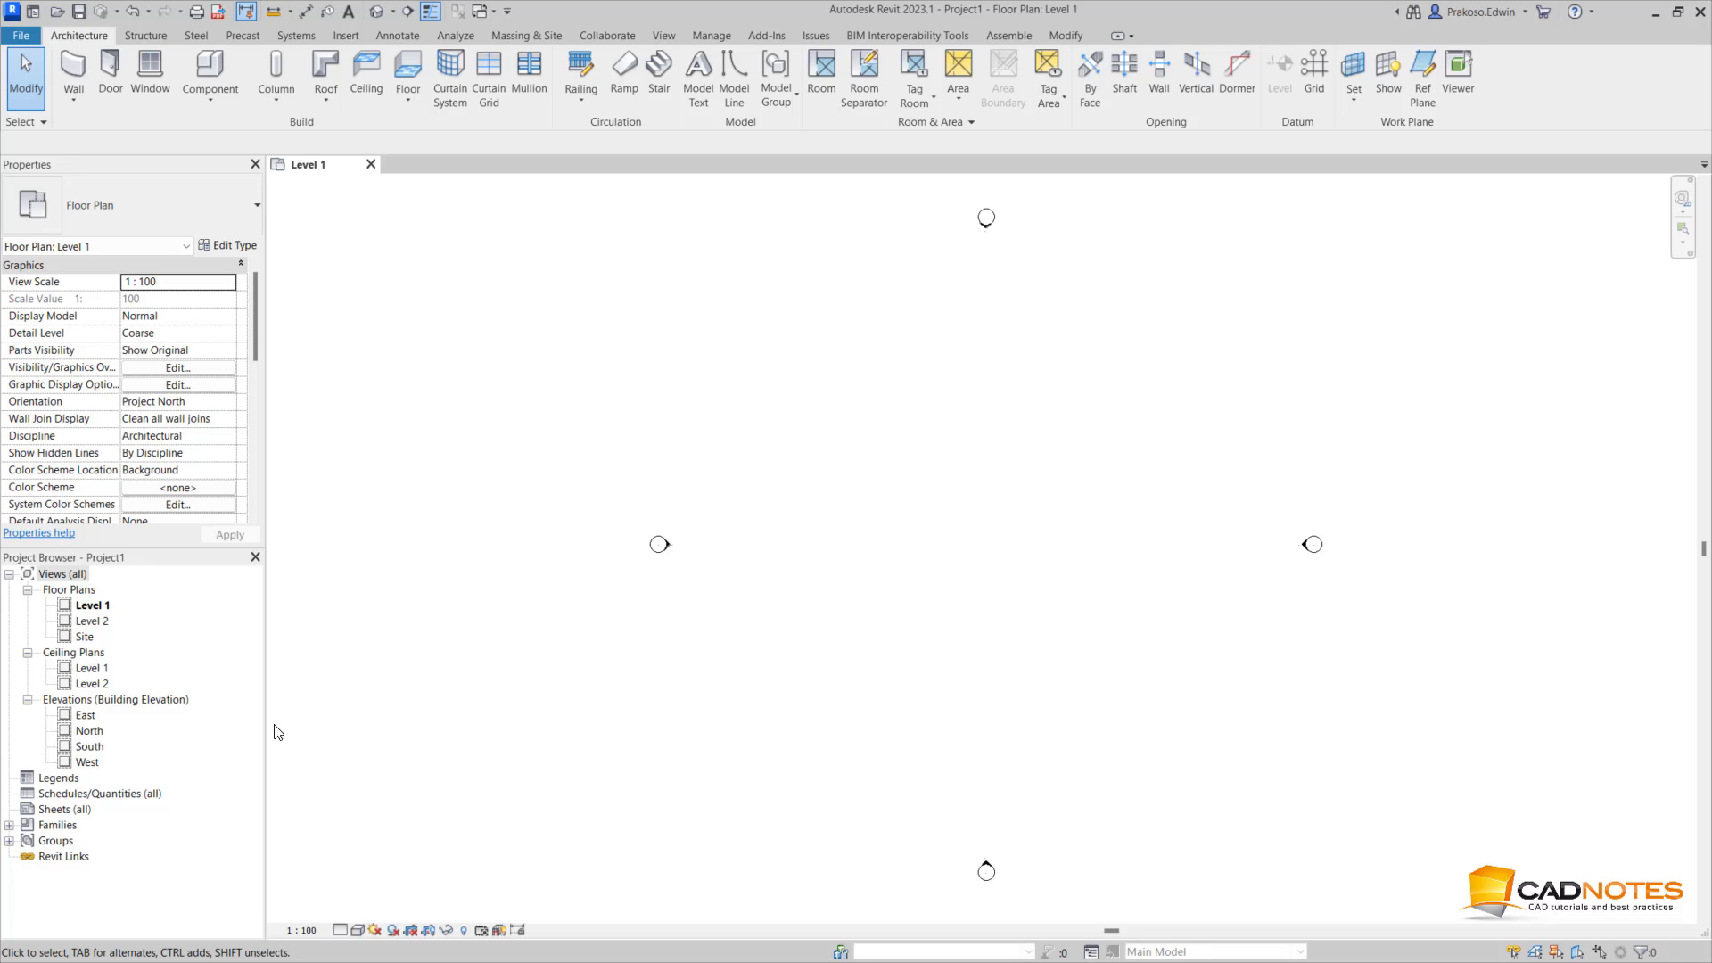
Open the East elevation, bring Level 1 and Level 2 into view, and select both levels
double_click(85, 716)
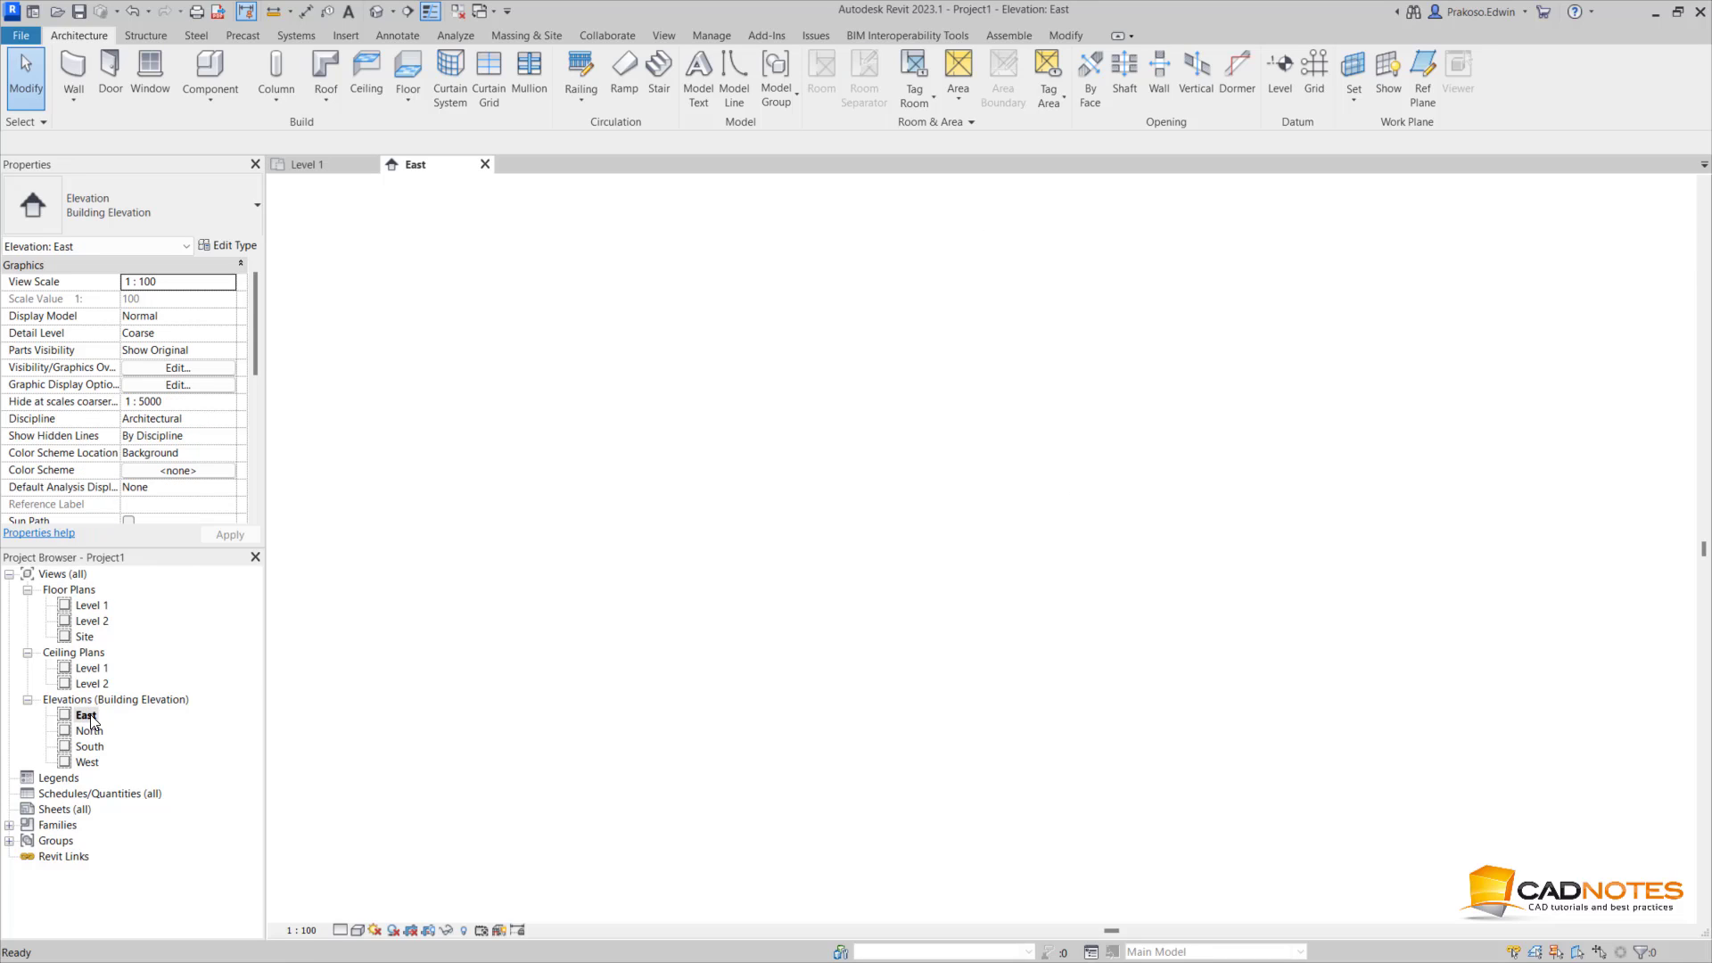
scroll(637, 575, down, 2)
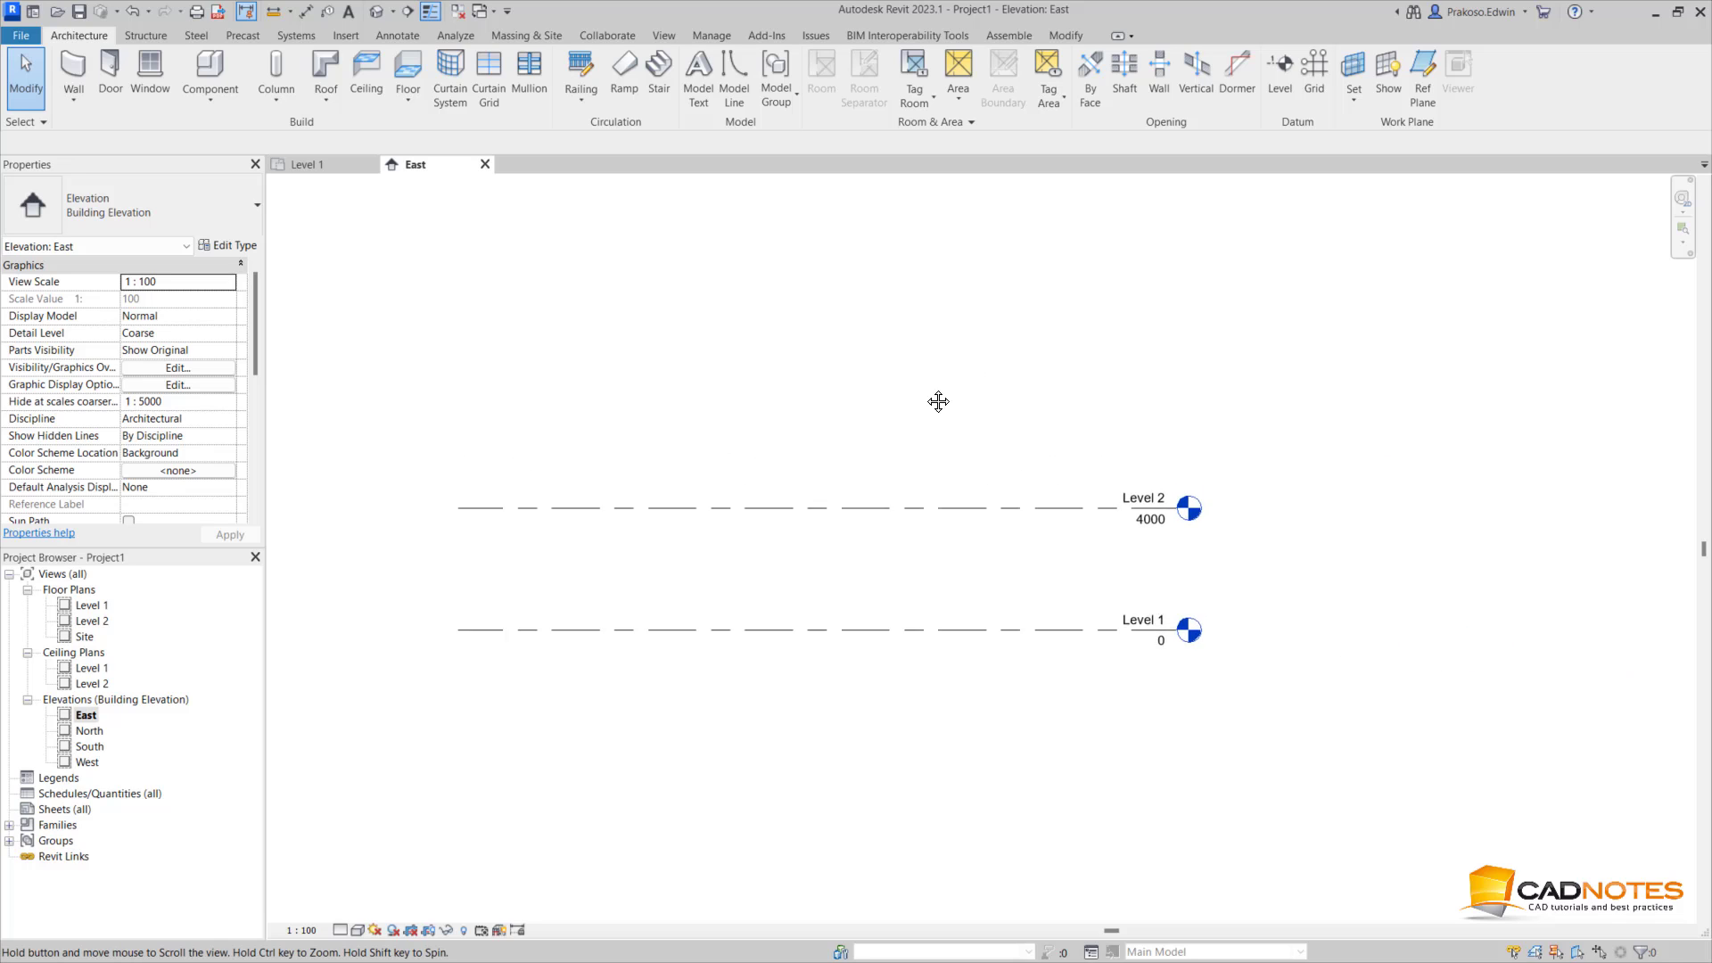
middle_drag(1054, 481, 924, 591)
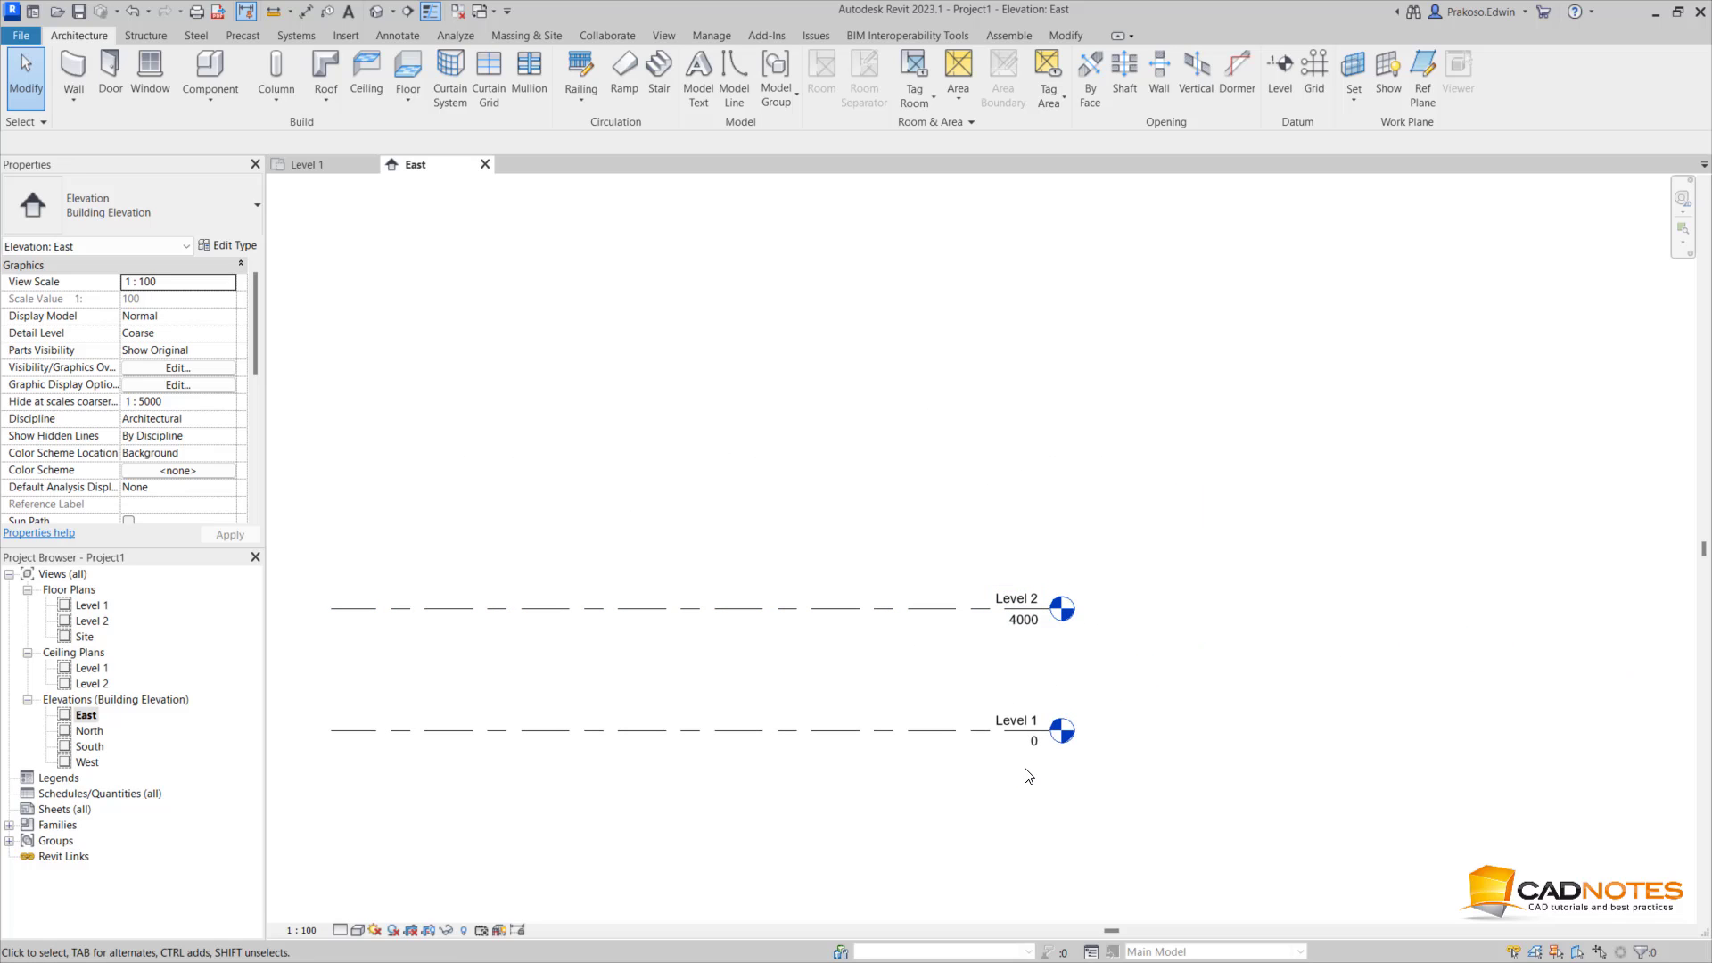
scroll(933, 764, down, 2)
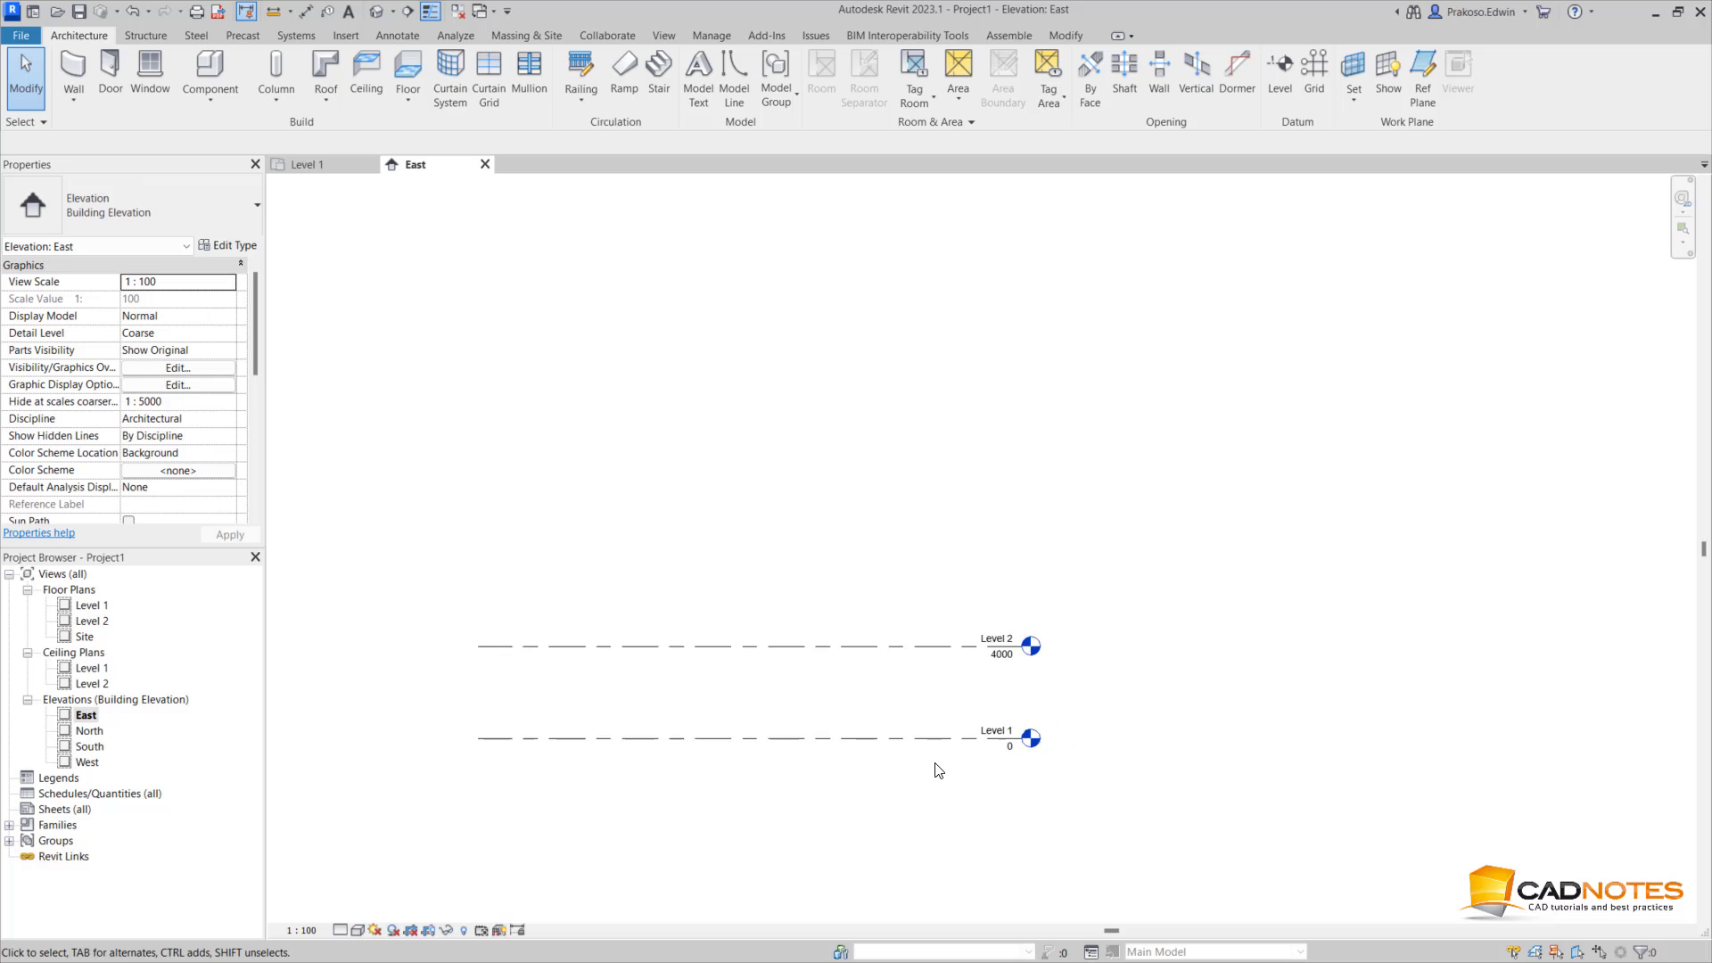
middle_drag(1062, 563, 959, 619)
scroll(947, 615, down, 2)
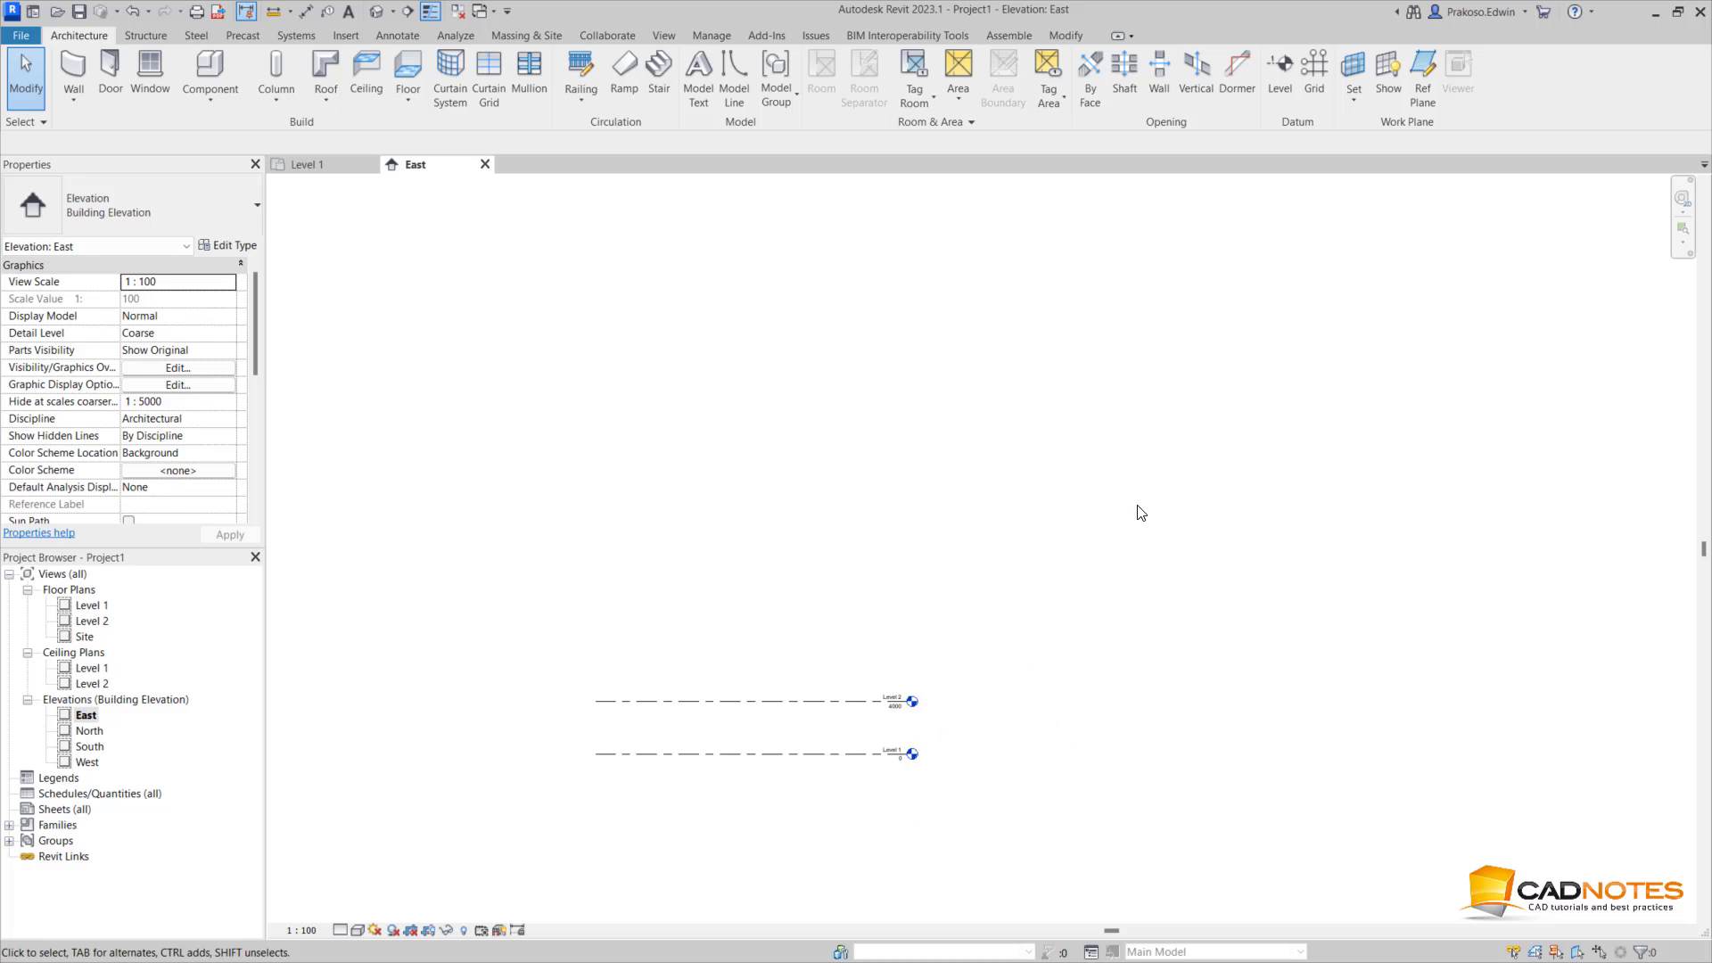
middle_drag(1139, 508, 1011, 560)
drag(1132, 413, 648, 836)
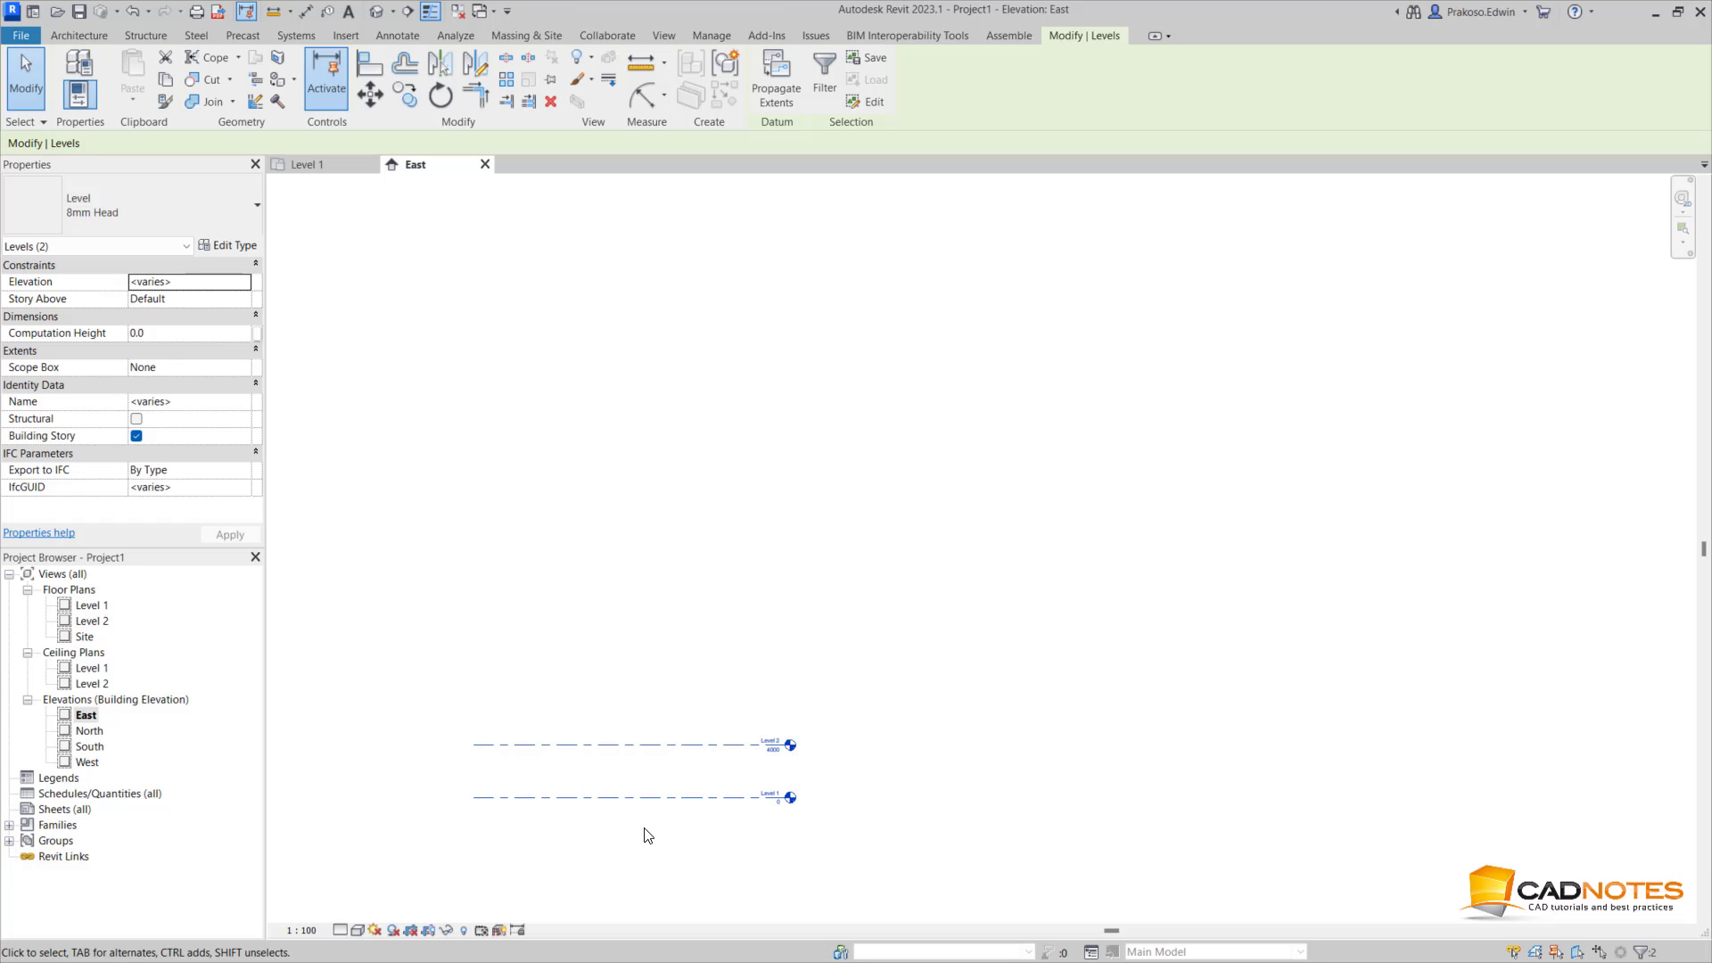
Delete Level 1 and Level 2, confirming removal of their associated plan views
key(Delete)
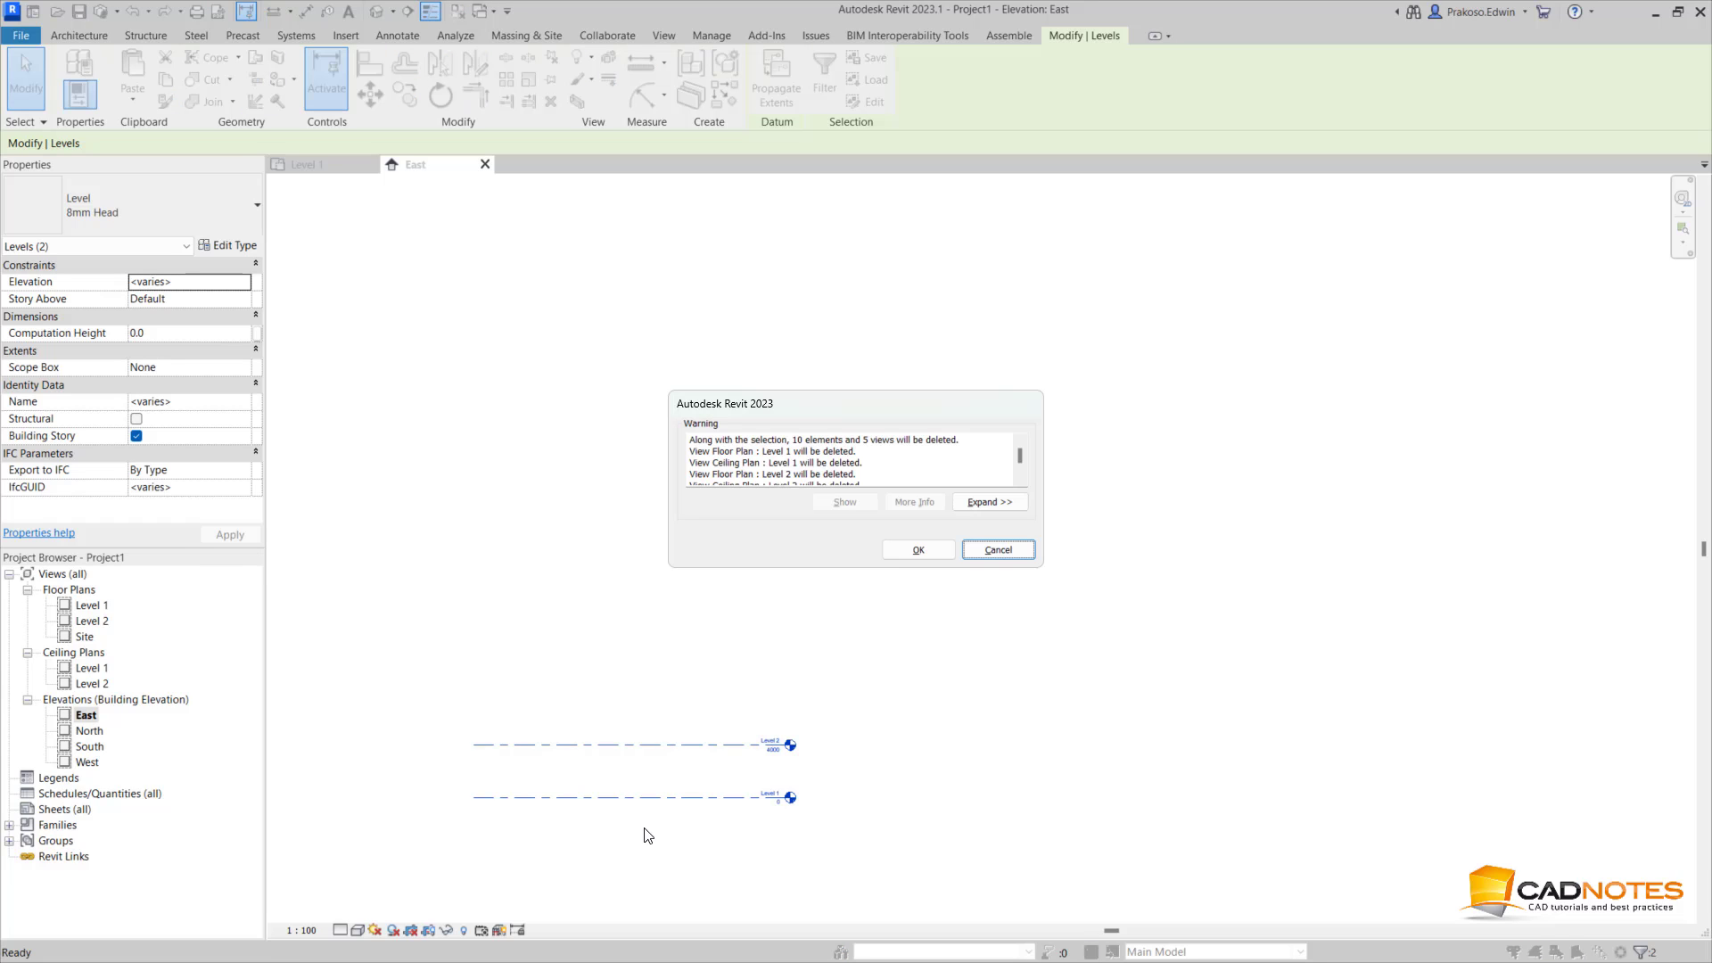
click(918, 550)
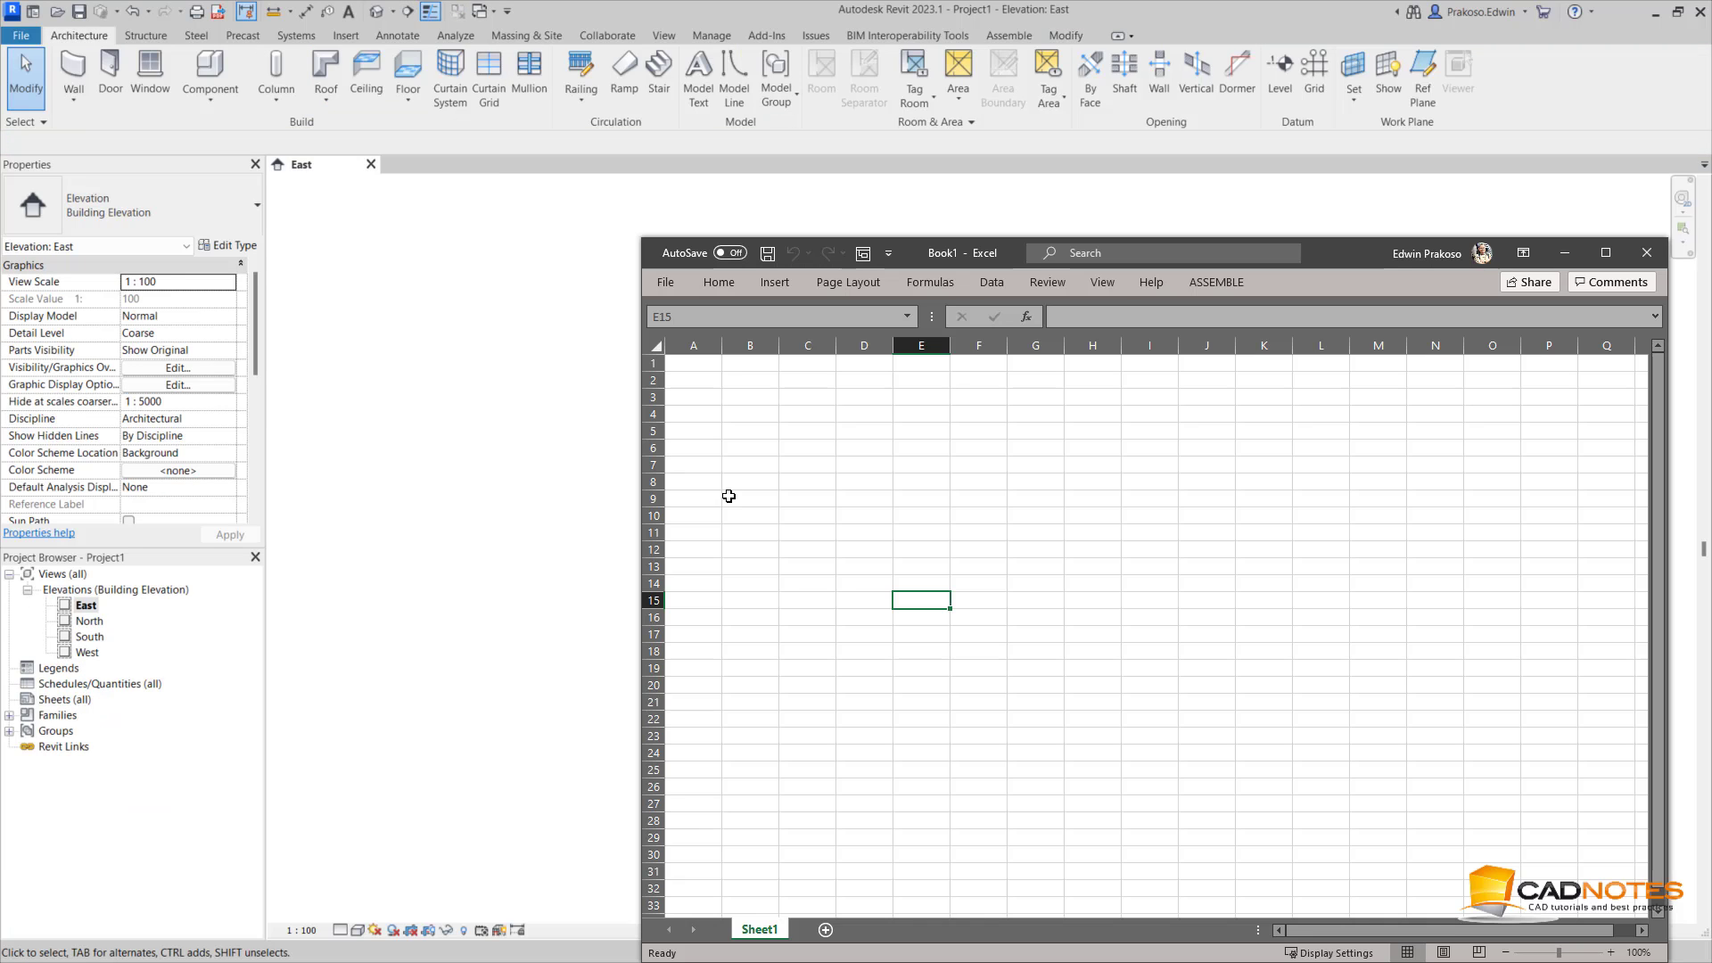
Enter text codes '00 and '01 in A1:A2, fill down to 29 at row 30, and narrow column A
click(702, 363)
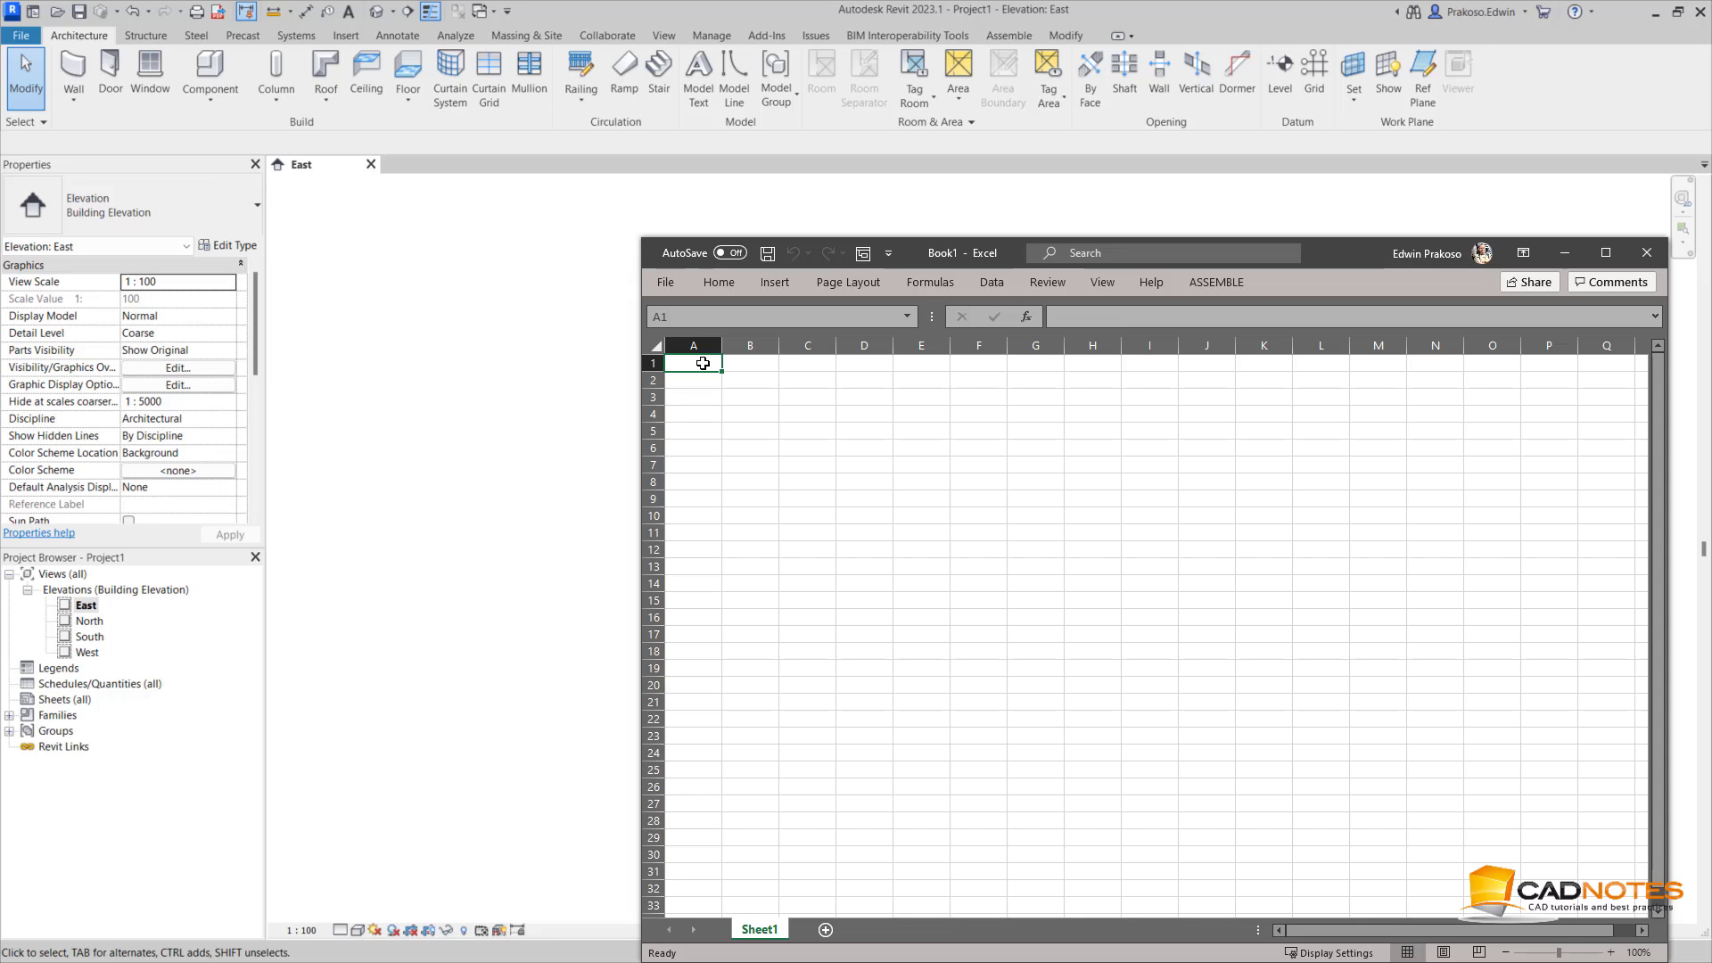
text(')
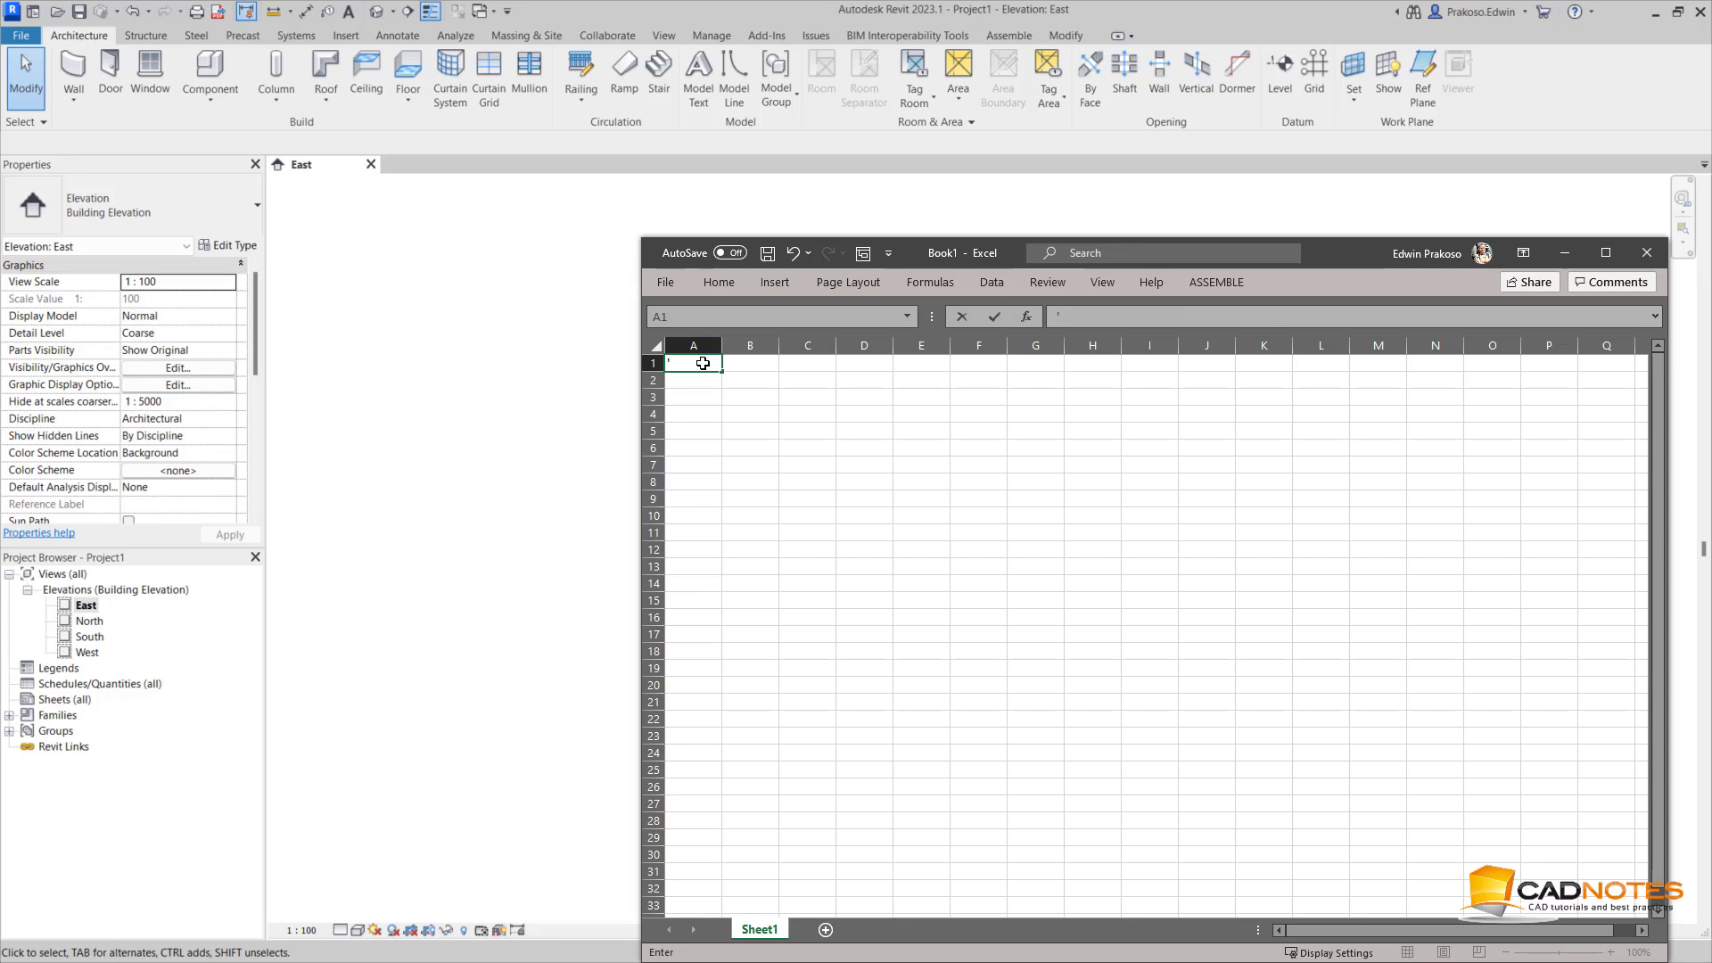
text(00)
key(Return)
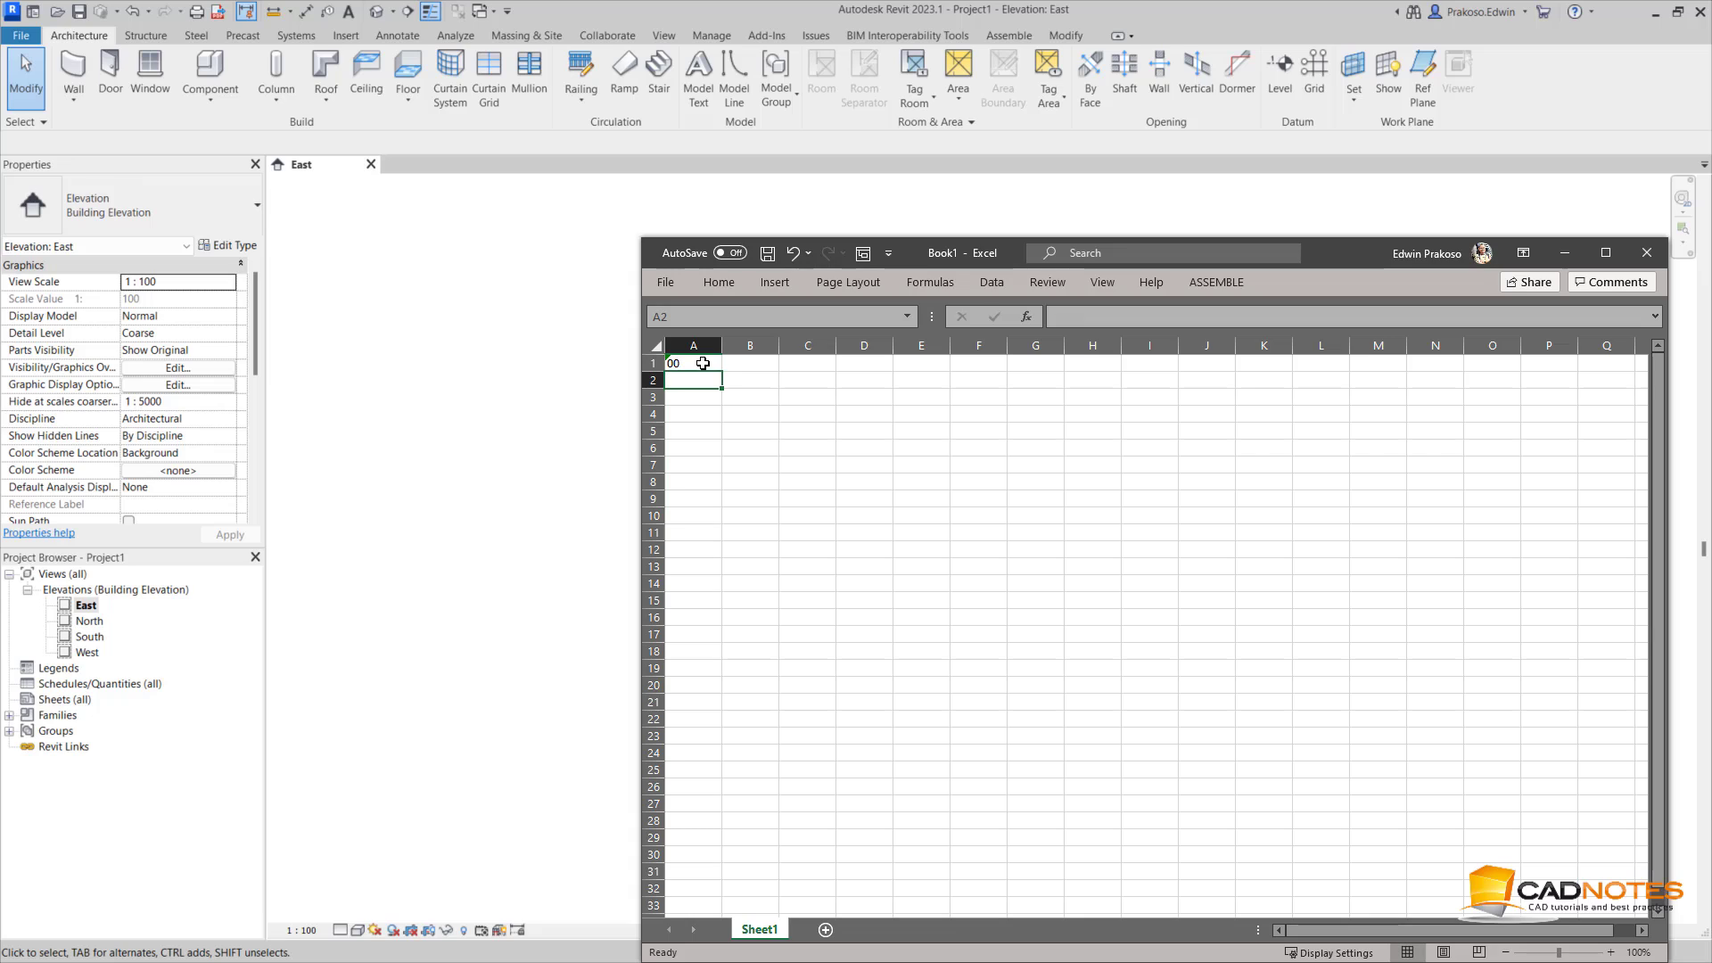
text('01)
key(Return)
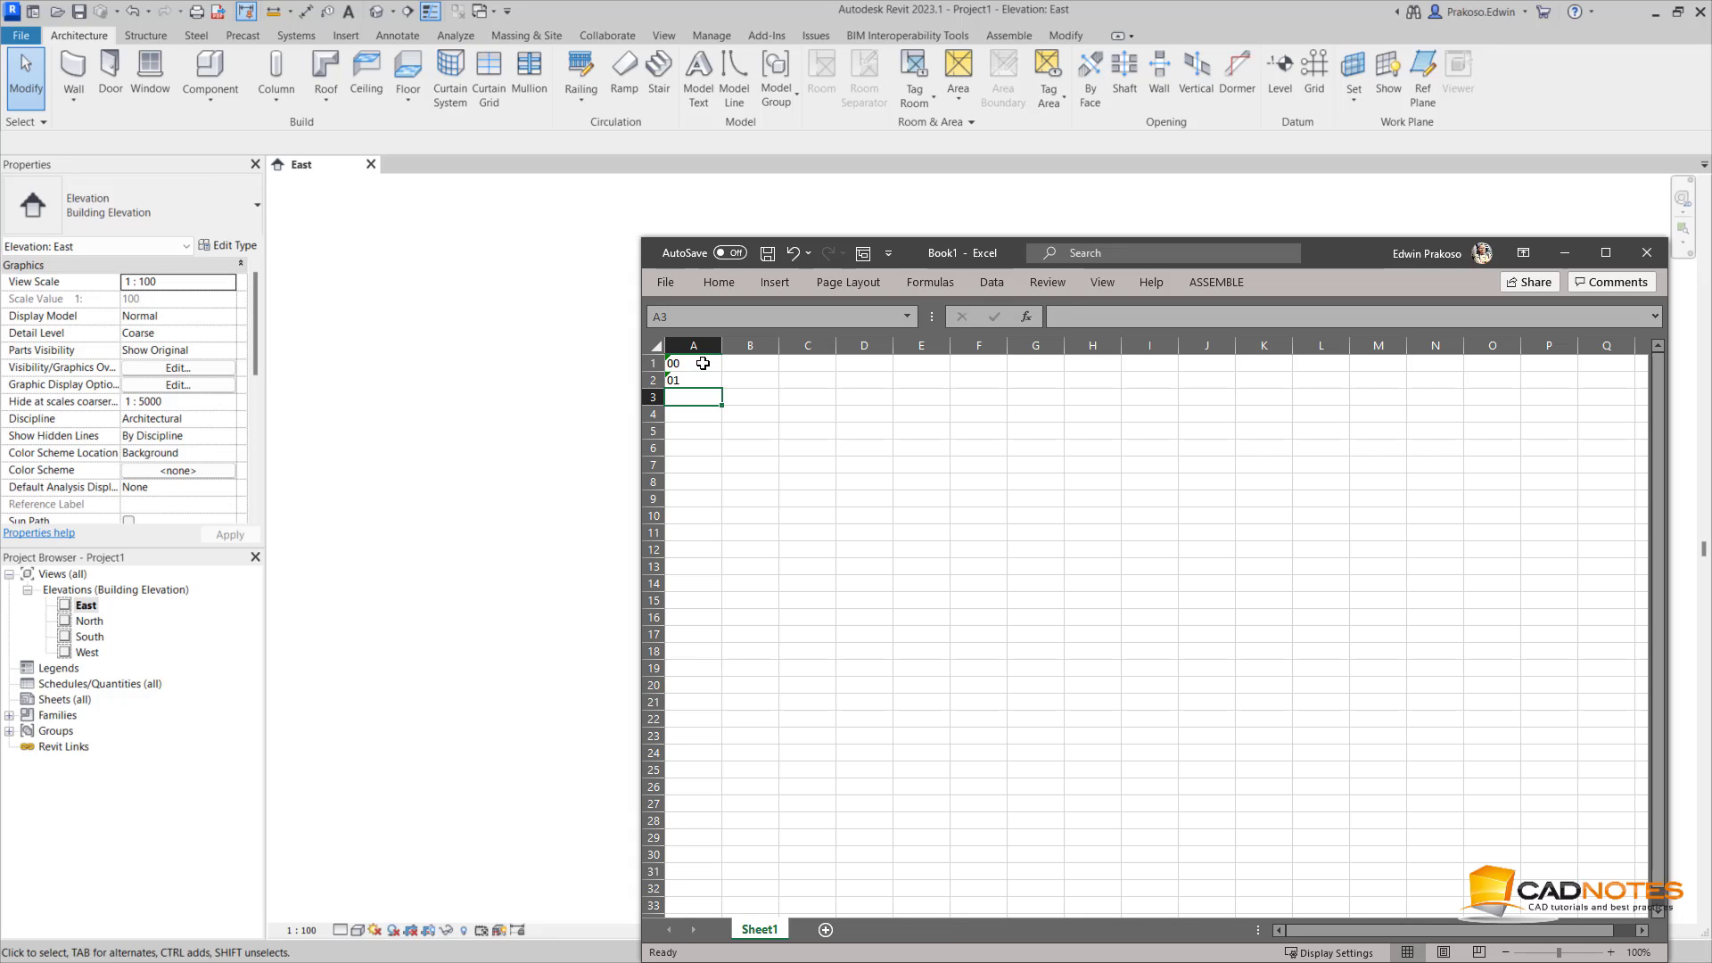
drag(703, 363, 685, 858)
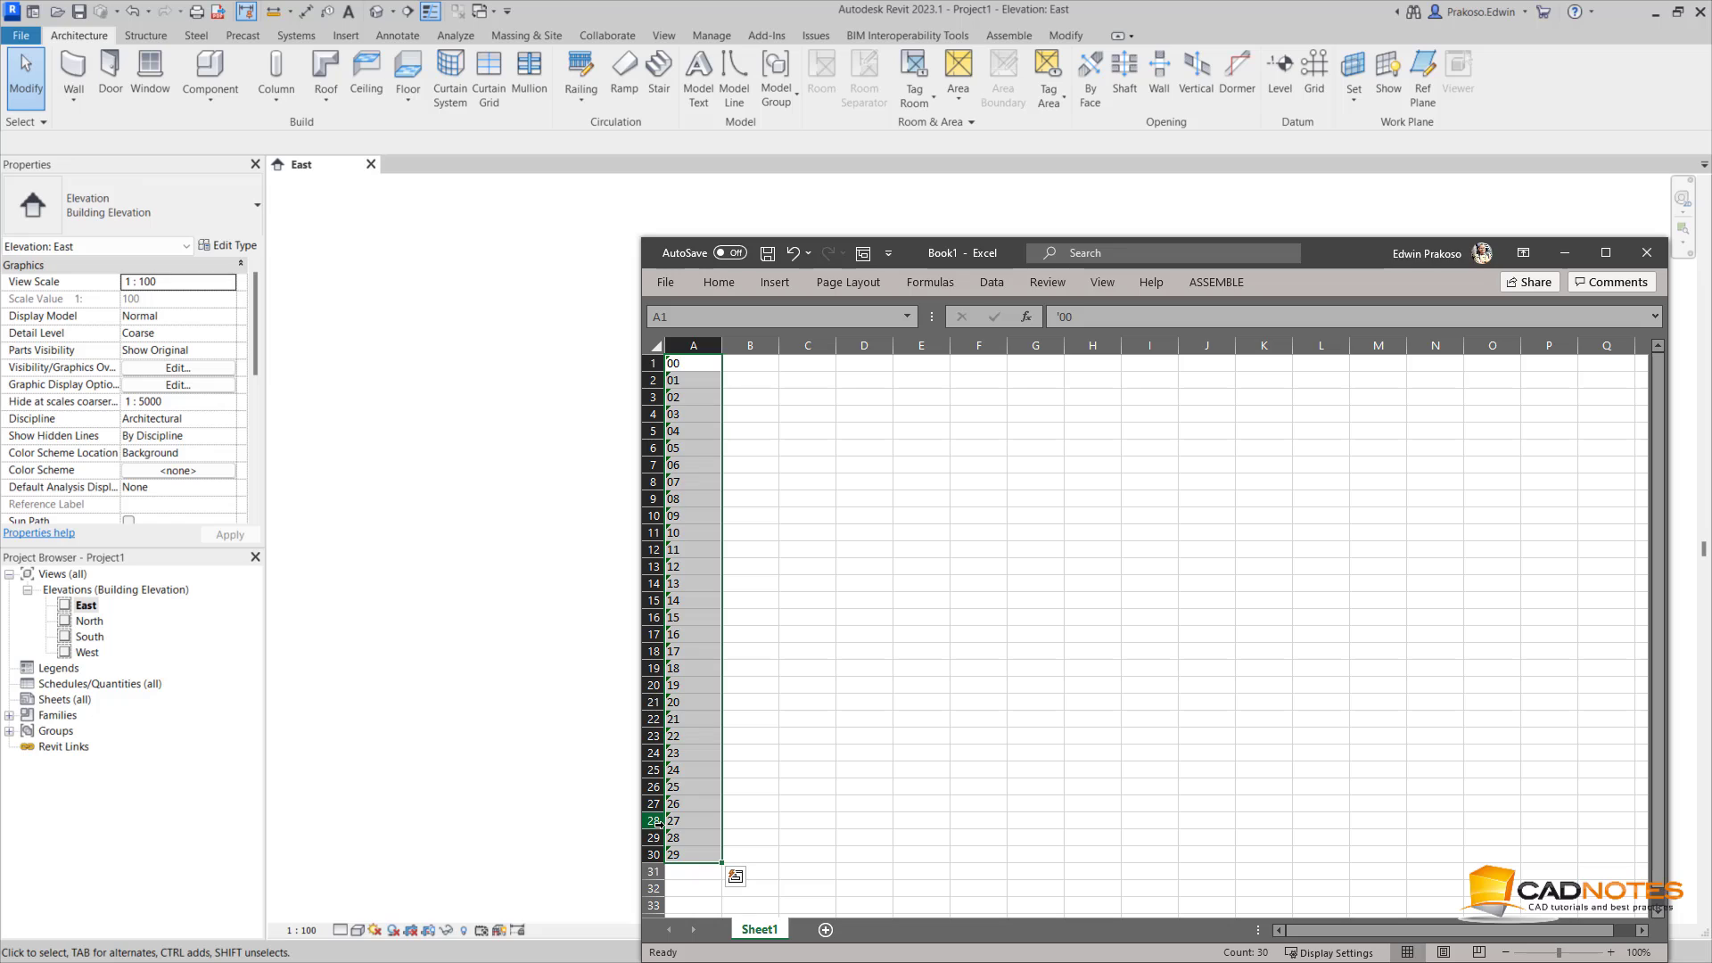
drag(722, 345, 707, 345)
click(719, 359)
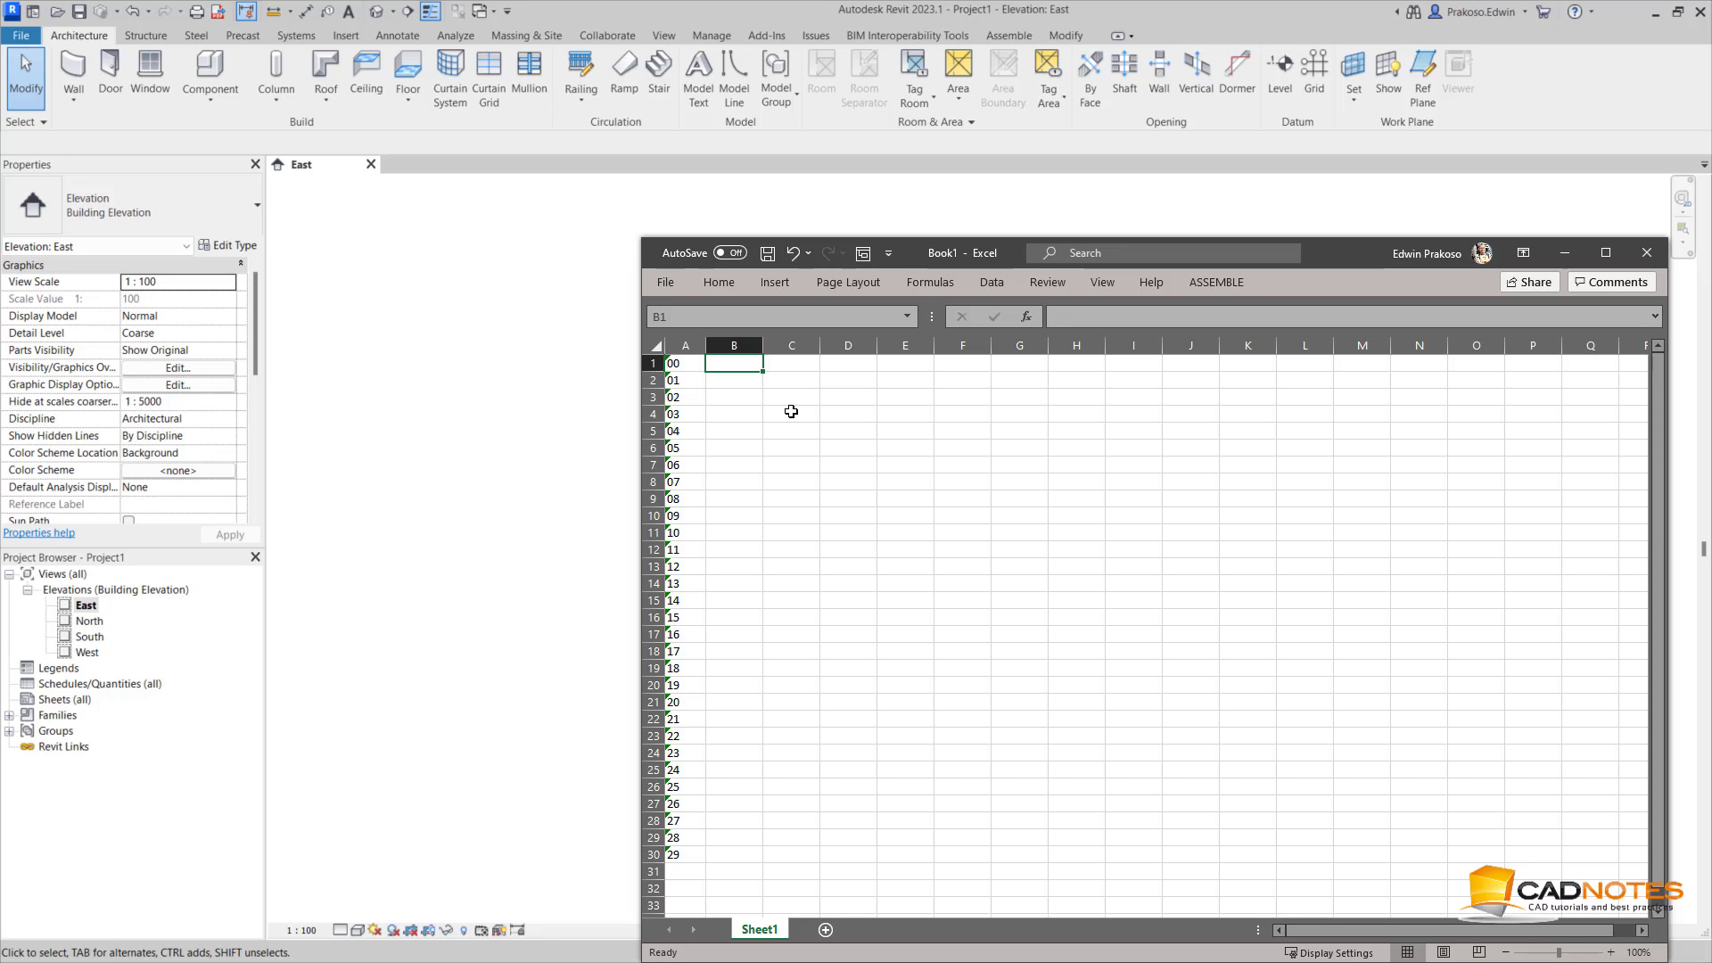
Enter Basement 2, Basement 1, Lower Ground and Upper Ground in B1:B4
text(Ba)
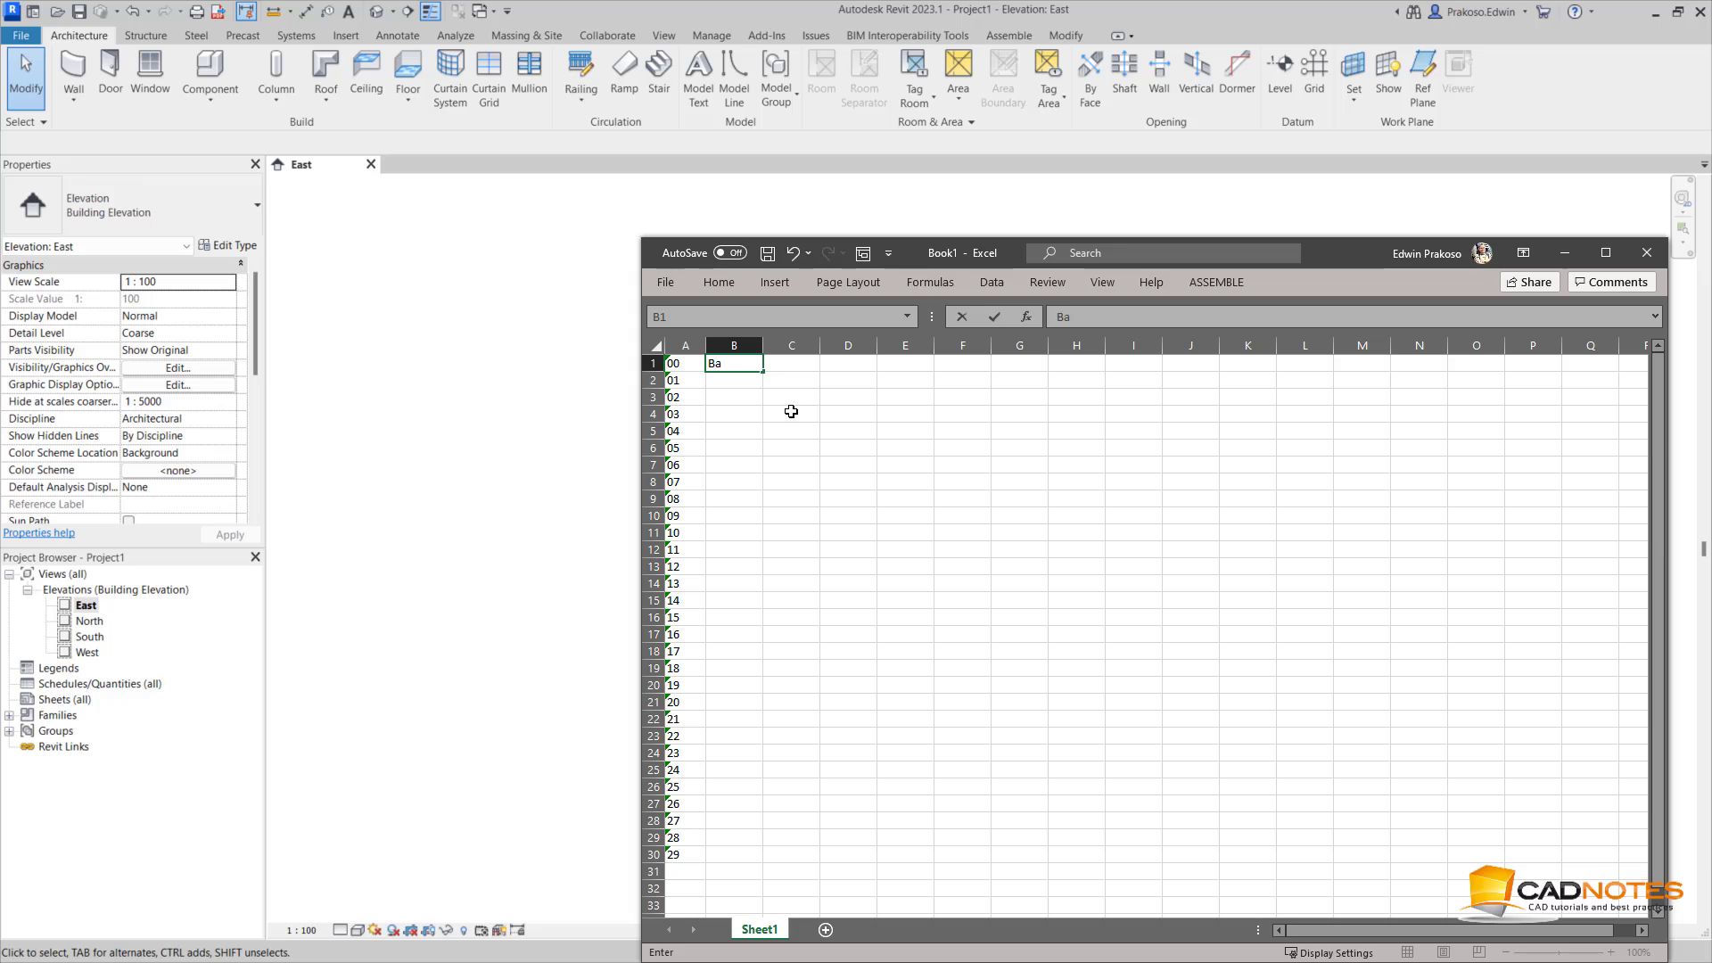
text(sement 2)
key(Return)
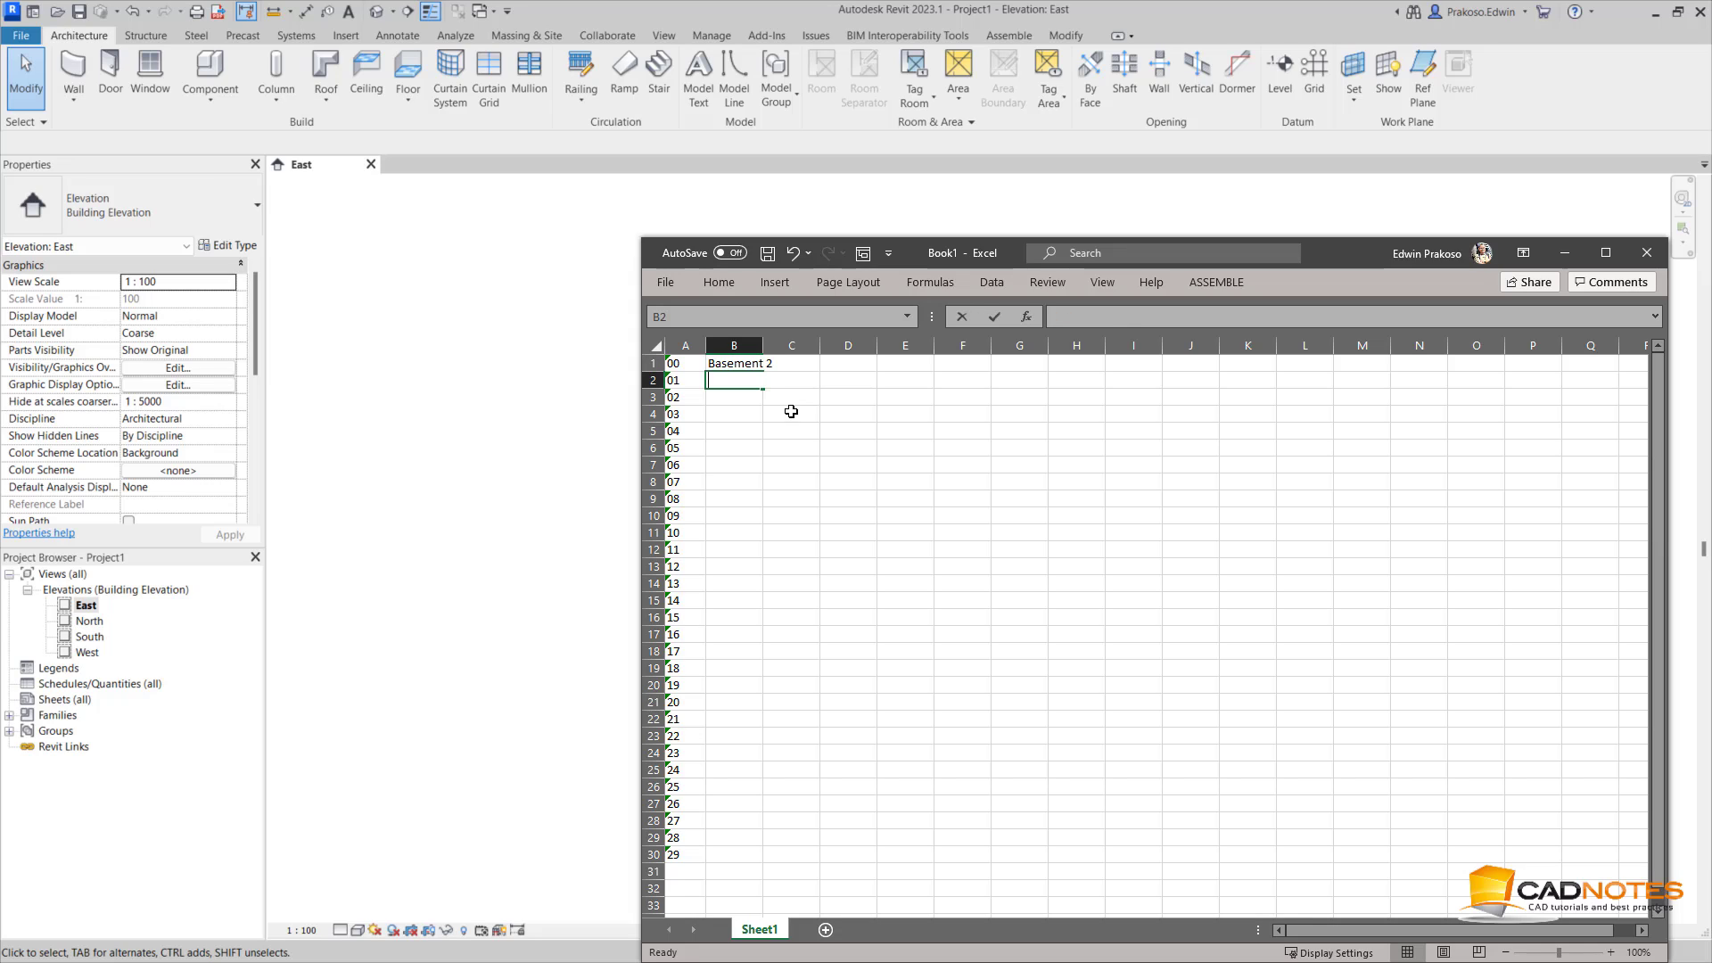
text(Basement 1)
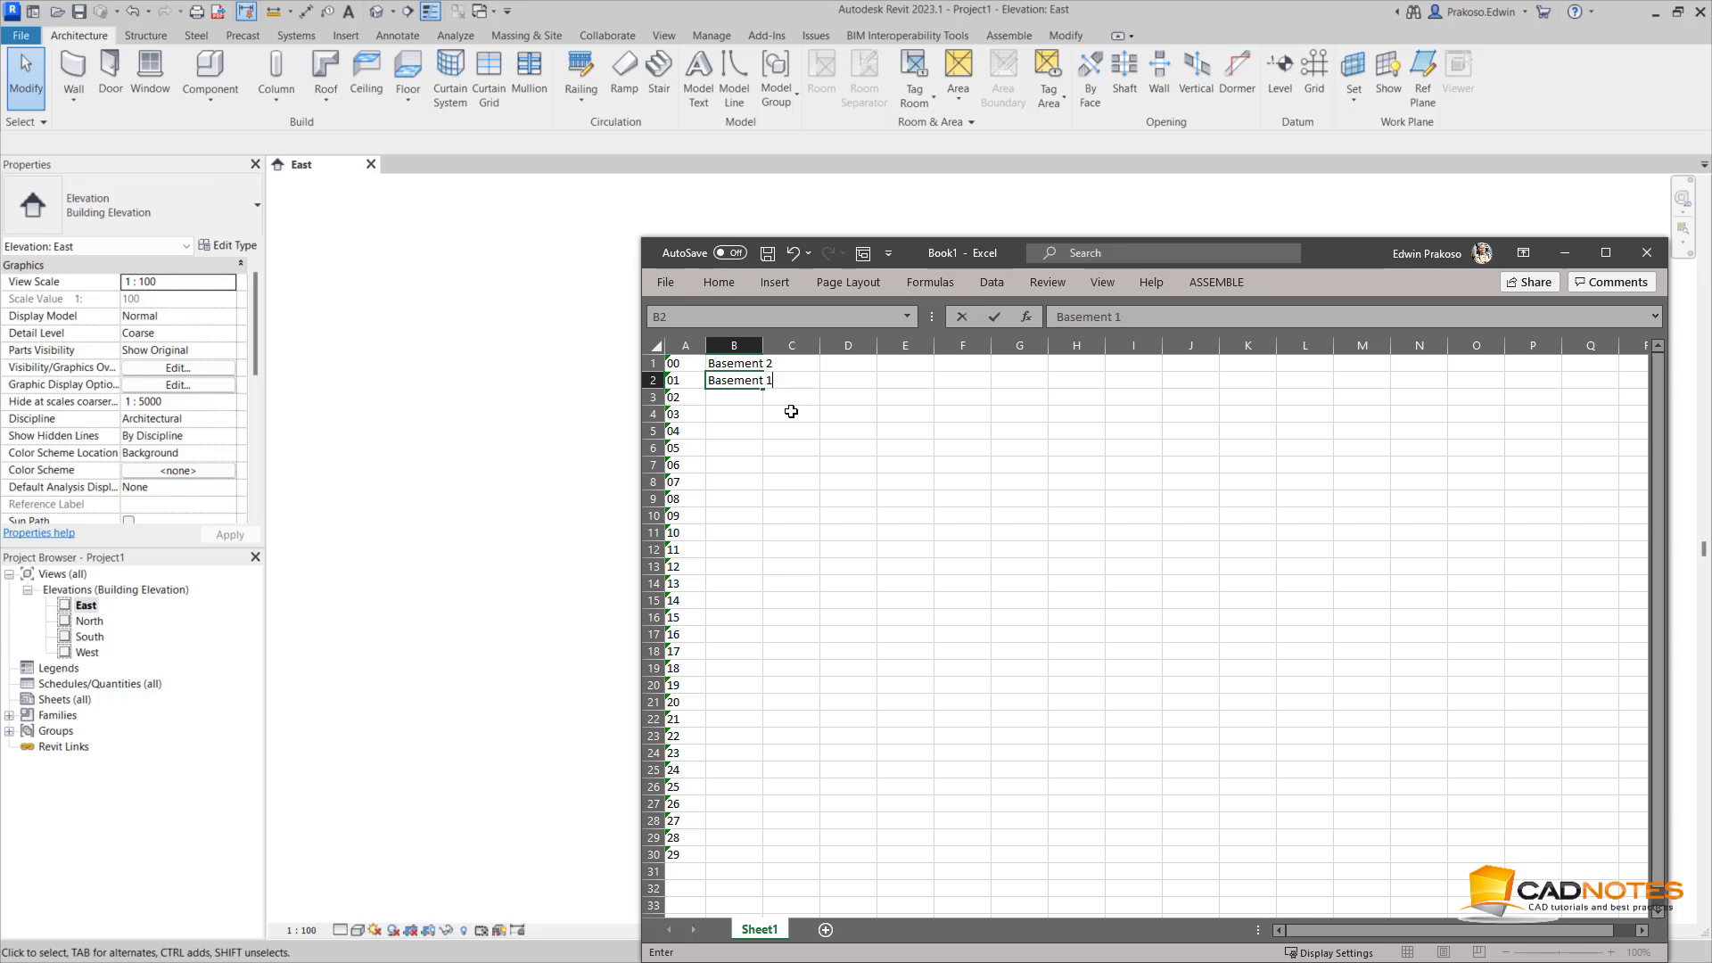
key(Return)
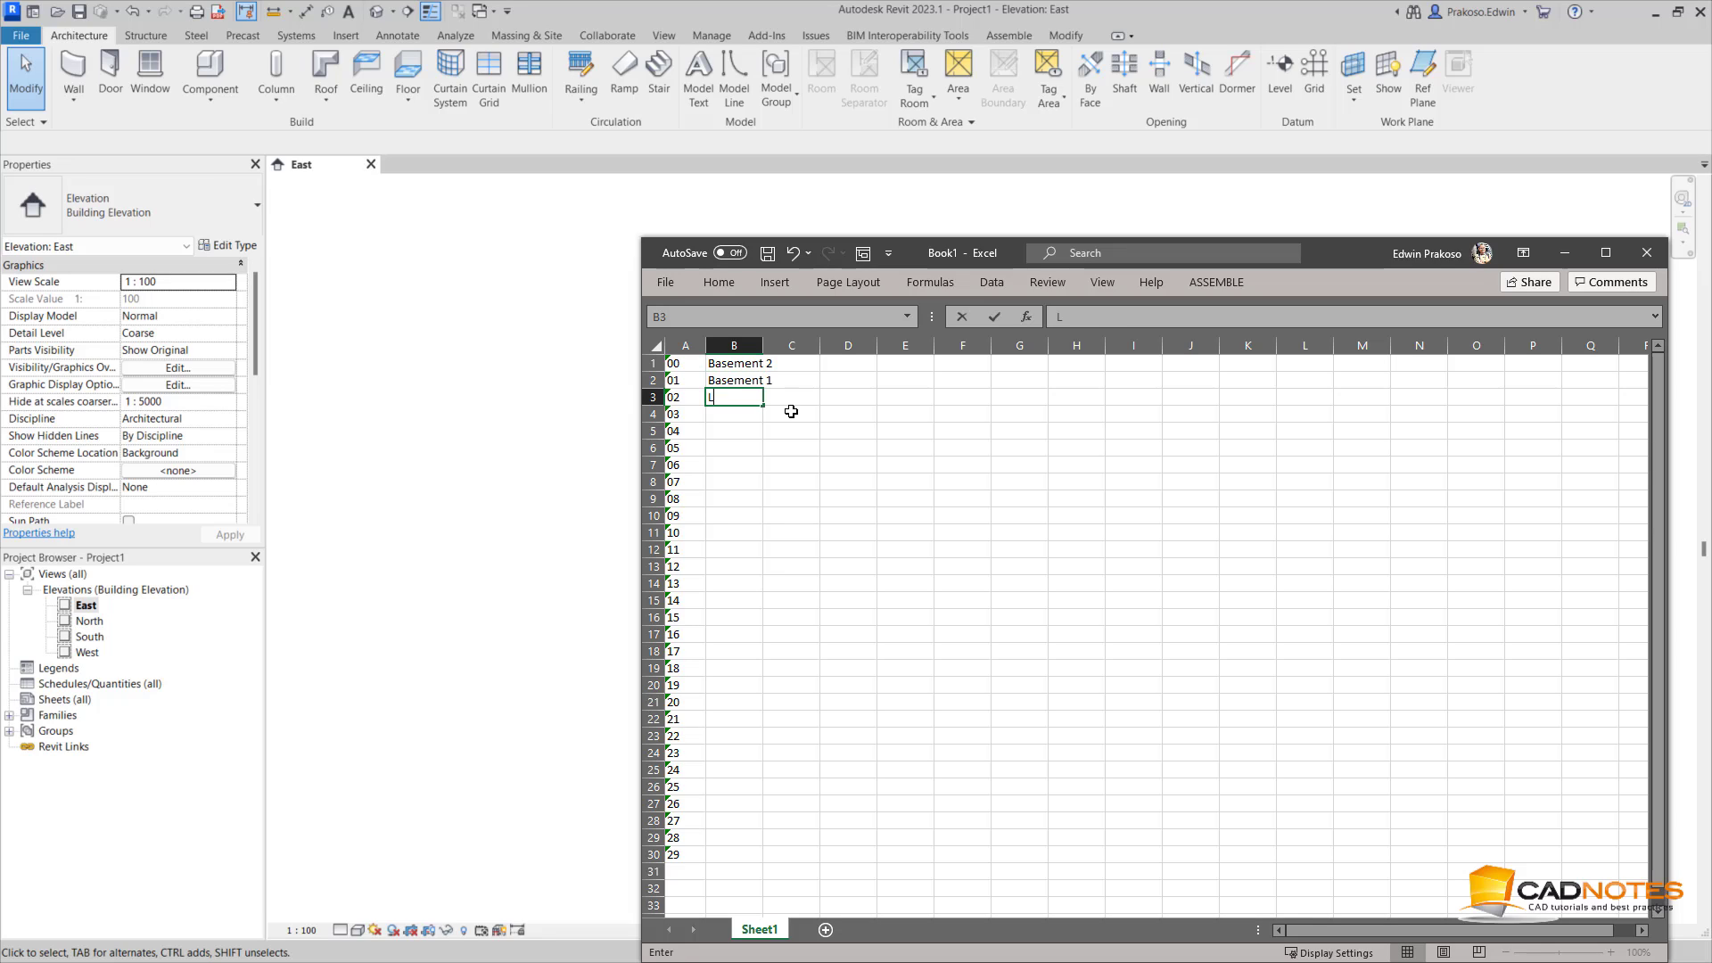
text(Lower G)
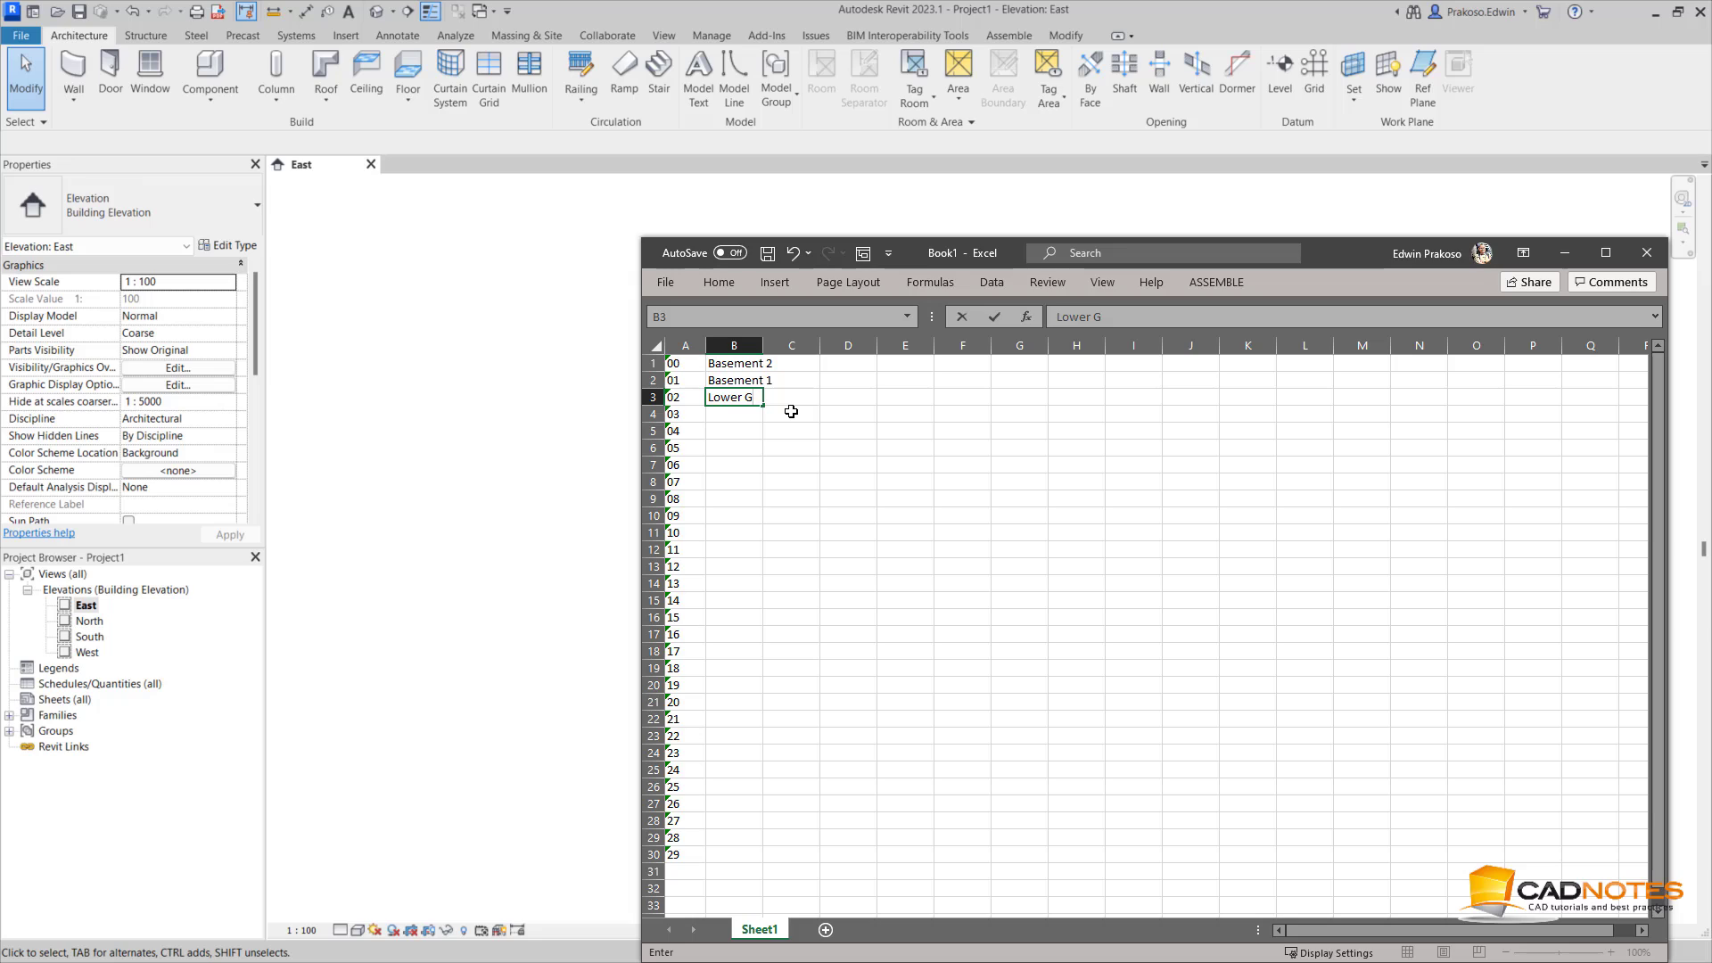
text(round)
key(Return)
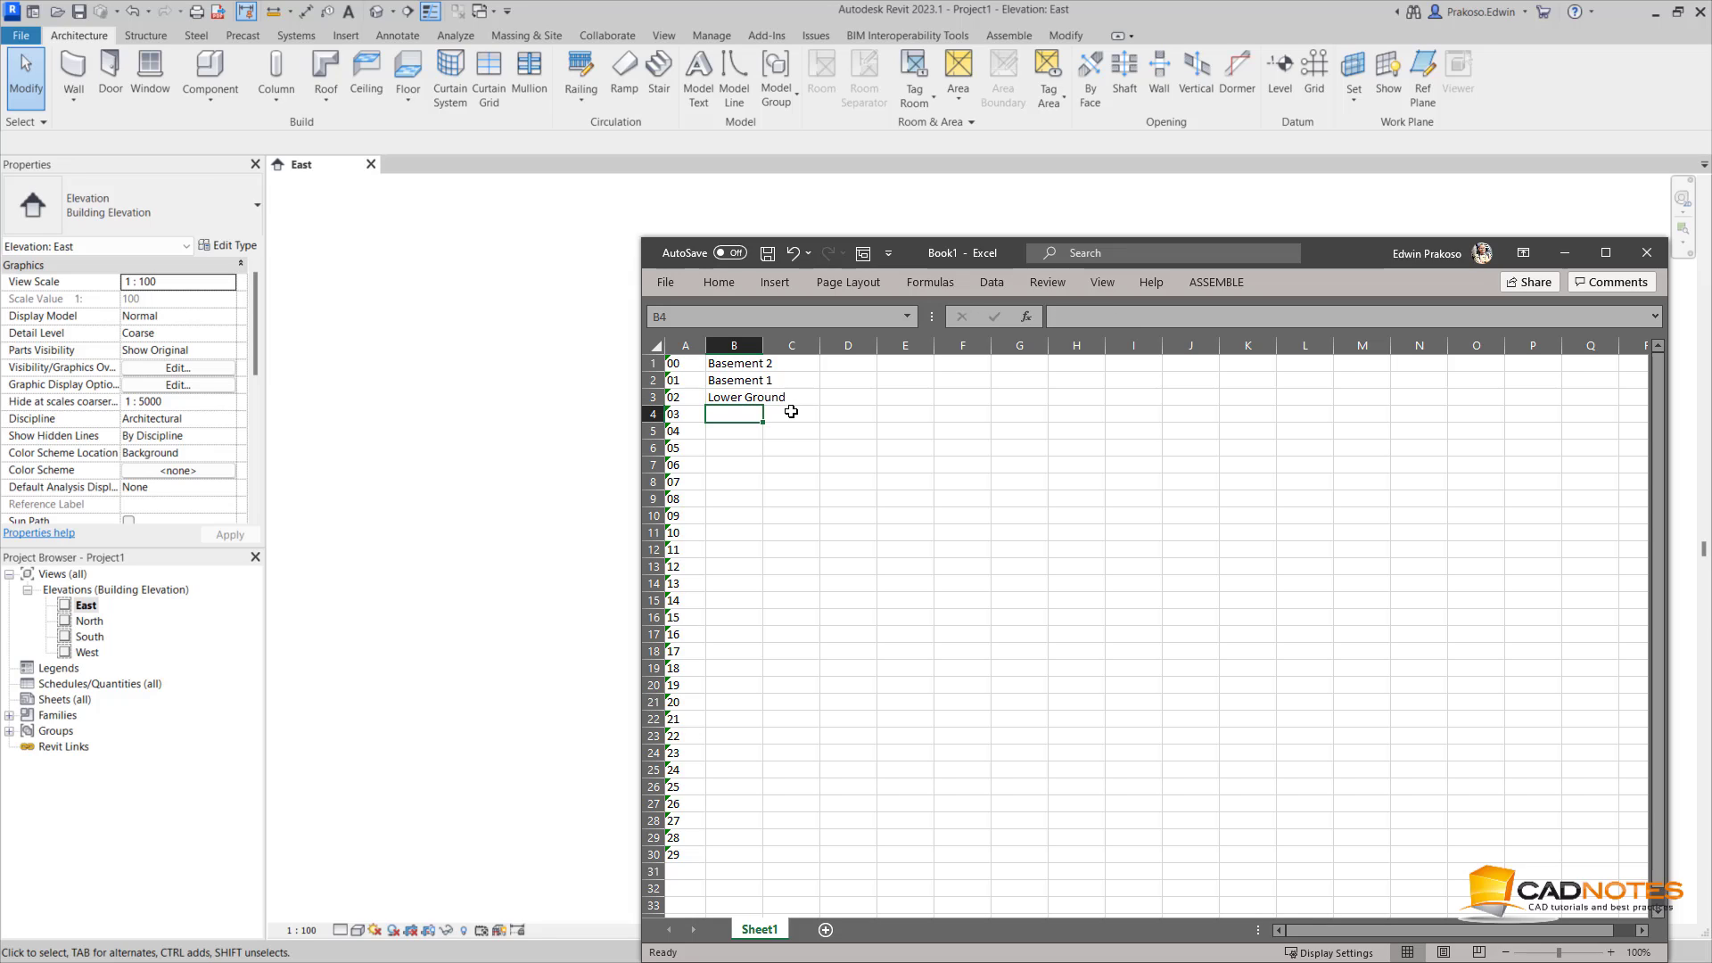
text(Upper Gor)
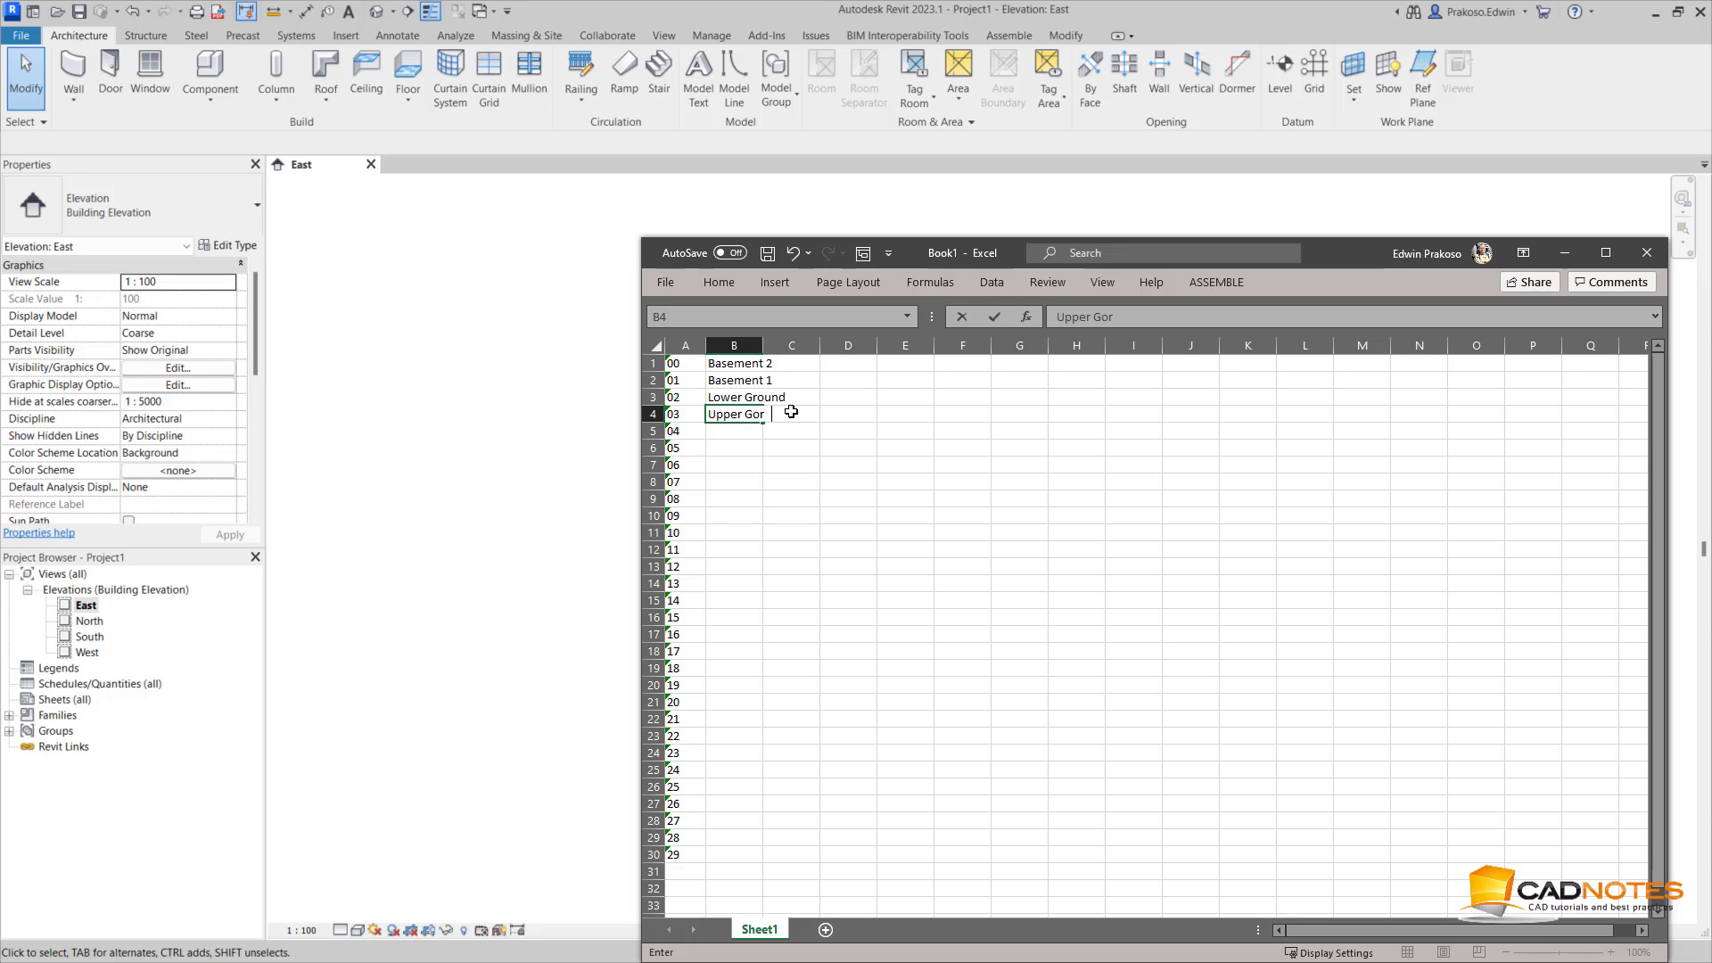
text(un)
key(BackSpace)
key(BackSpace)
key(BackSpace)
text(ound)
key(Return)
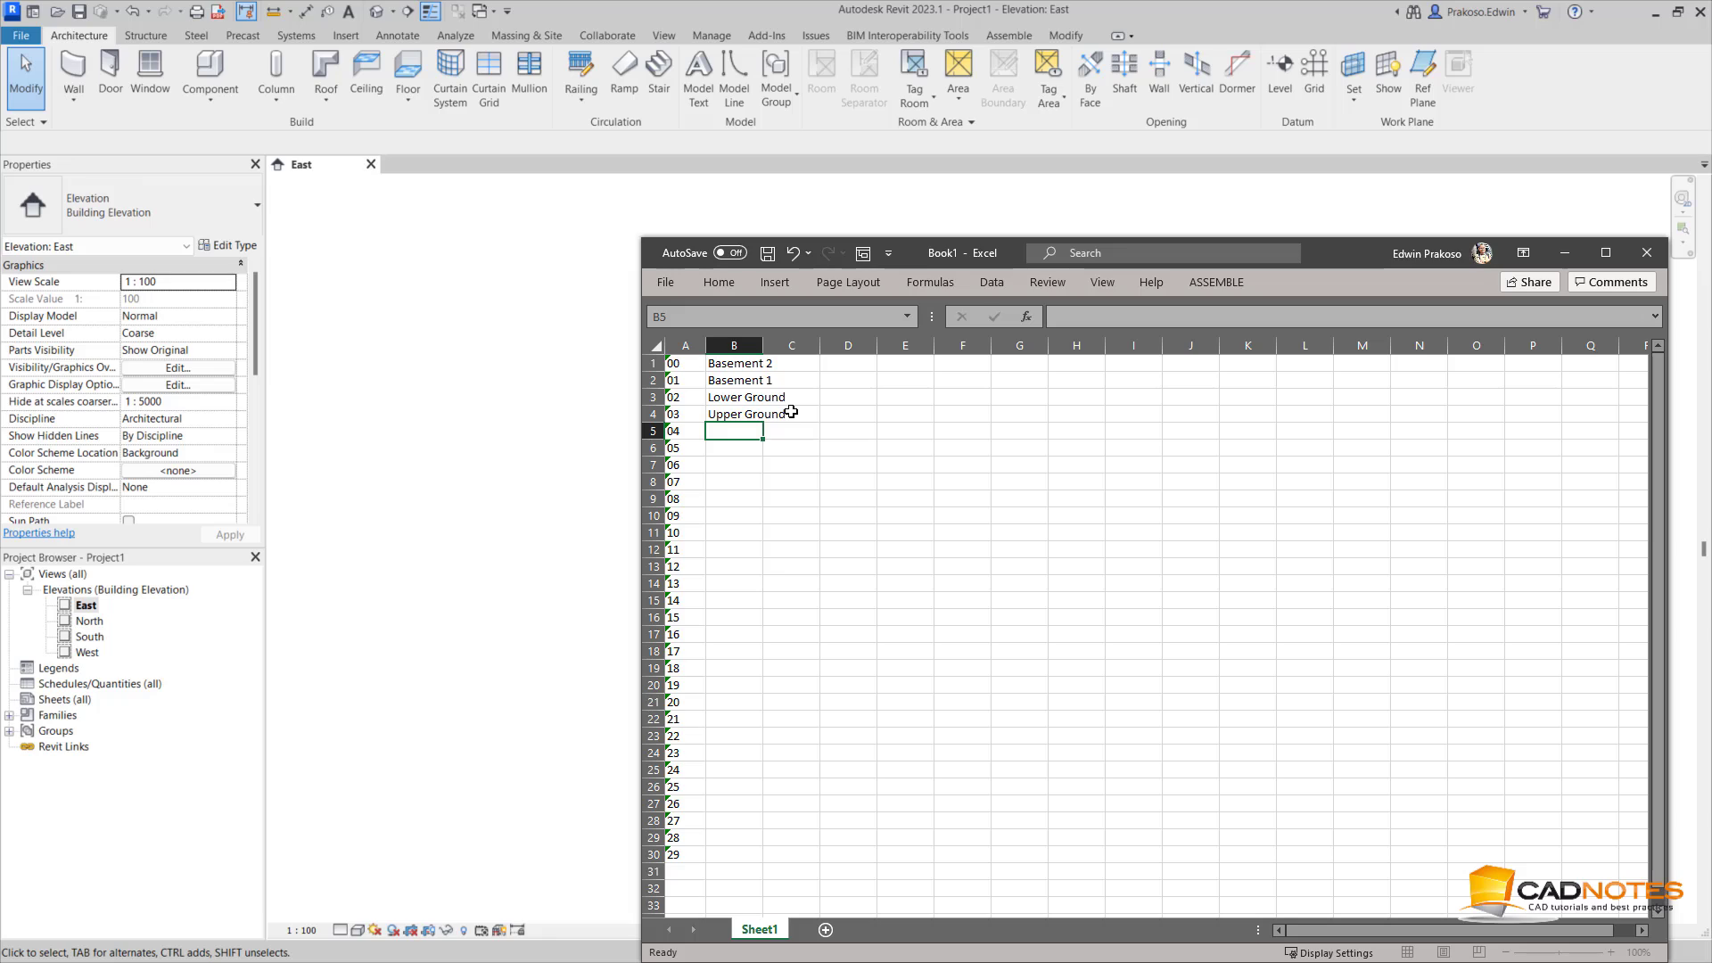
Add 1st Floor and 2nd Floor, fill the series to B30, and widen column B
text(1st F loor)
key(ctrl+Return)
key(Down)
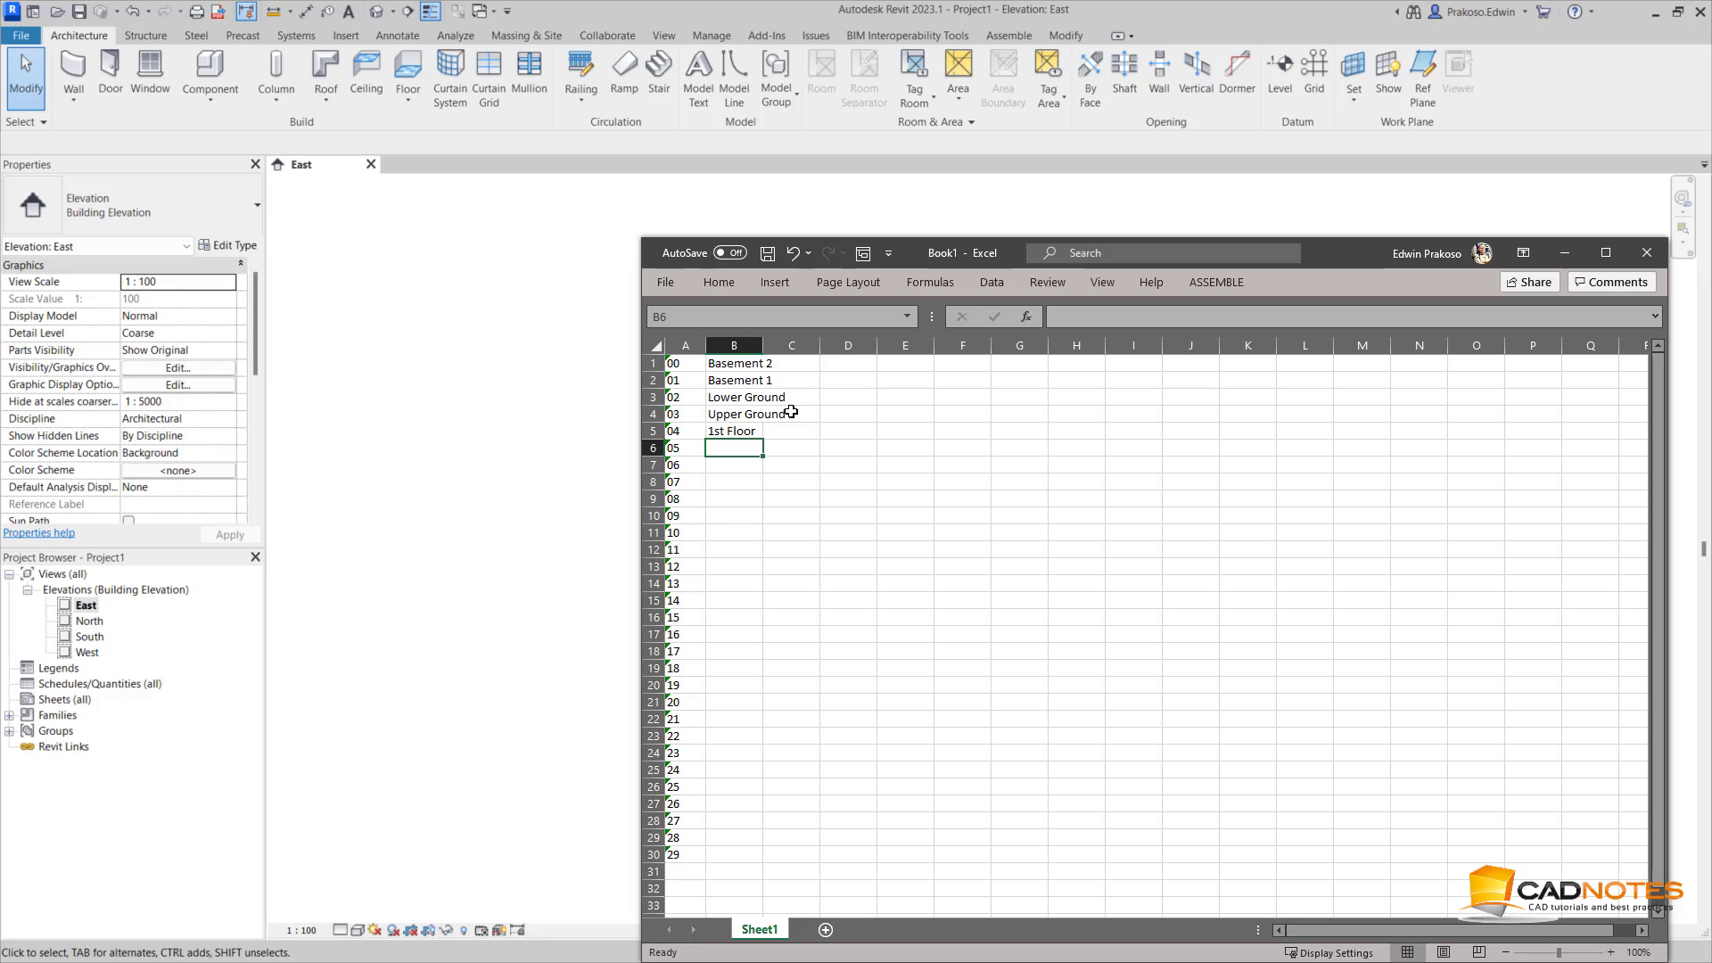
text(2nd Floor)
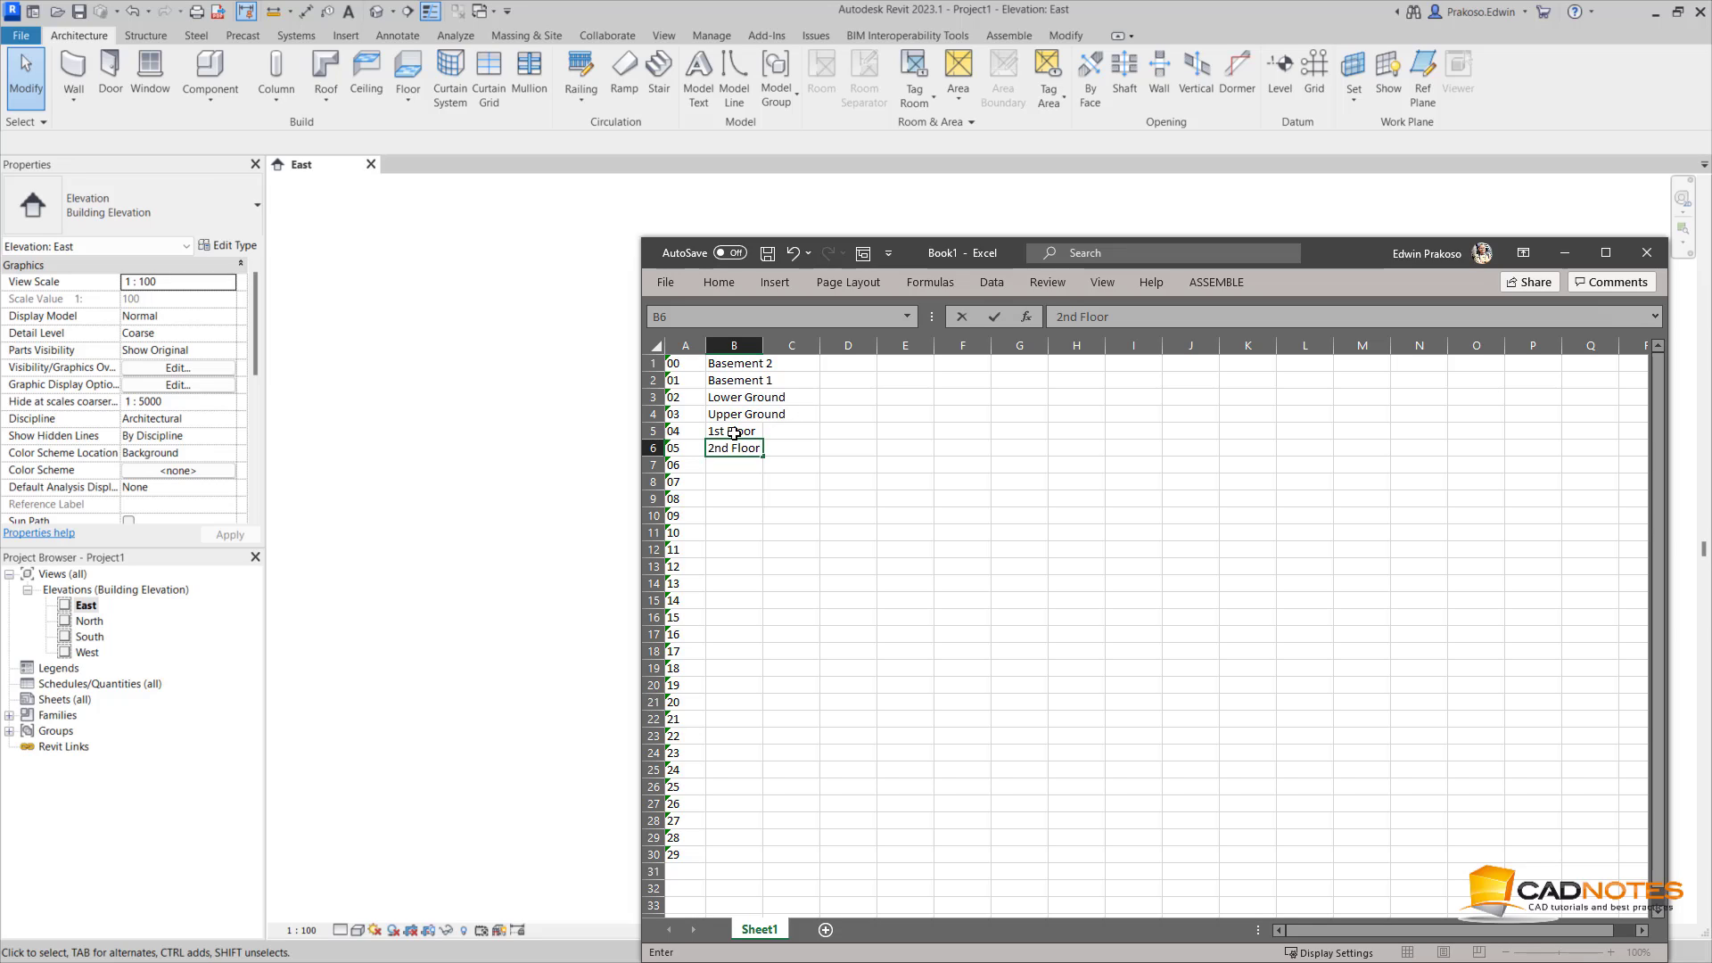
key(Return)
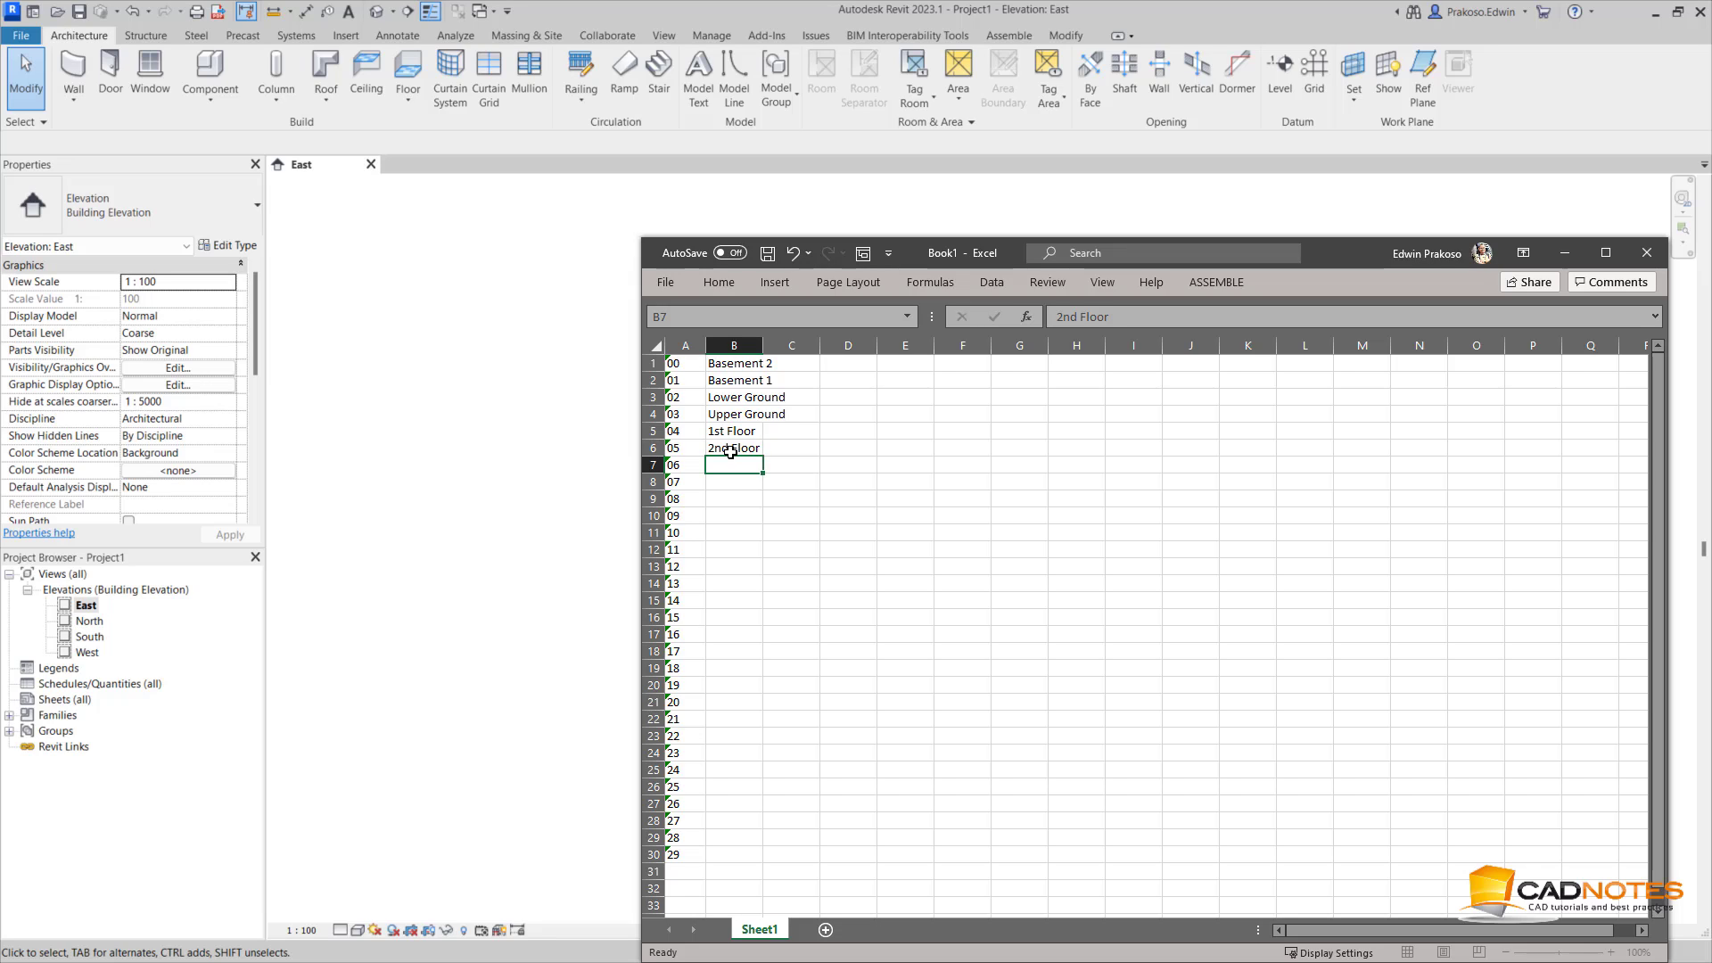
drag(731, 432, 749, 864)
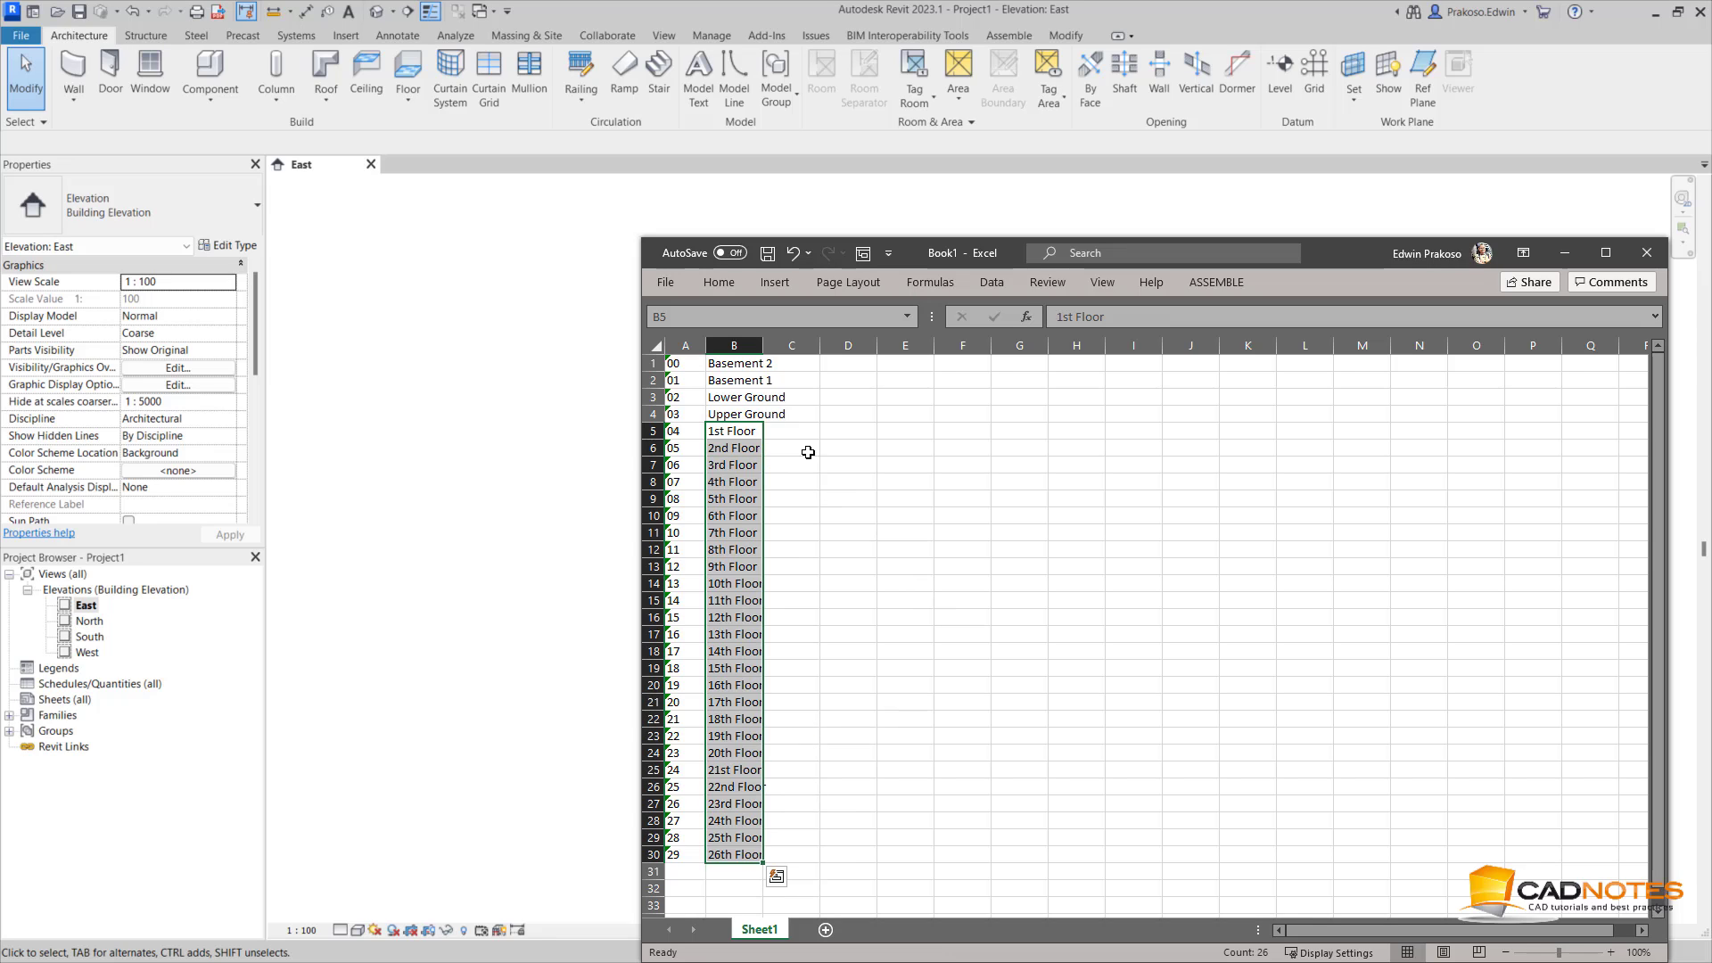
drag(767, 353, 806, 352)
click(743, 698)
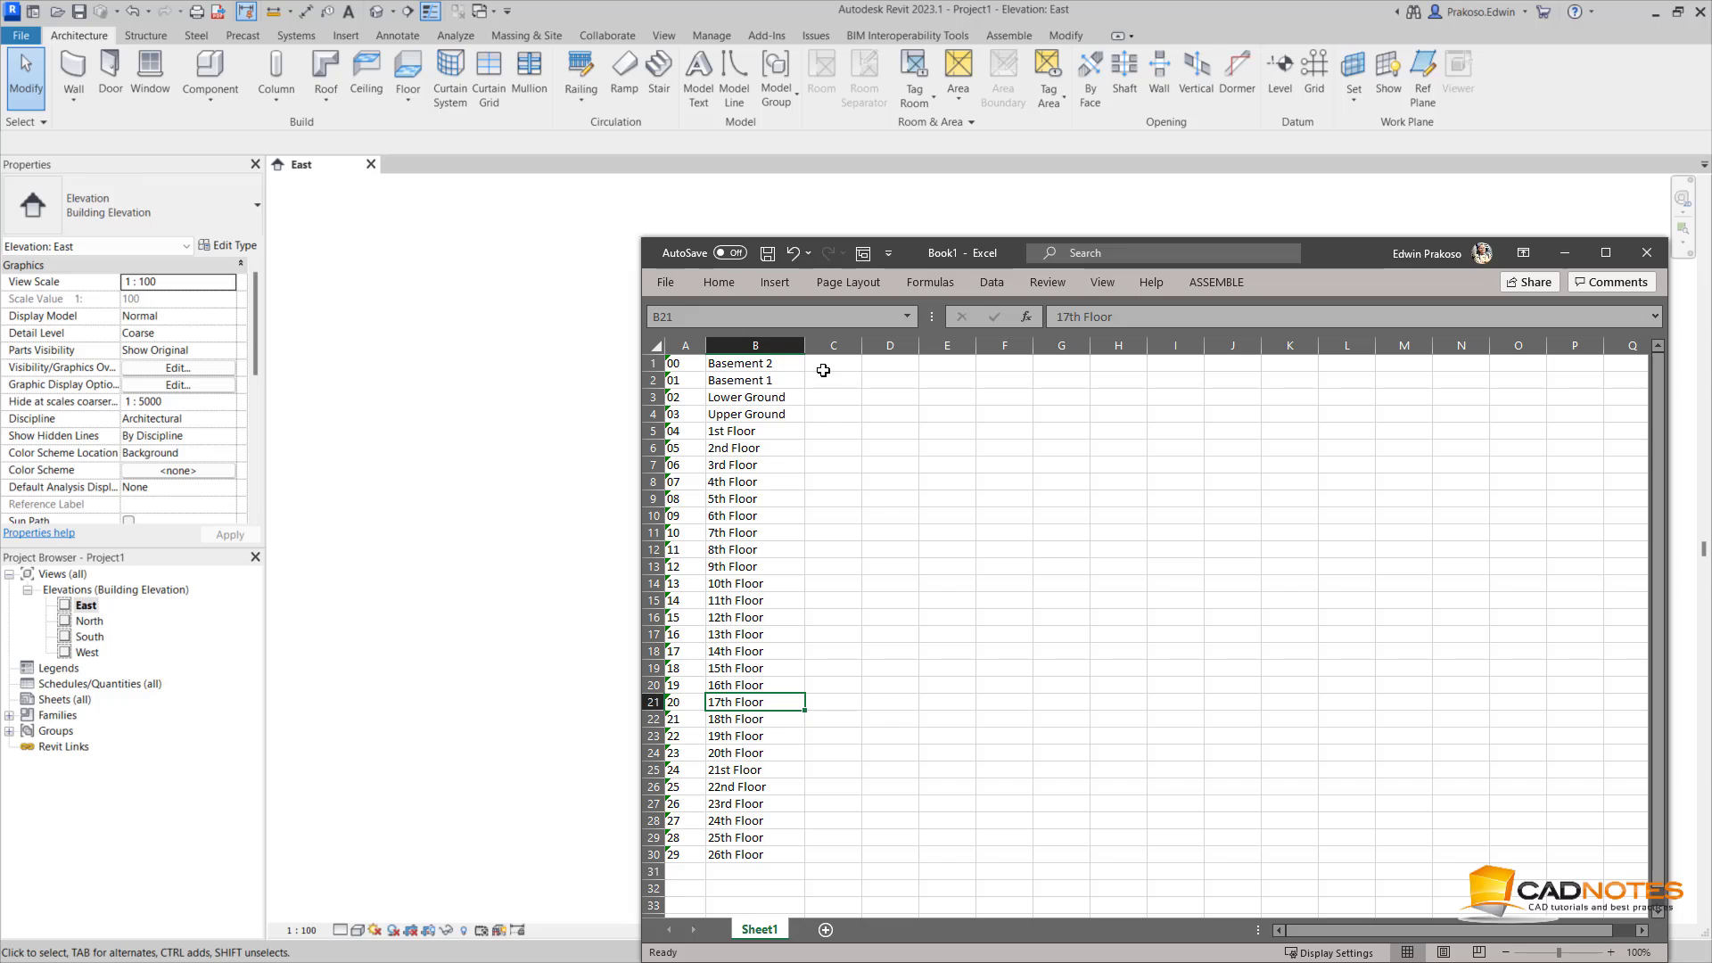
Enter elevations -8000, -4000, 0 and 5000 in C1:C4
click(838, 400)
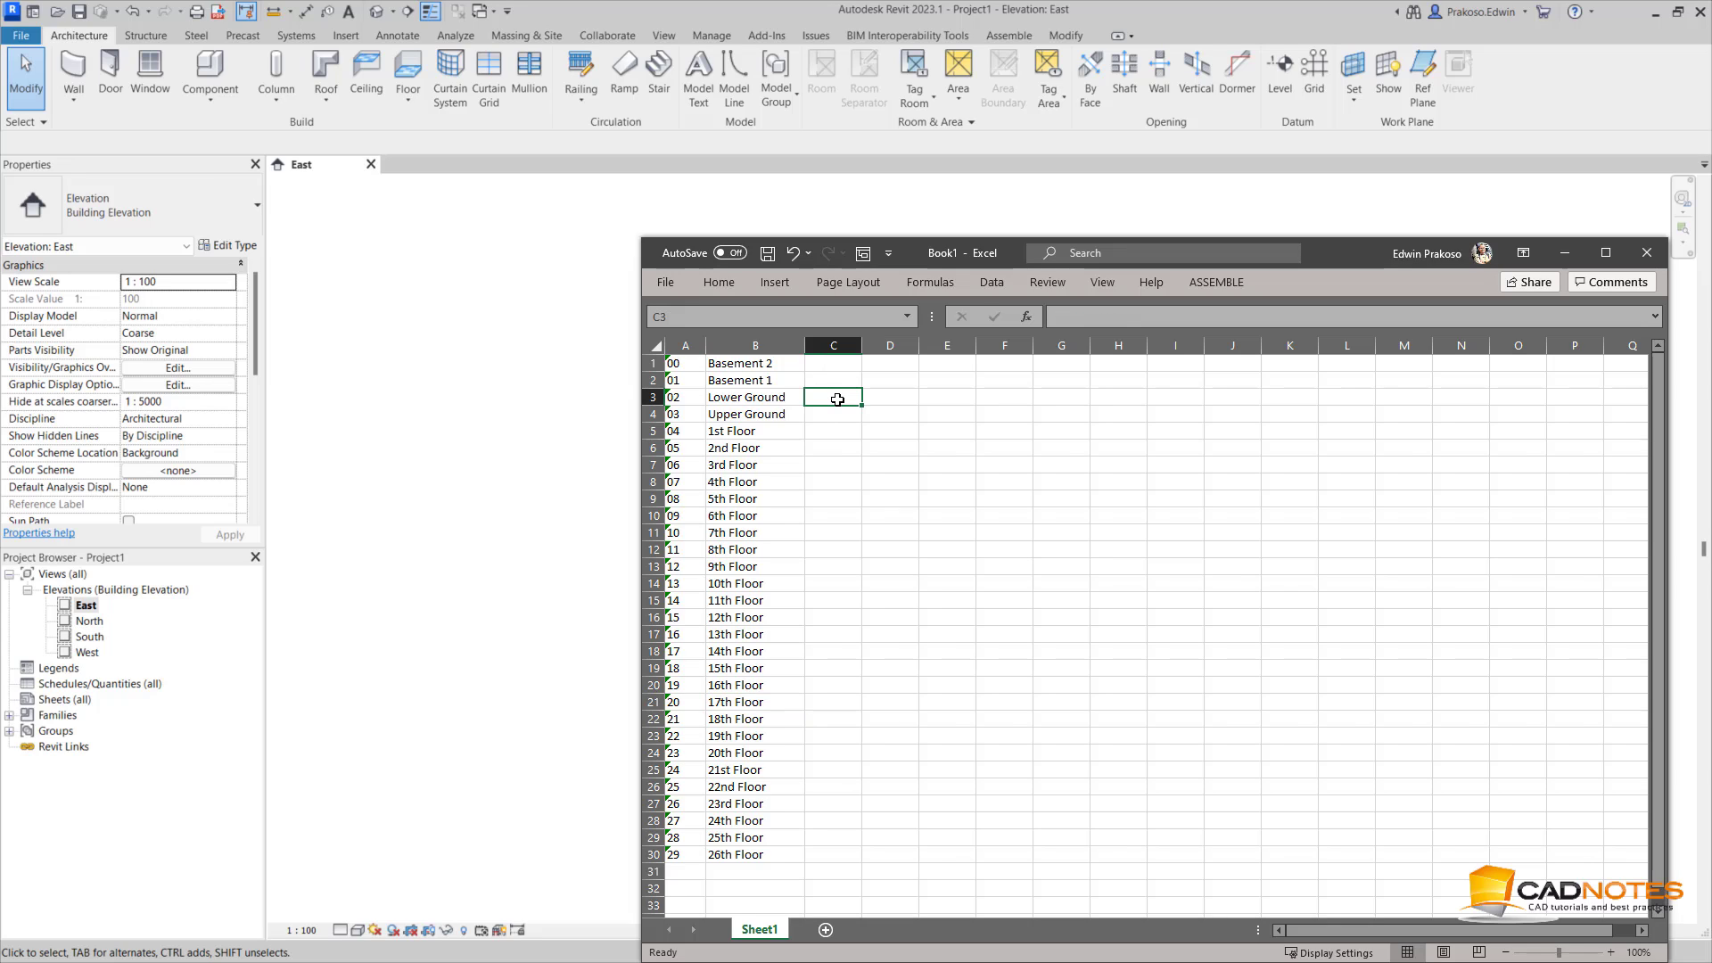
text(0)
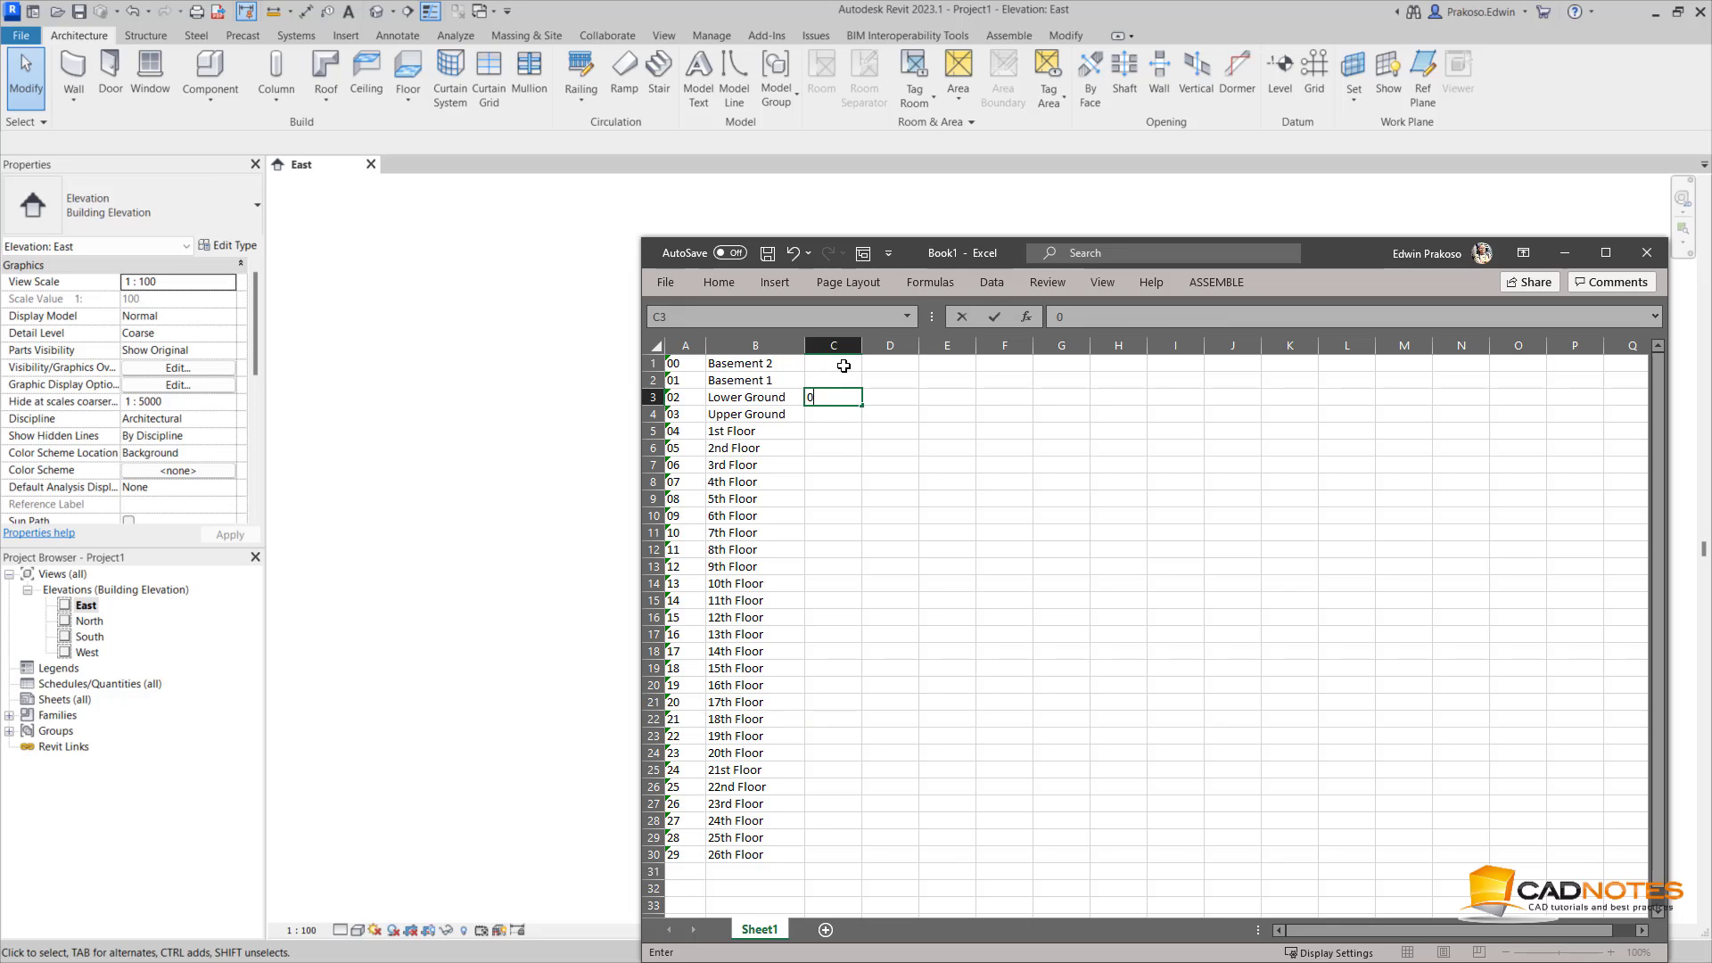
click(844, 364)
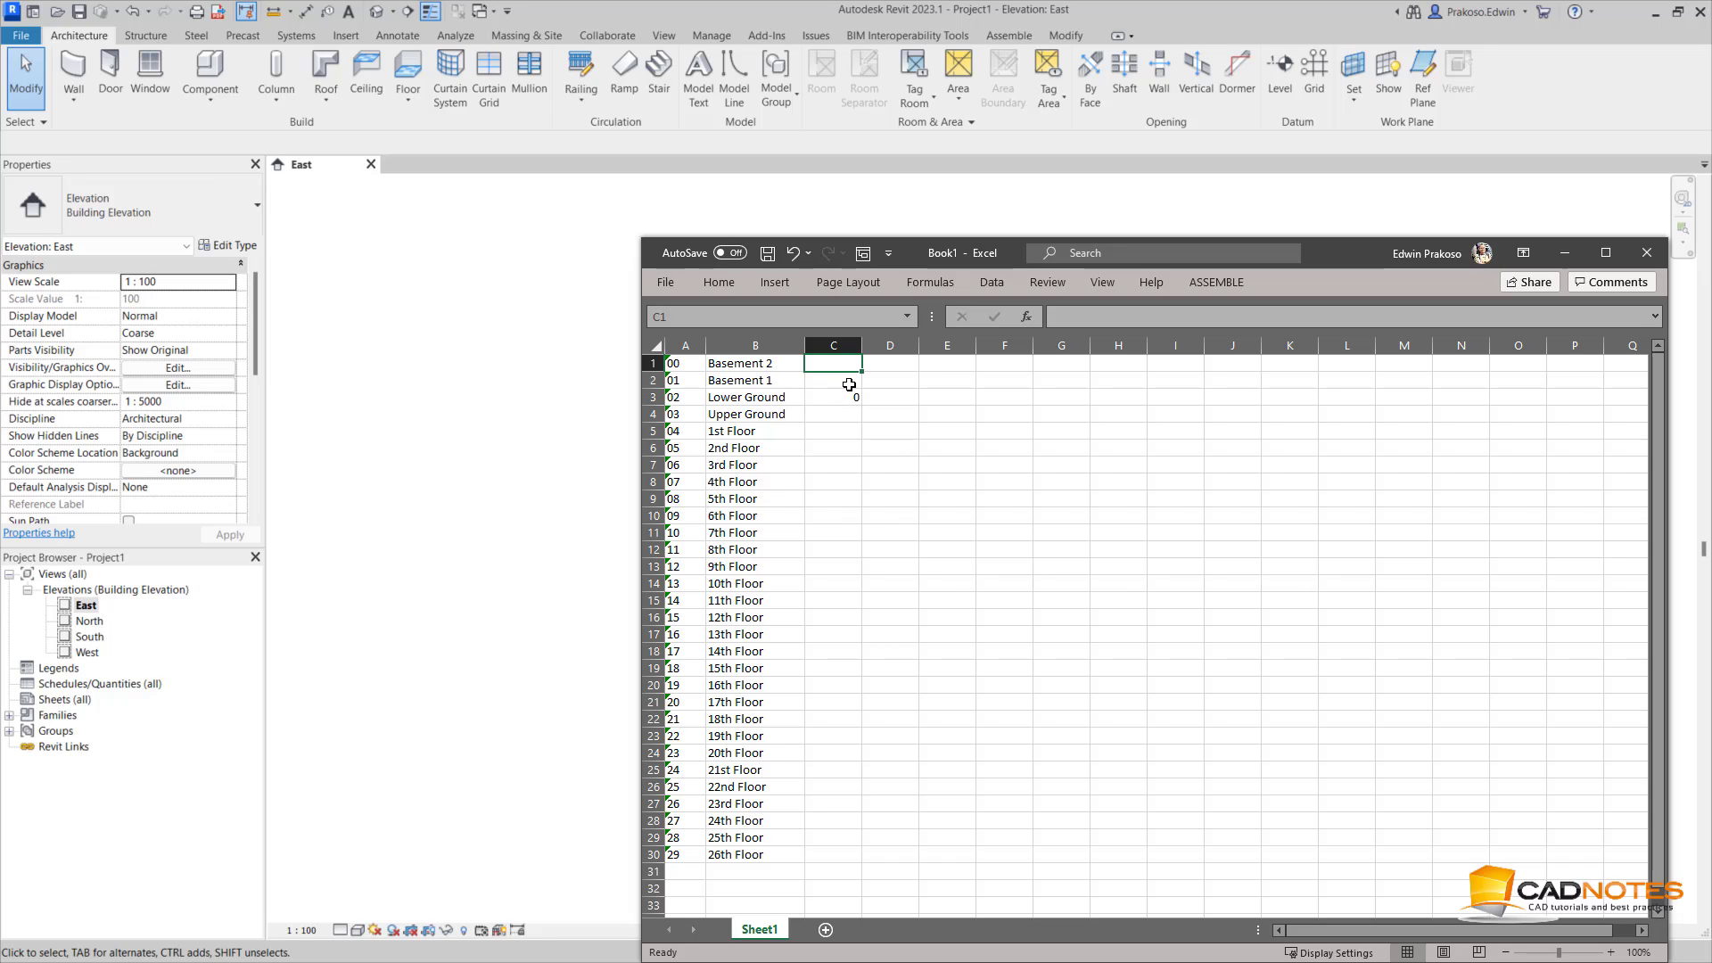
click(850, 385)
text(-4000)
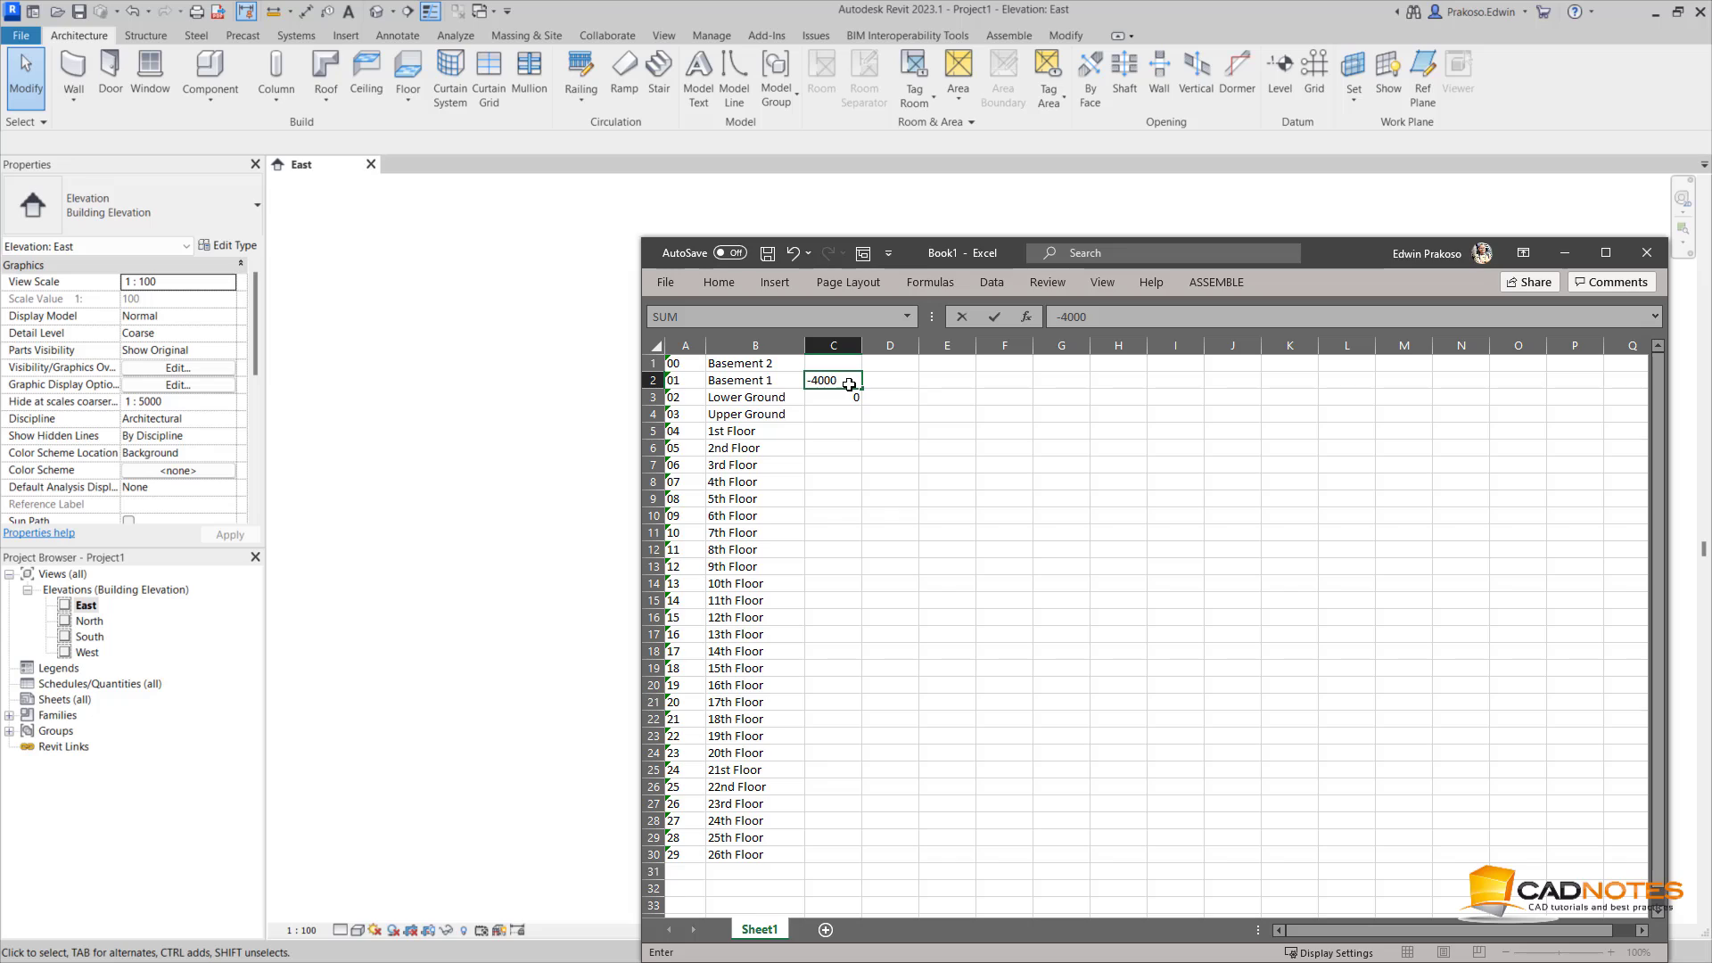
key(Return)
click(849, 363)
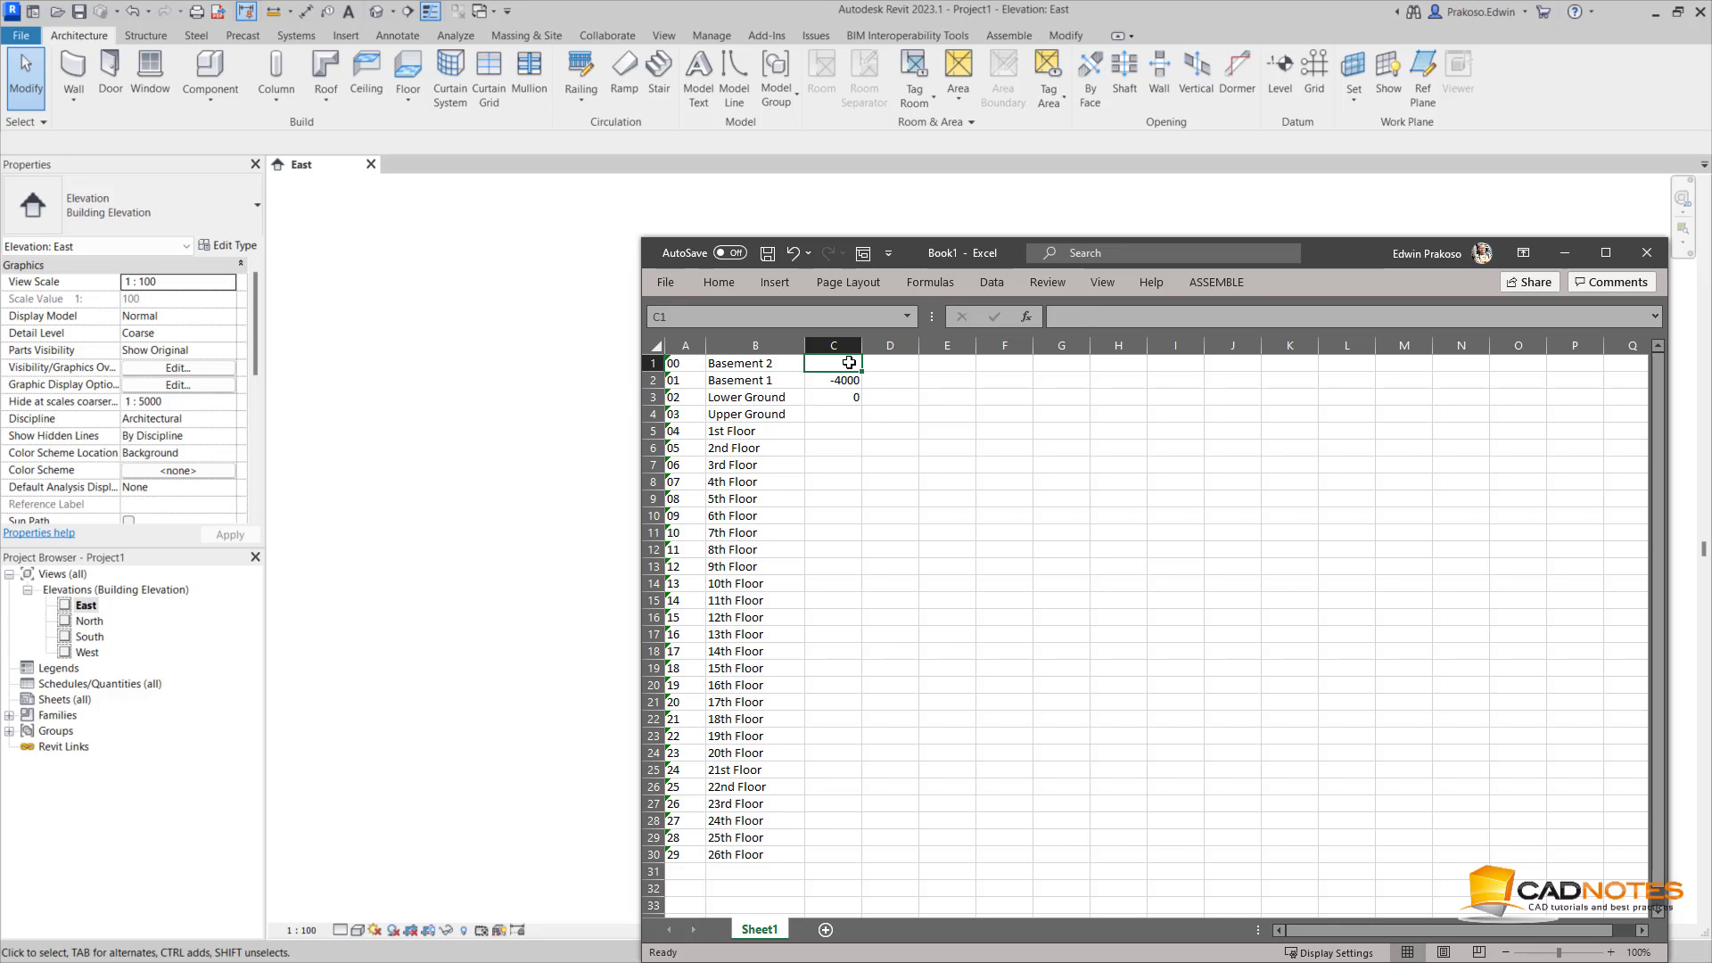
text(-8)
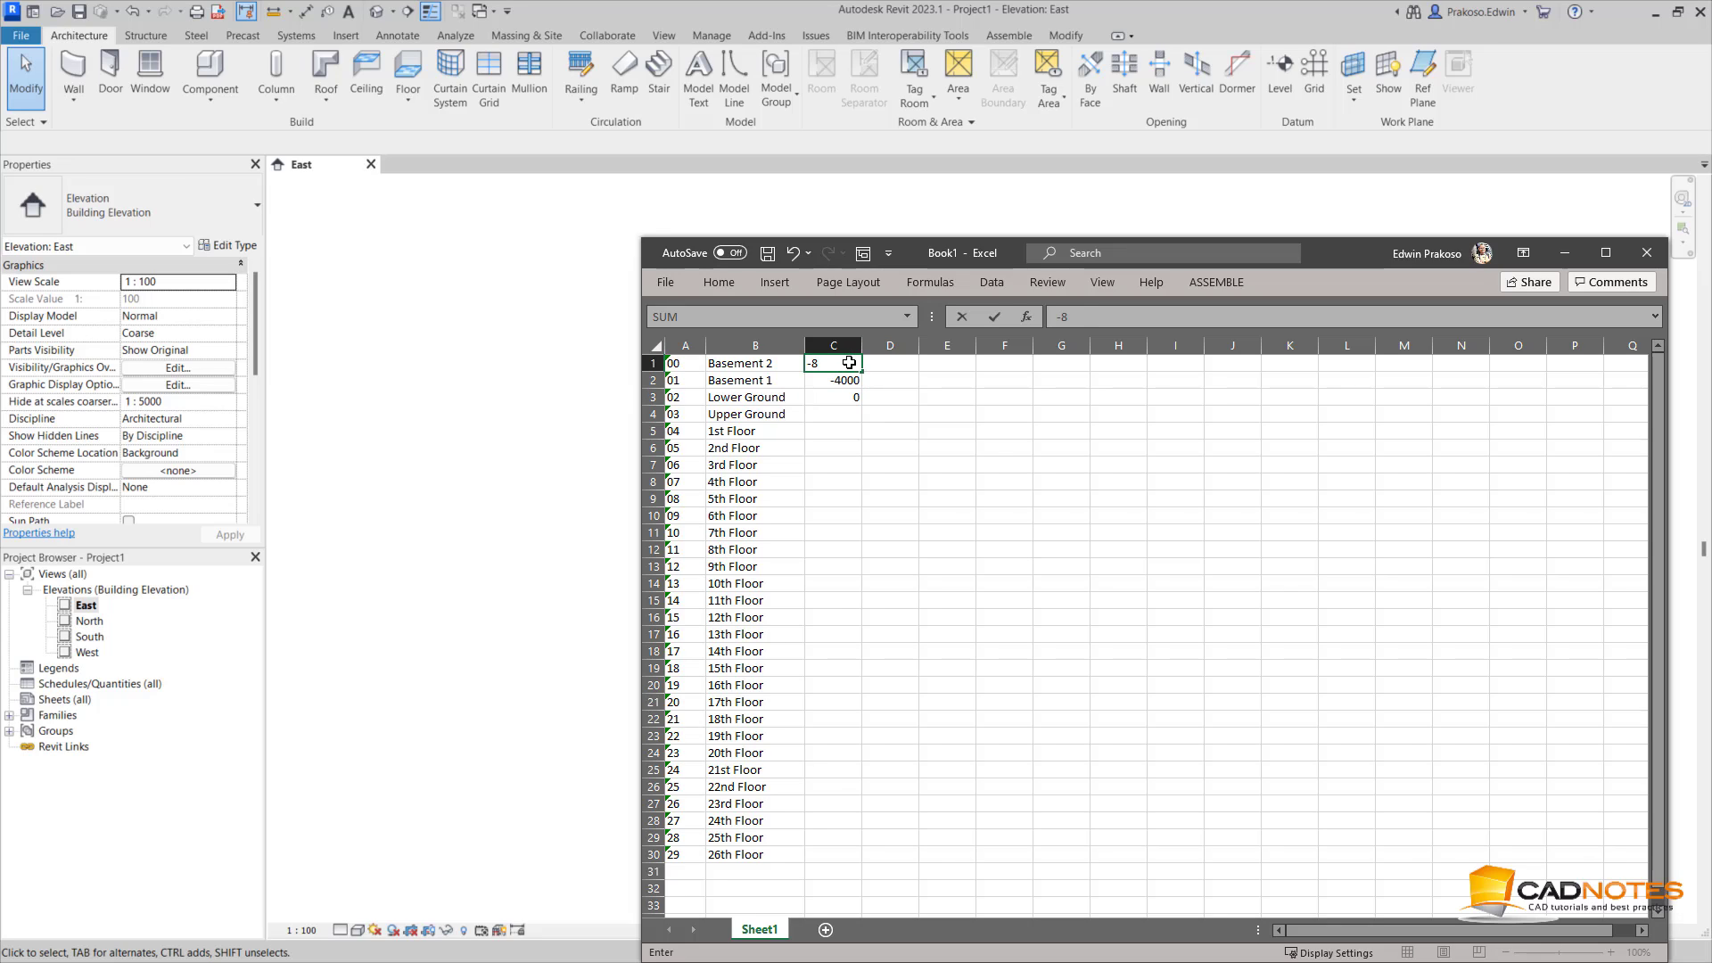
text(000)
key(Return)
click(821, 413)
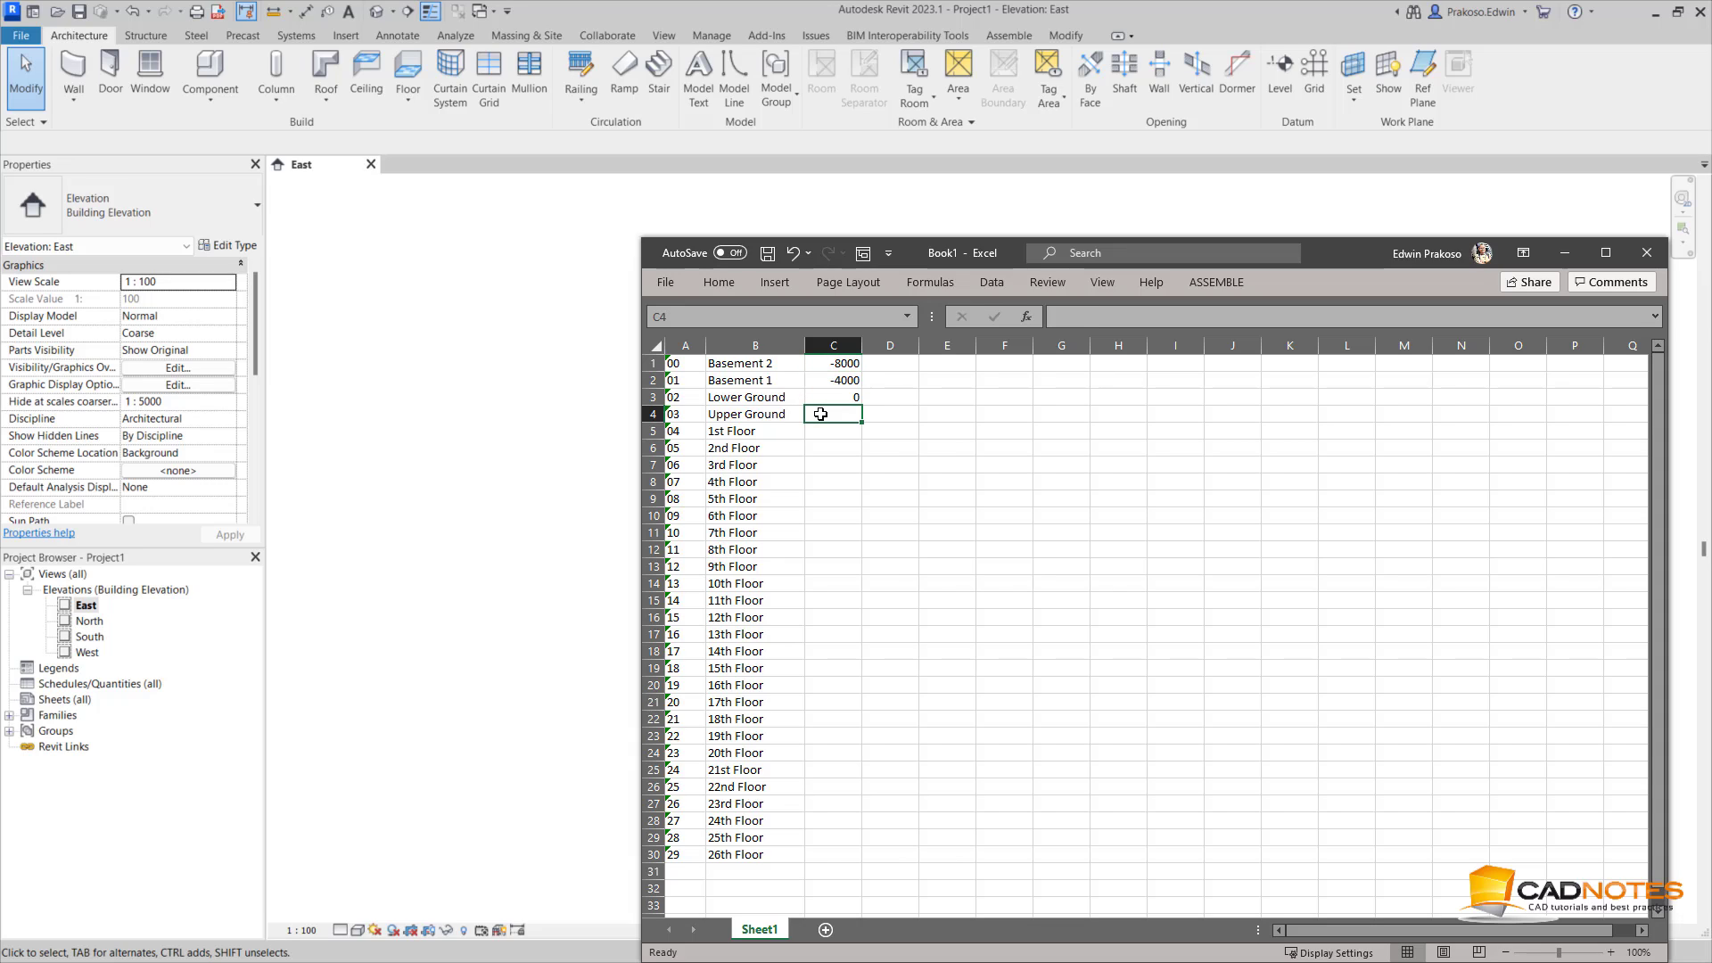
text(5000)
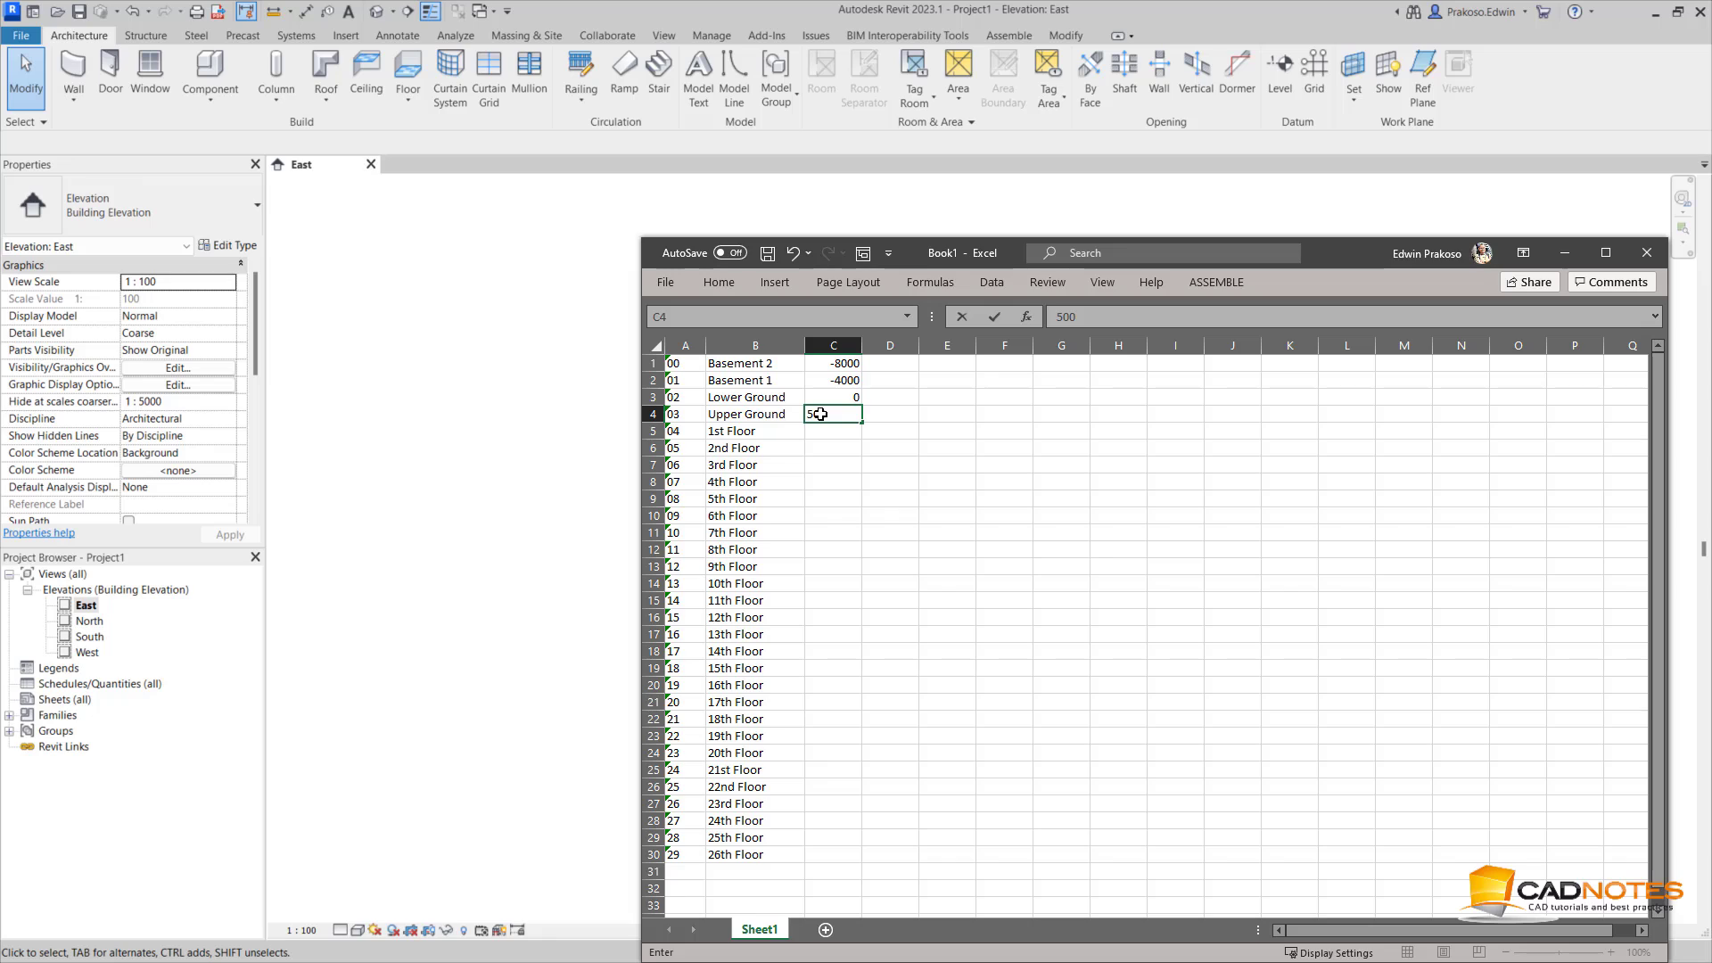
key(Return)
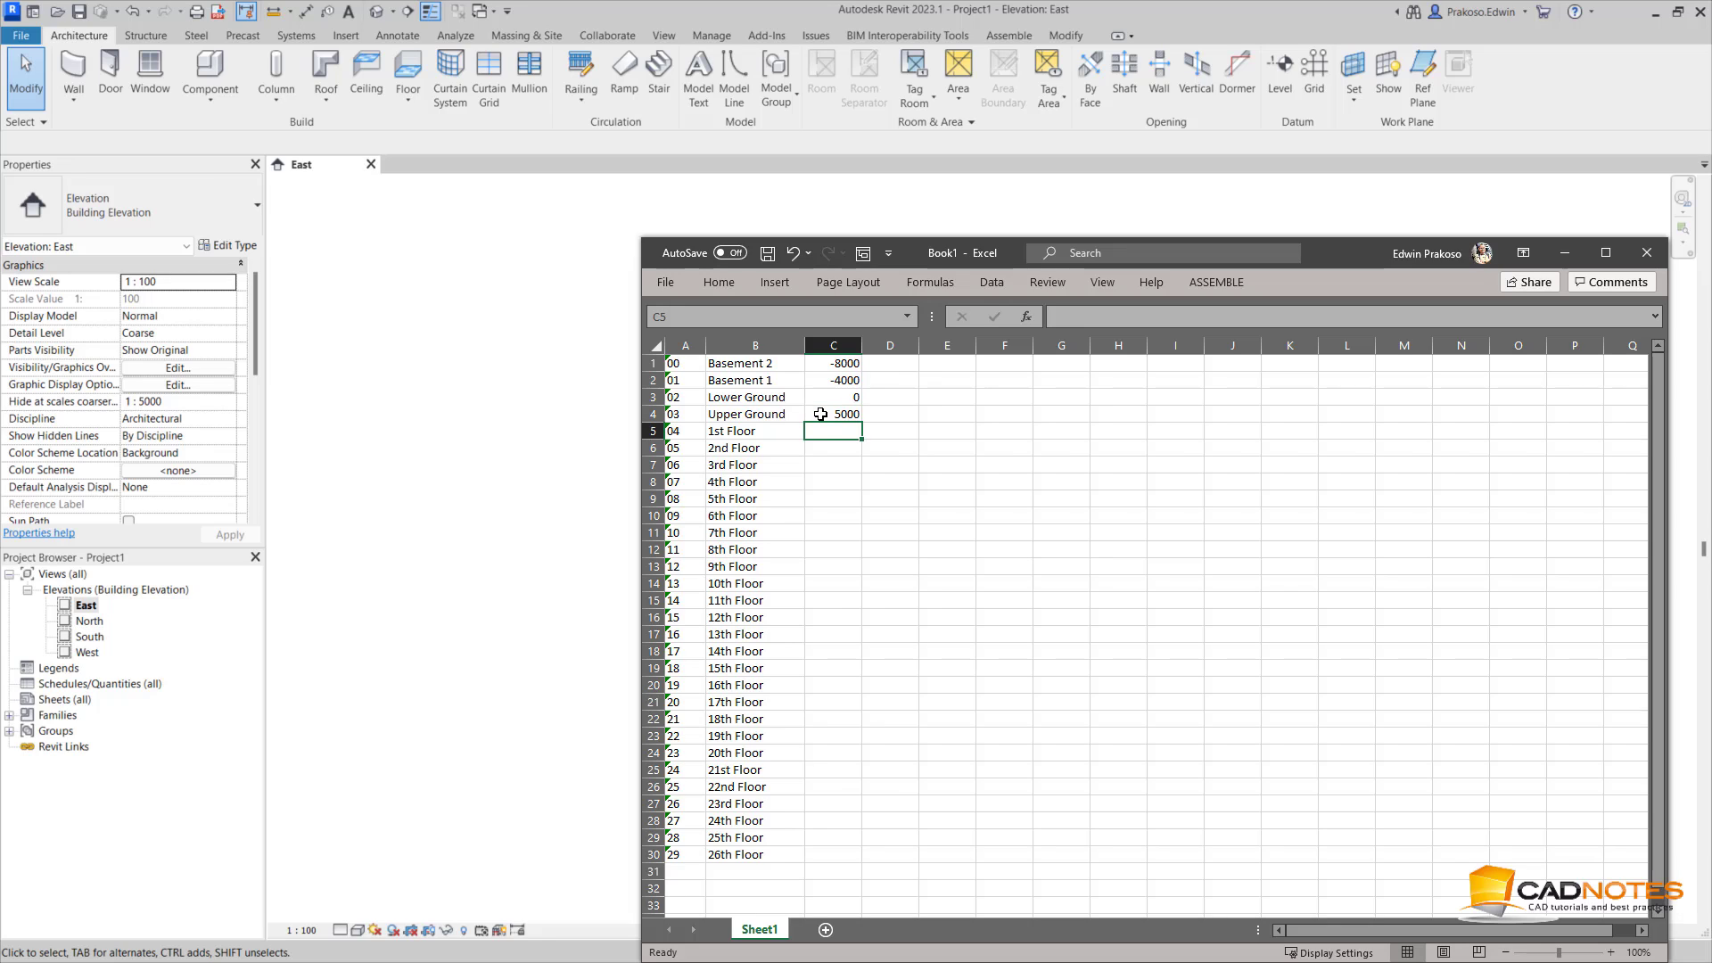
Enter =C4+4000 in C5 and fill it down to C9
text(=)
click(821, 414)
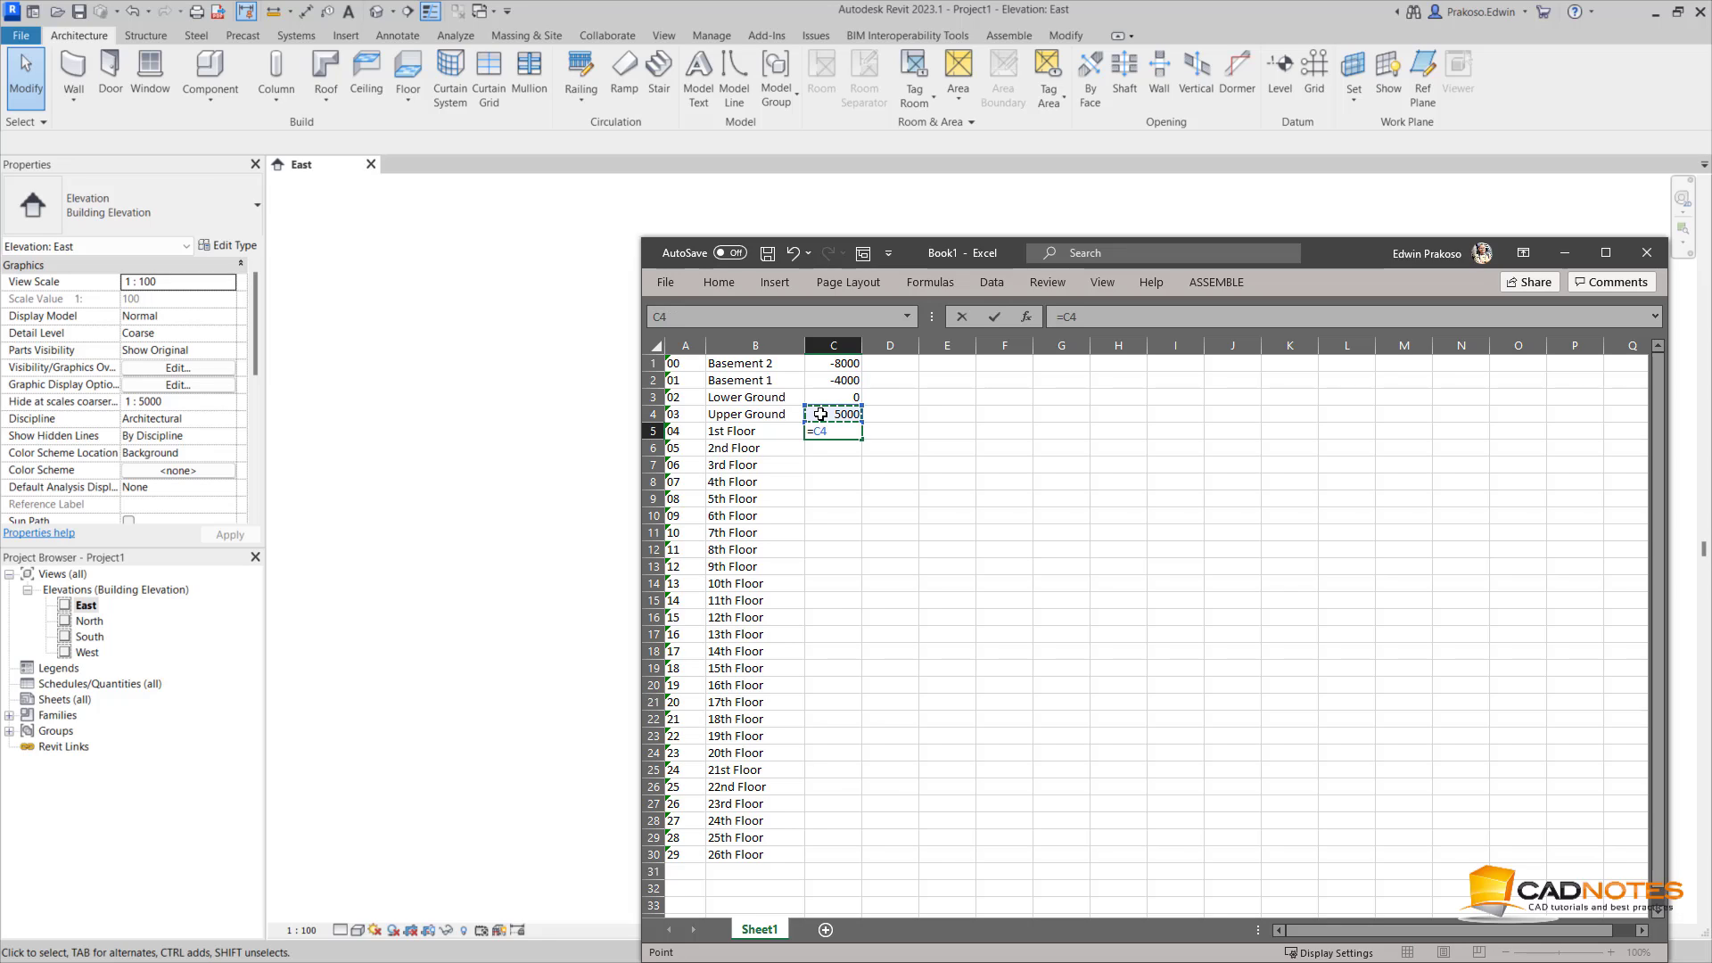
text(+4000)
key(Return)
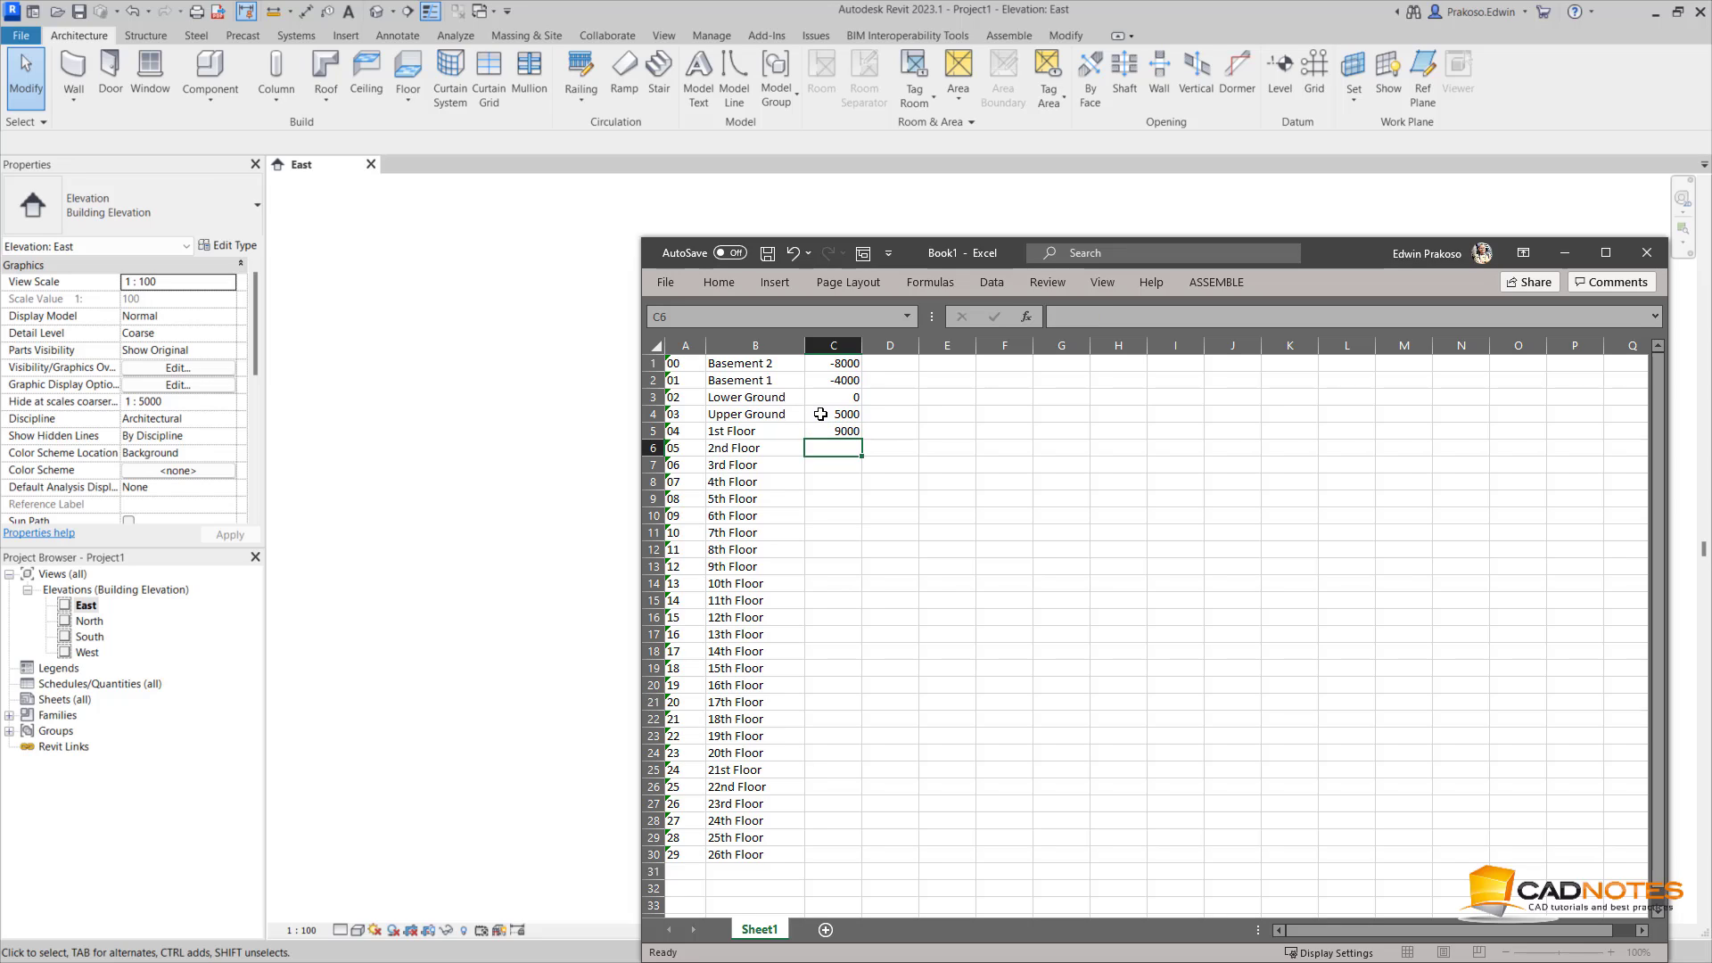
click(855, 435)
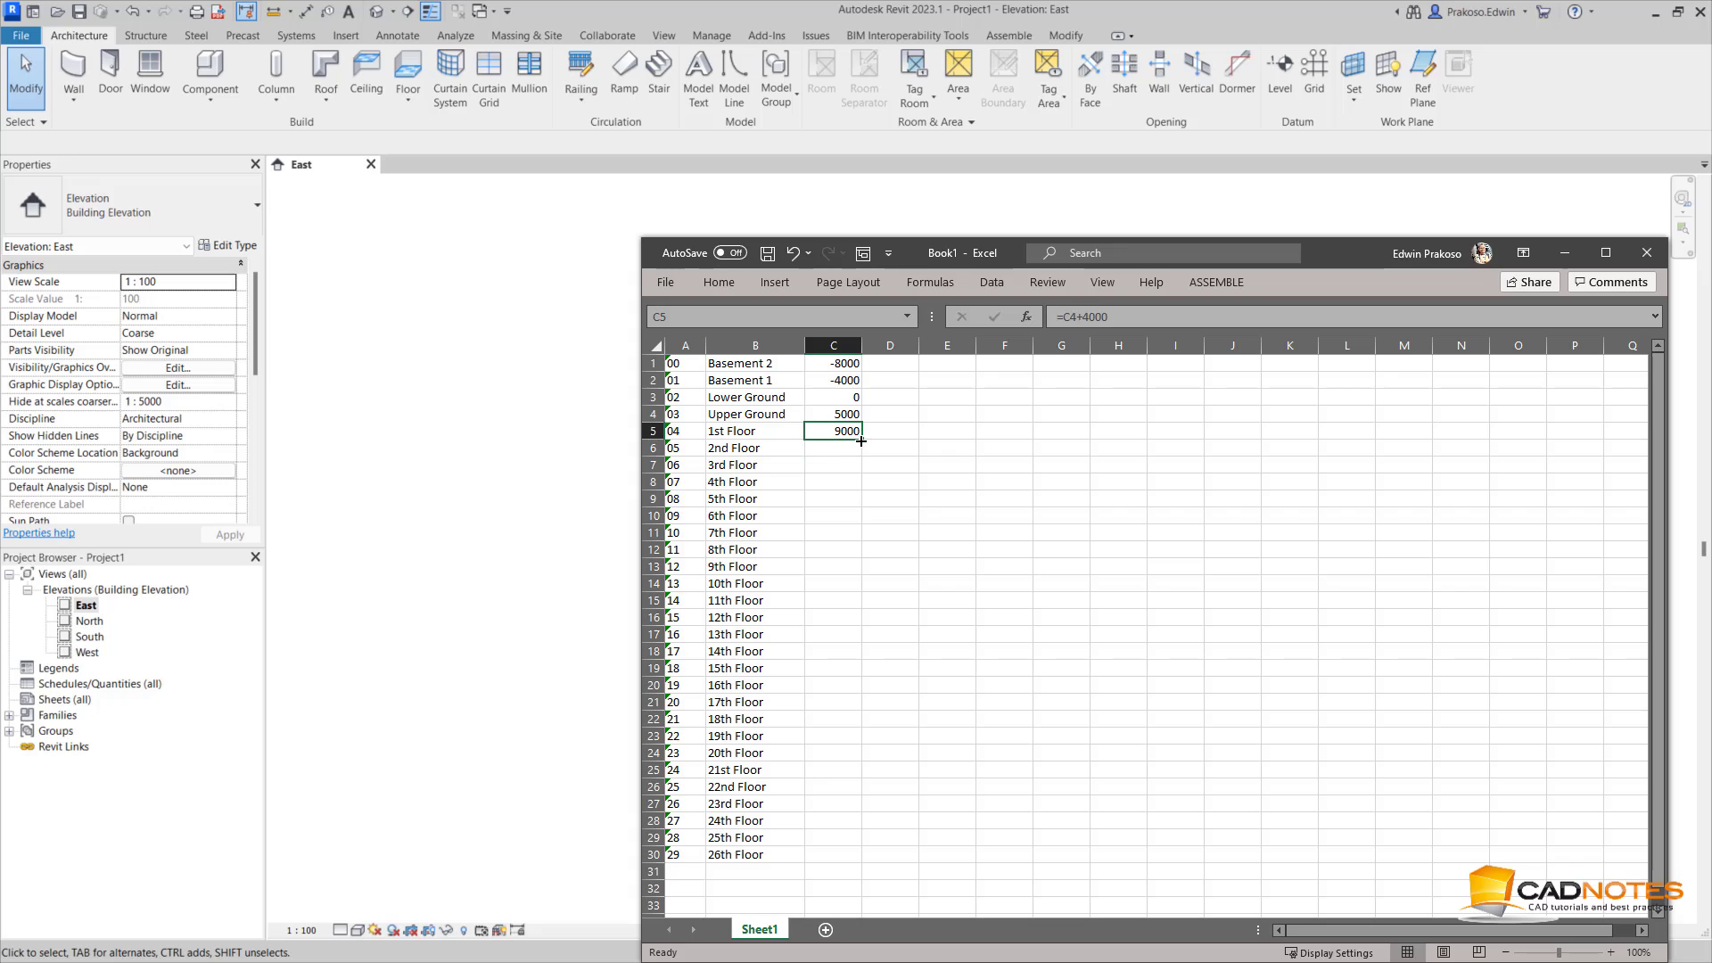
drag(861, 441, 855, 501)
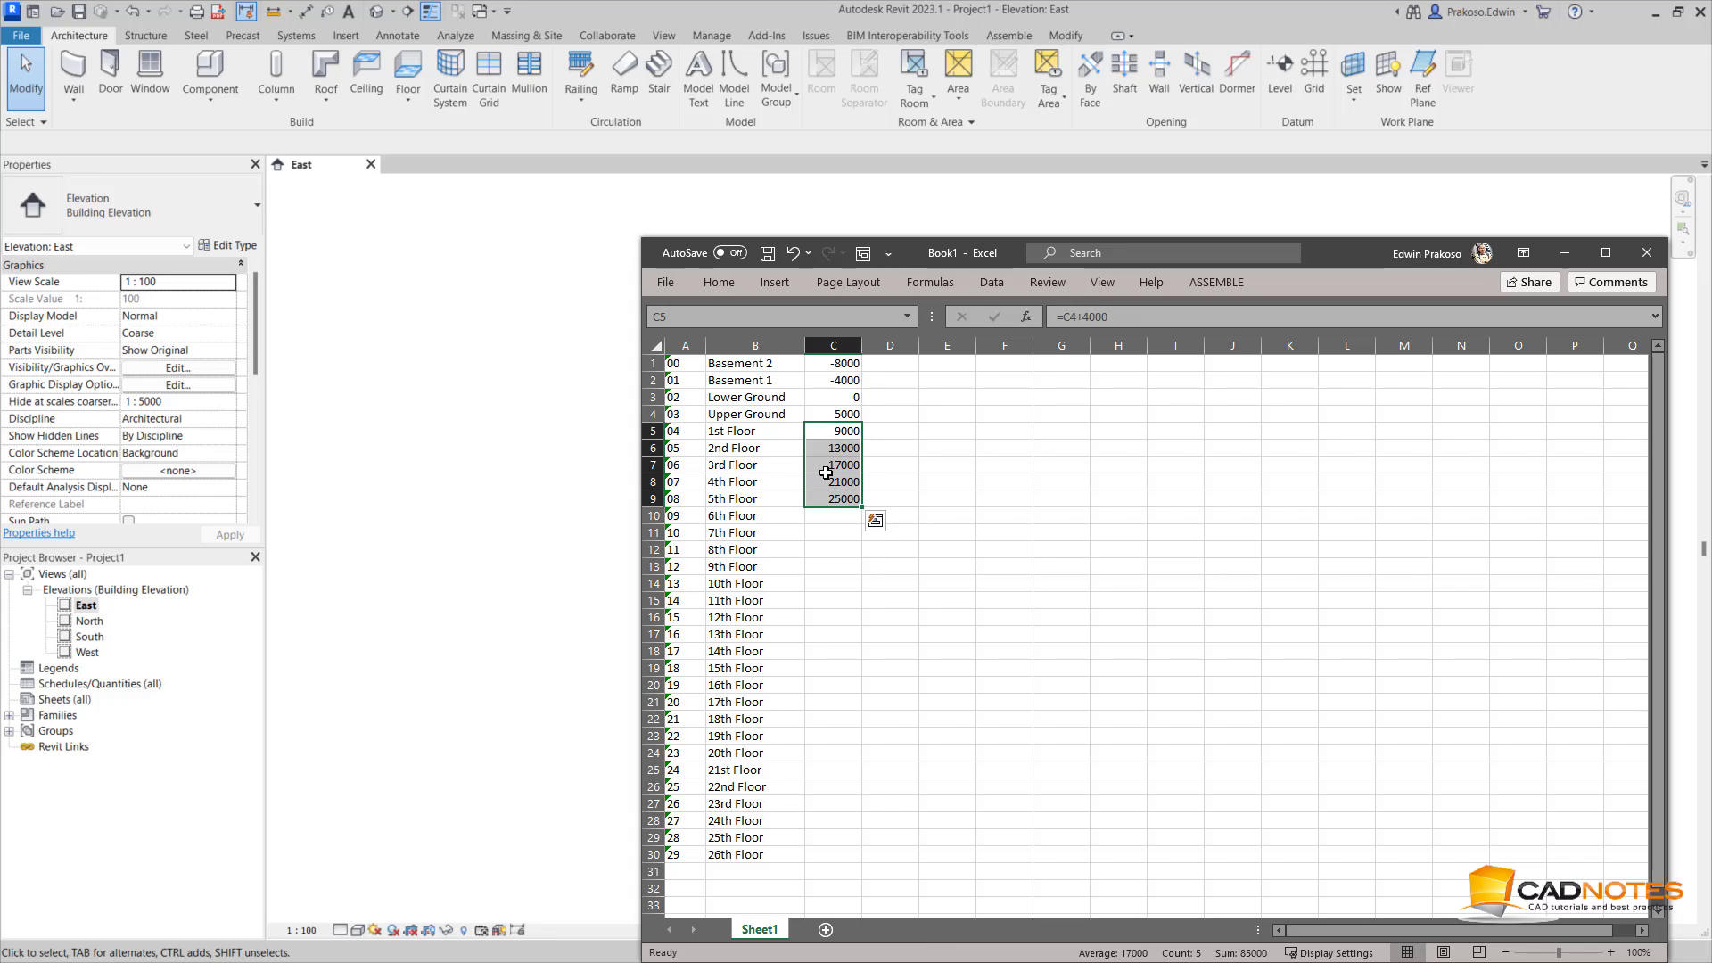
Enter =C9+3500 in C10 and fill it down to C30, reaching 98500
click(833, 517)
text(=)
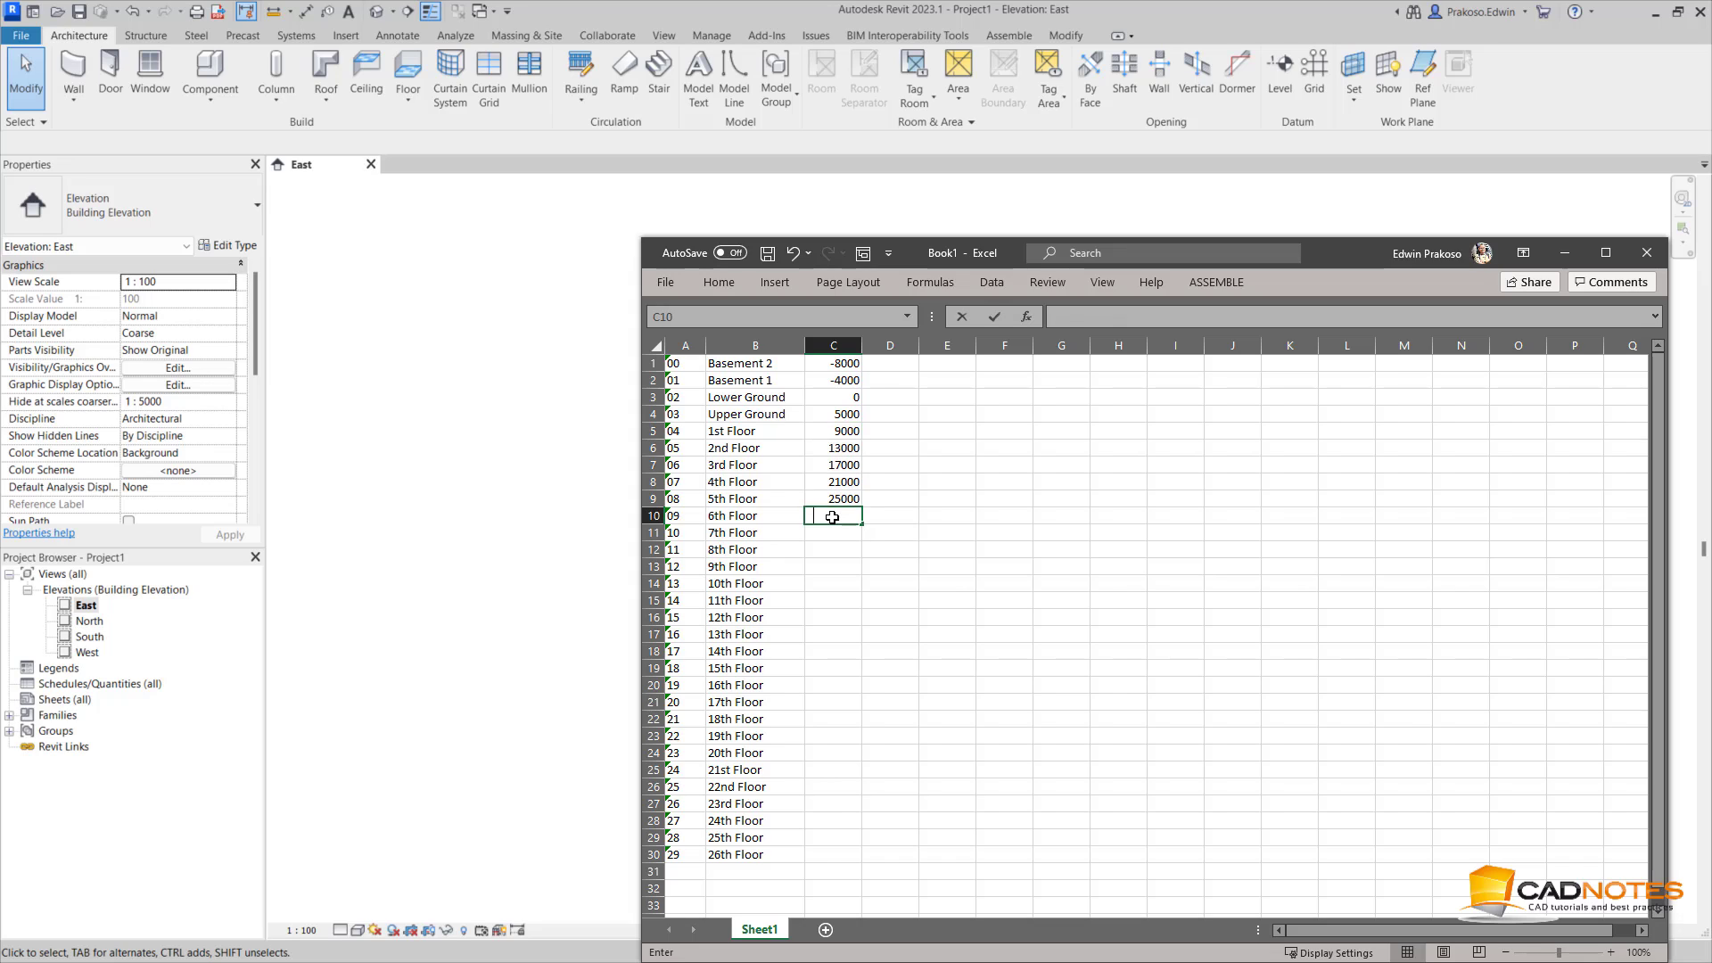
key(Up)
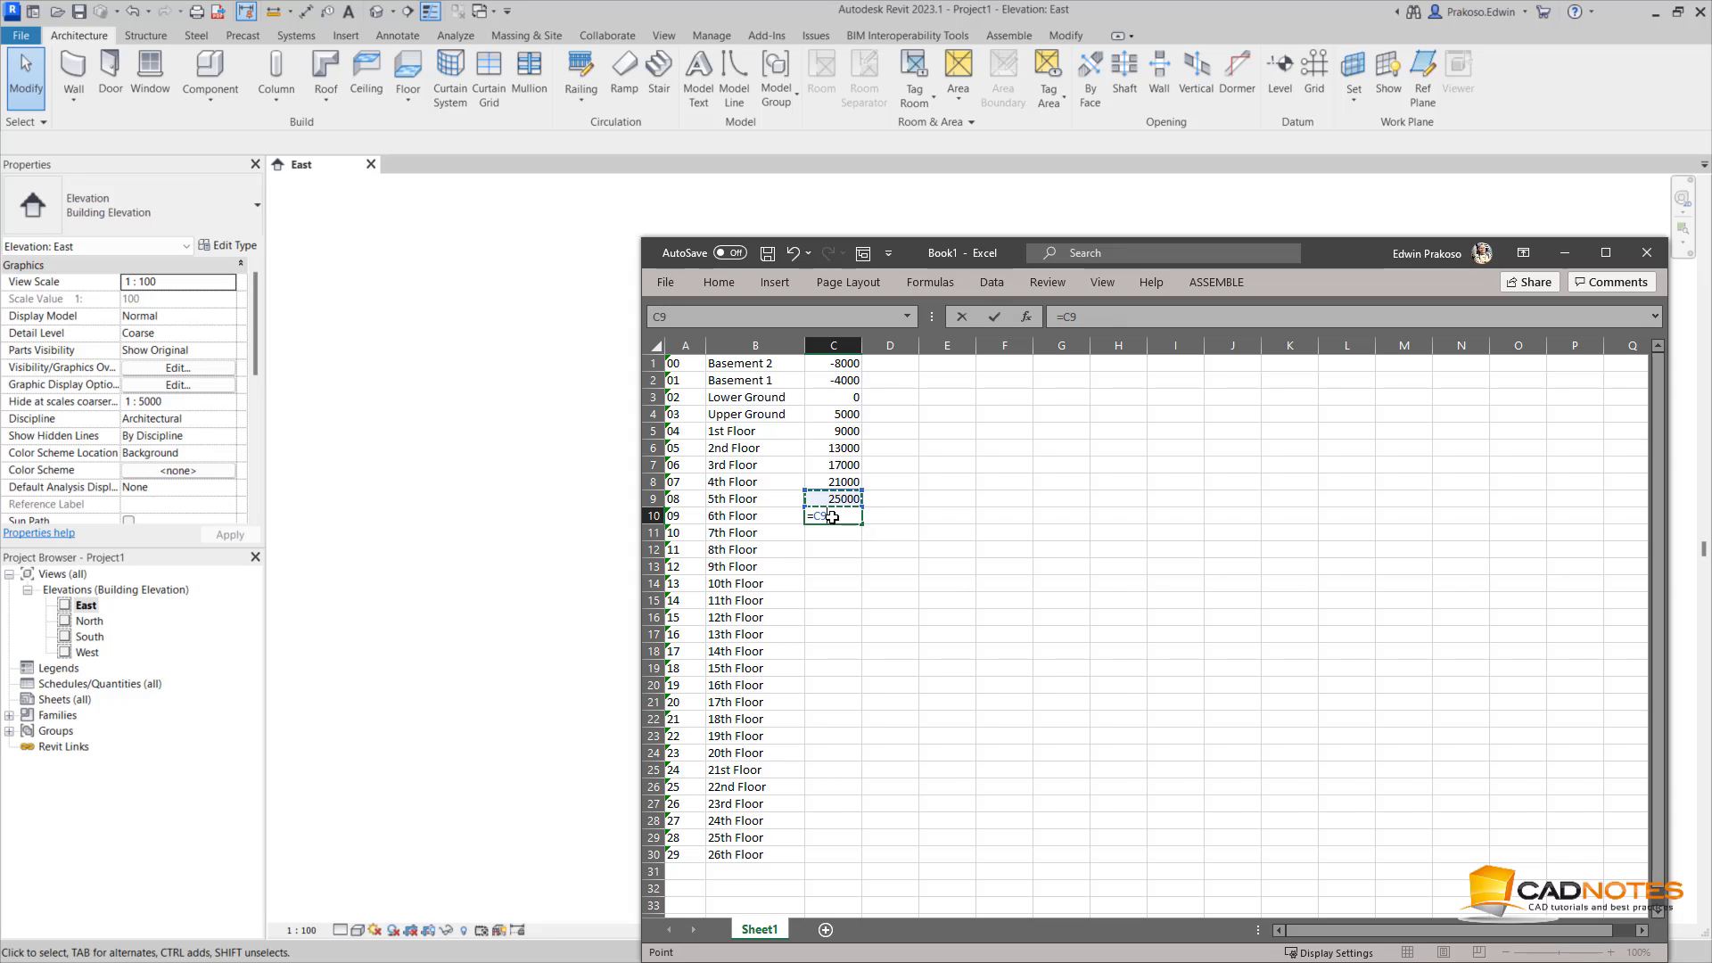
text(+3500)
key(Return)
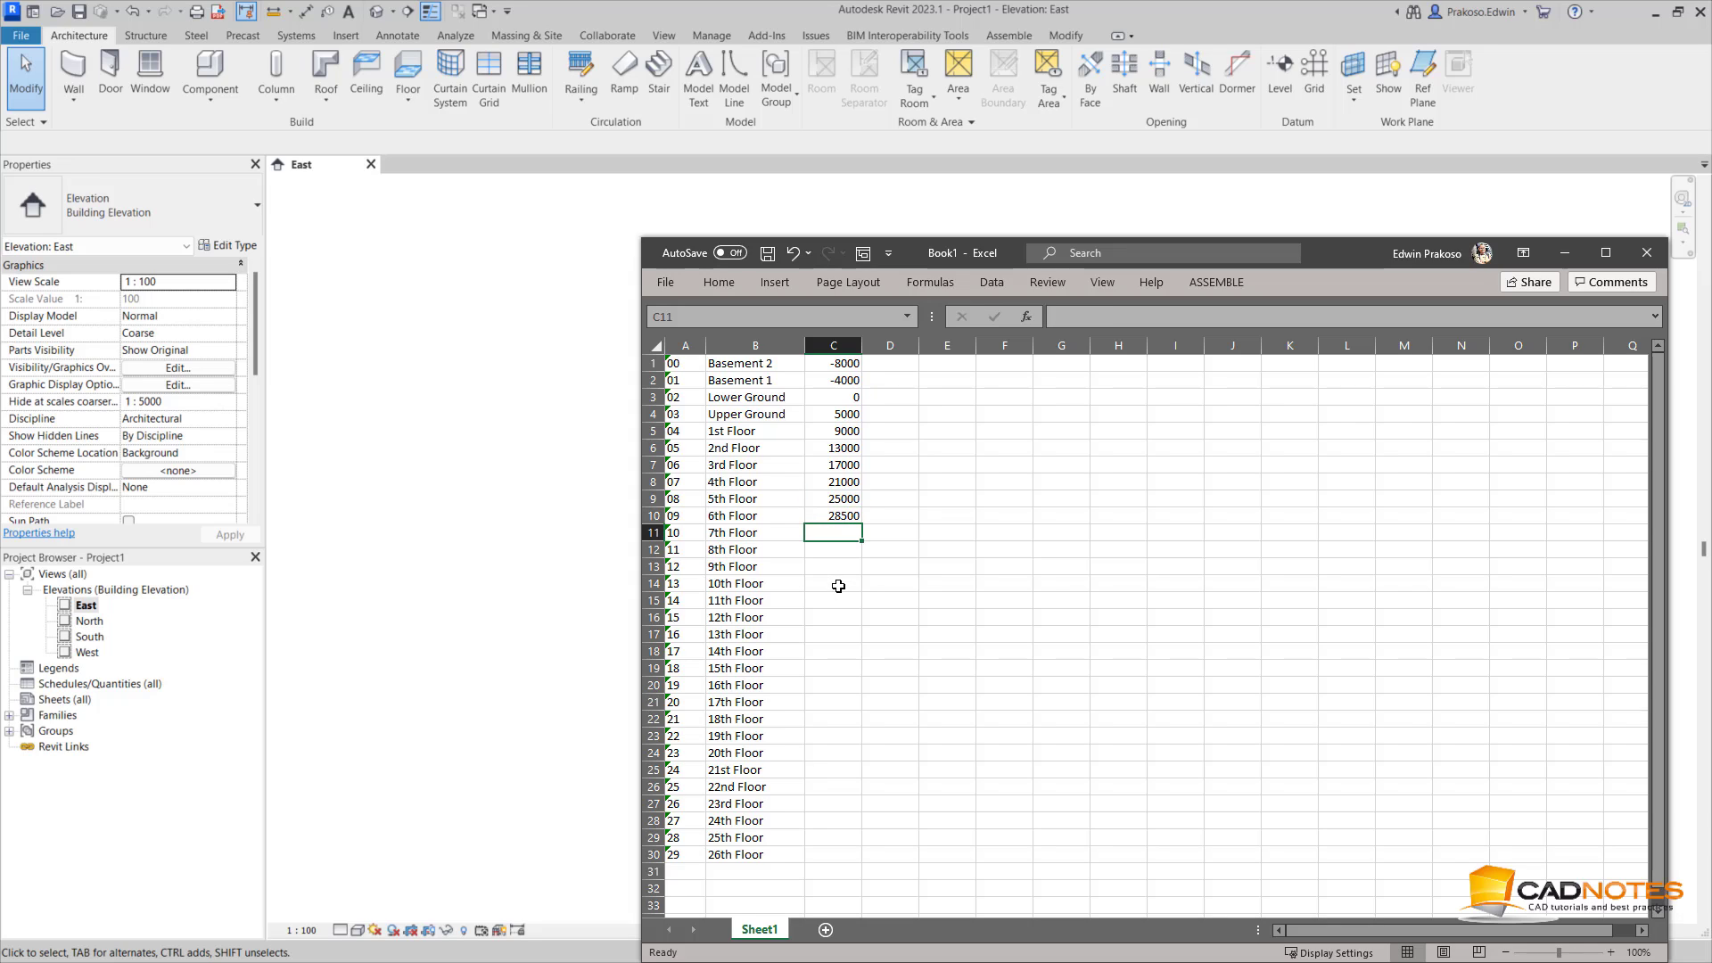
click(844, 518)
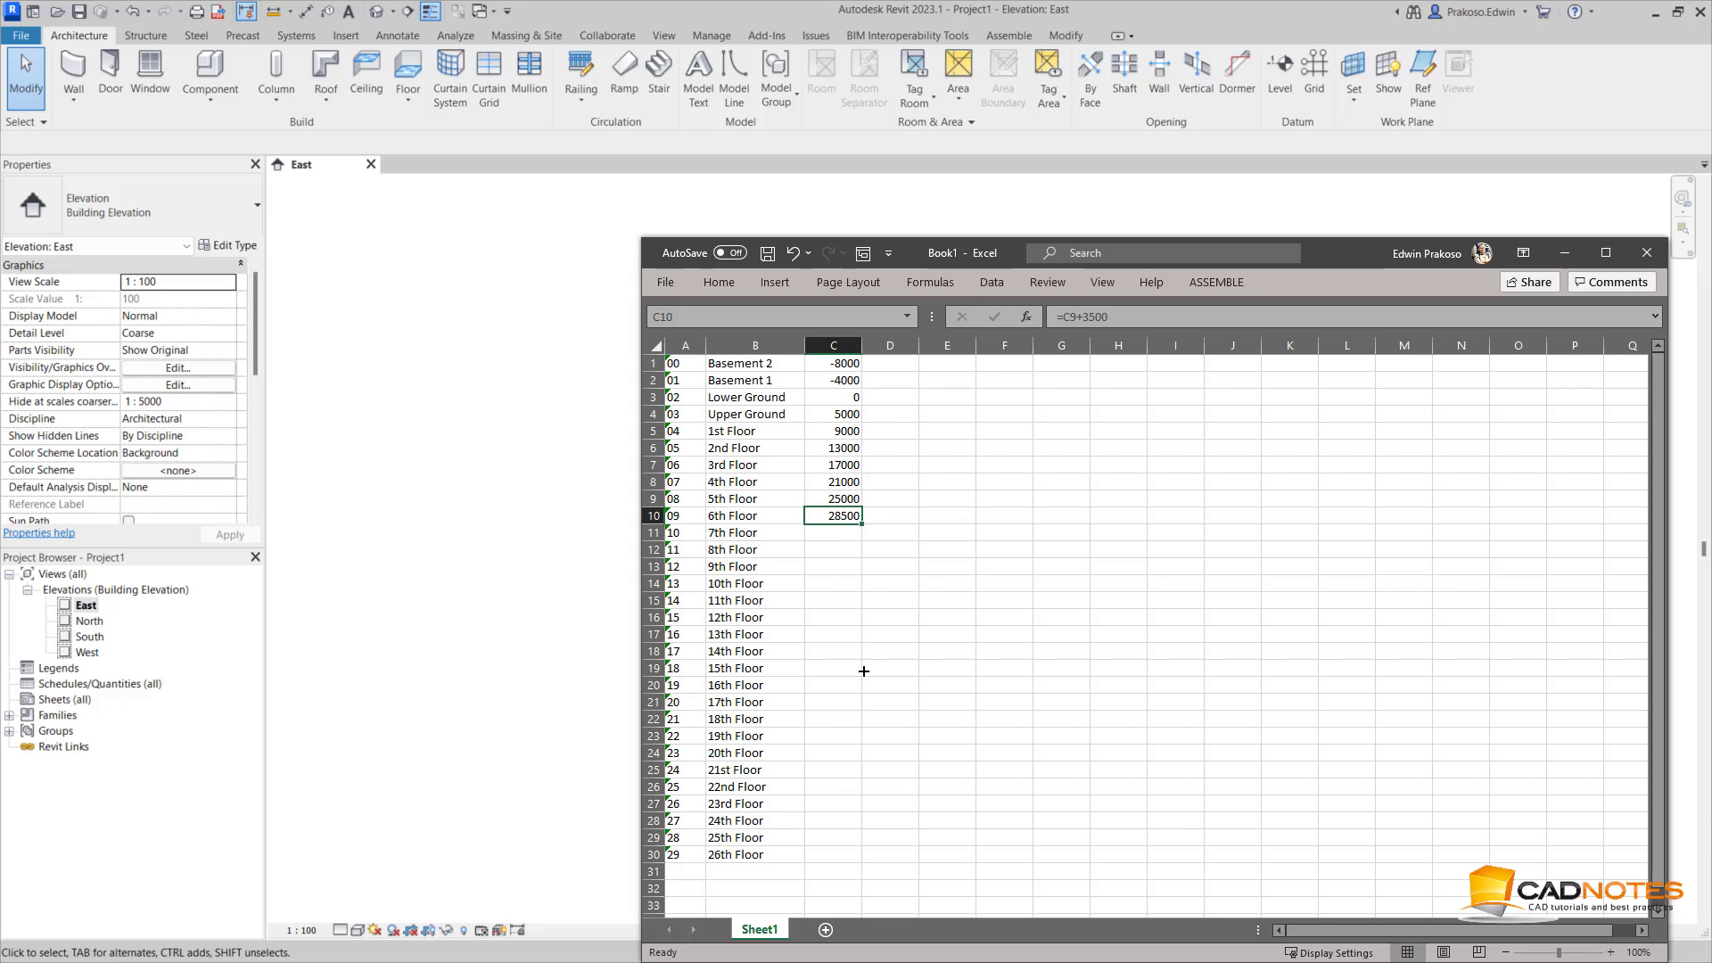
drag(863, 671, 865, 858)
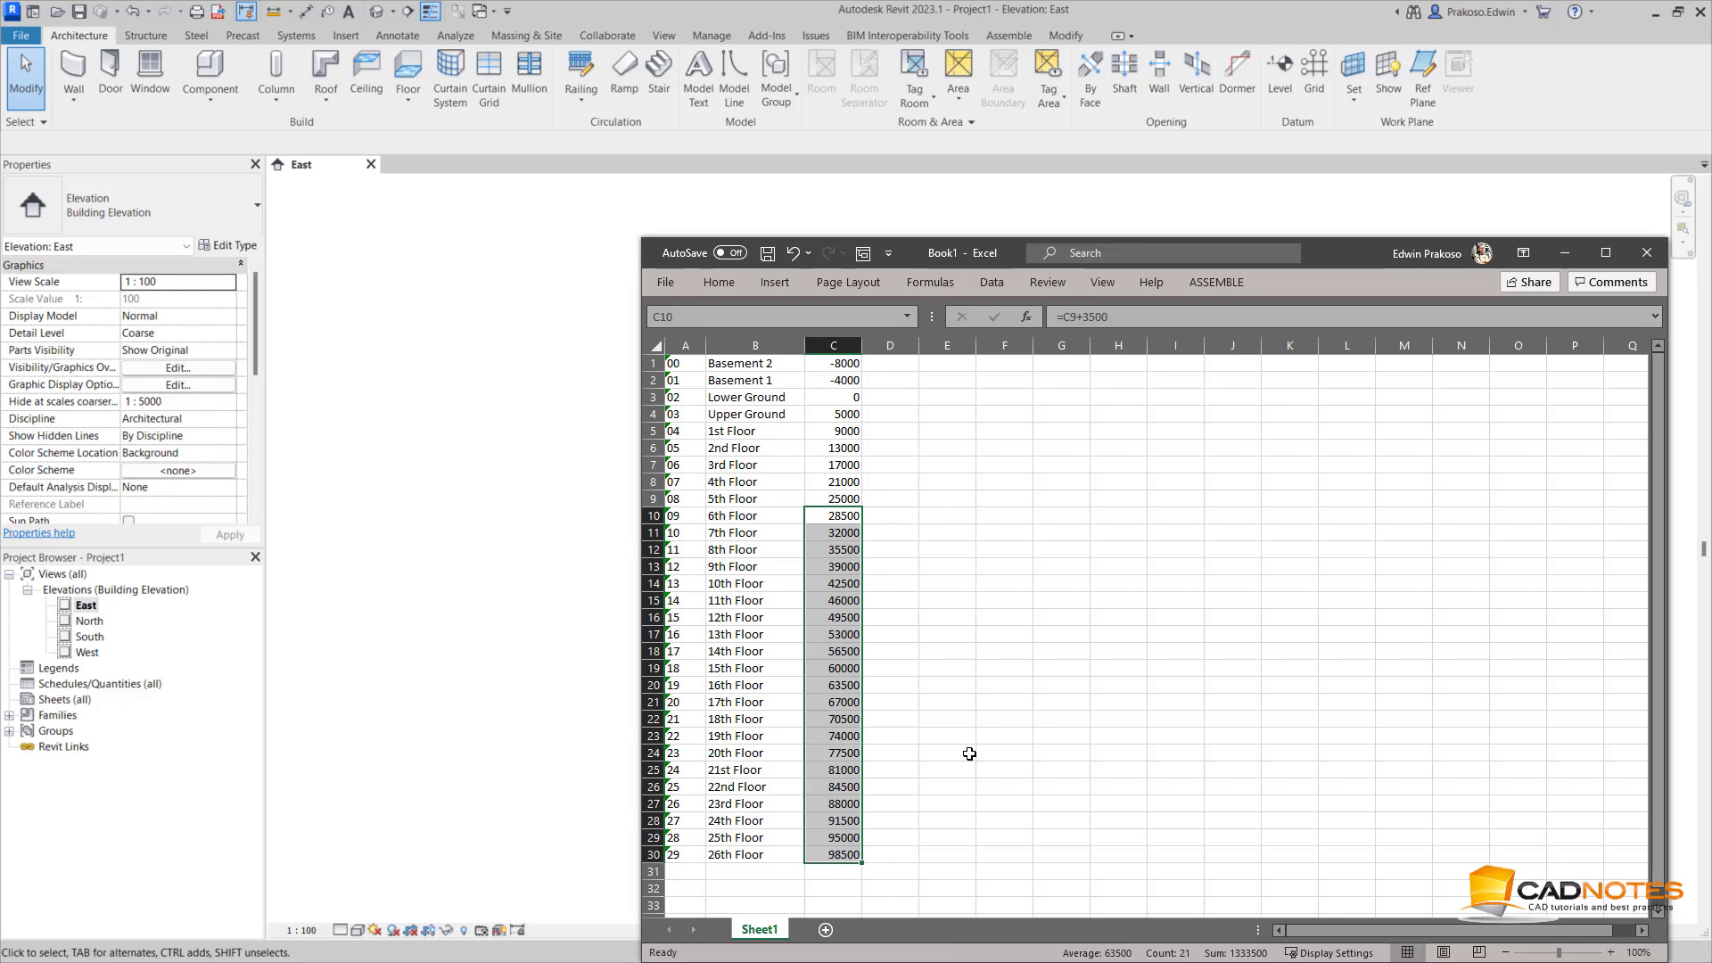
click(970, 754)
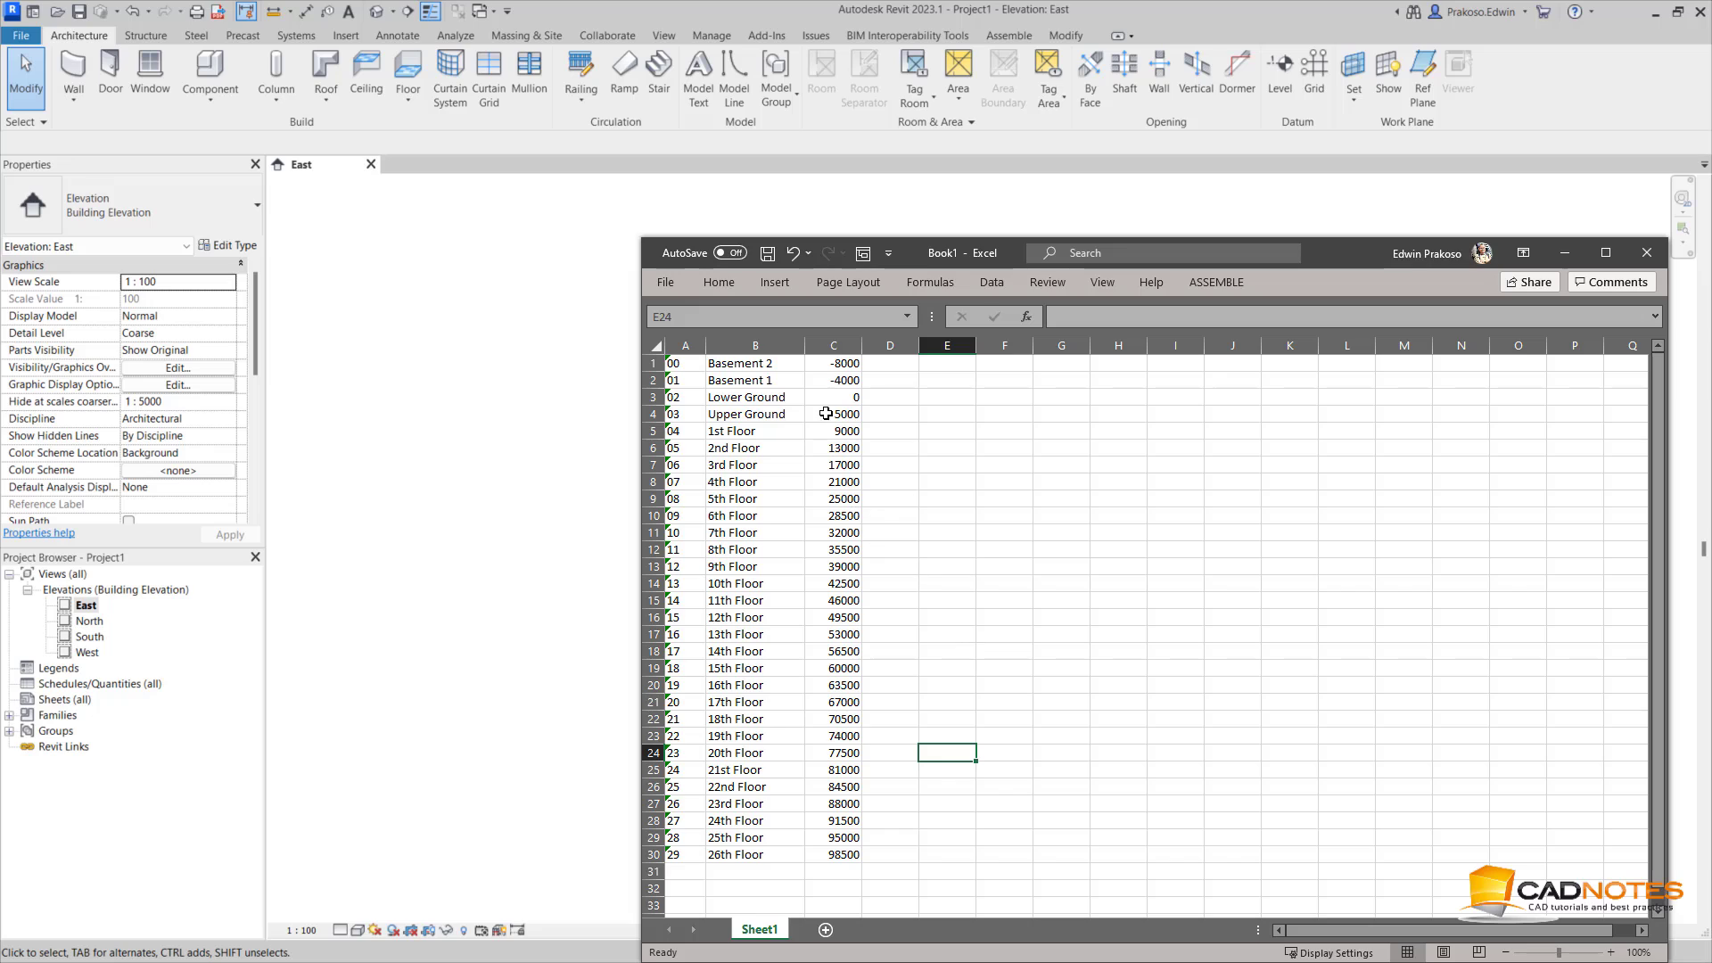
click(833, 366)
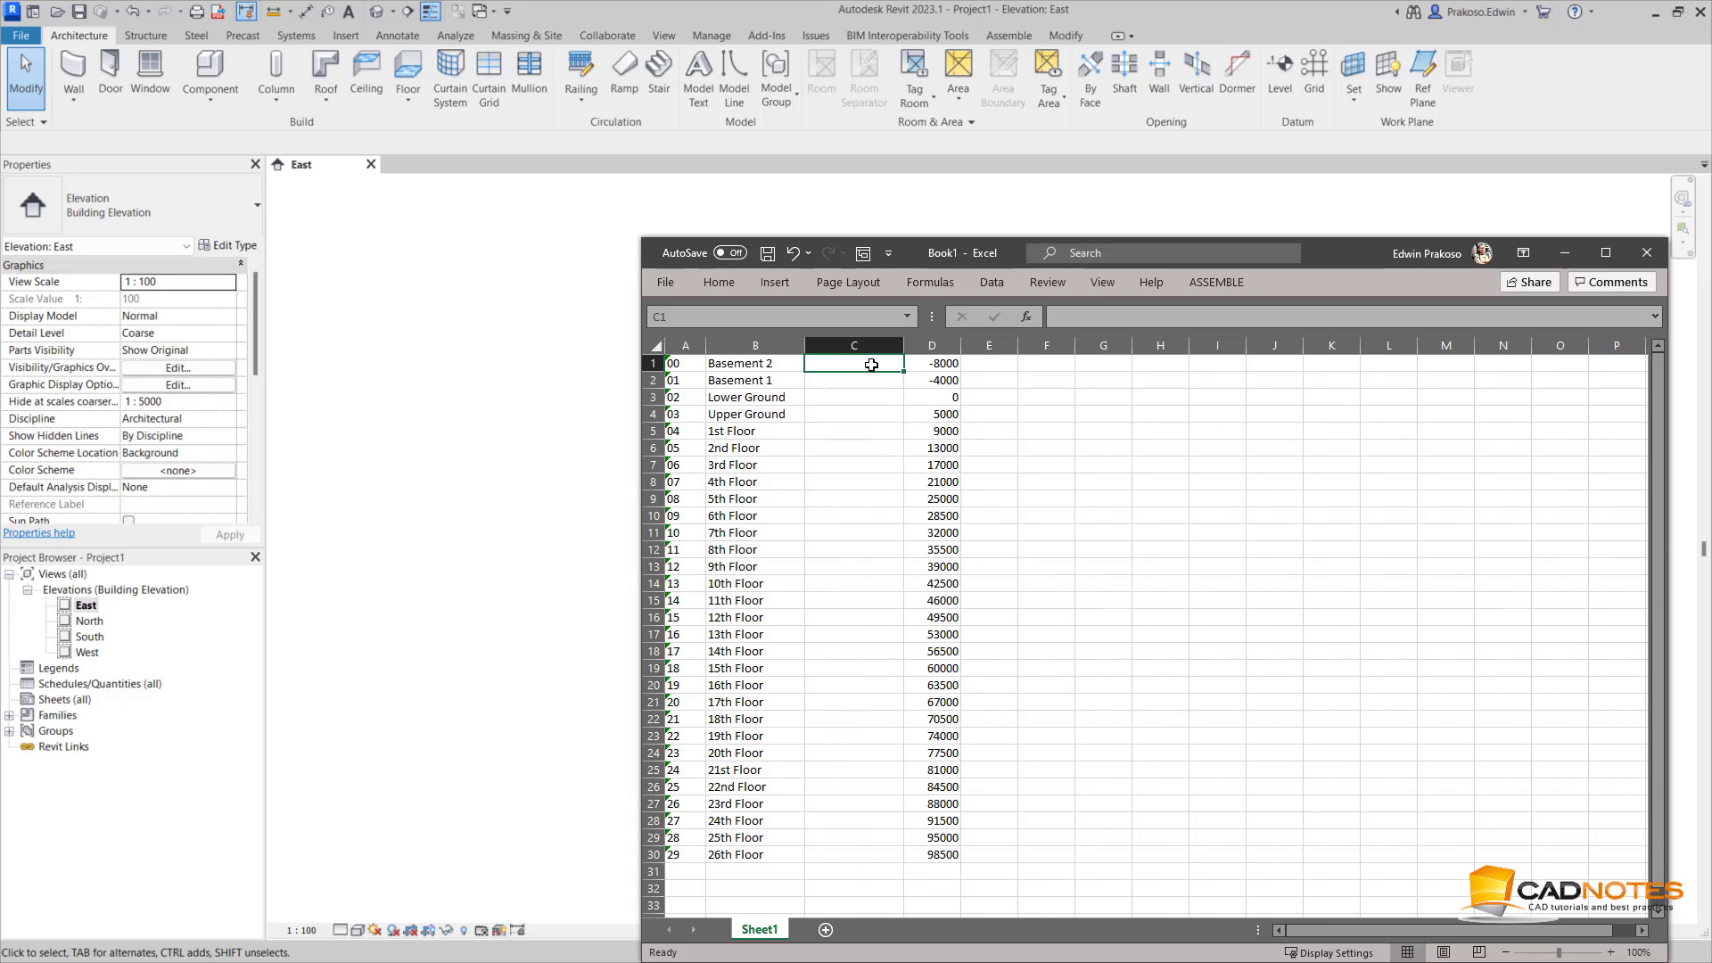
Enter =CONCAT(A1,"-",B1) in C1 to produce 00-Basement 2
text(=)
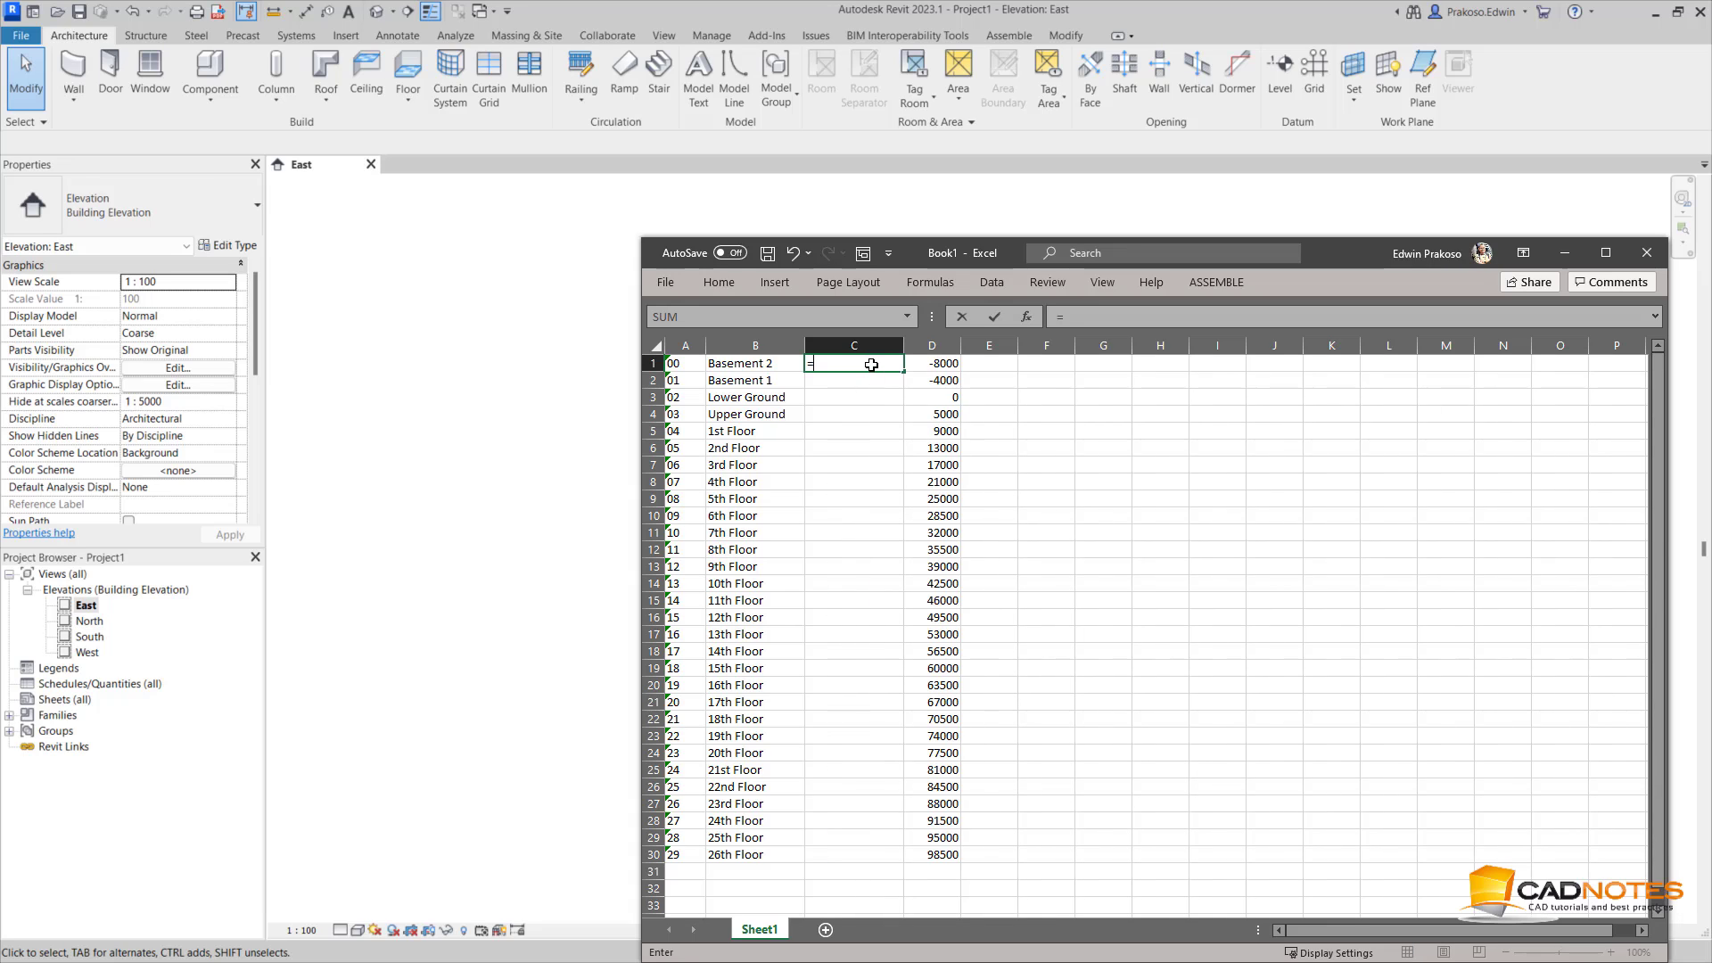
text(conc)
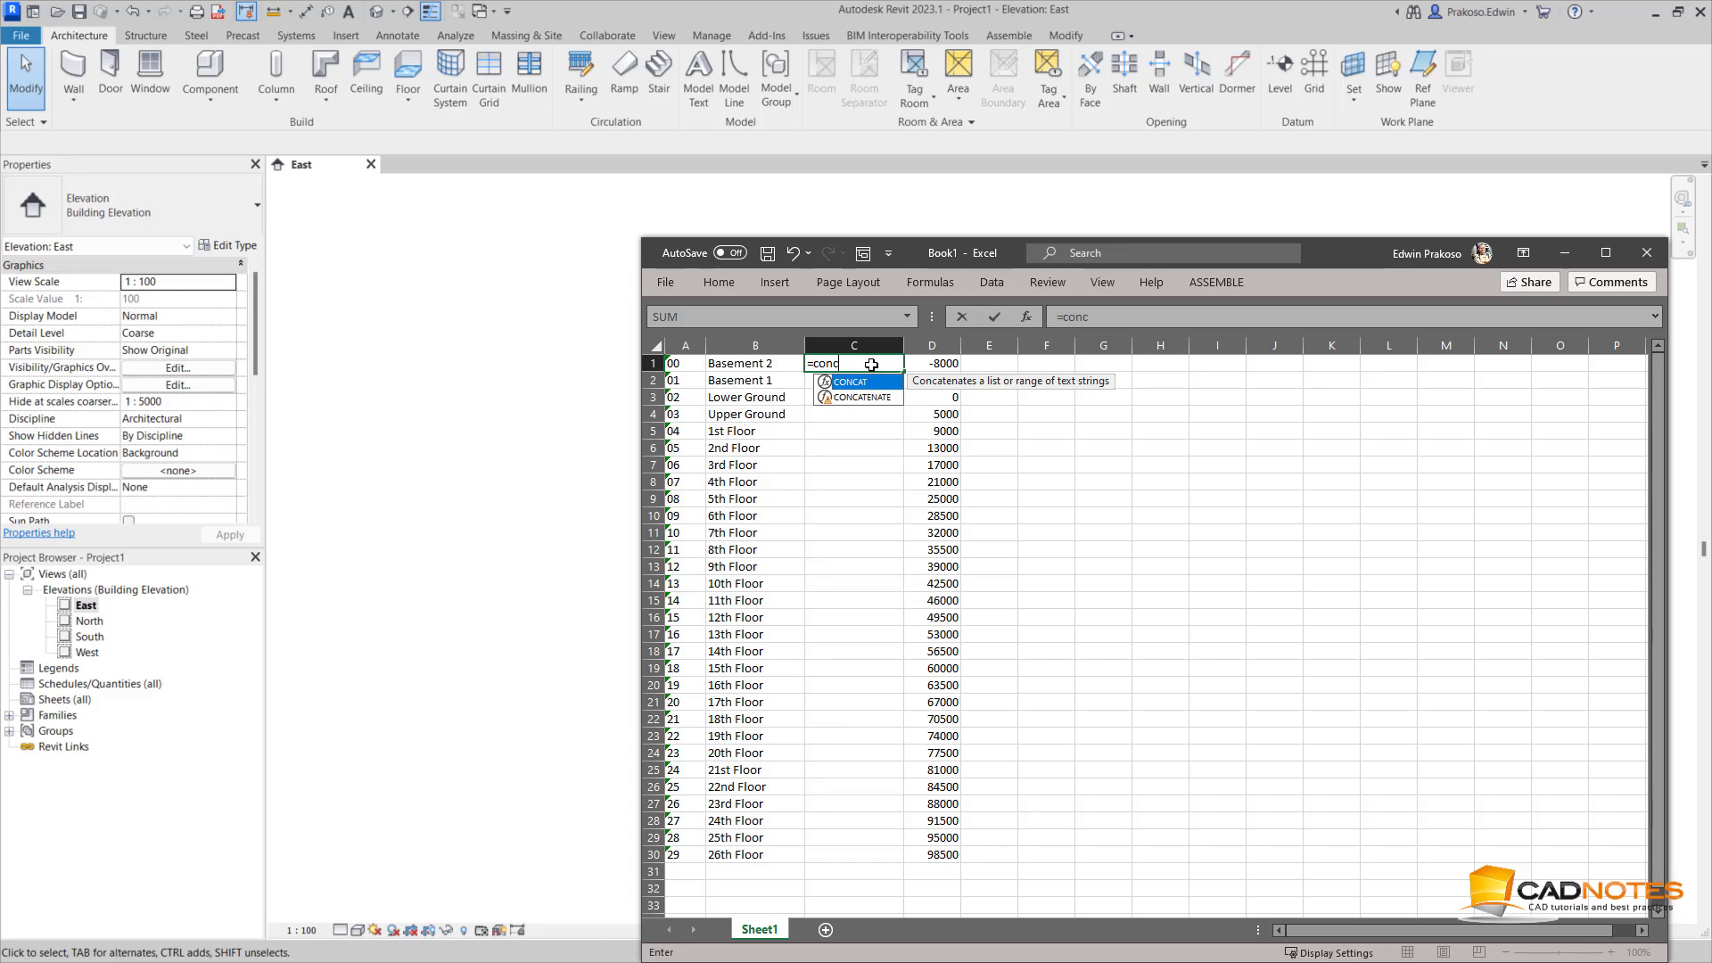
text(at()
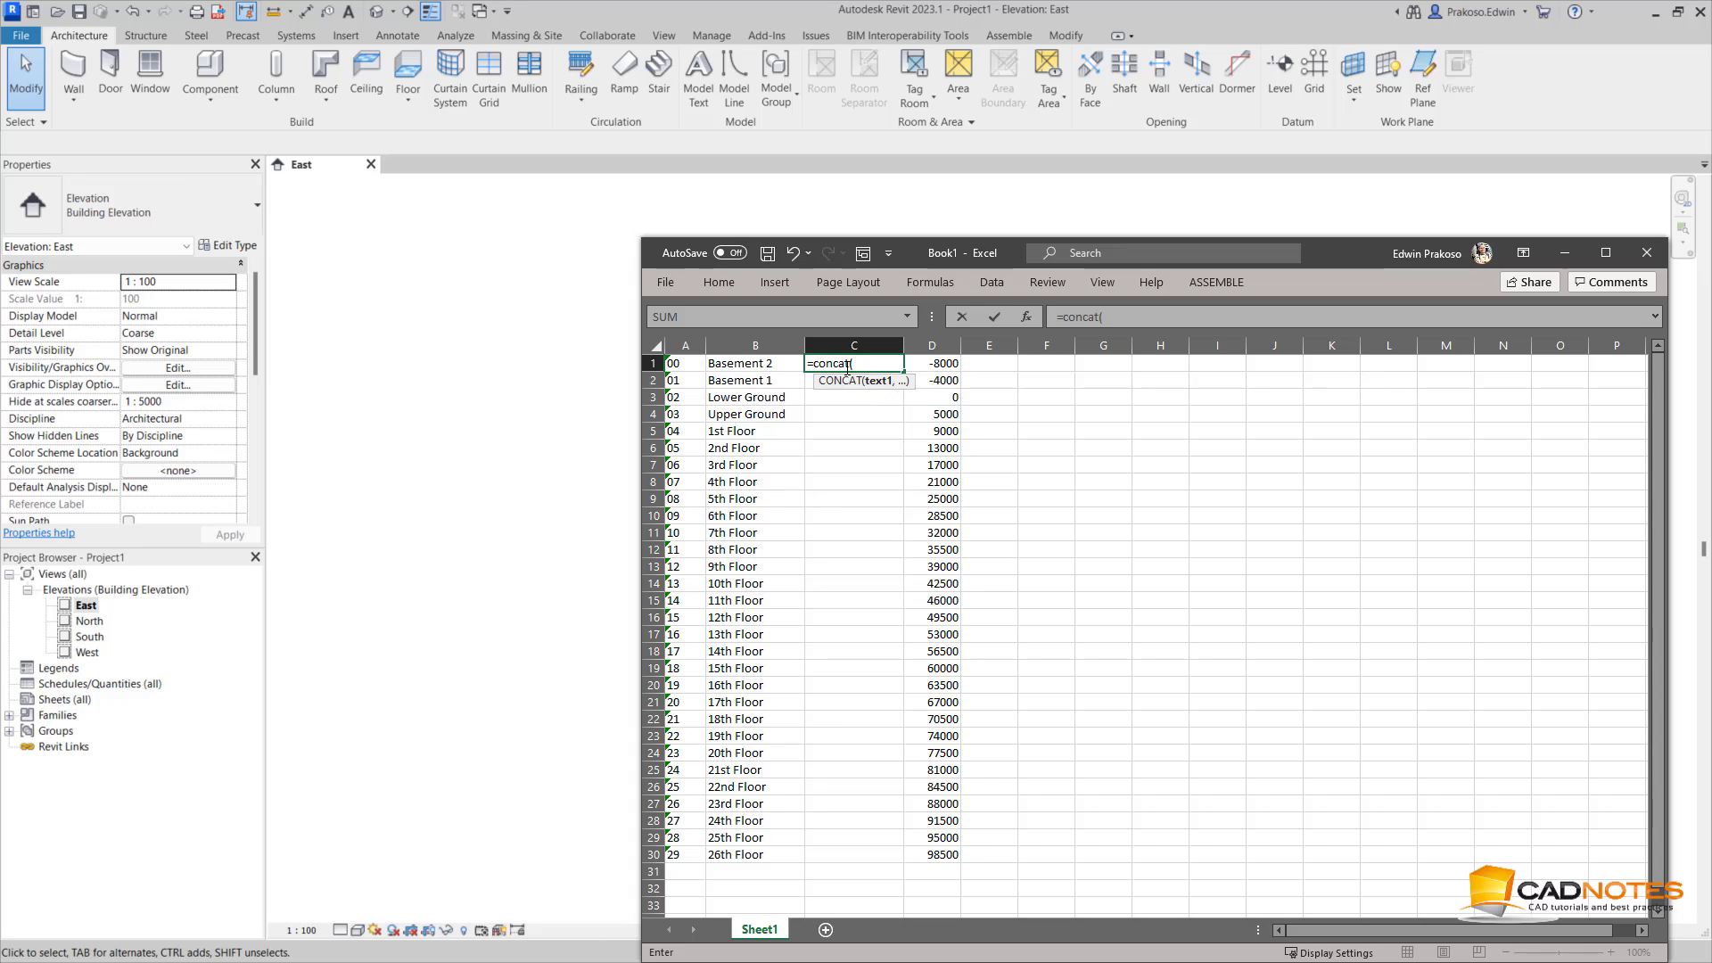
click(682, 363)
text(,)
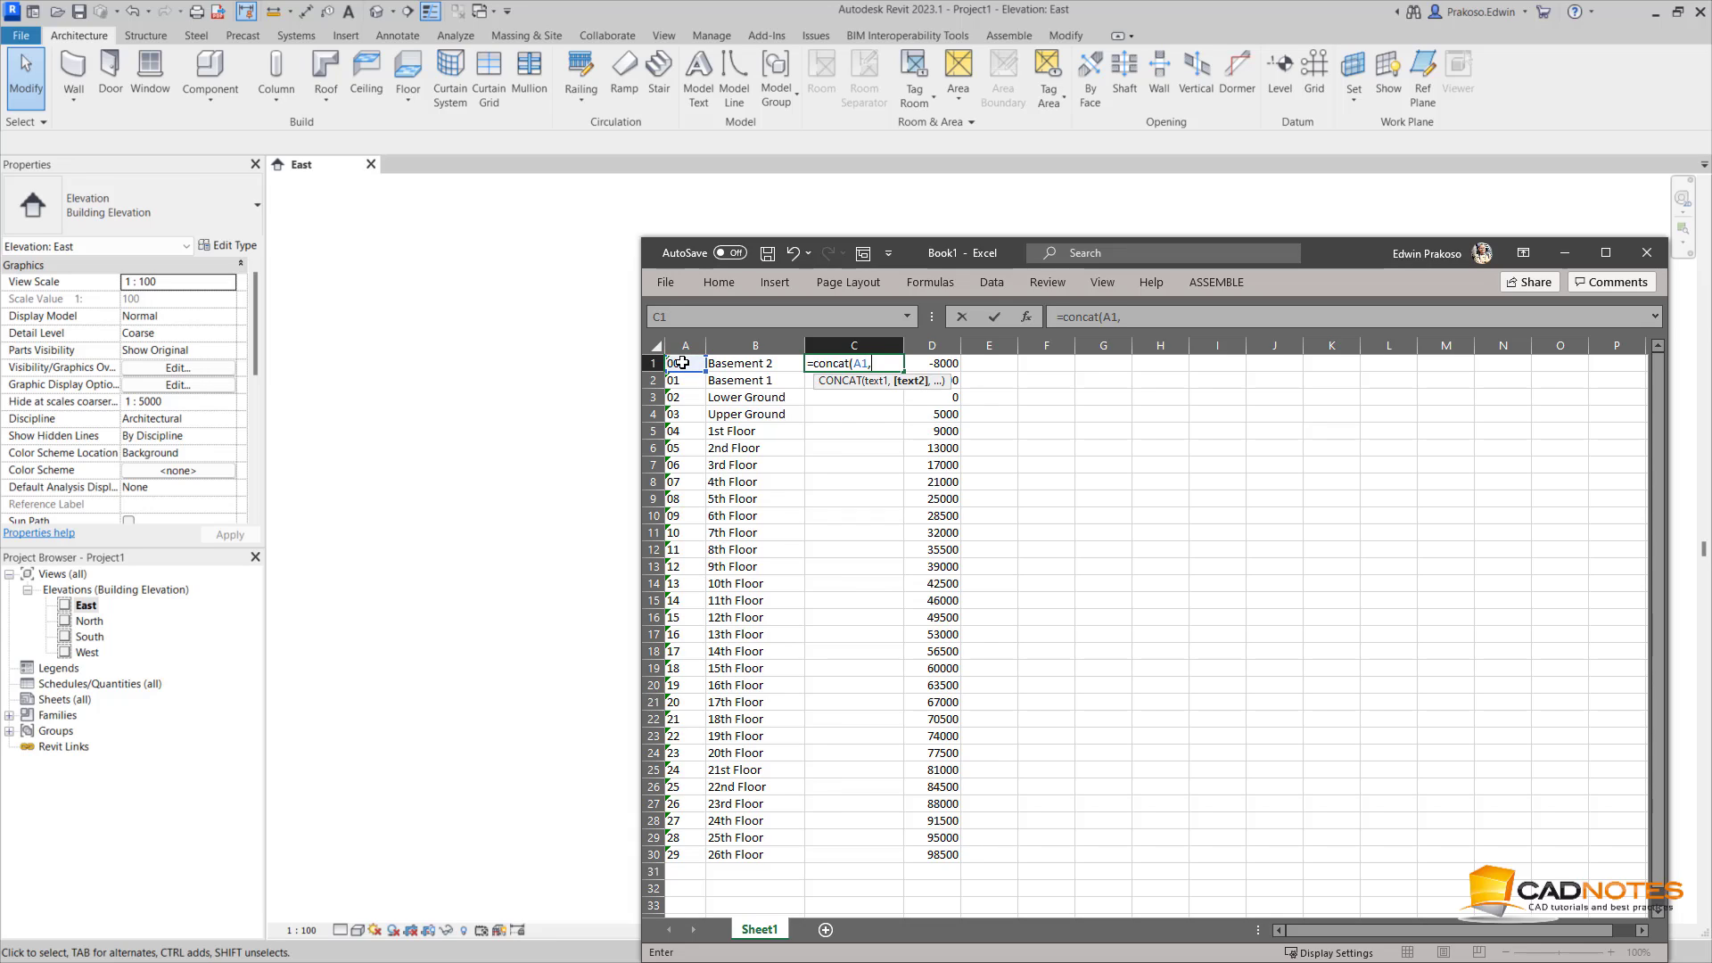
text(")
text(-",)
click(731, 366)
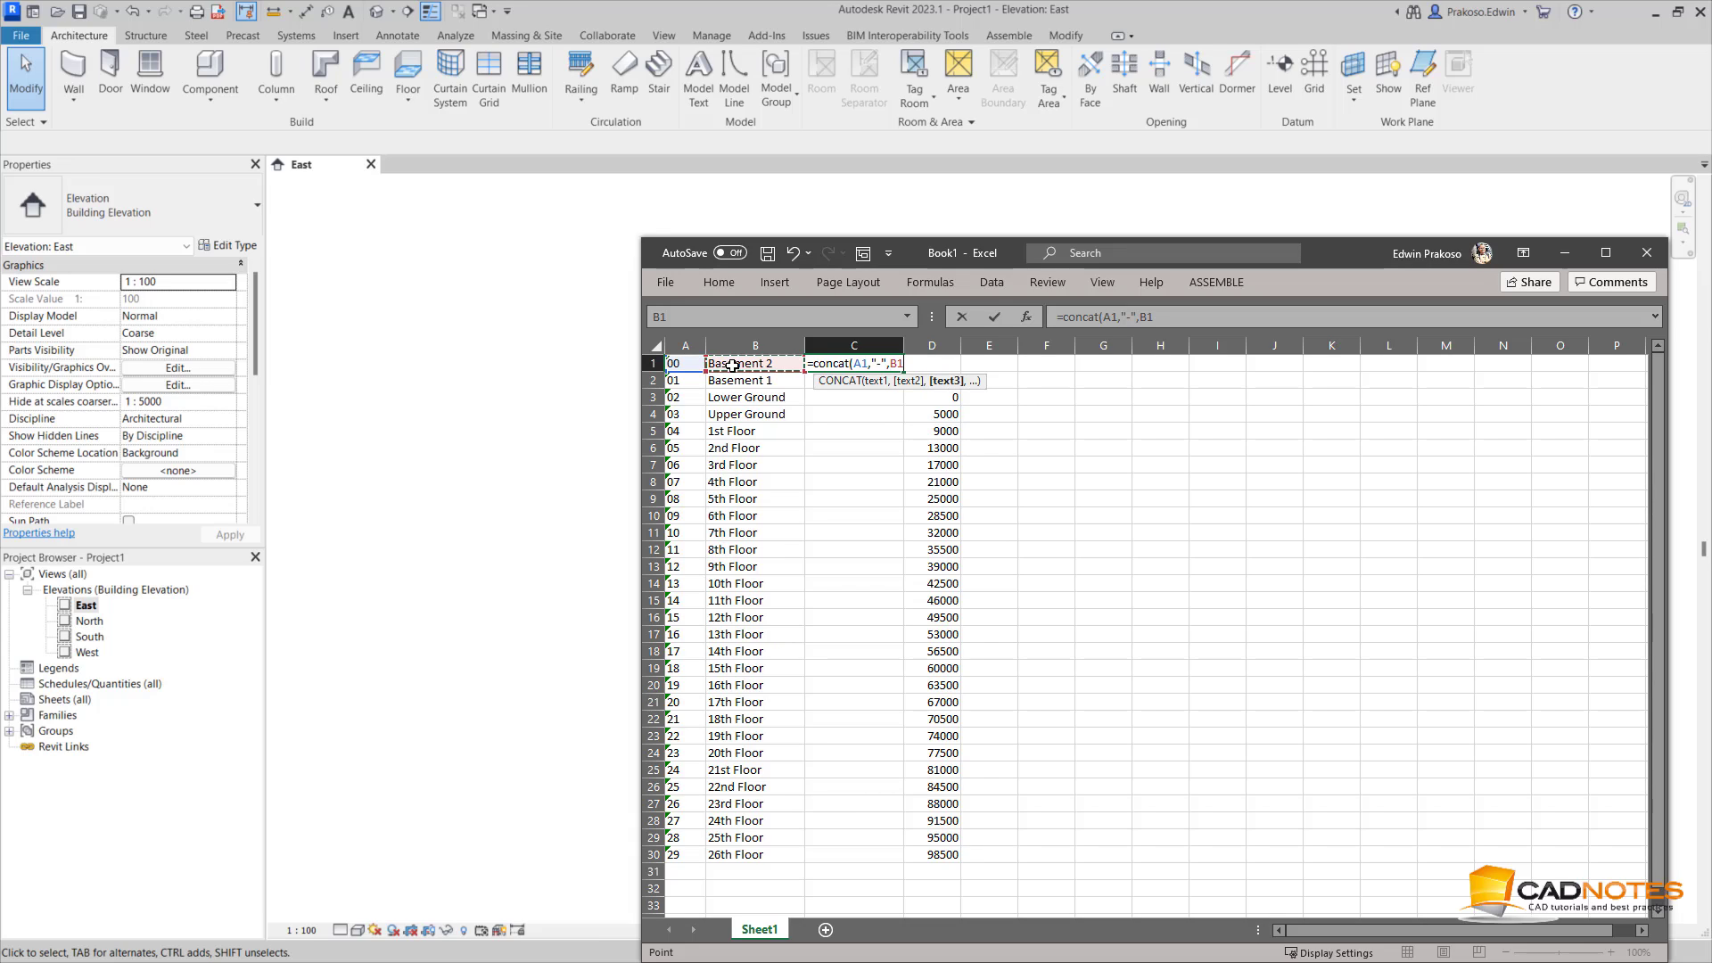
text())
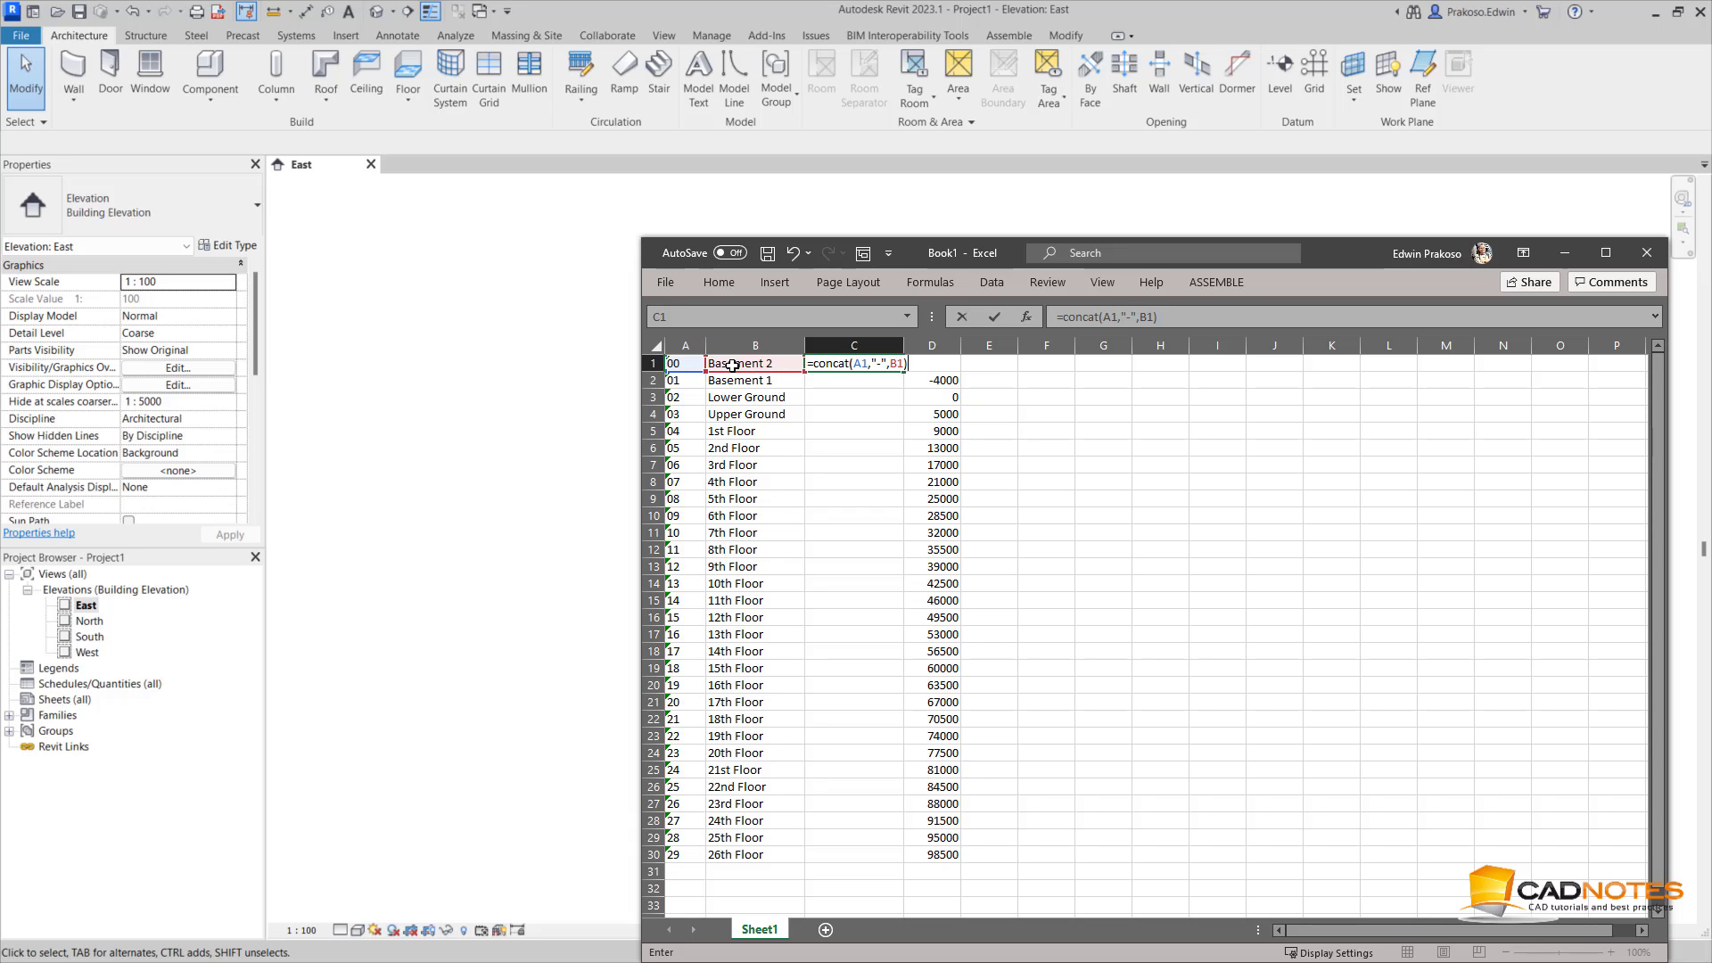
key(Return)
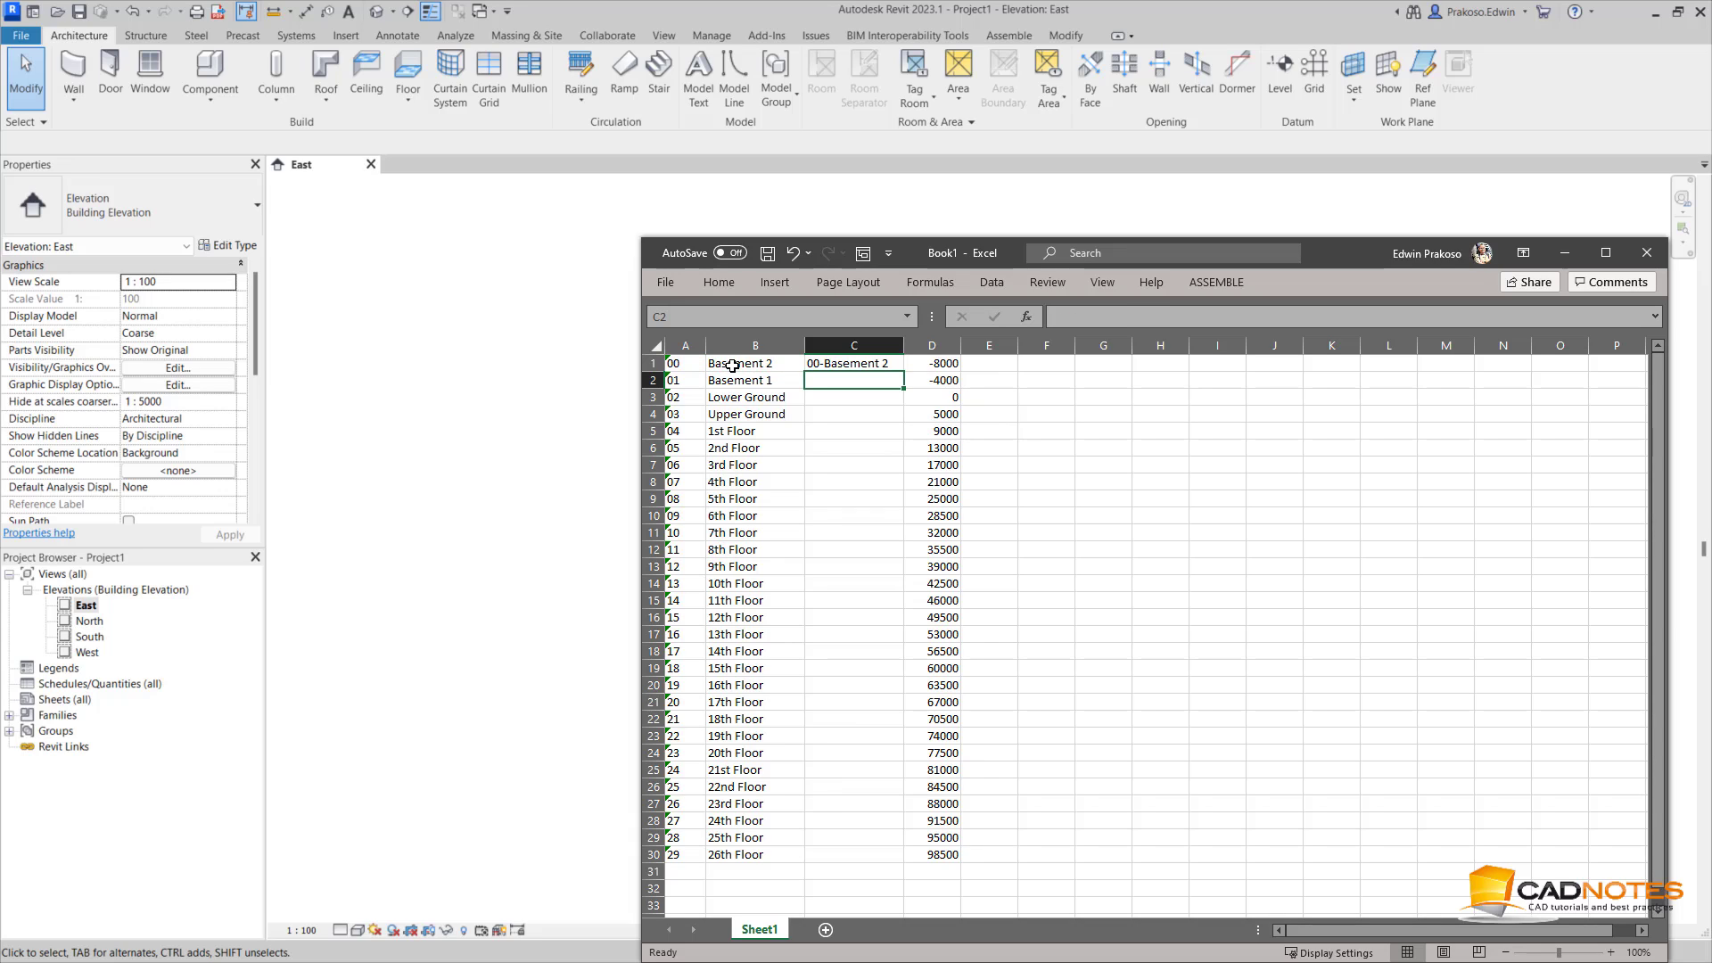
Fill the combined-name formula down to row 30 and widen column C
click(845, 363)
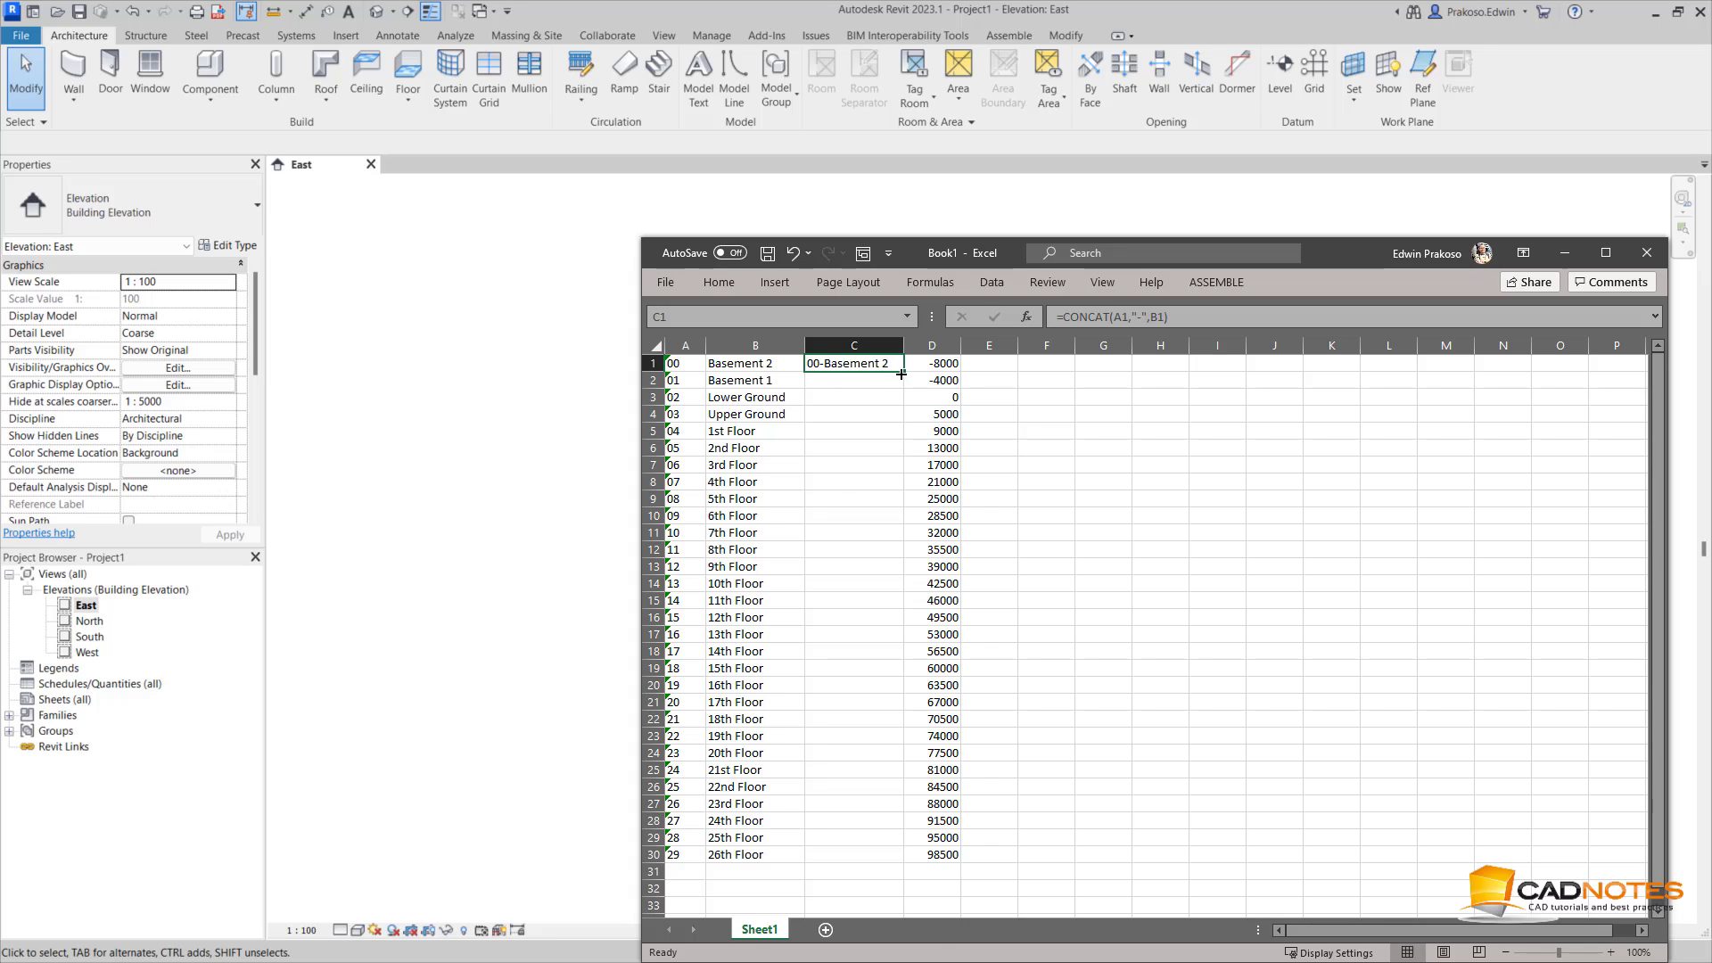
drag(902, 372, 1077, 731)
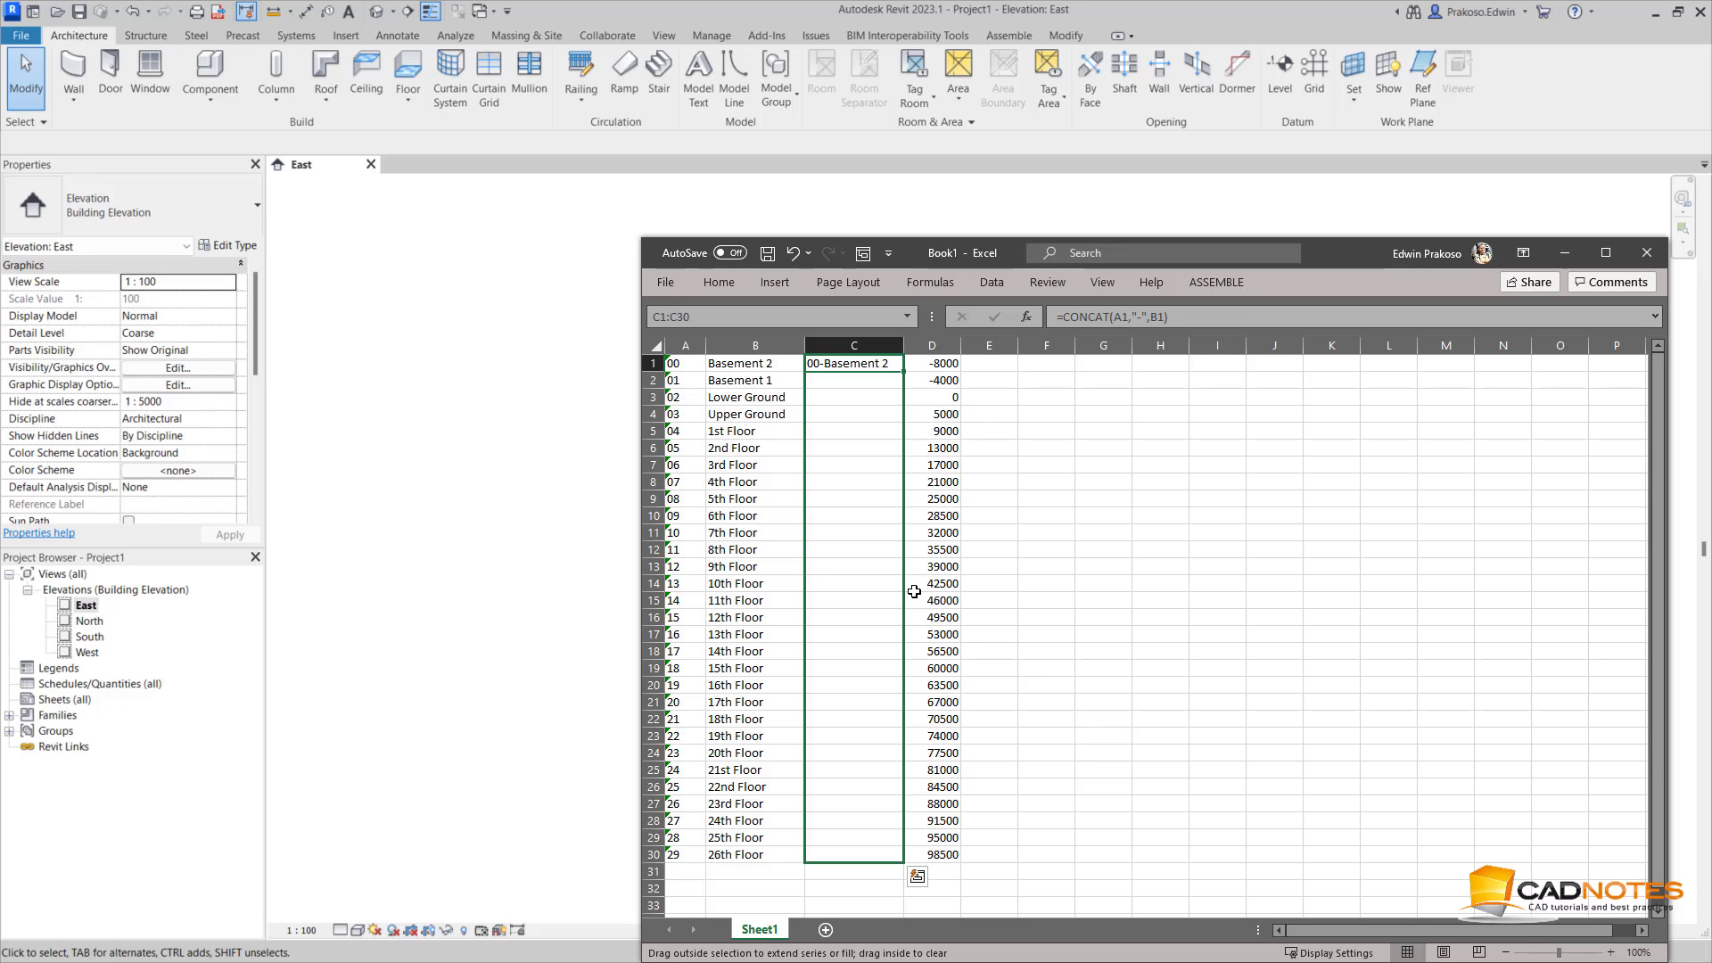
click(878, 568)
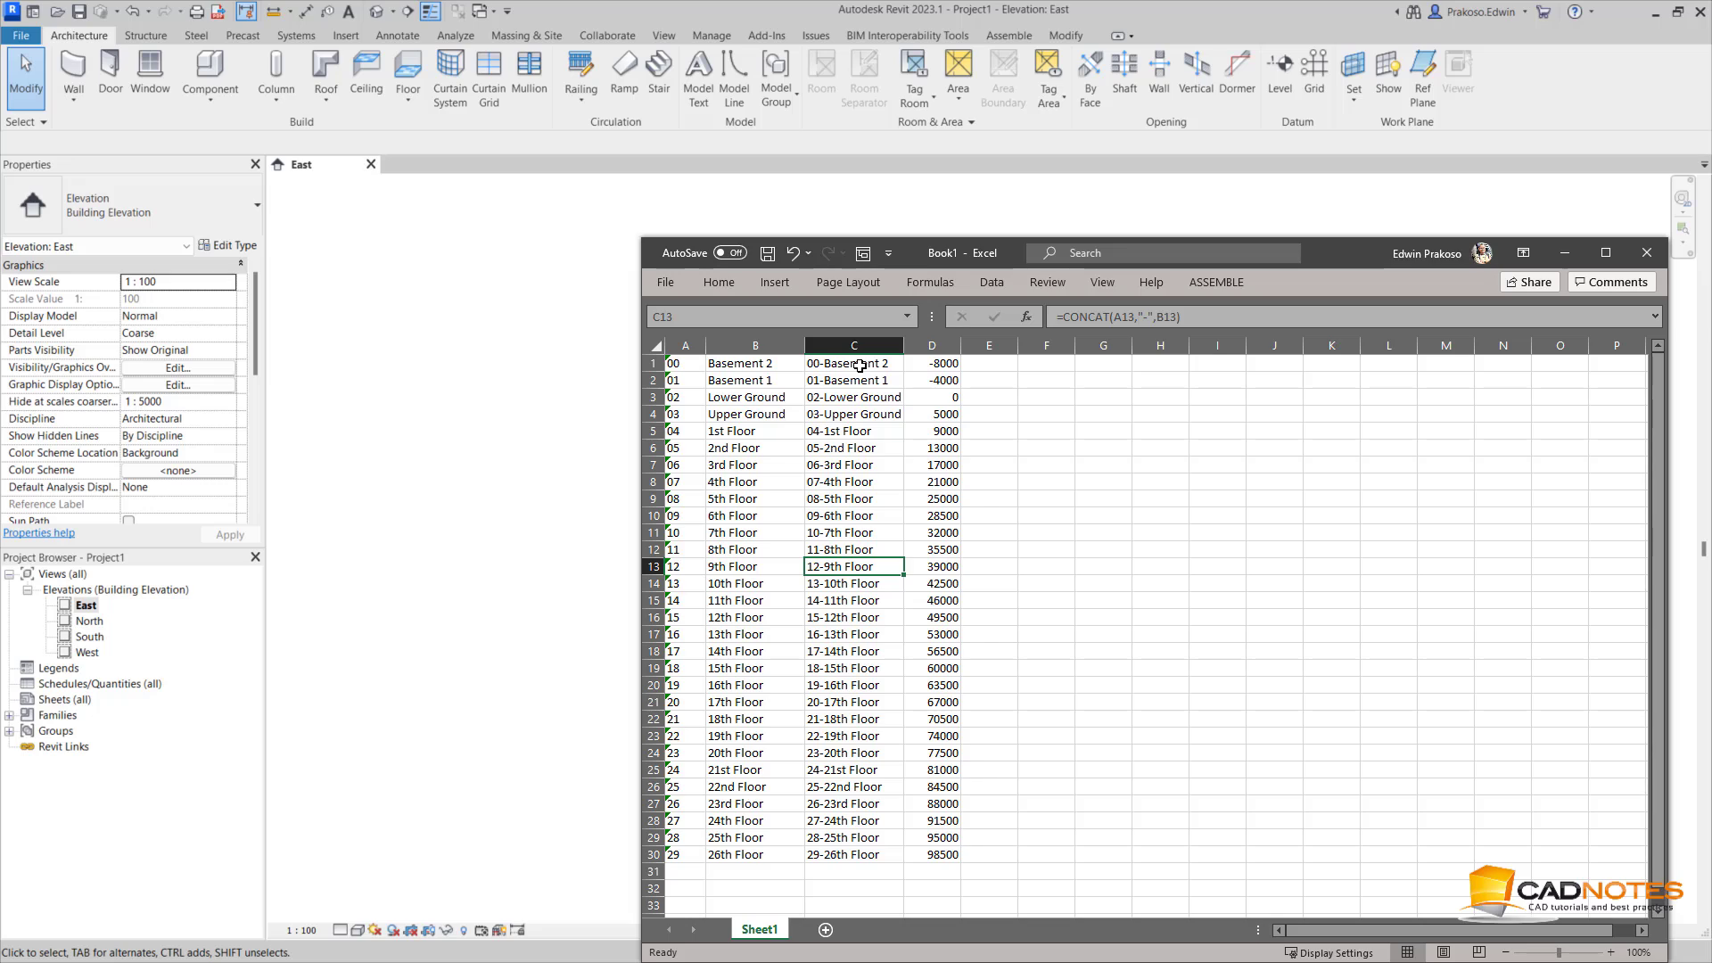
drag(904, 345, 916, 345)
click(763, 365)
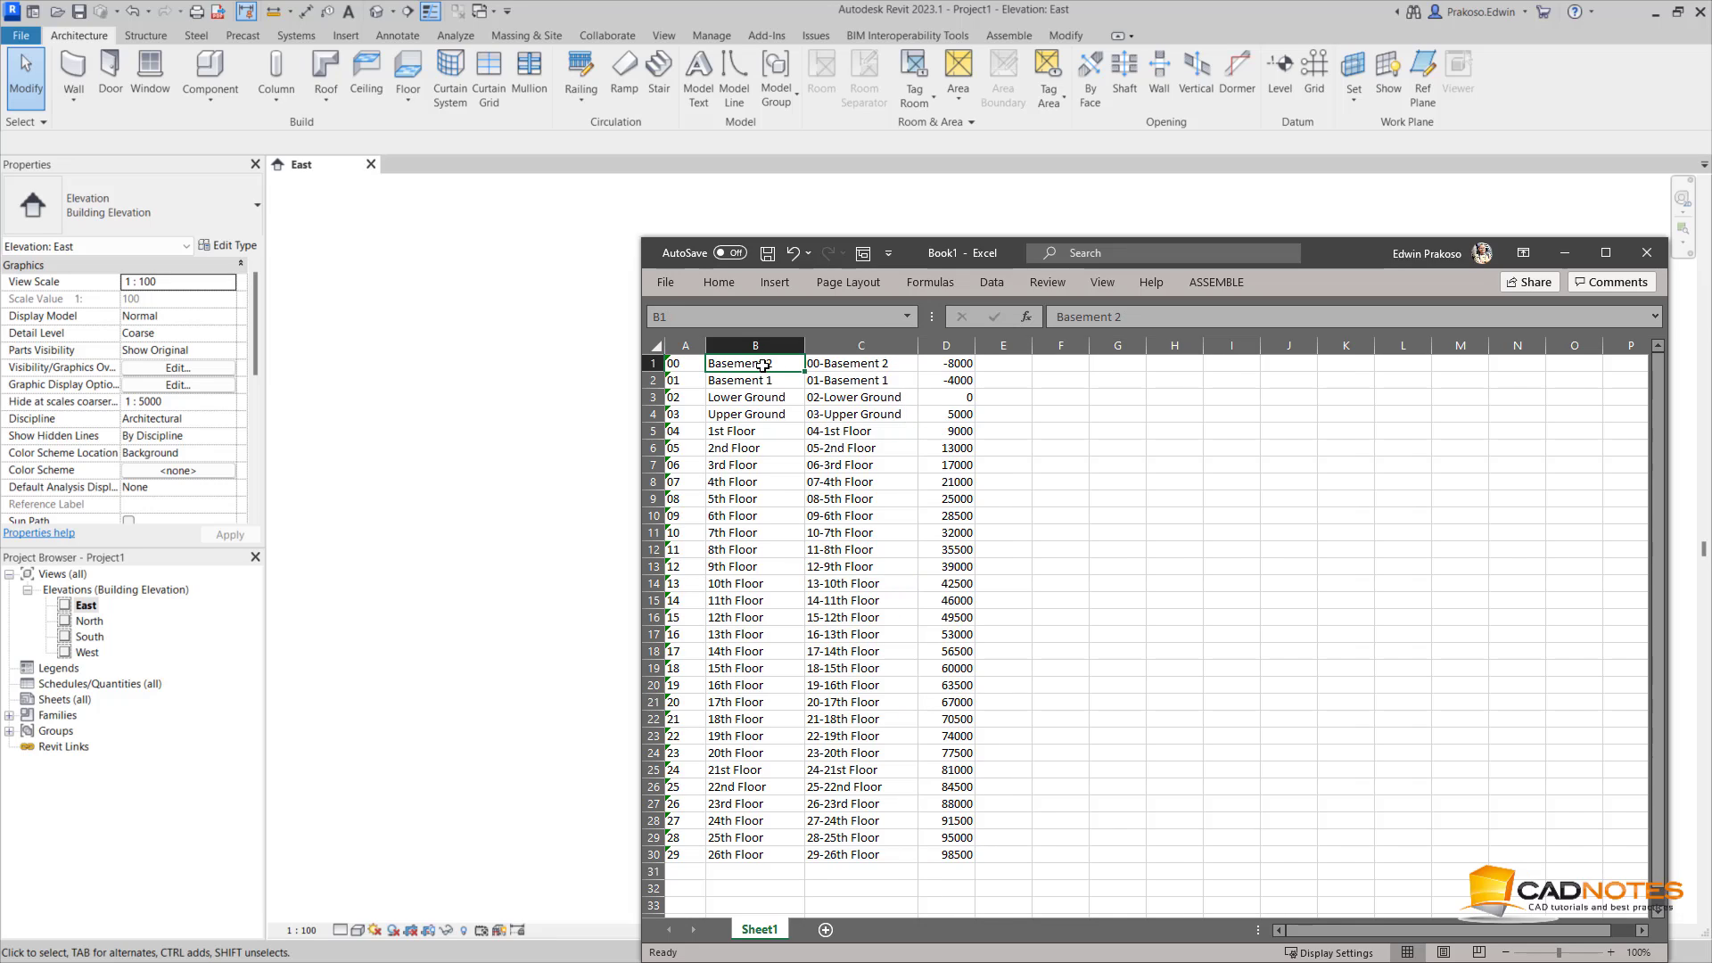
Save the workbook via Save As with the file name levels.xlsx
click(752, 654)
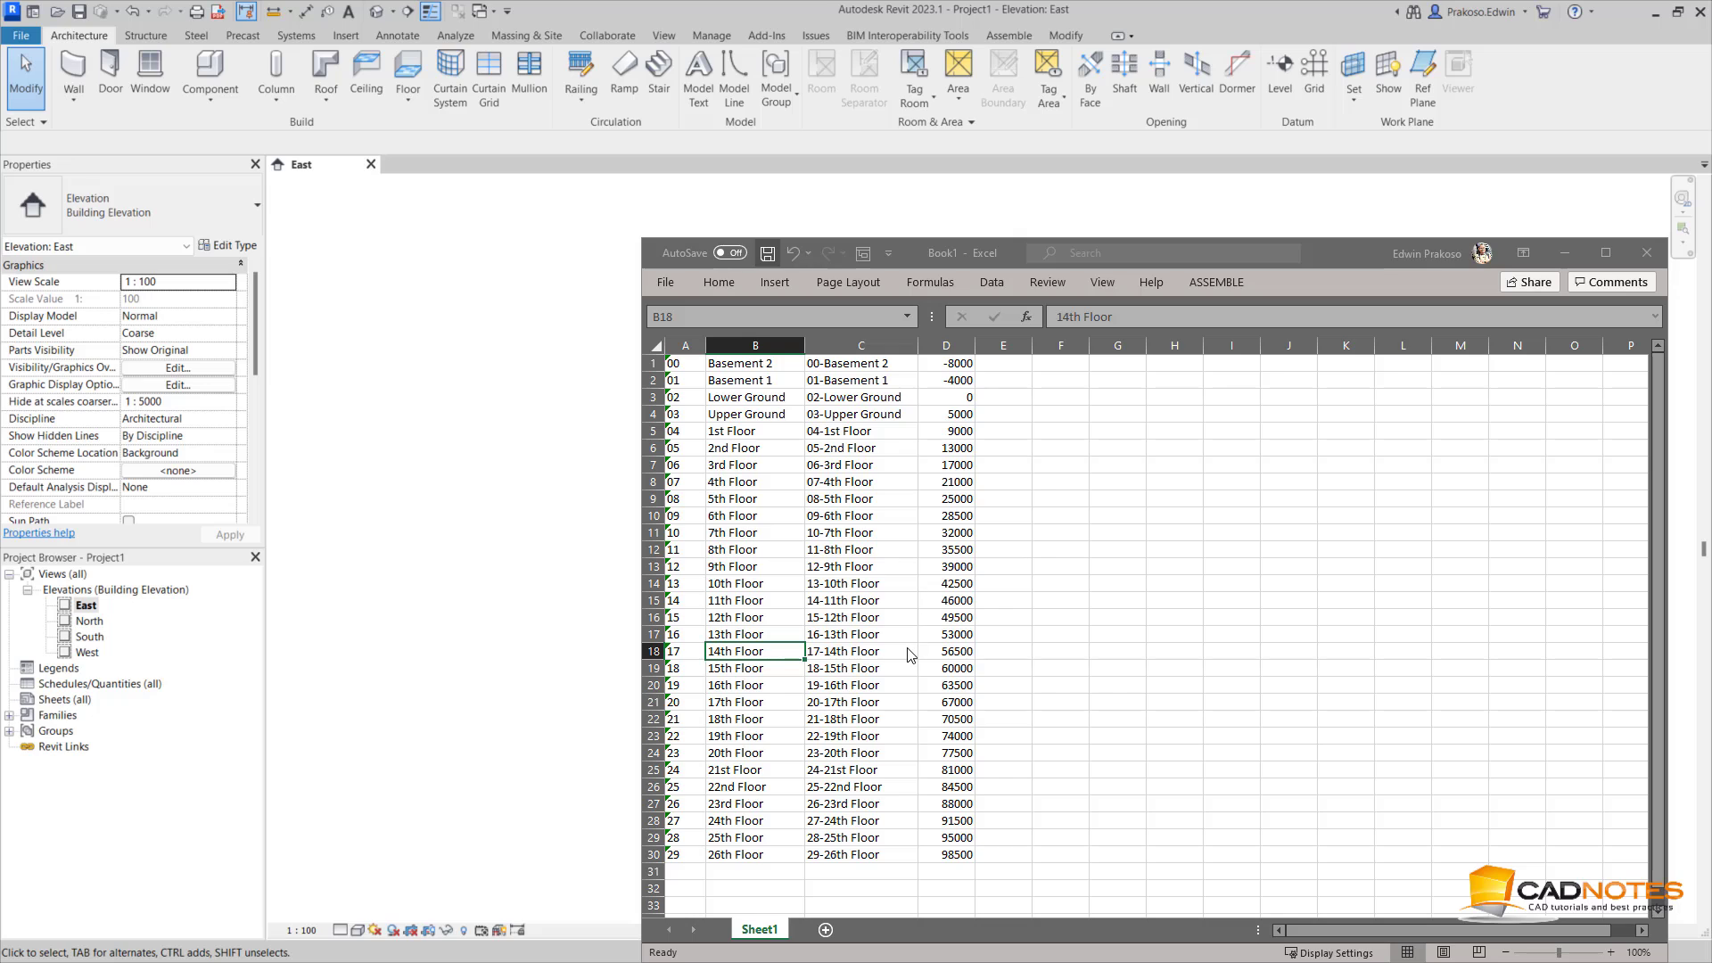
click(1009, 712)
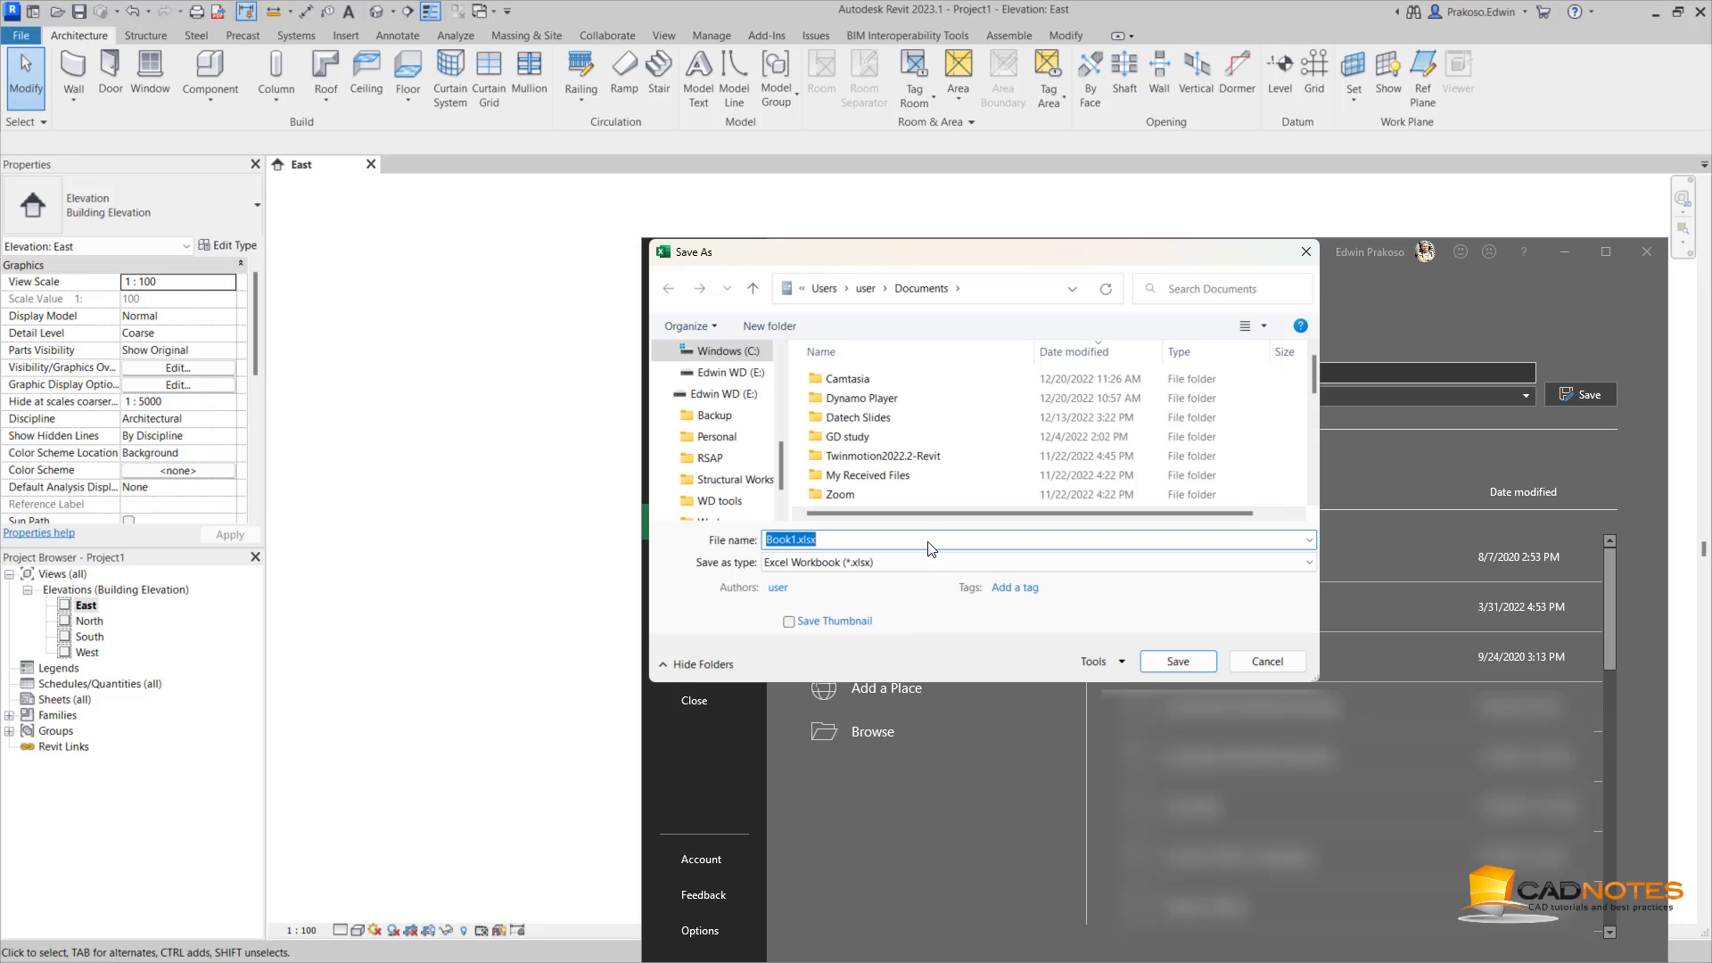
text(levels)
key(Return)
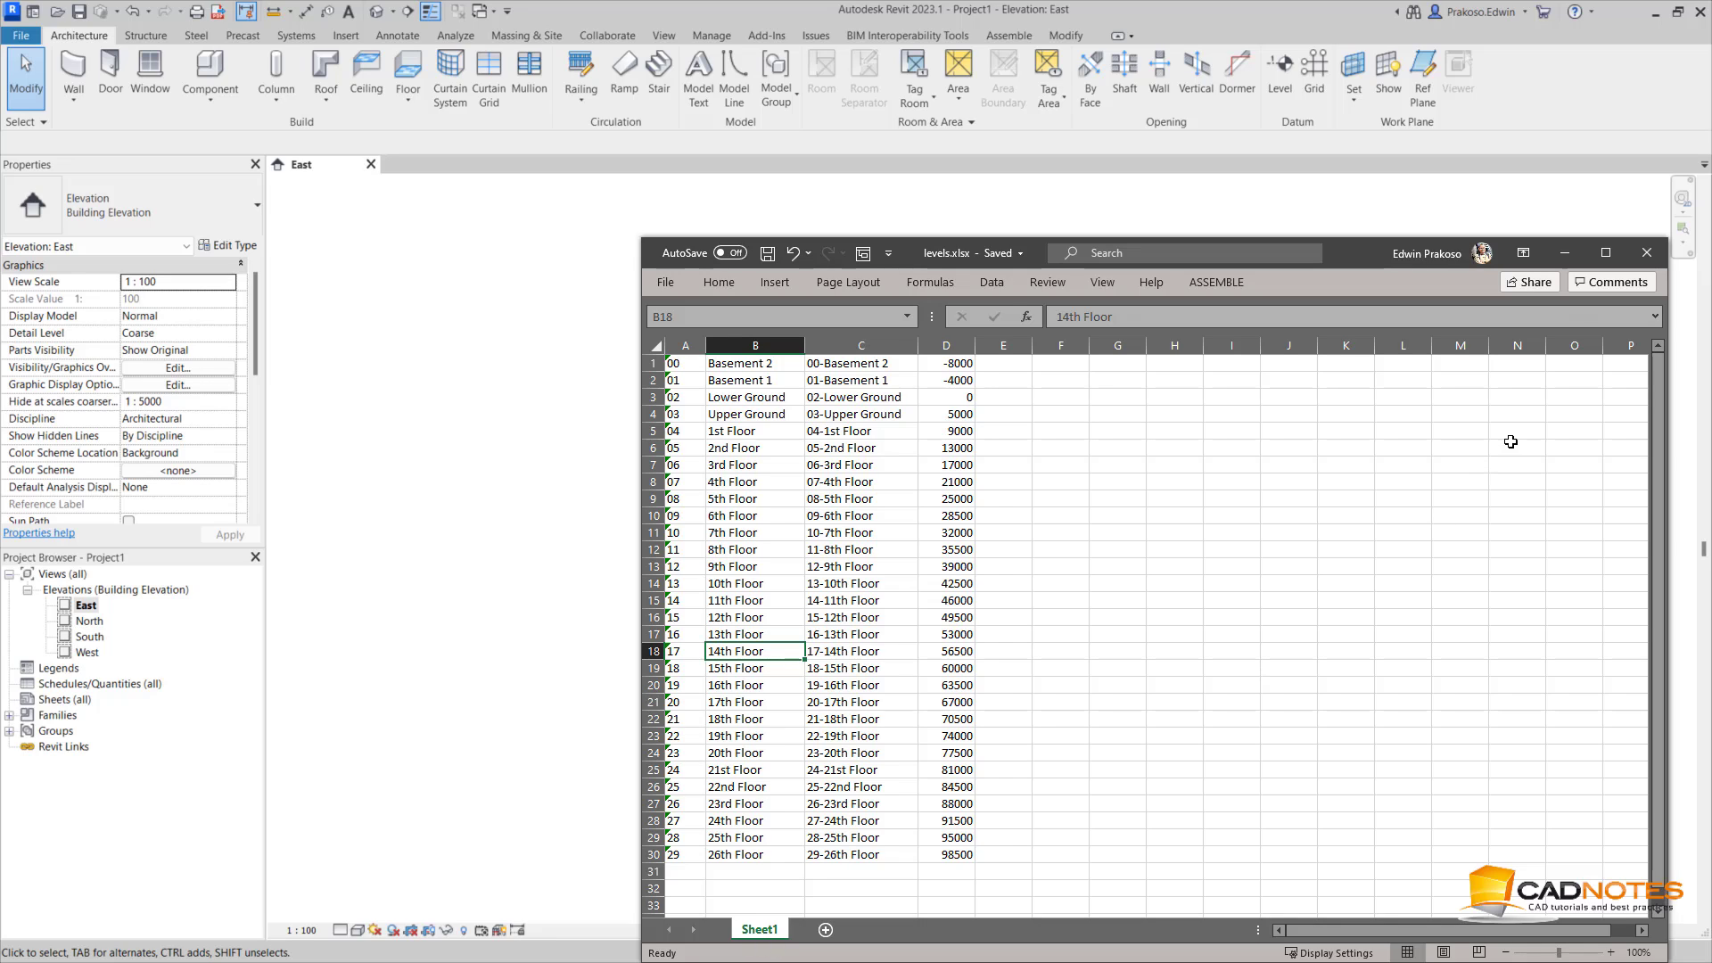
Close the workbook, launch Dynamo from Revit, and start a new blank graph
click(1645, 253)
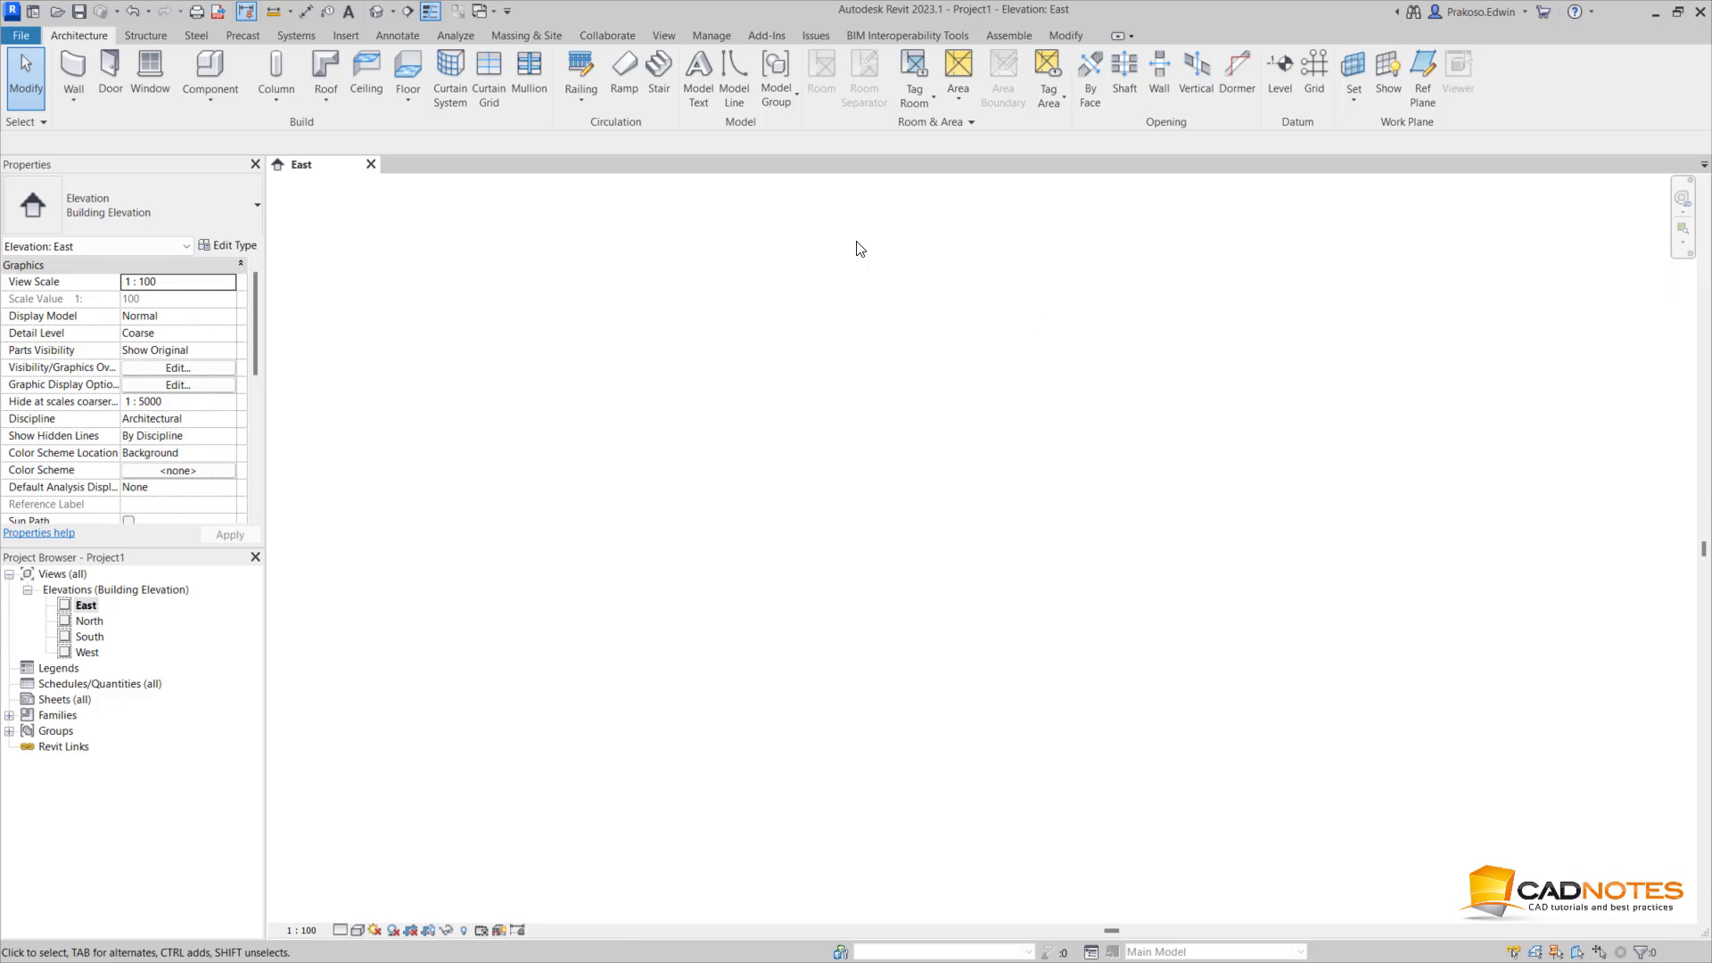
click(700, 37)
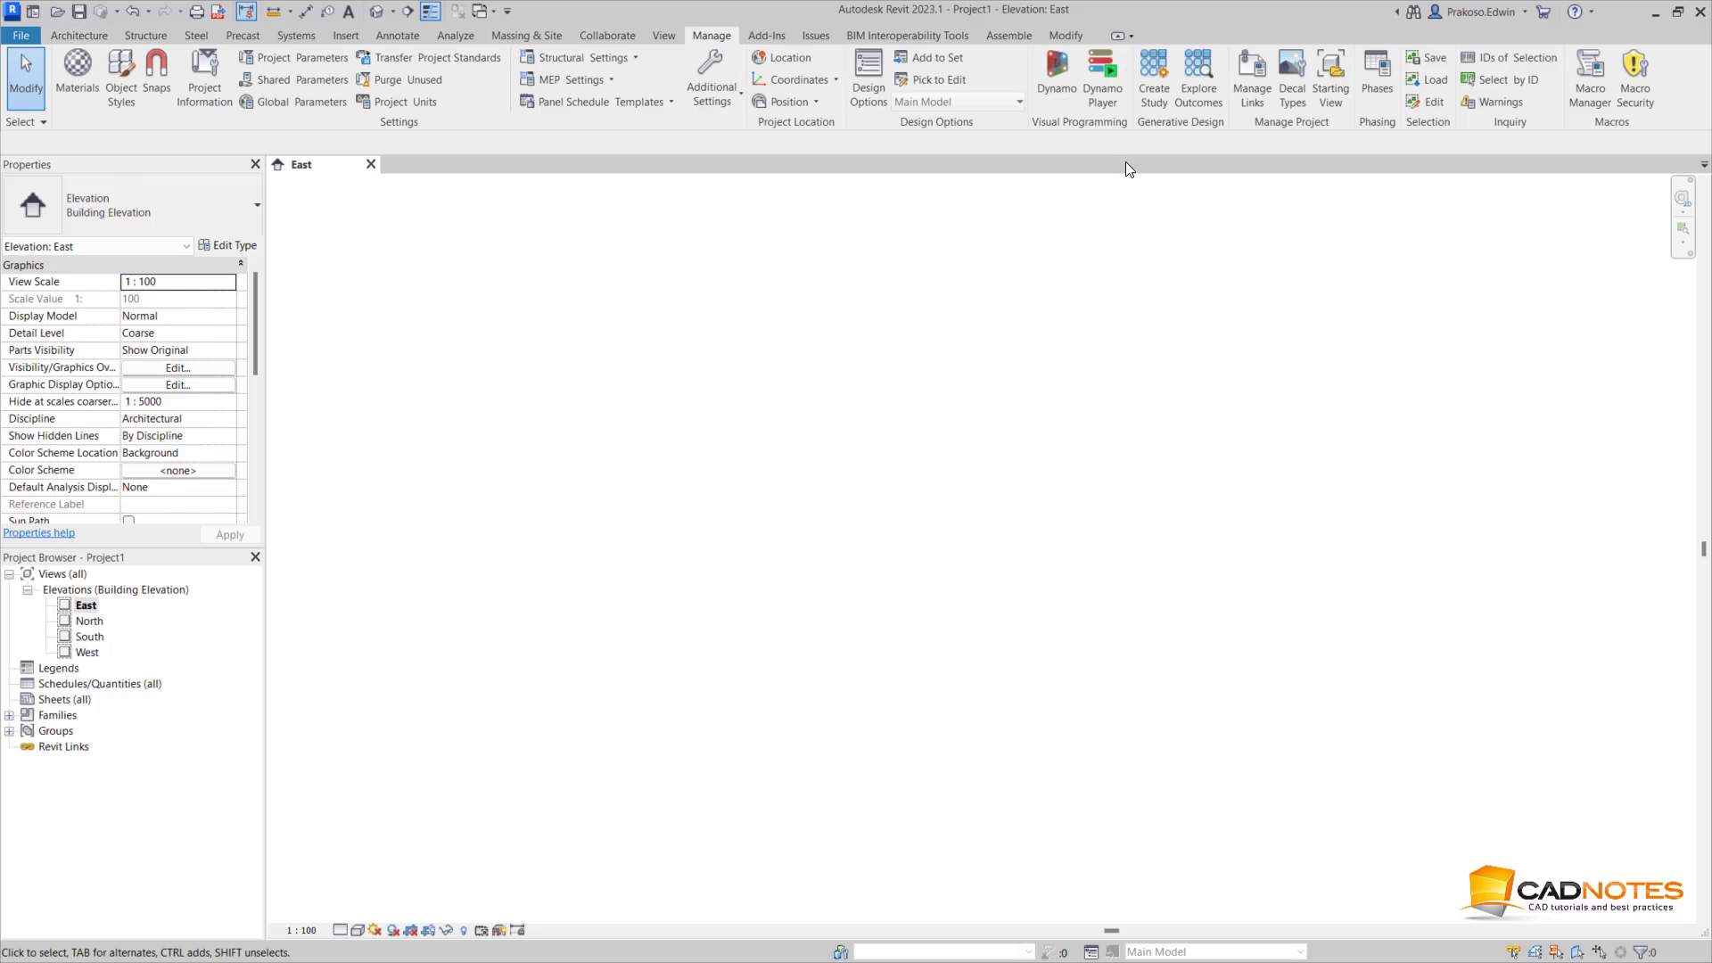
click(1087, 95)
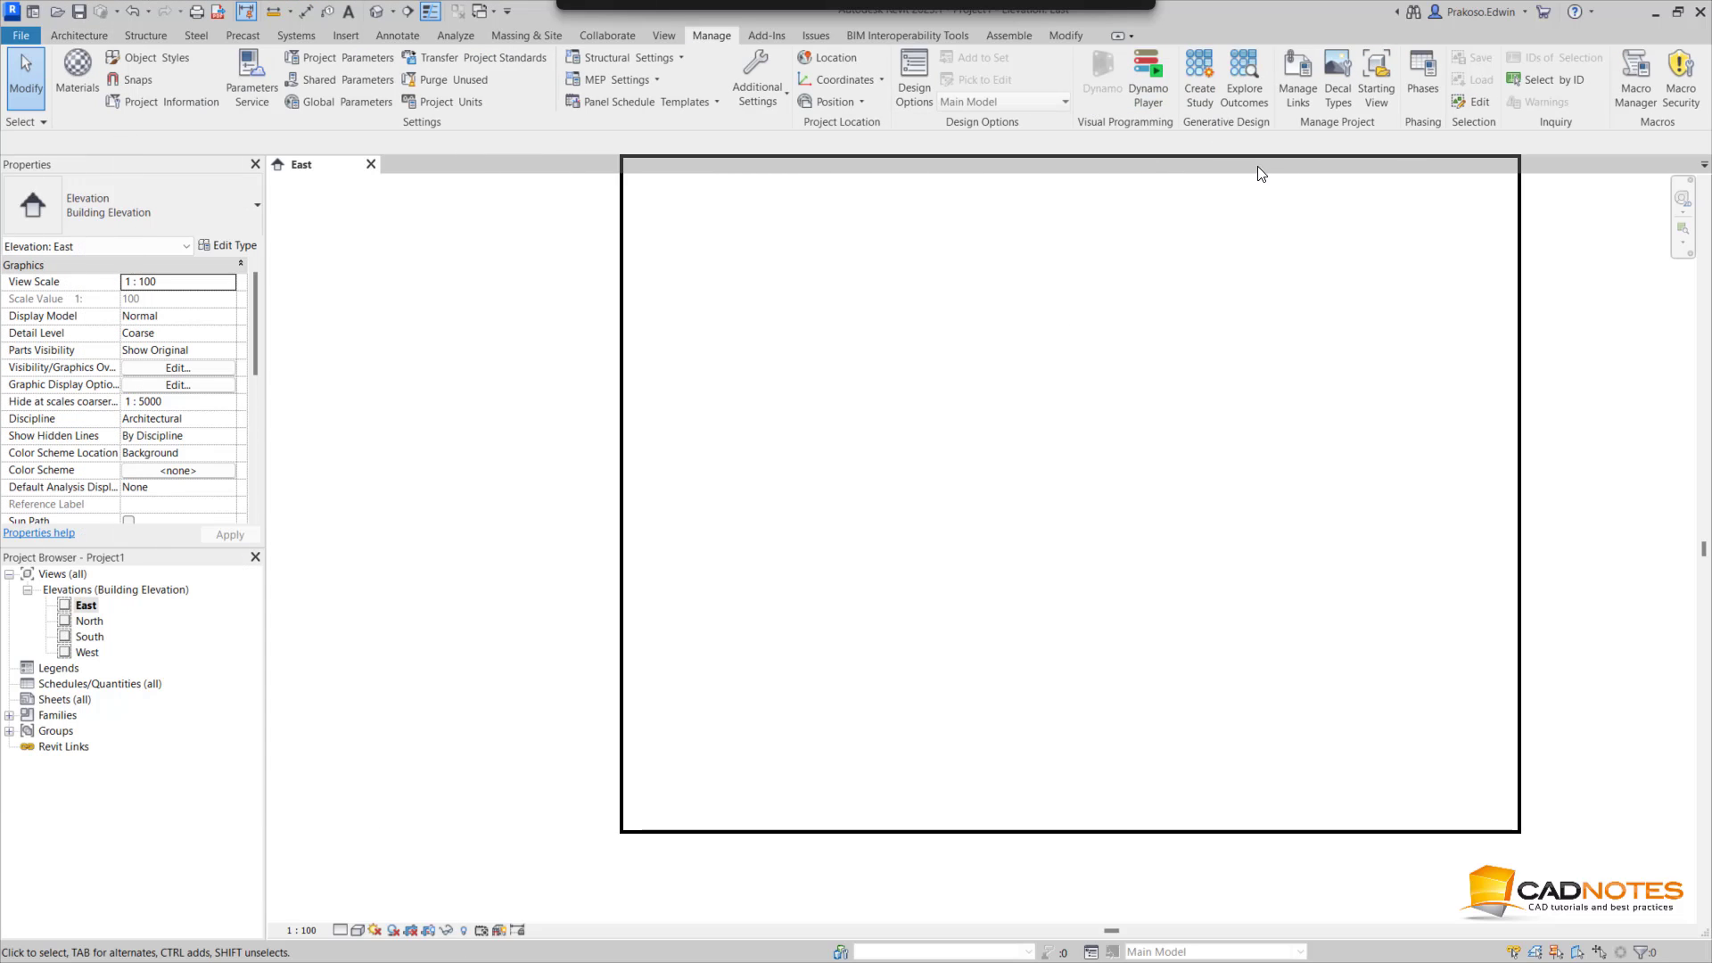
click(838, 444)
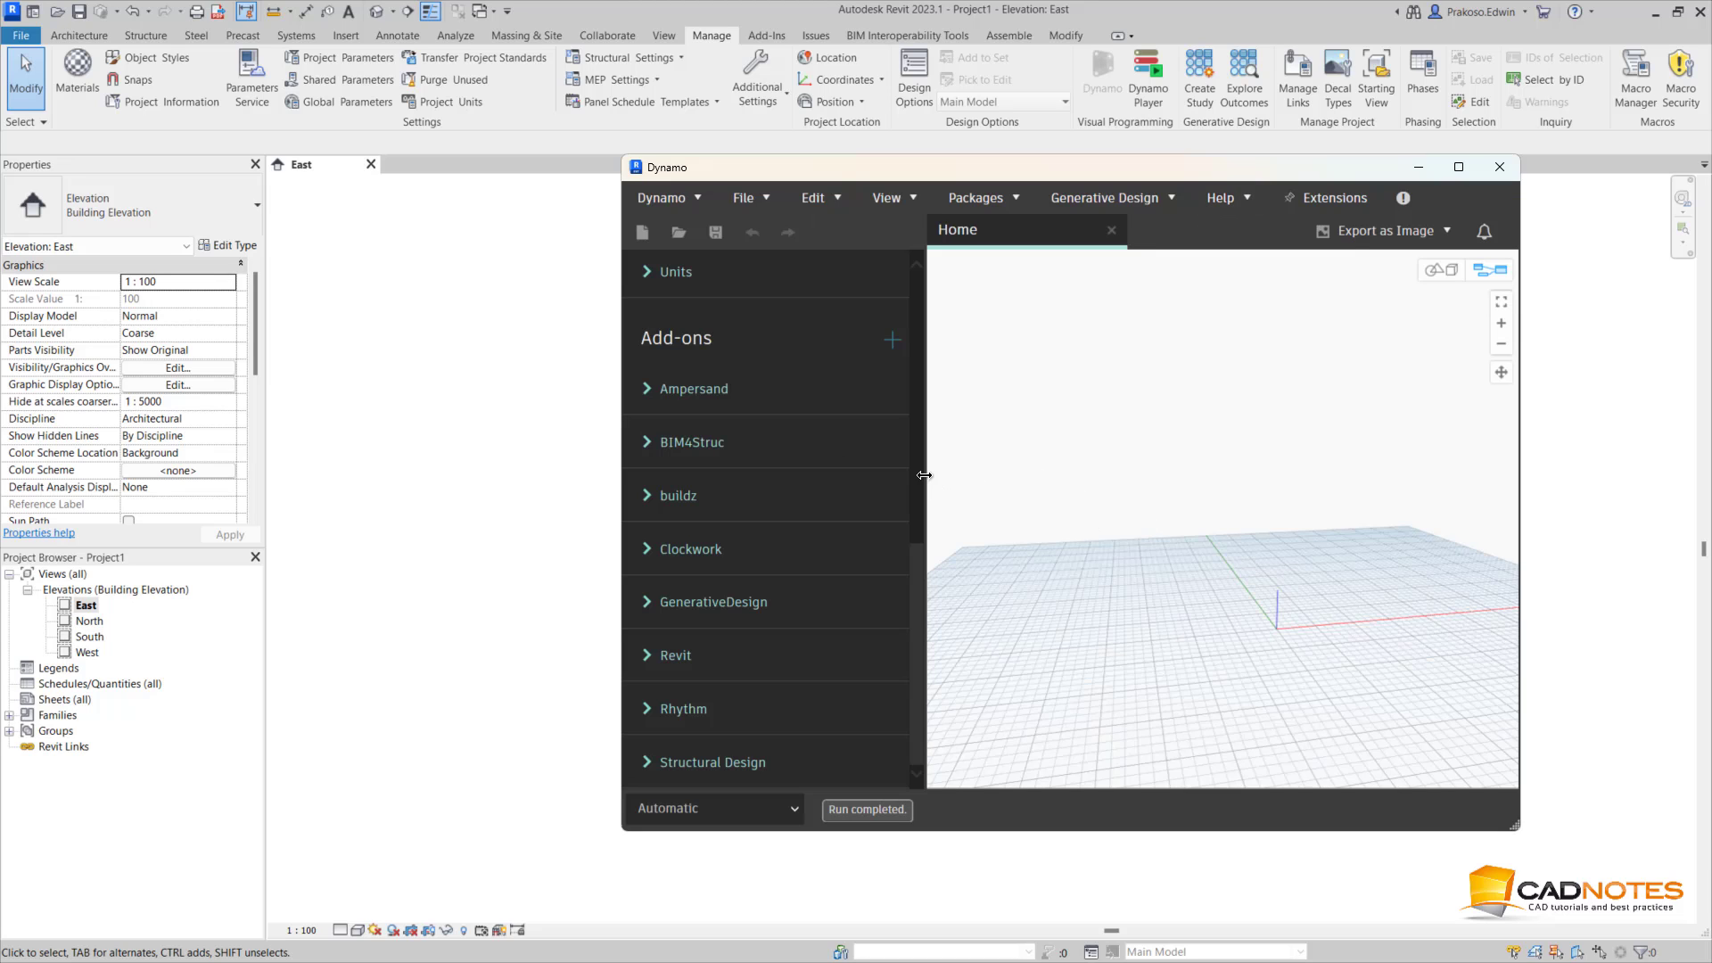
drag(924, 476, 858, 473)
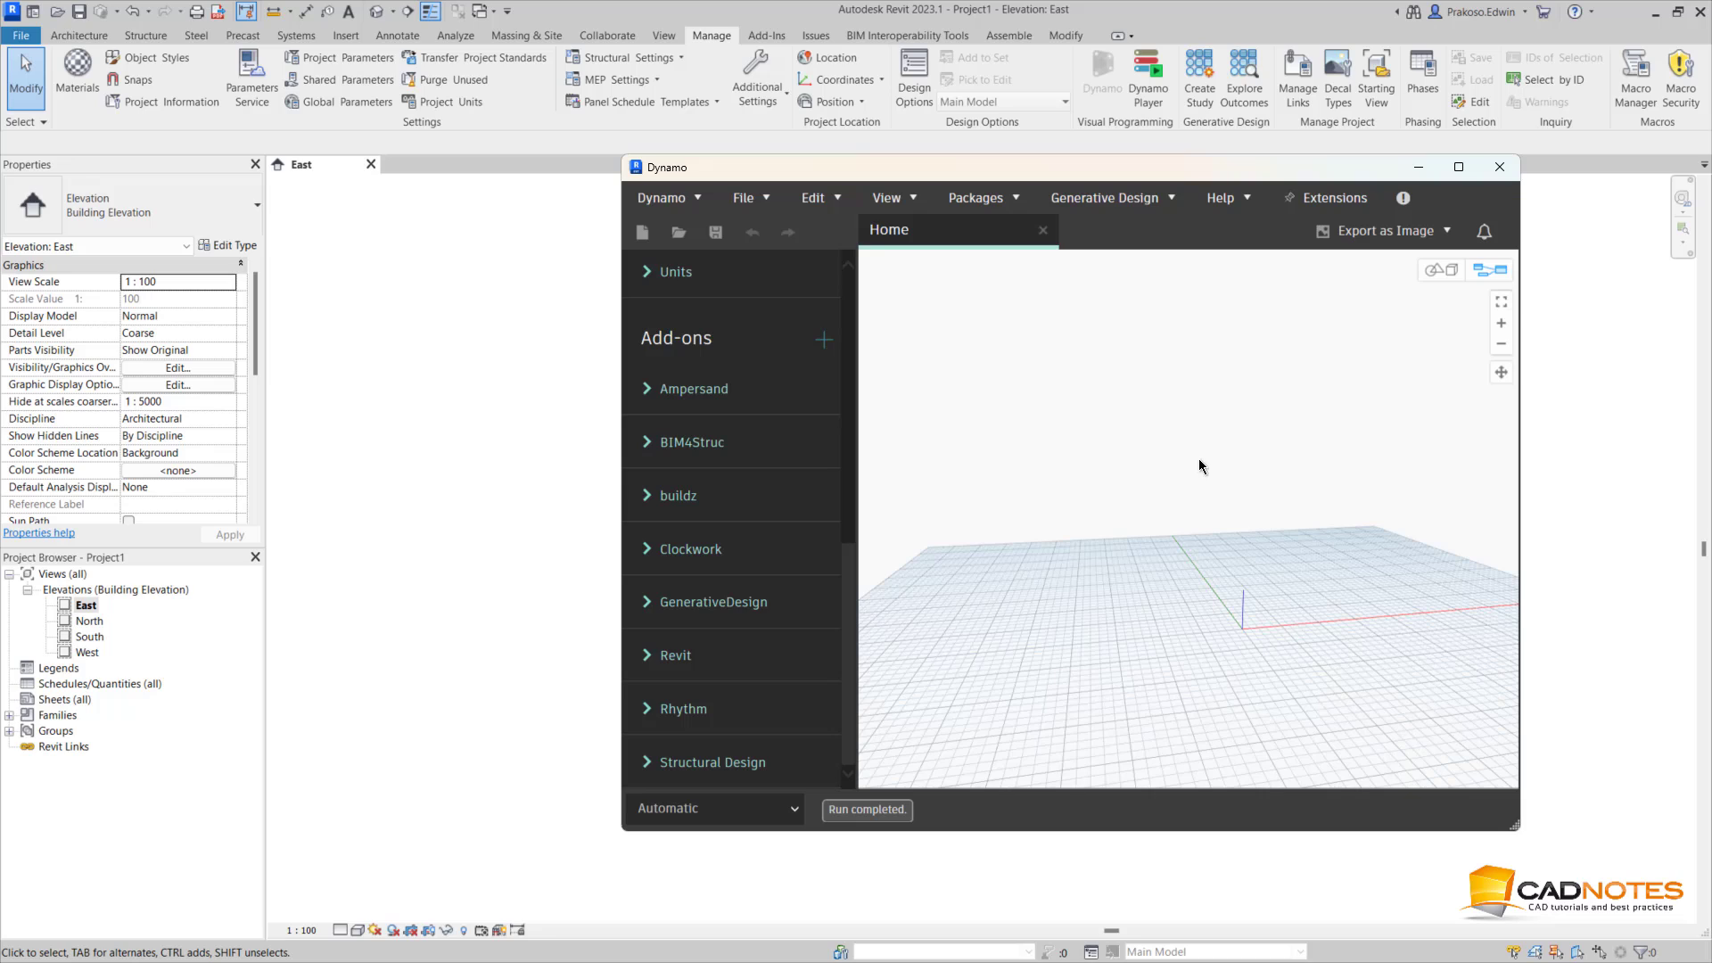
Add a Data.ImportExcel node found by searching 'excel', and enlarge the Dynamo window
right_click(1075, 460)
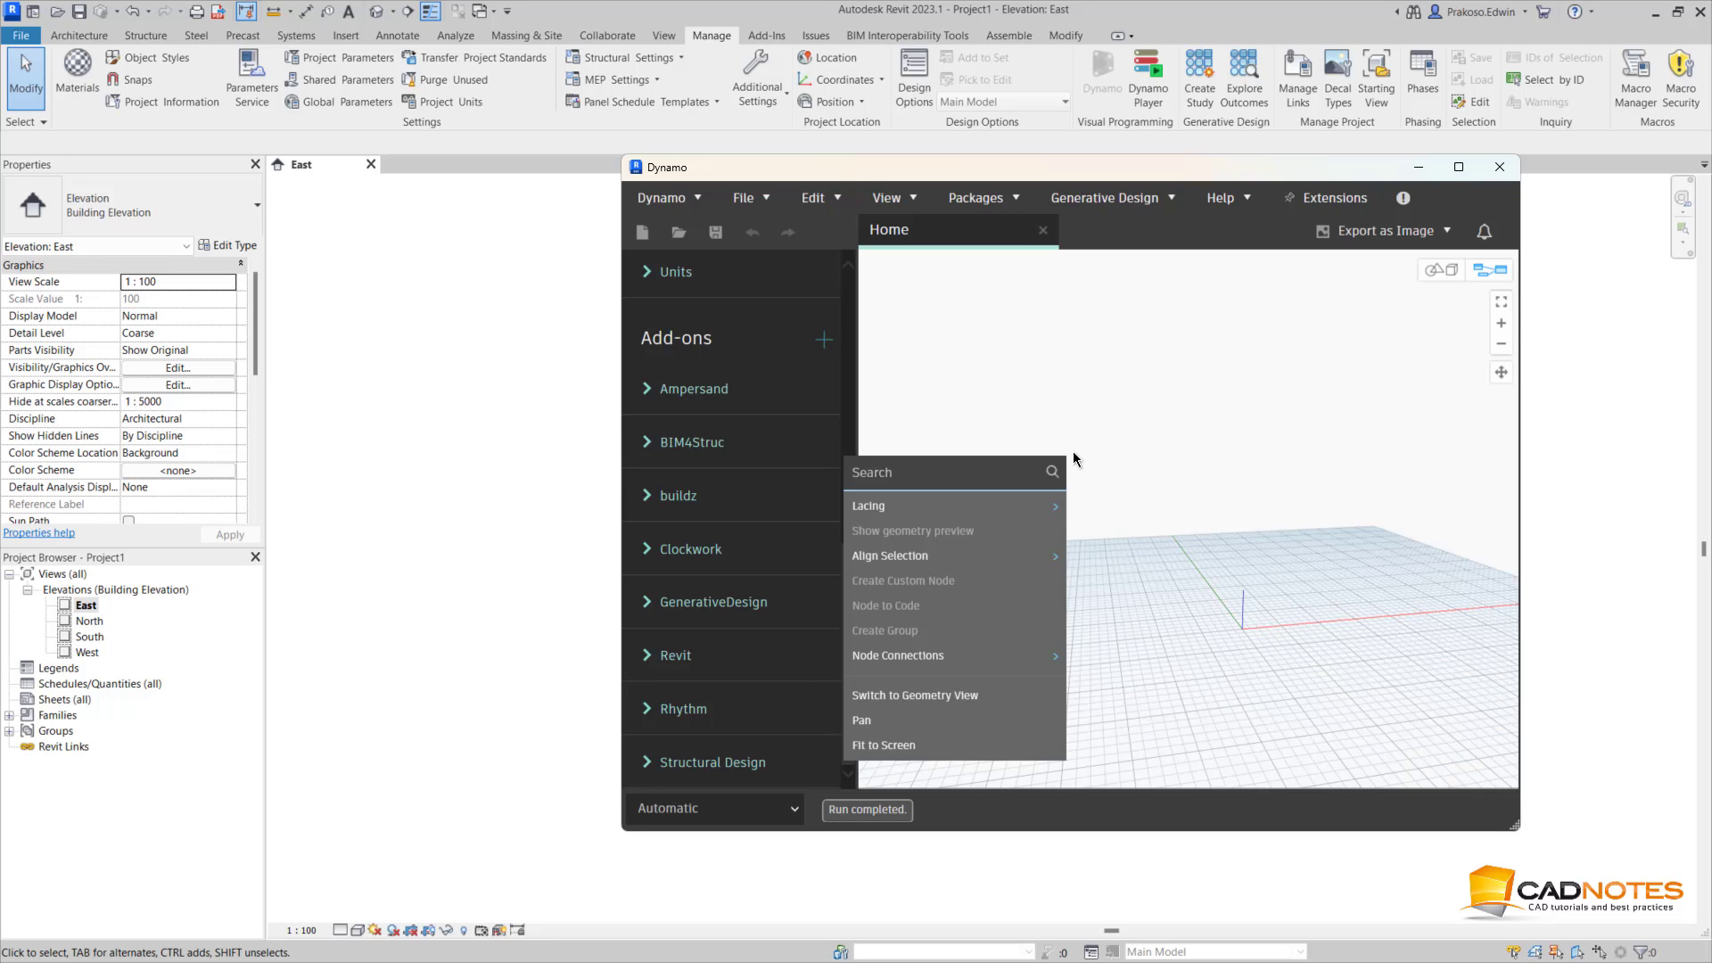
text(excel)
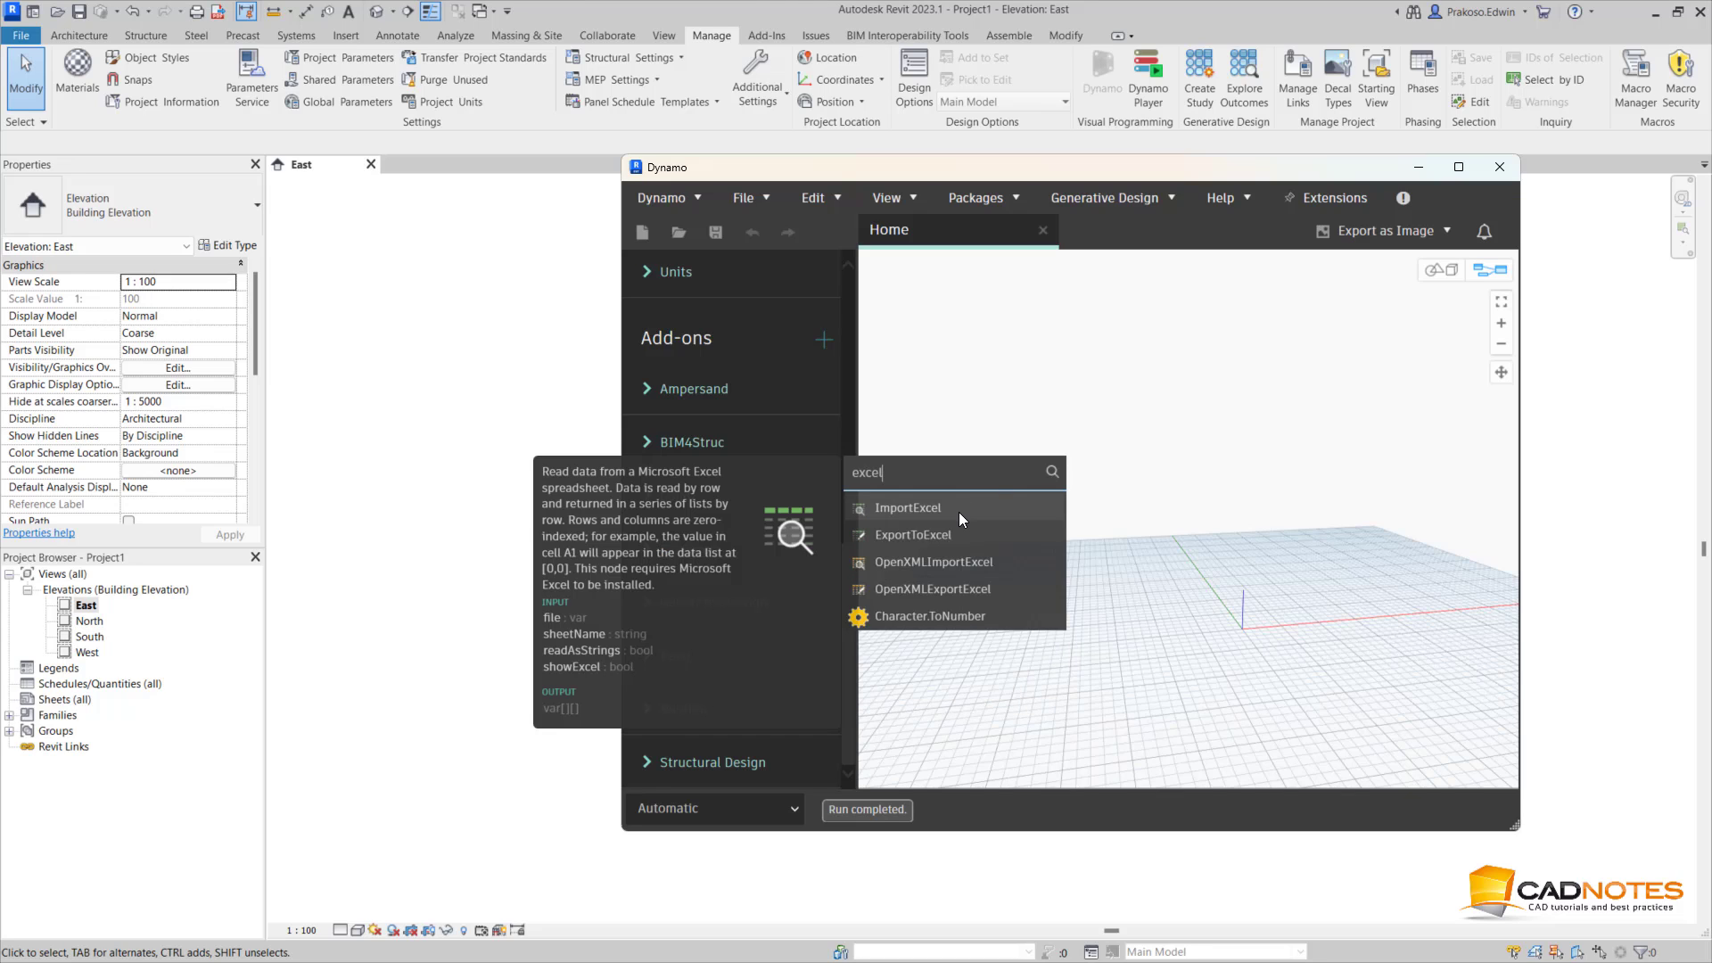
click(959, 510)
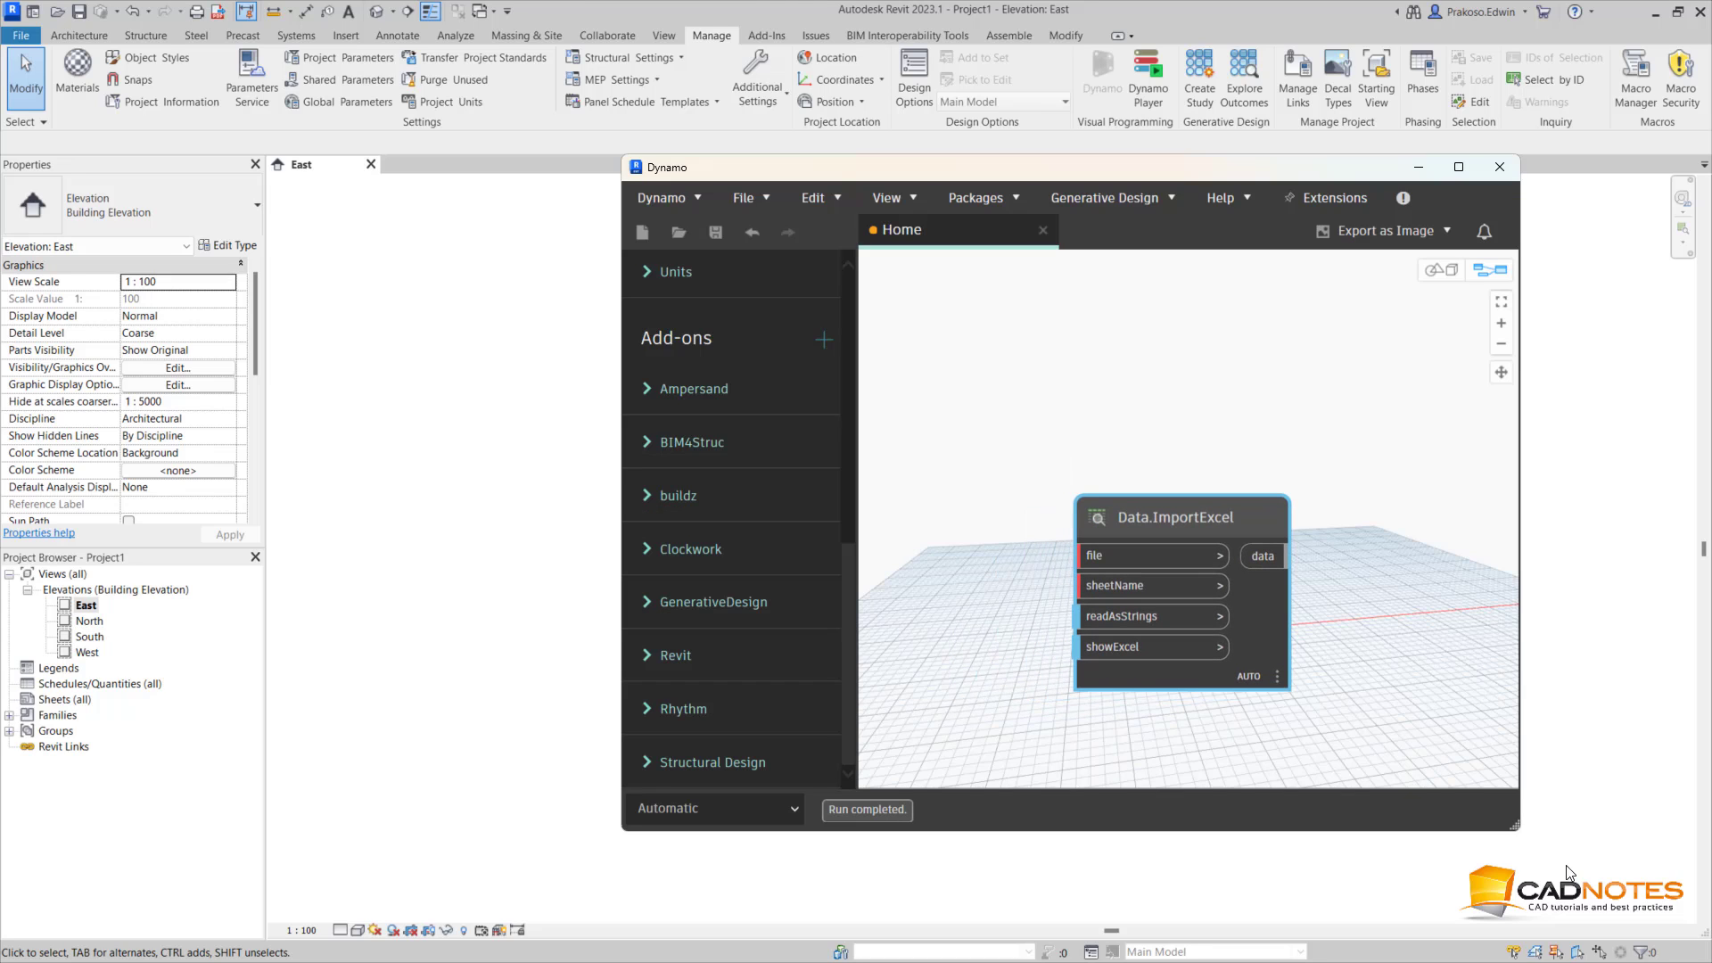
drag(1514, 827, 1679, 923)
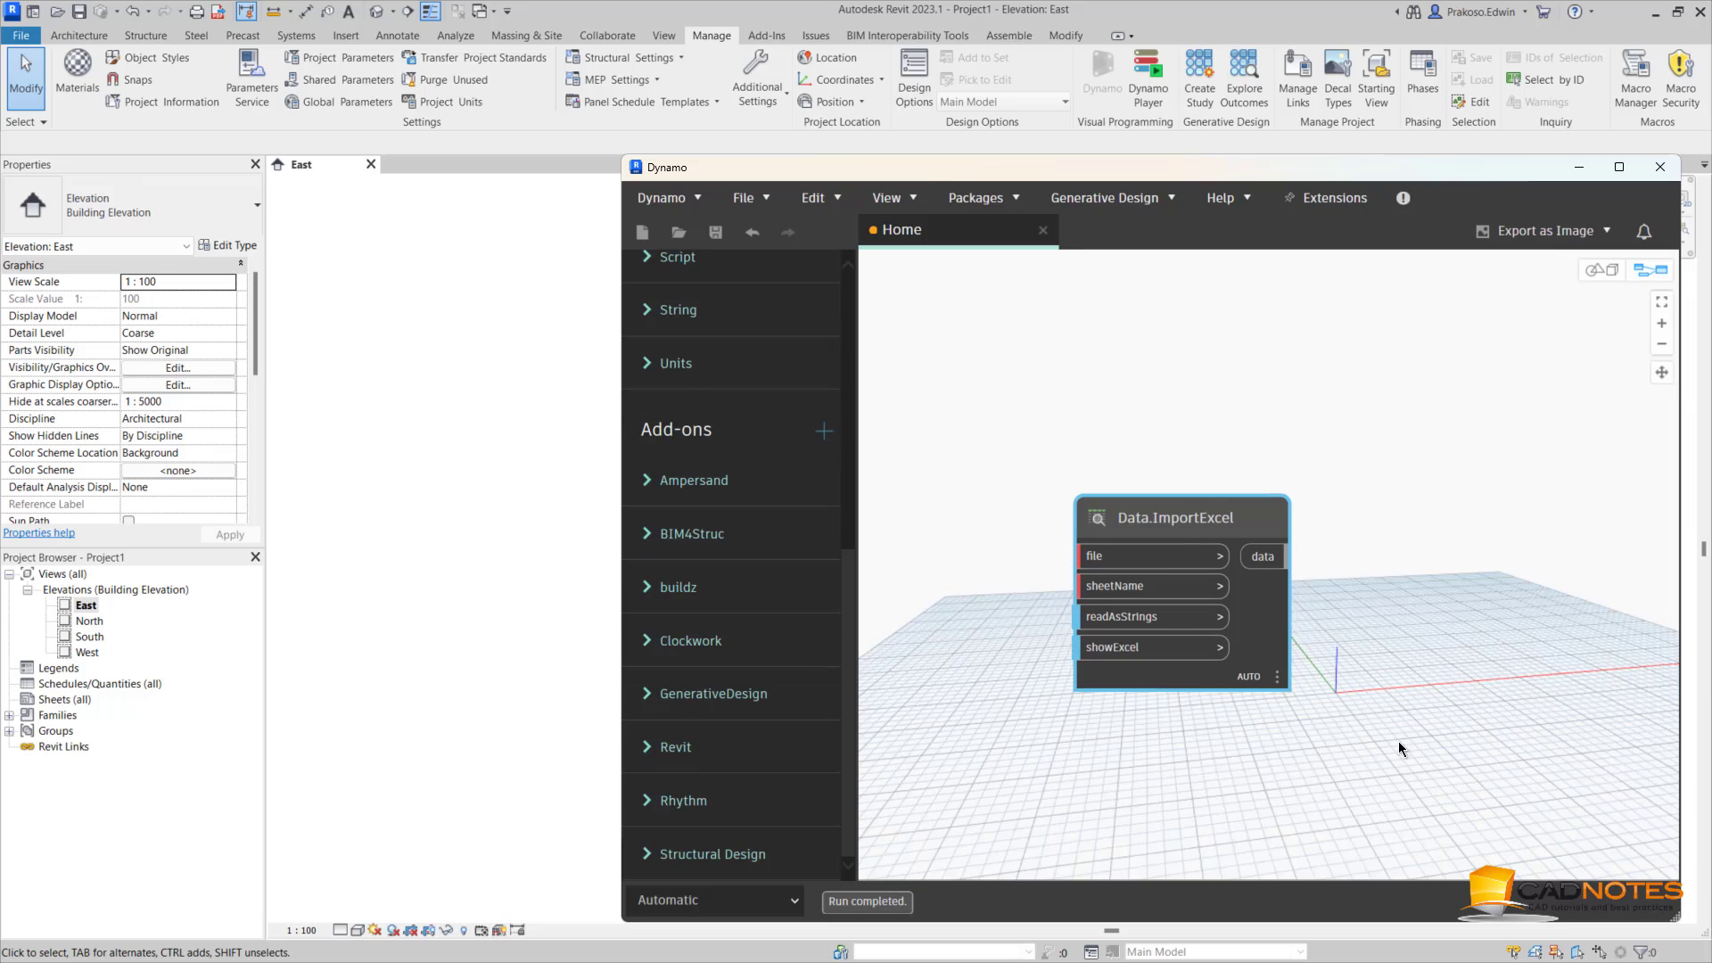
click(1326, 752)
middle_drag(1325, 753, 1482, 759)
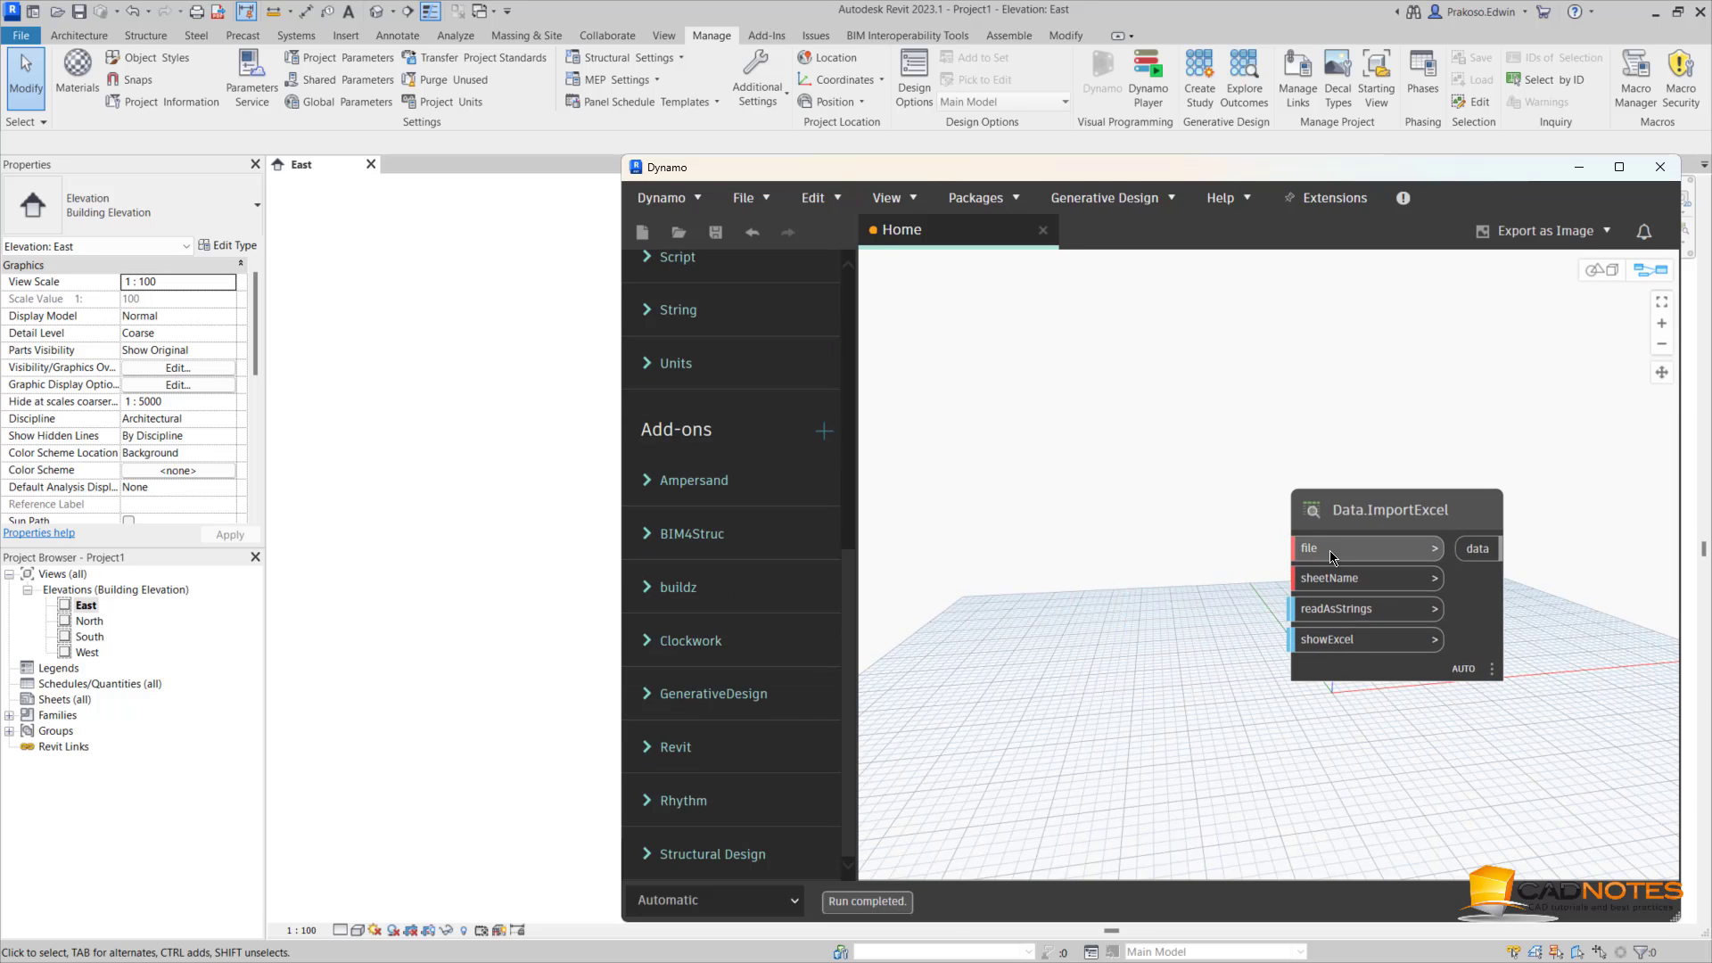
Add a File Path node found by searching 'file pa'
right_click(1134, 557)
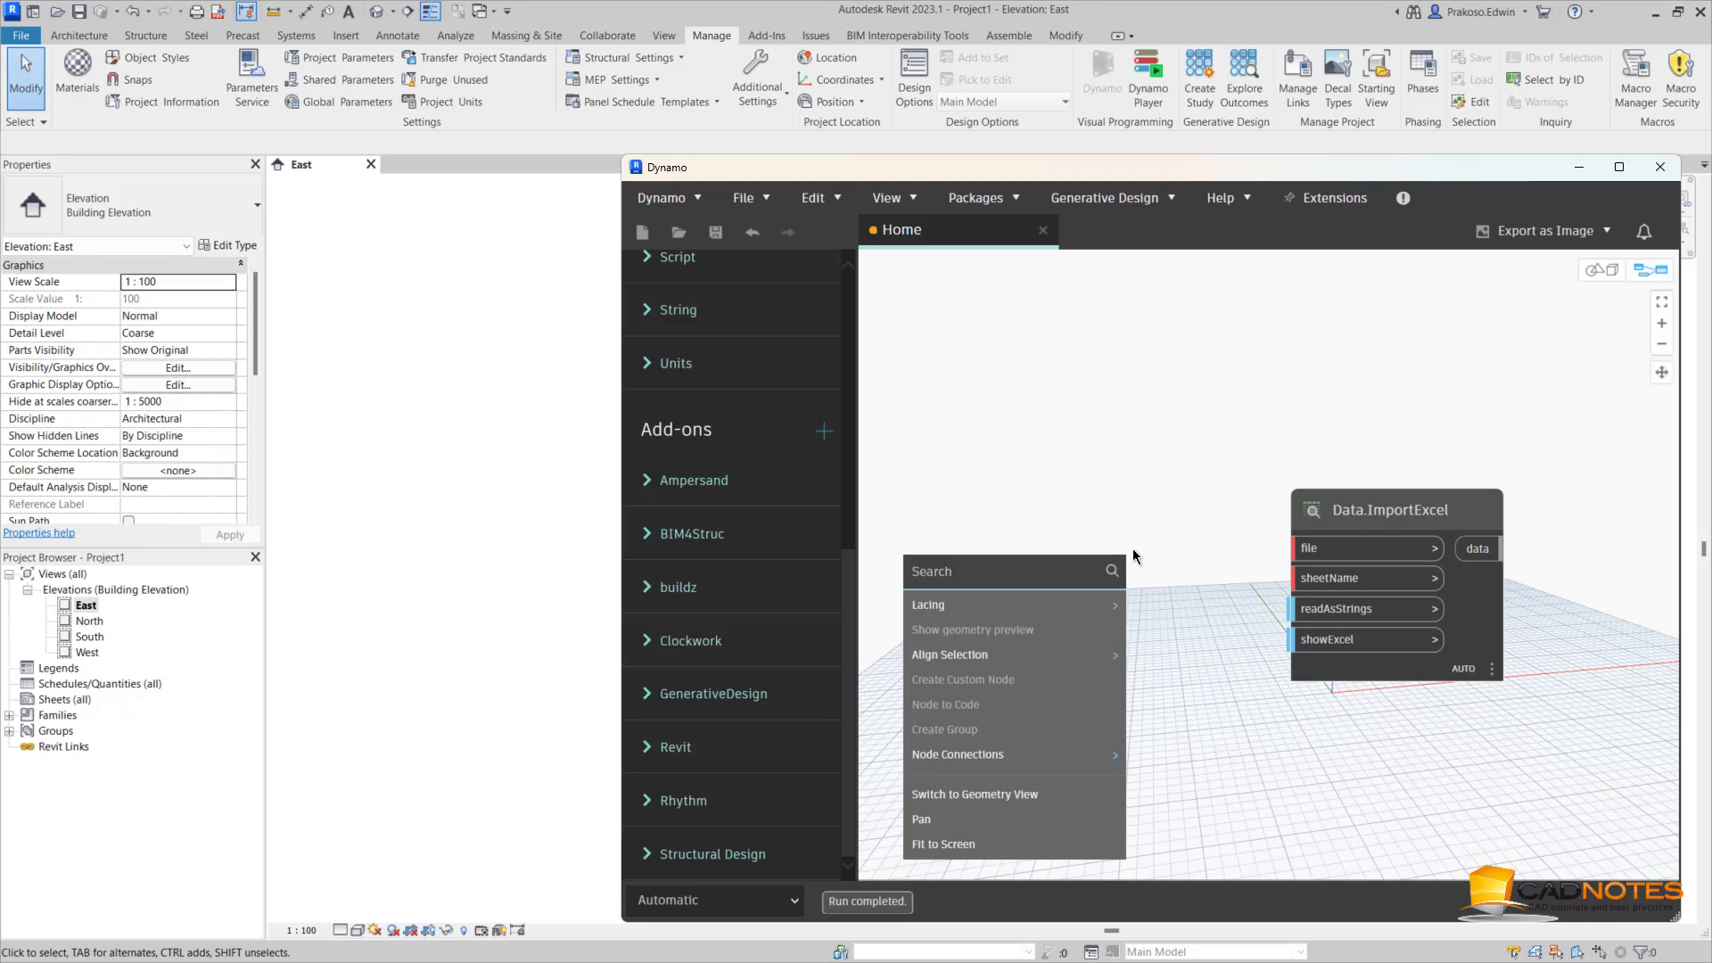
text(file)
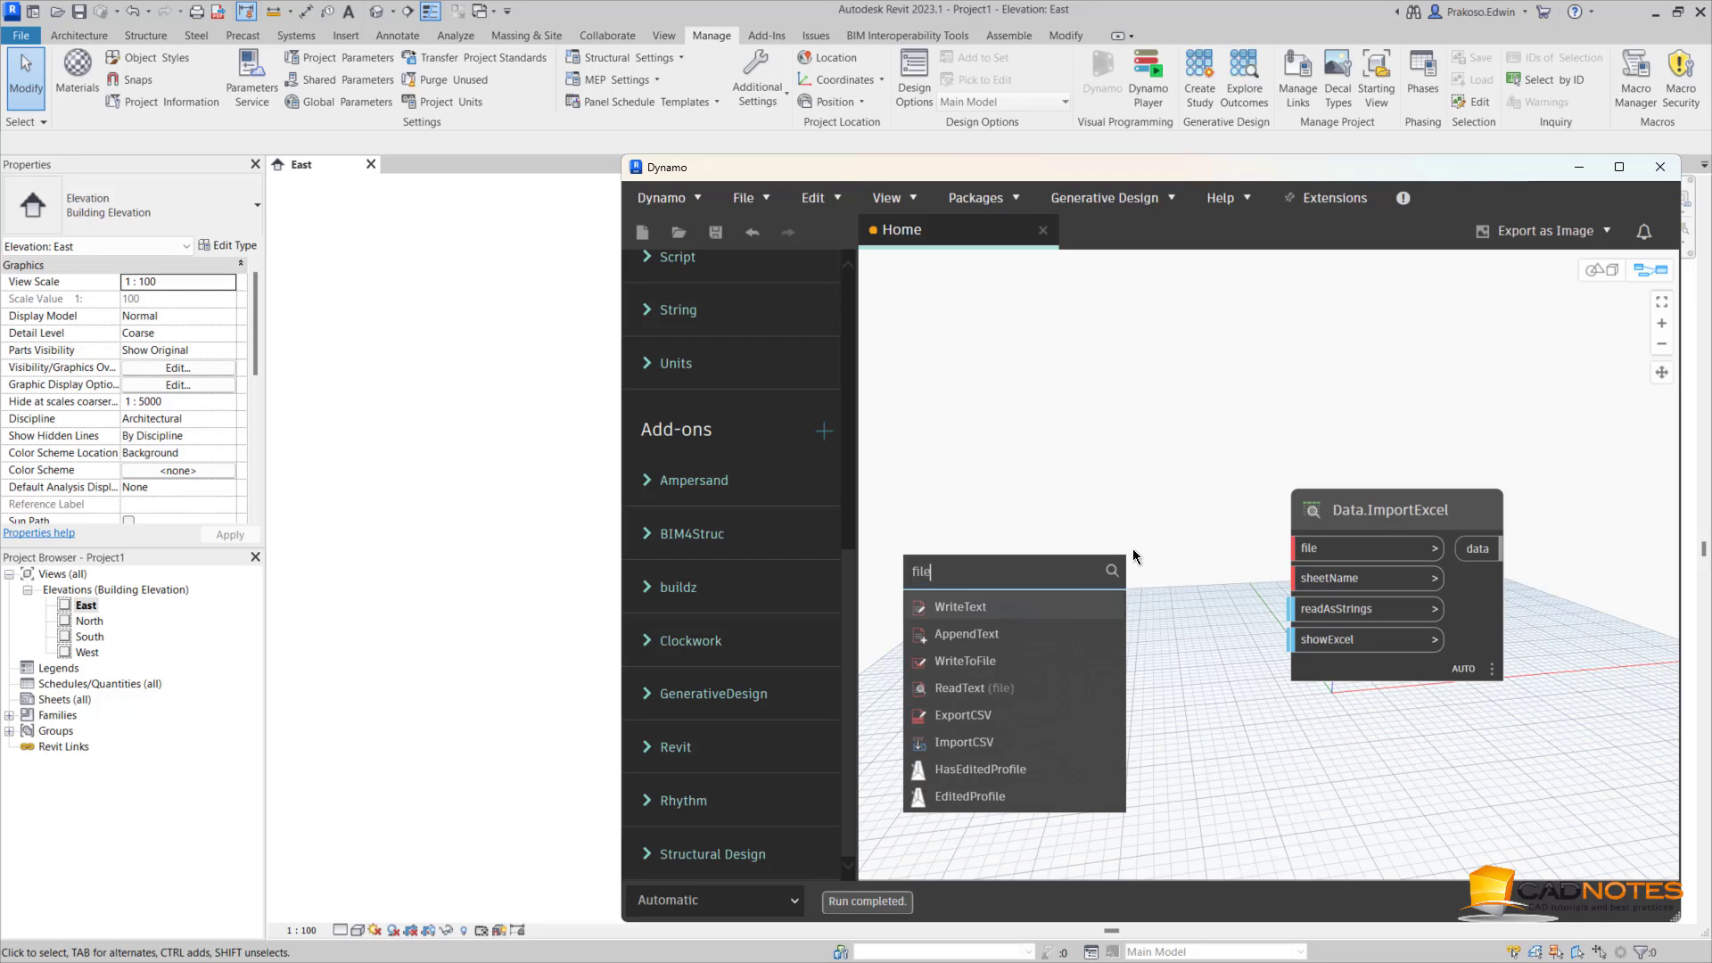
text( pa)
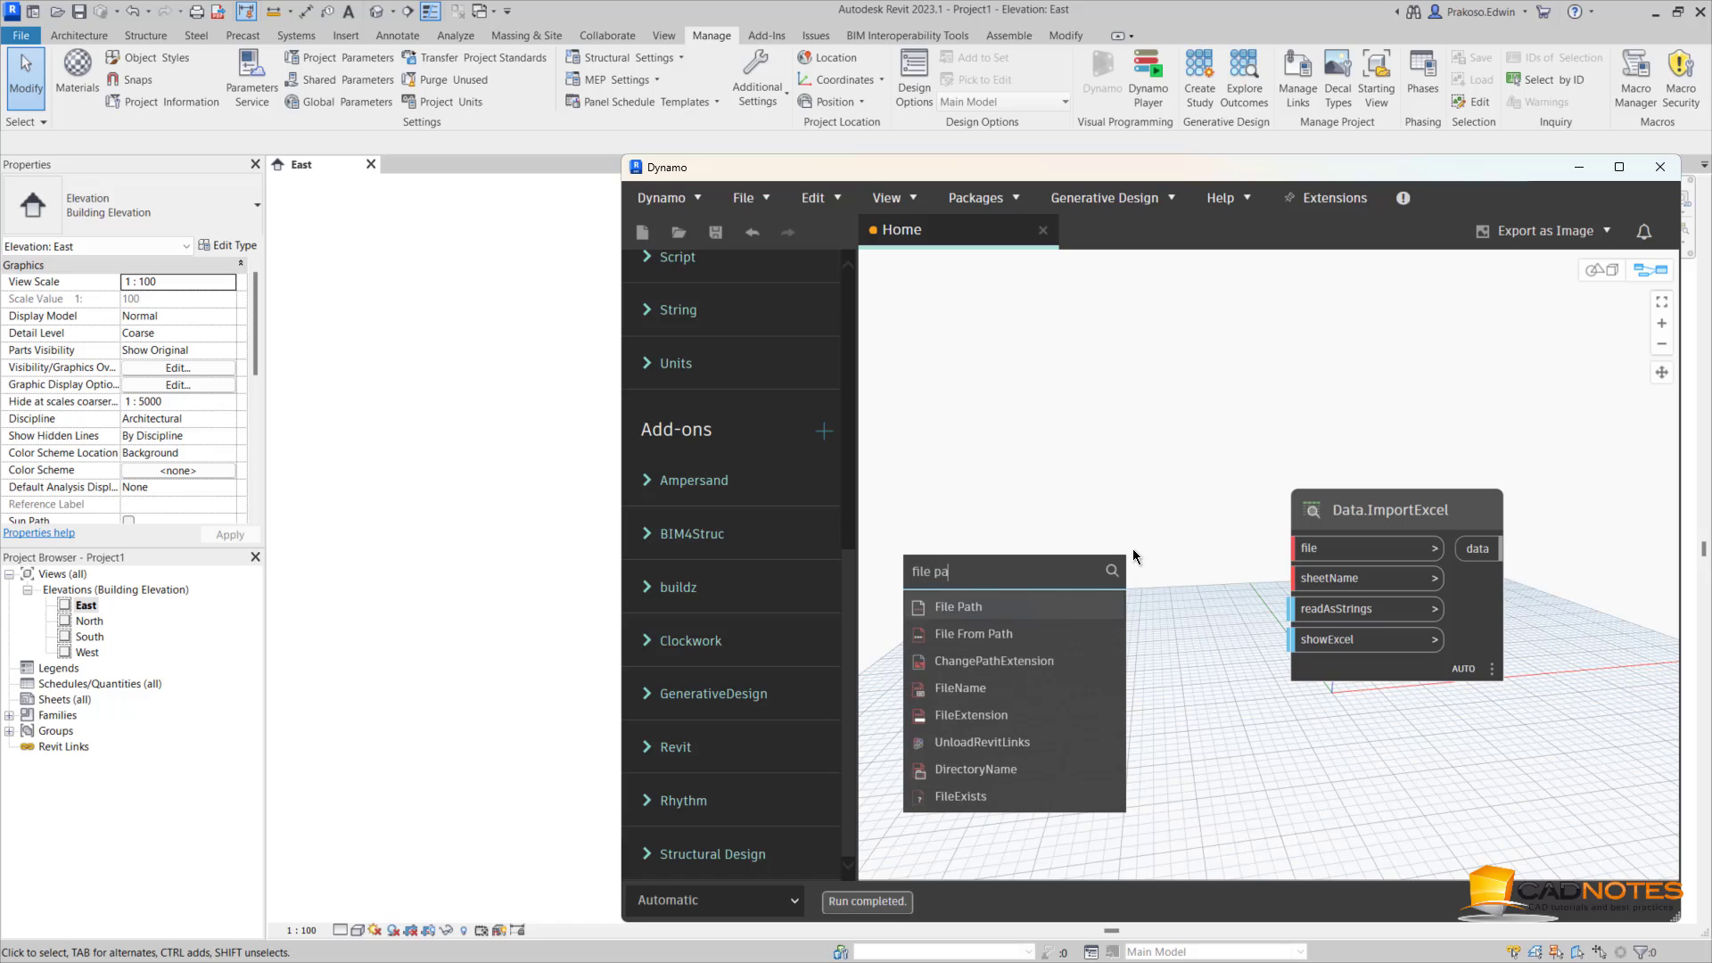
click(1002, 610)
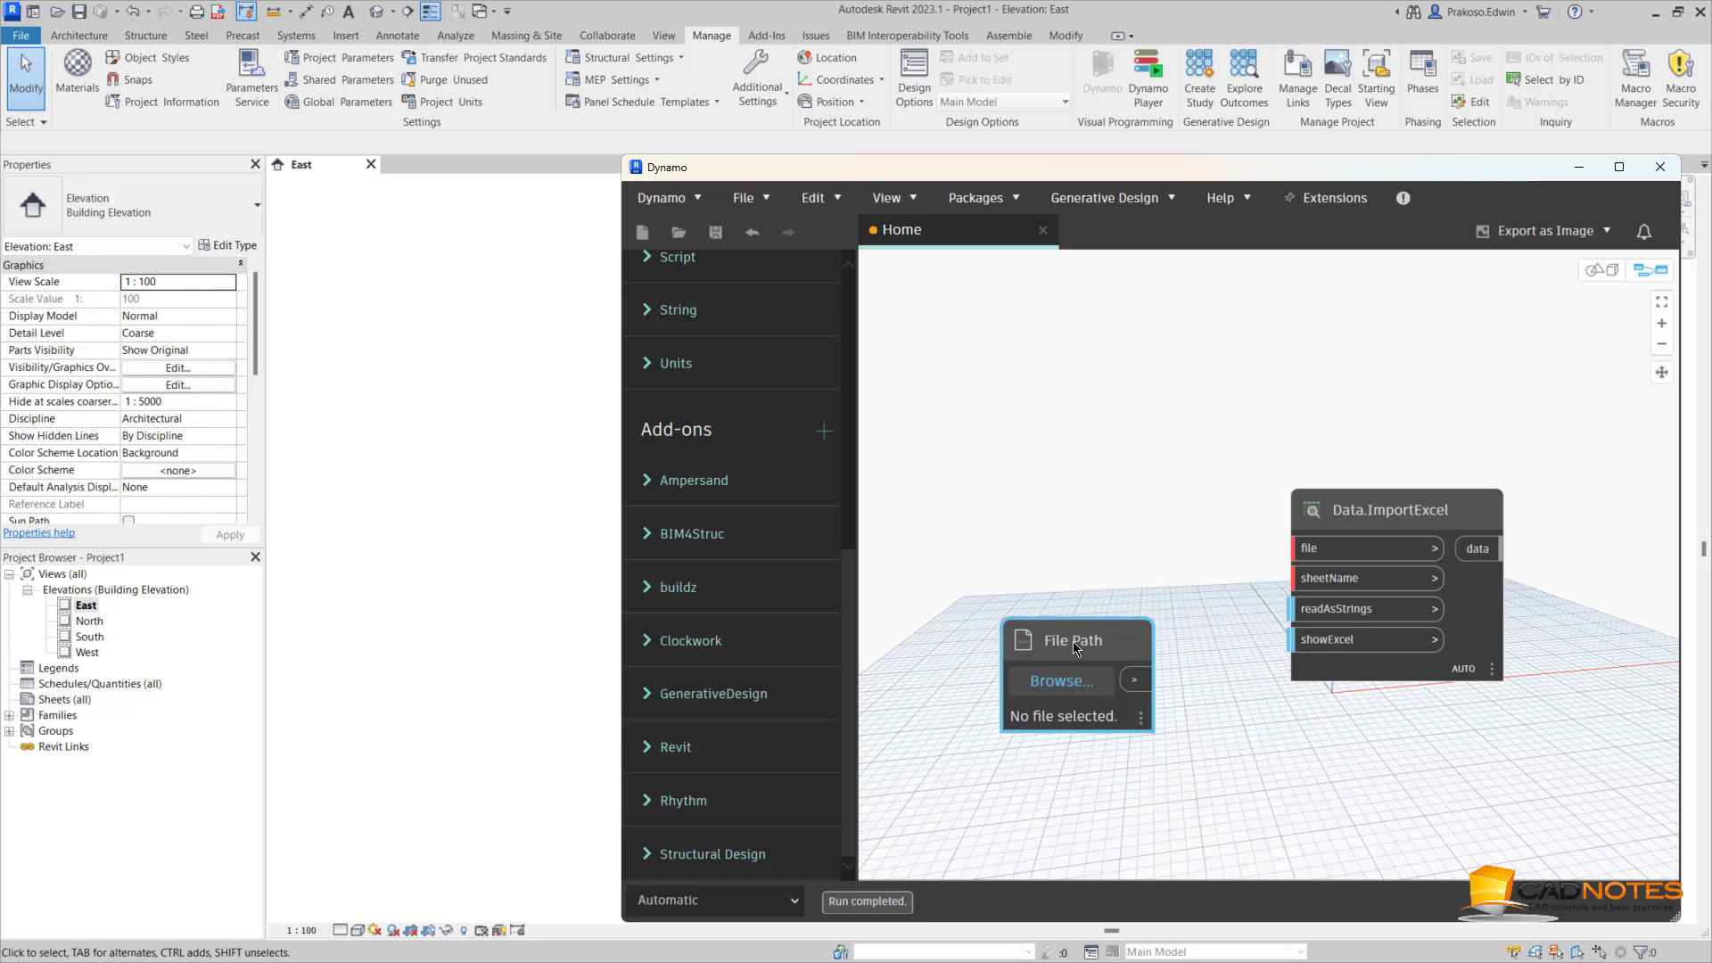
drag(1052, 537, 1025, 491)
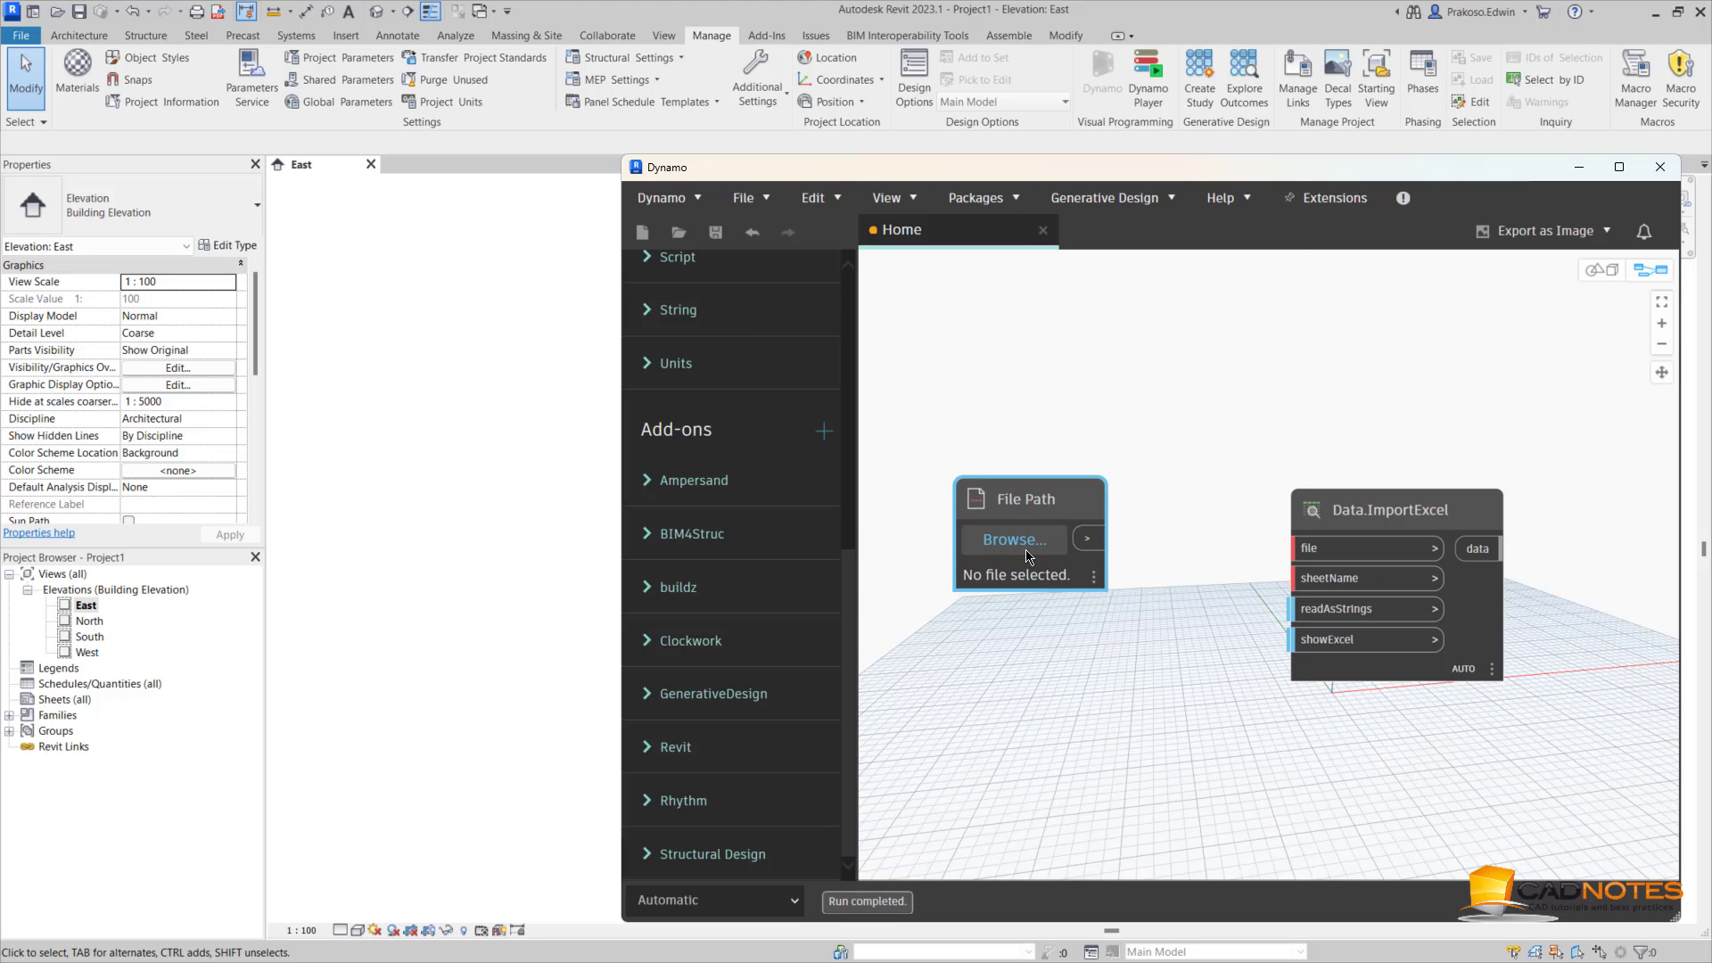
Point the File Path node to Documents\levels.xlsx and move it left of ImportExcel
click(1025, 550)
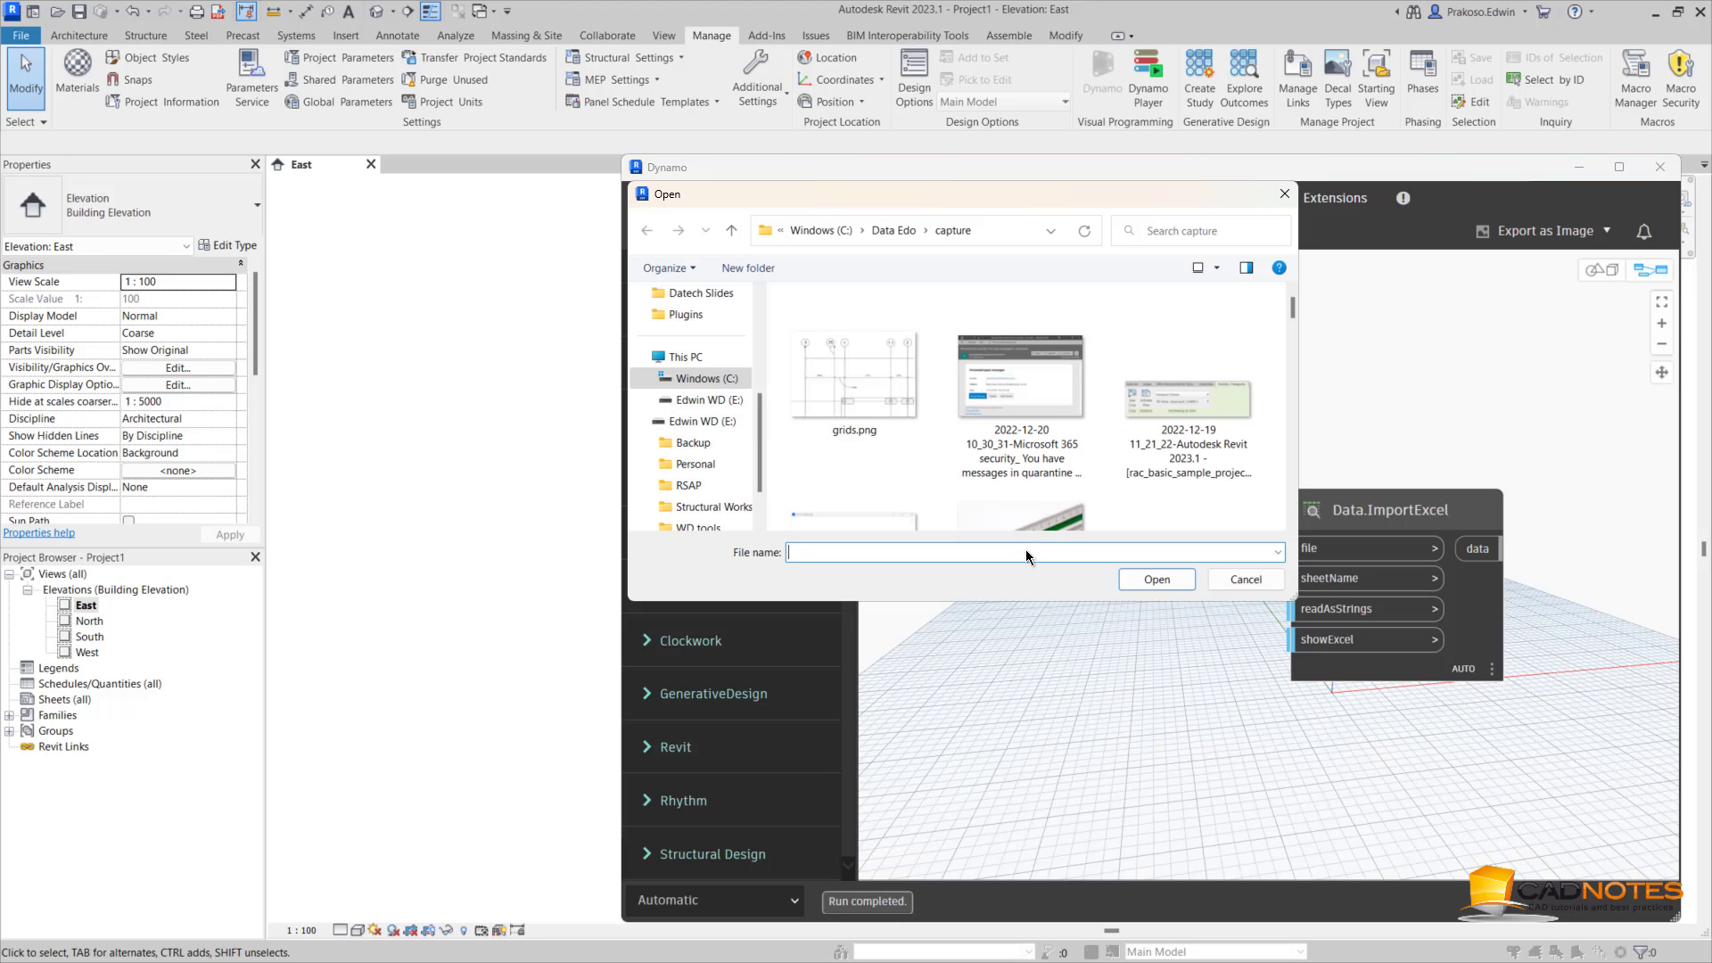
scroll(710, 428, up, 5)
click(697, 400)
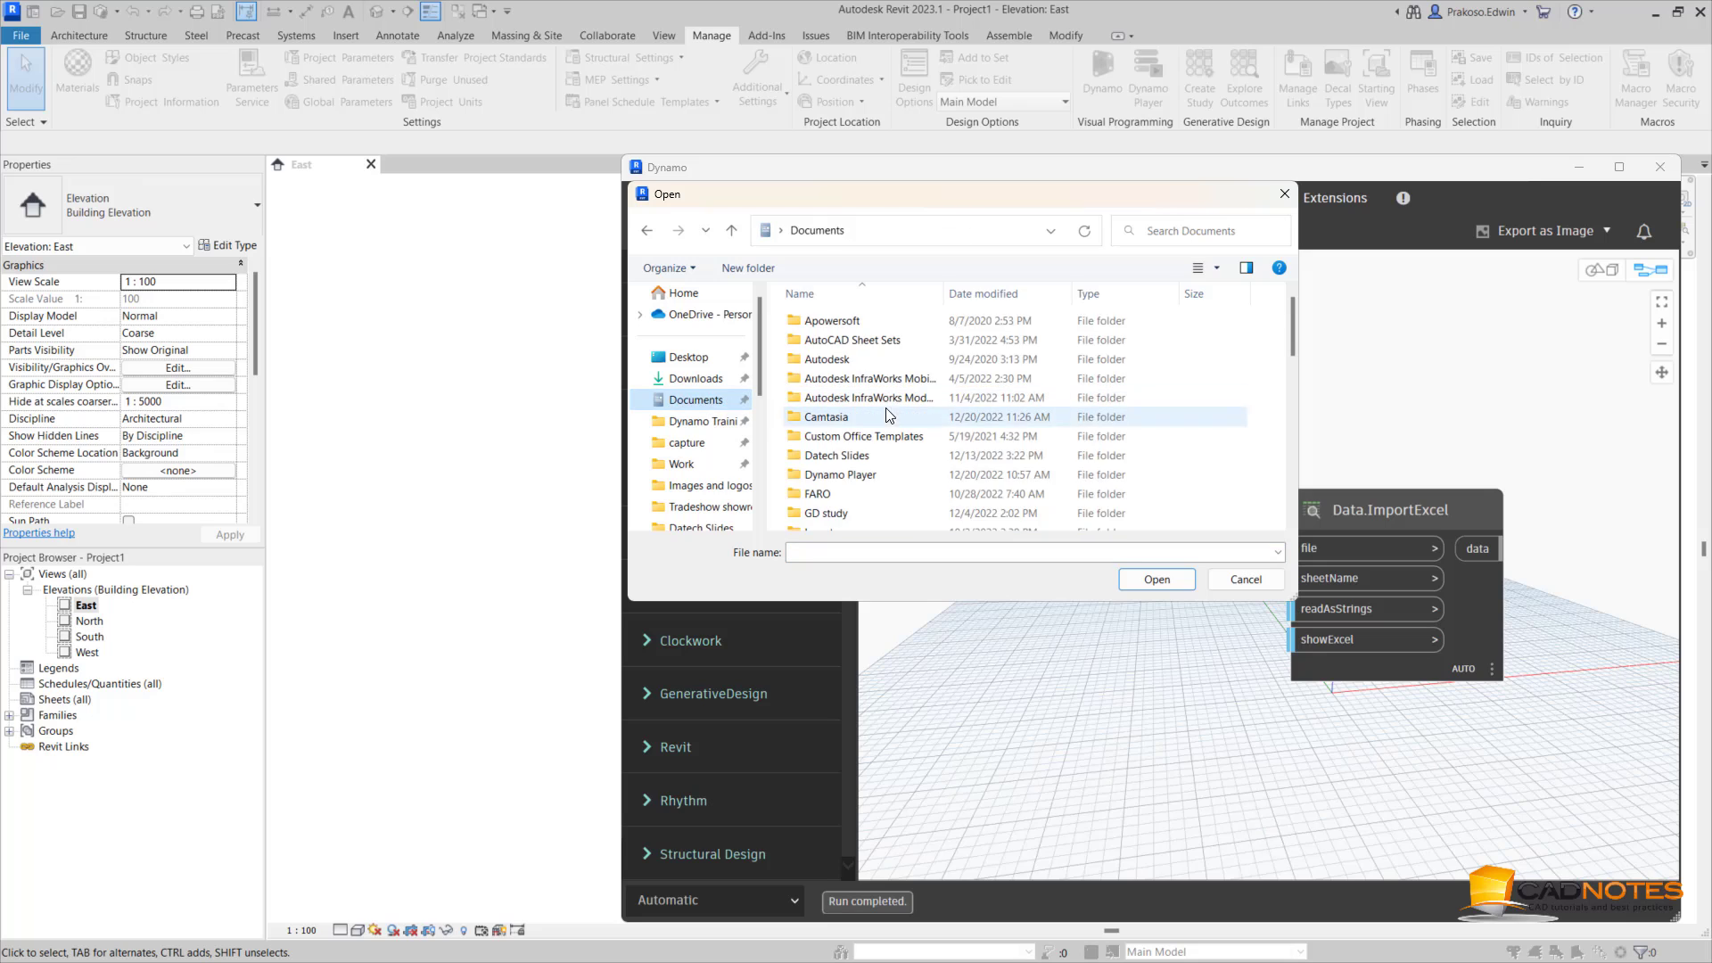
scroll(887, 415, down, 10)
scroll(852, 437, up, 1)
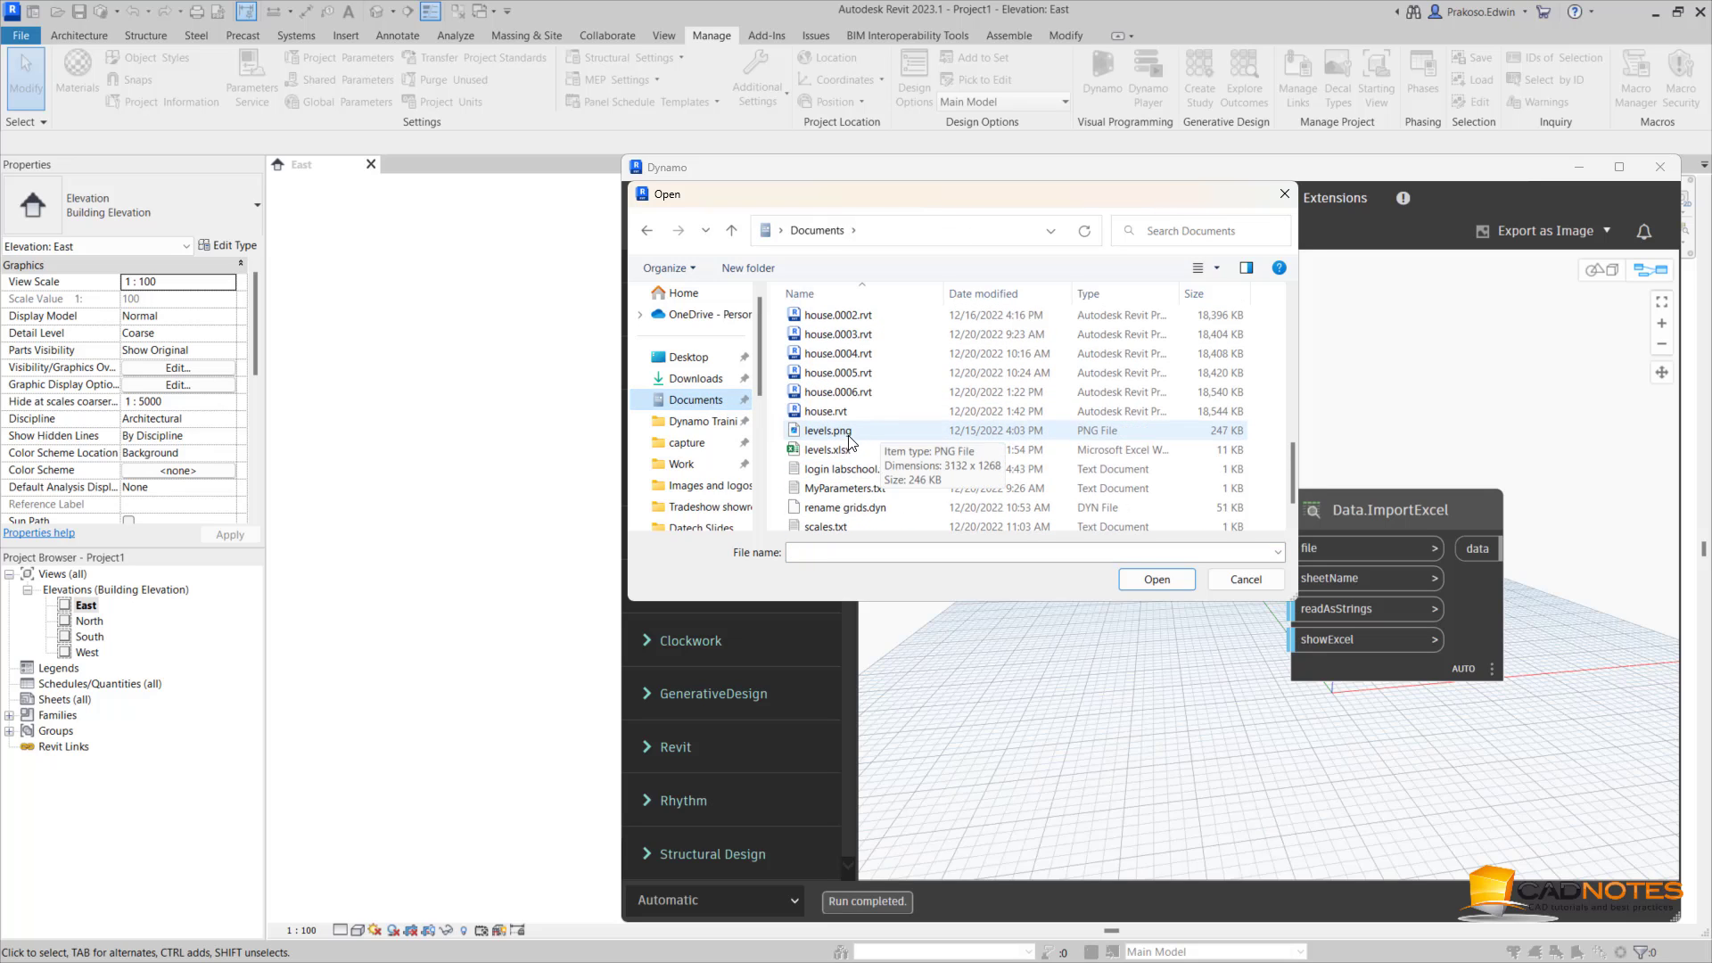
double_click(828, 450)
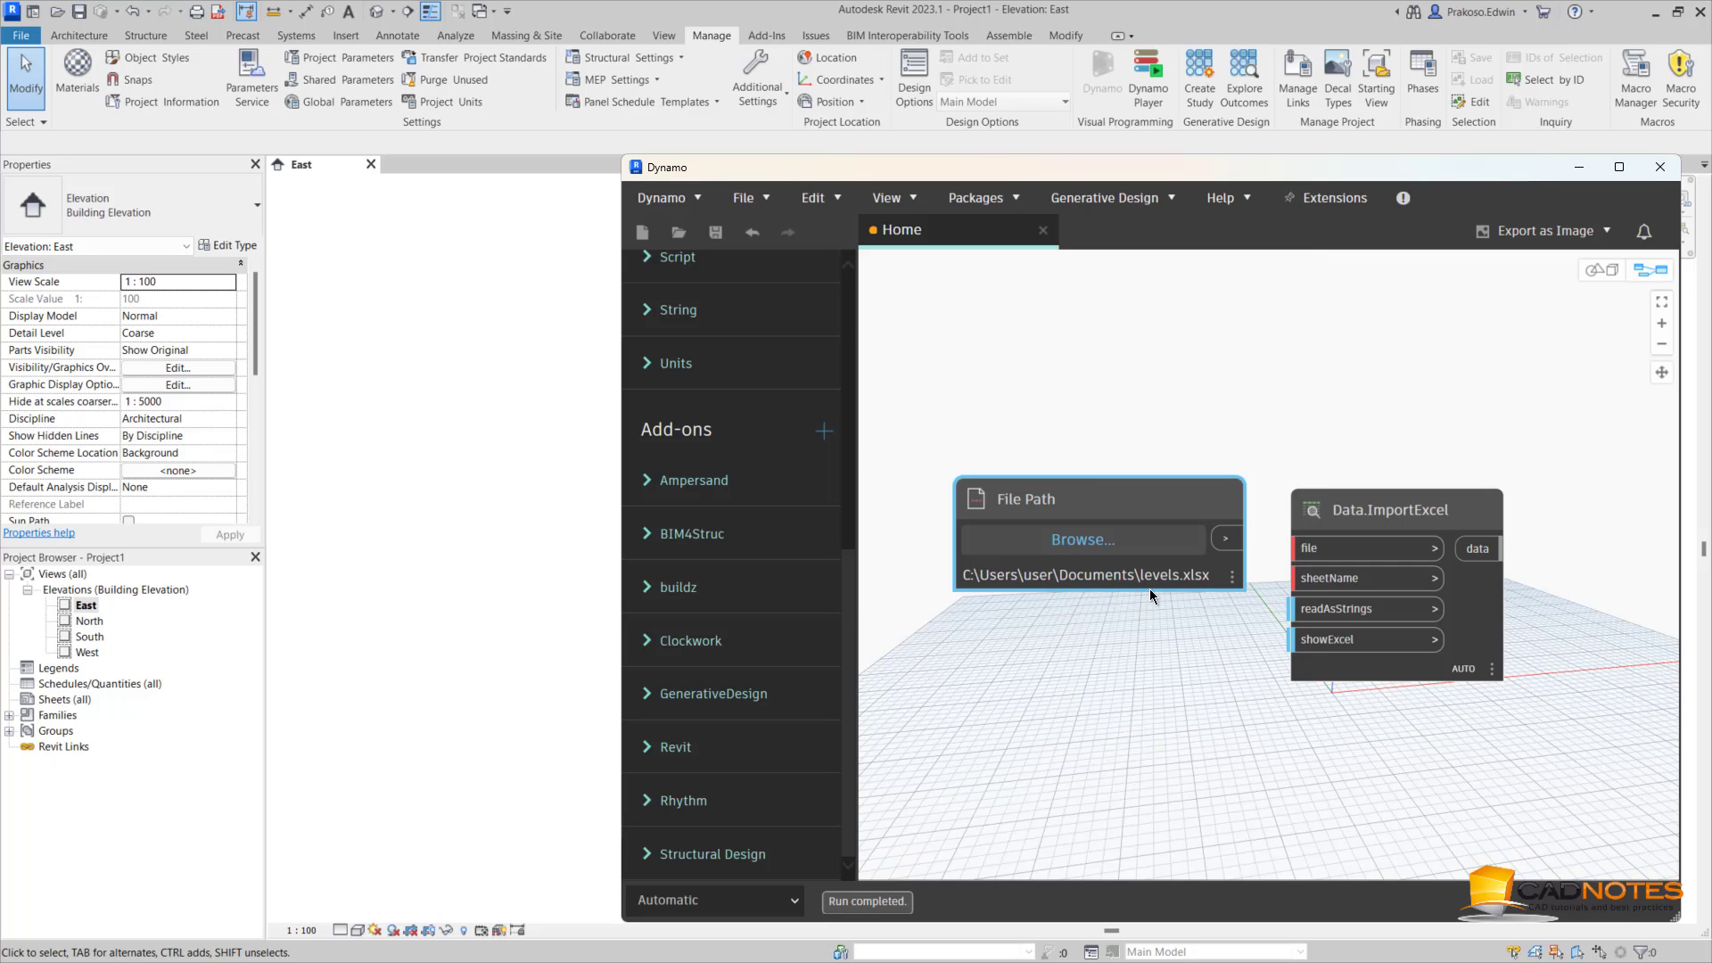
drag(1238, 541, 1095, 533)
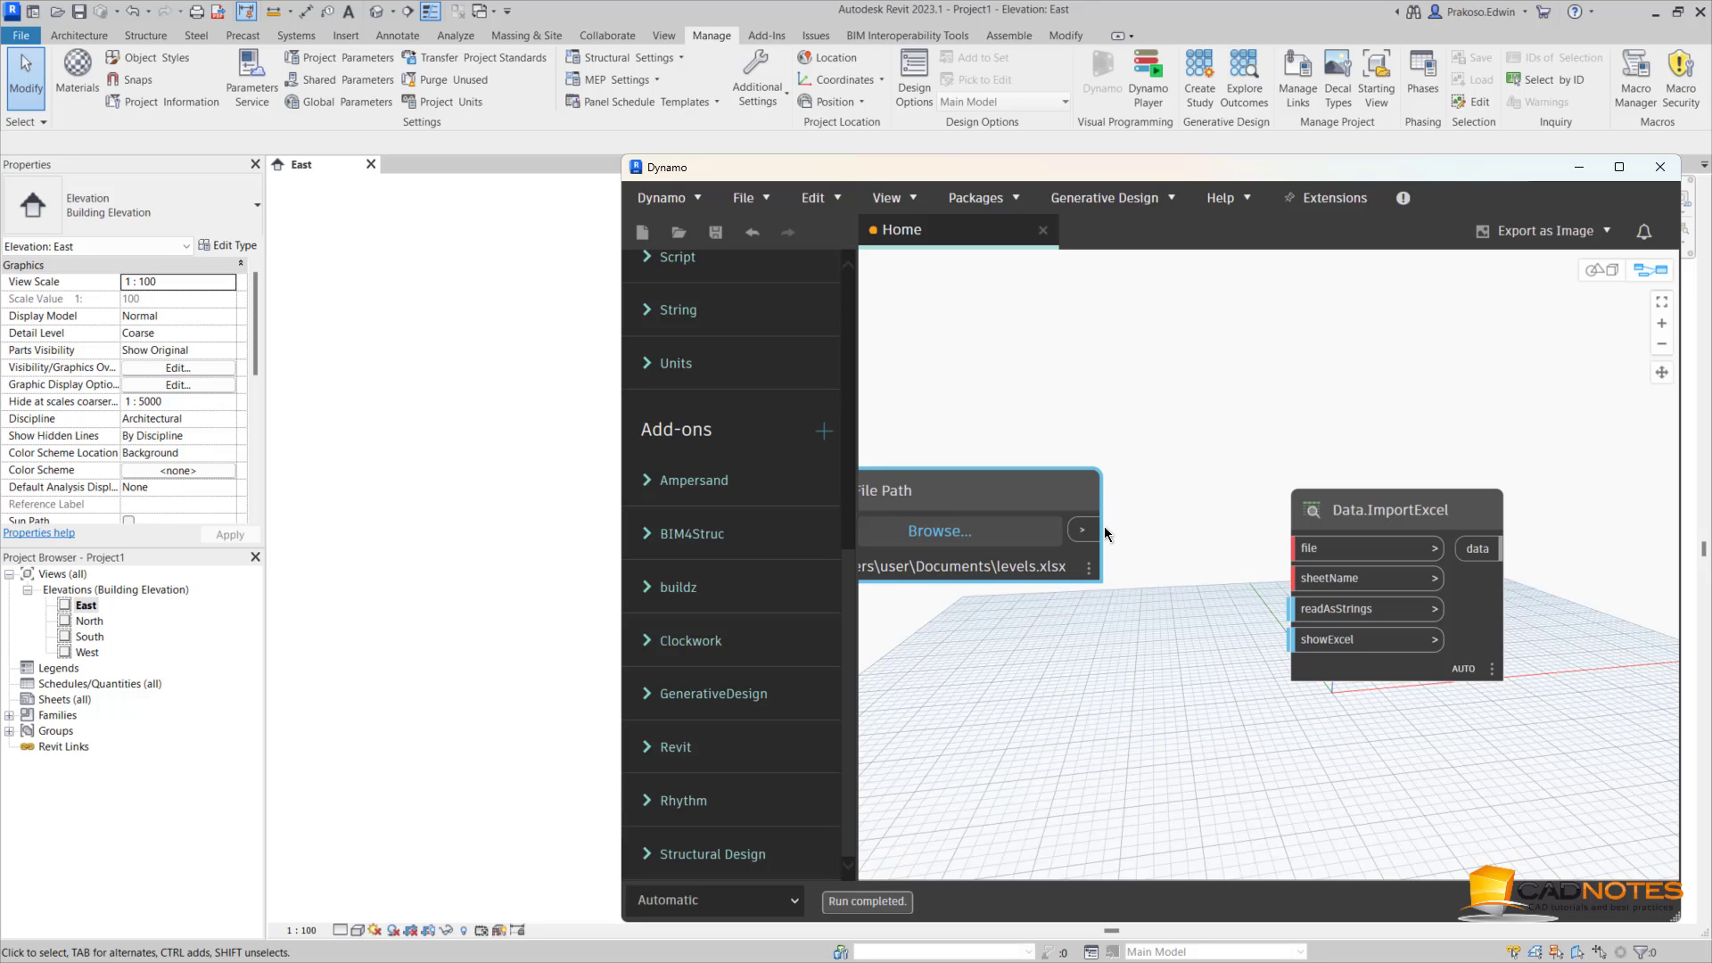
middle_drag(1070, 499, 1204, 495)
drag(1206, 495, 1161, 478)
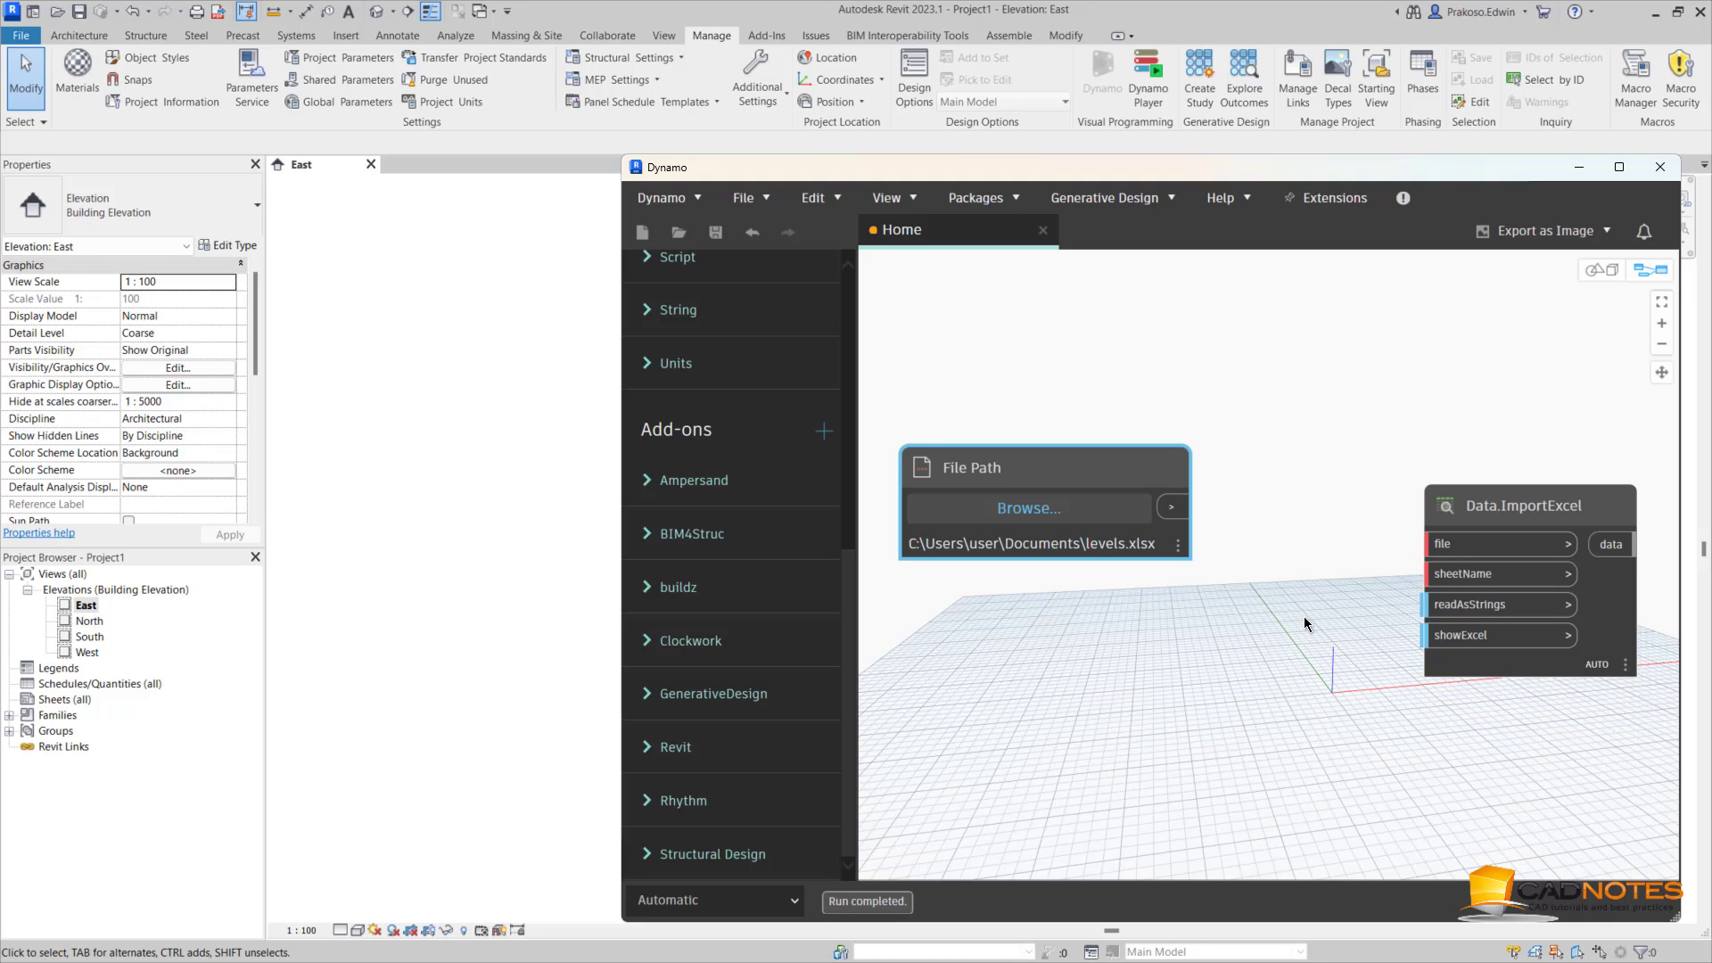
Connect the File Path node to Data.ImportExcel's file input
click(1195, 560)
middle_drag(1199, 570, 1244, 529)
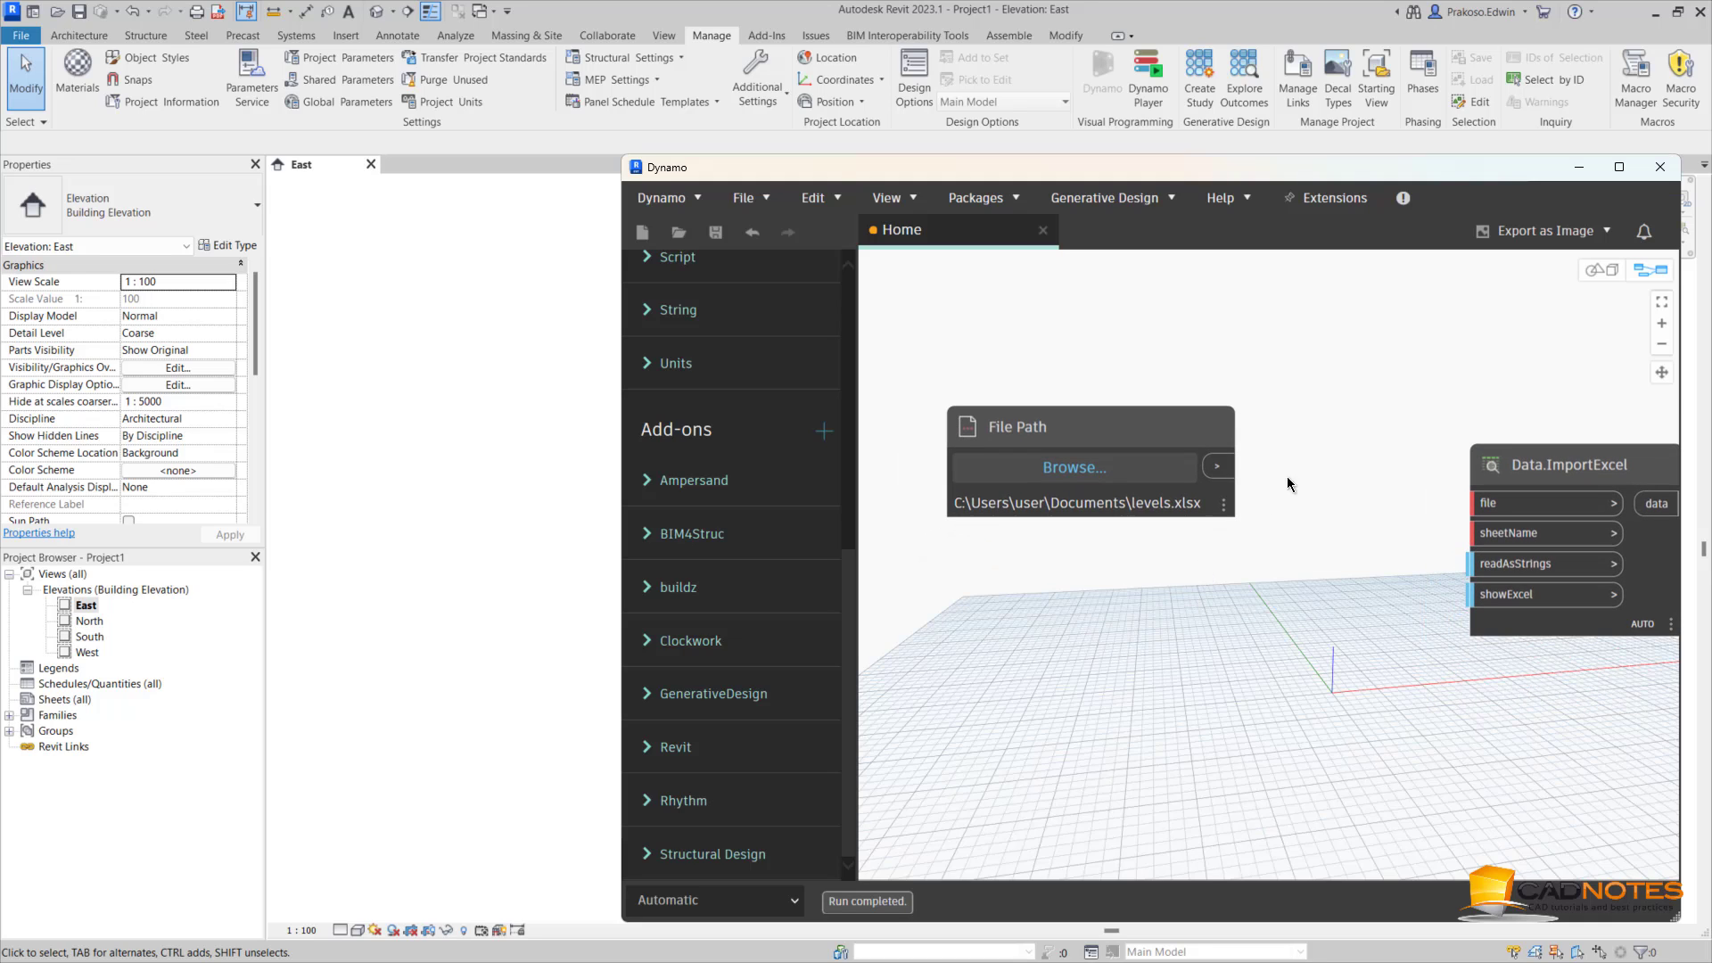
drag(1218, 467, 1473, 503)
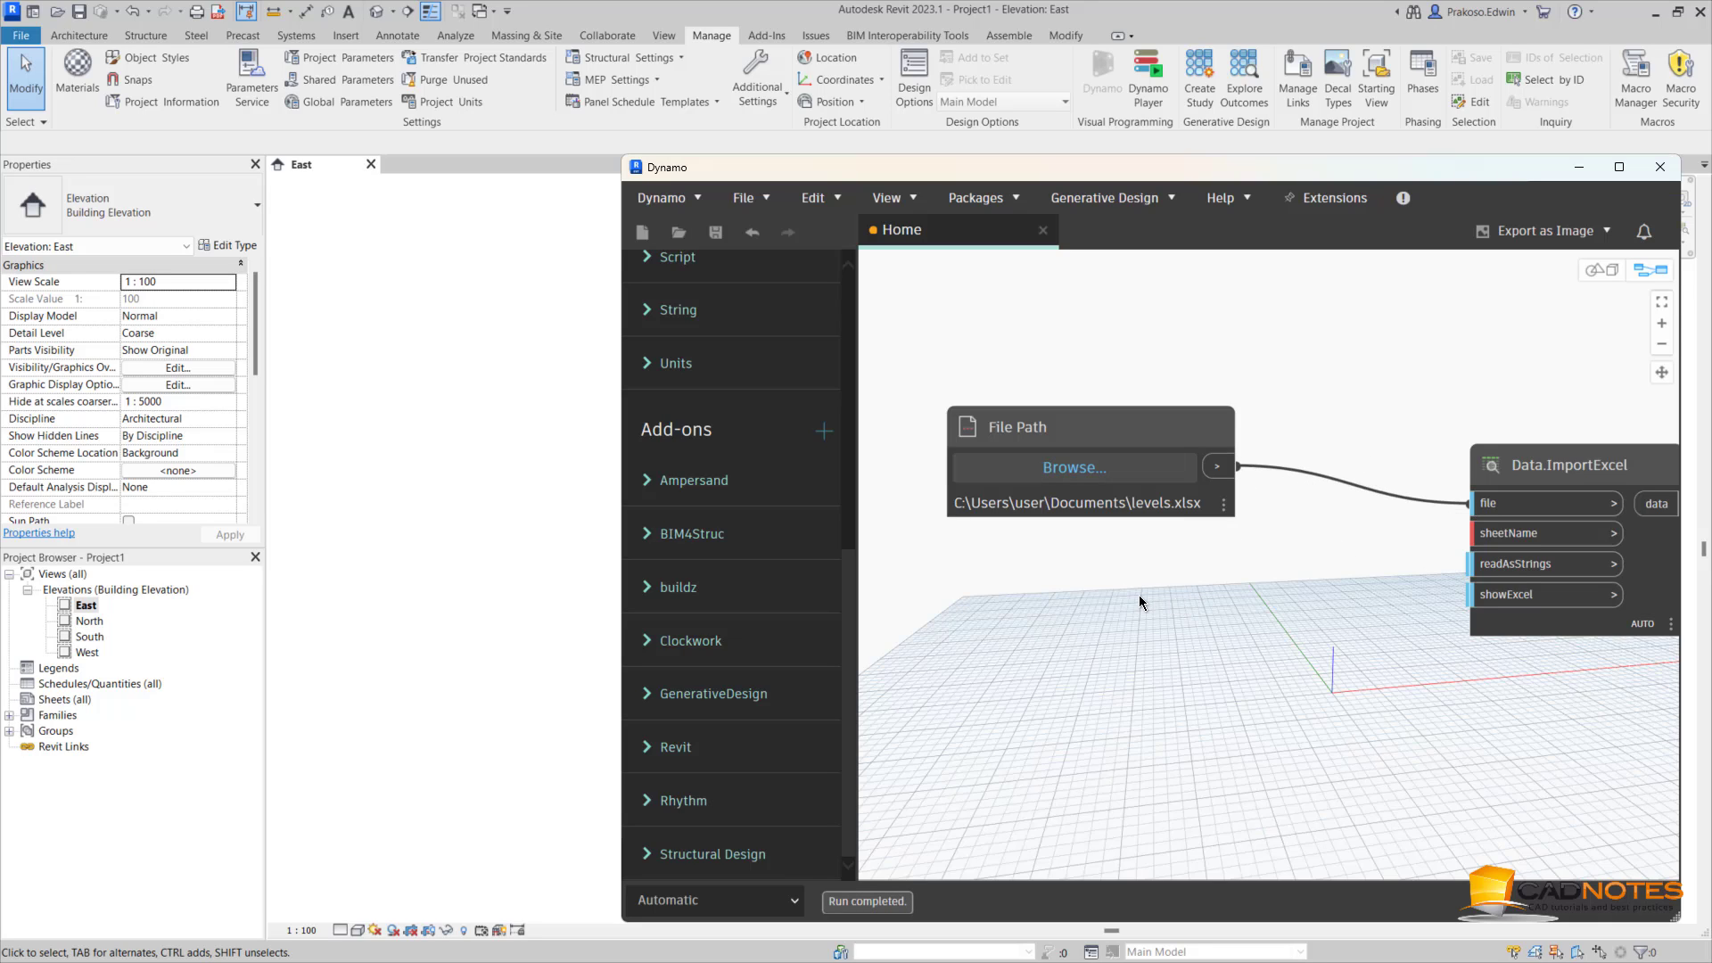
Create a Code Block containing the string "Sheet1"
double_click(1067, 592)
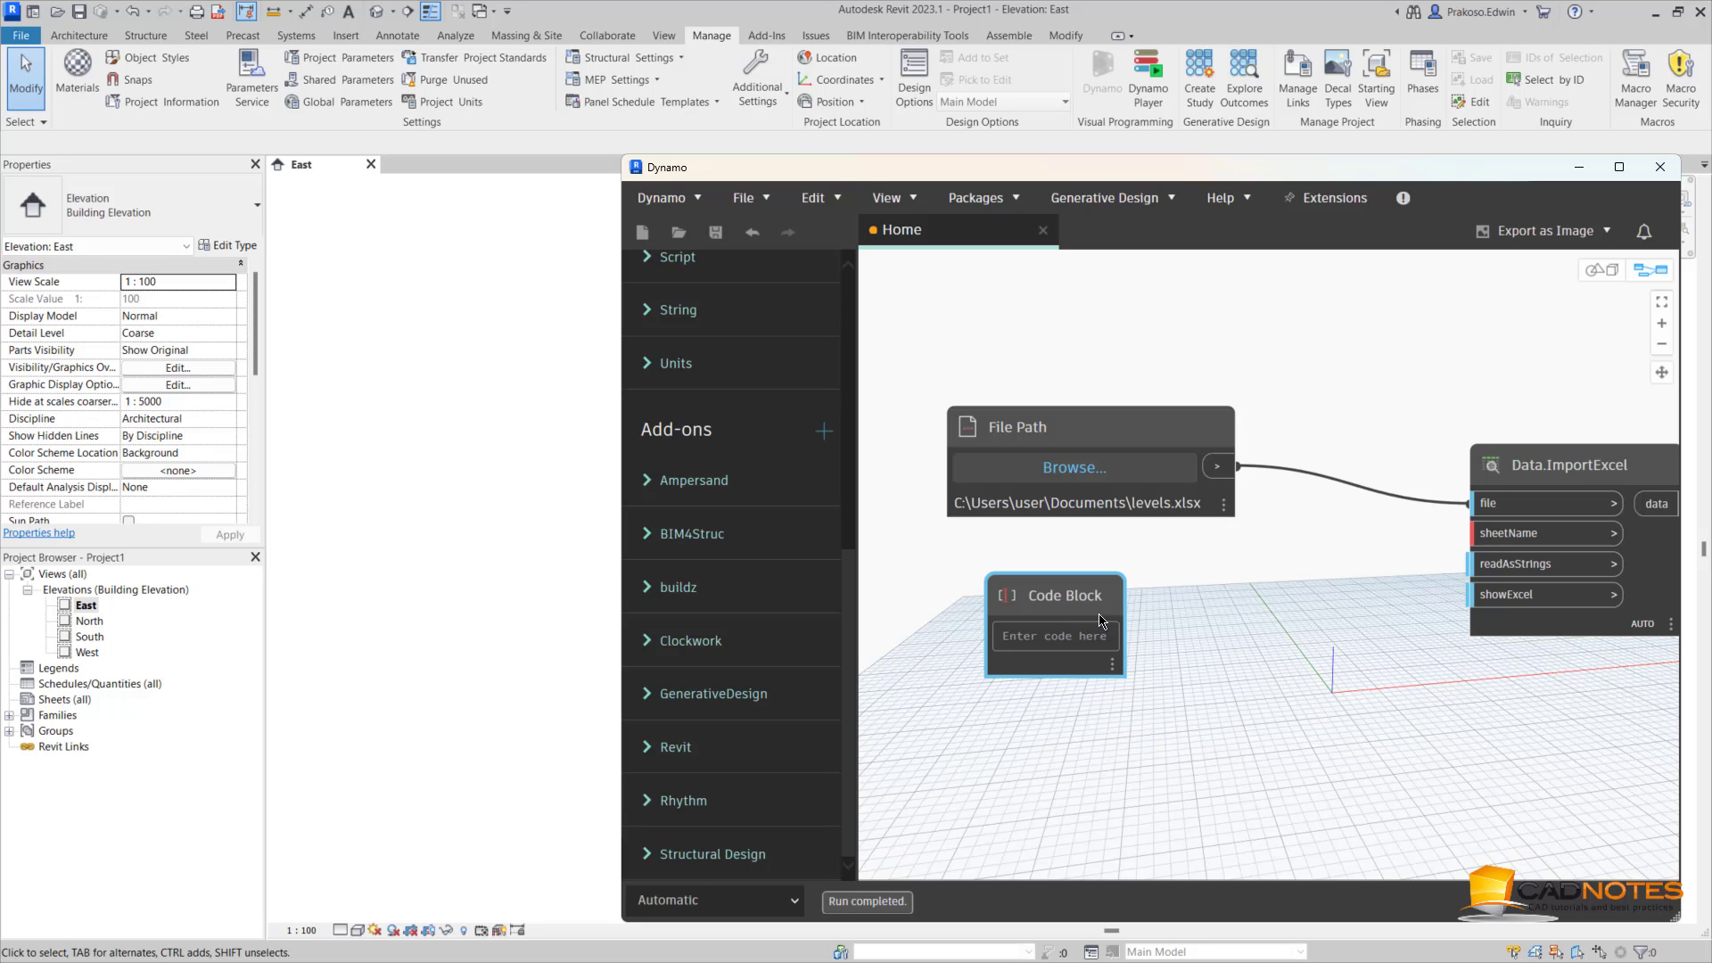
text(Shet)
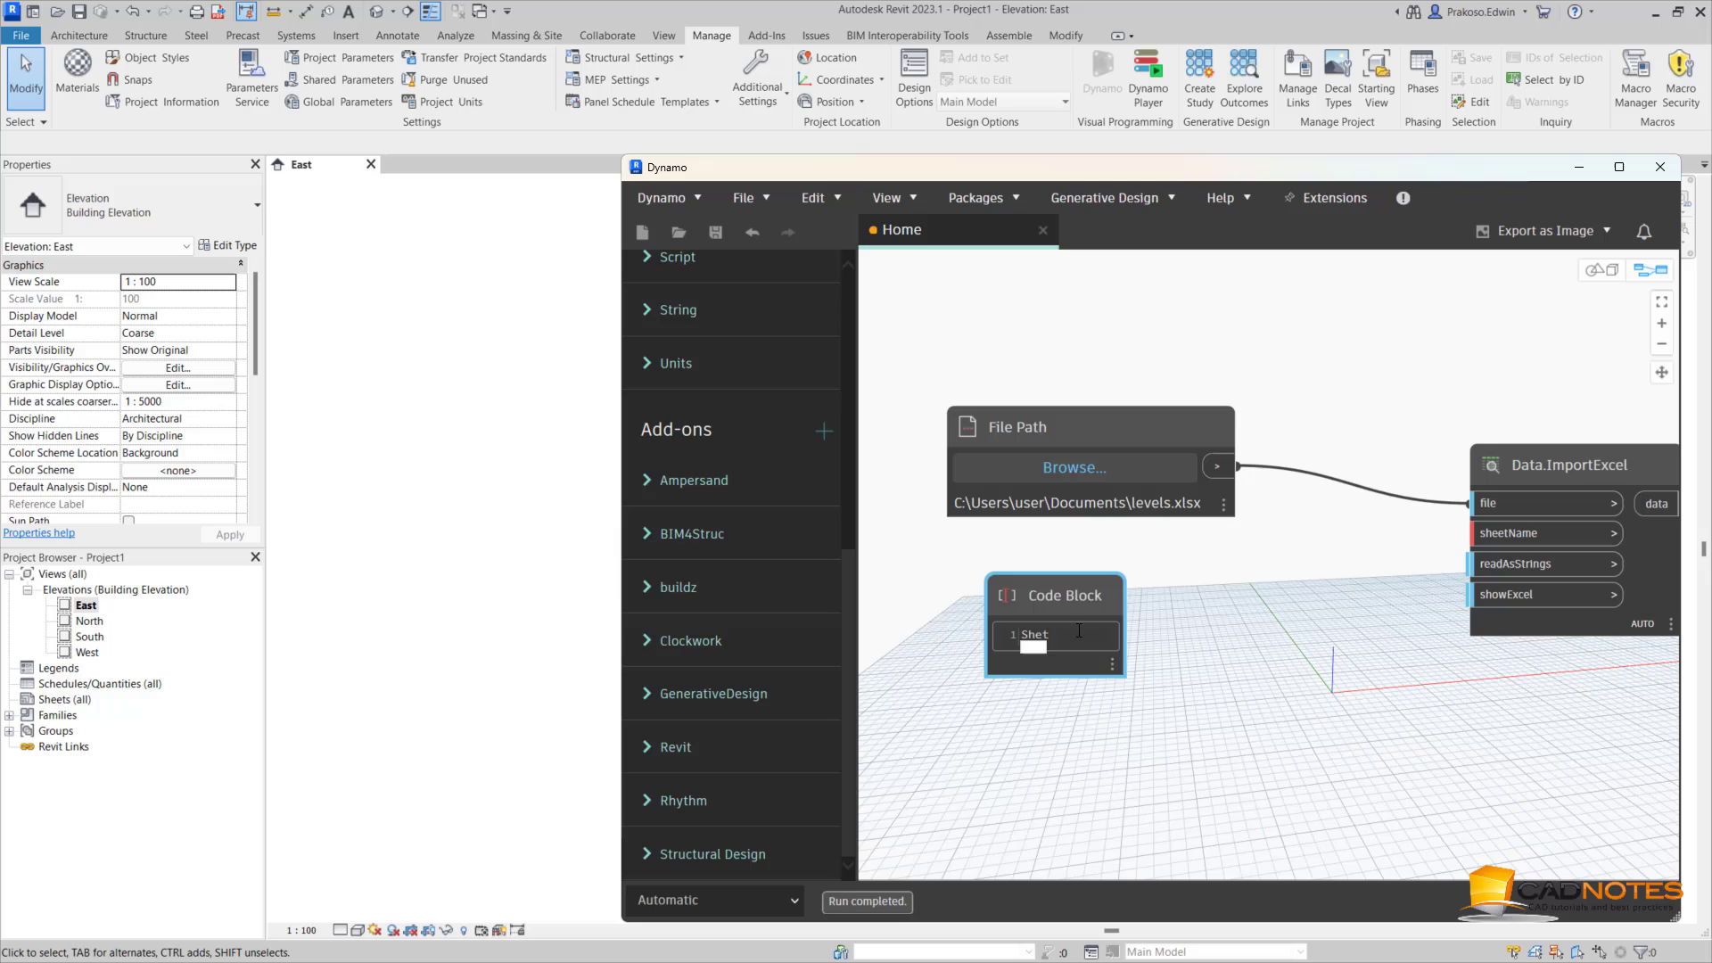
key(BackSpace)
text(ee)
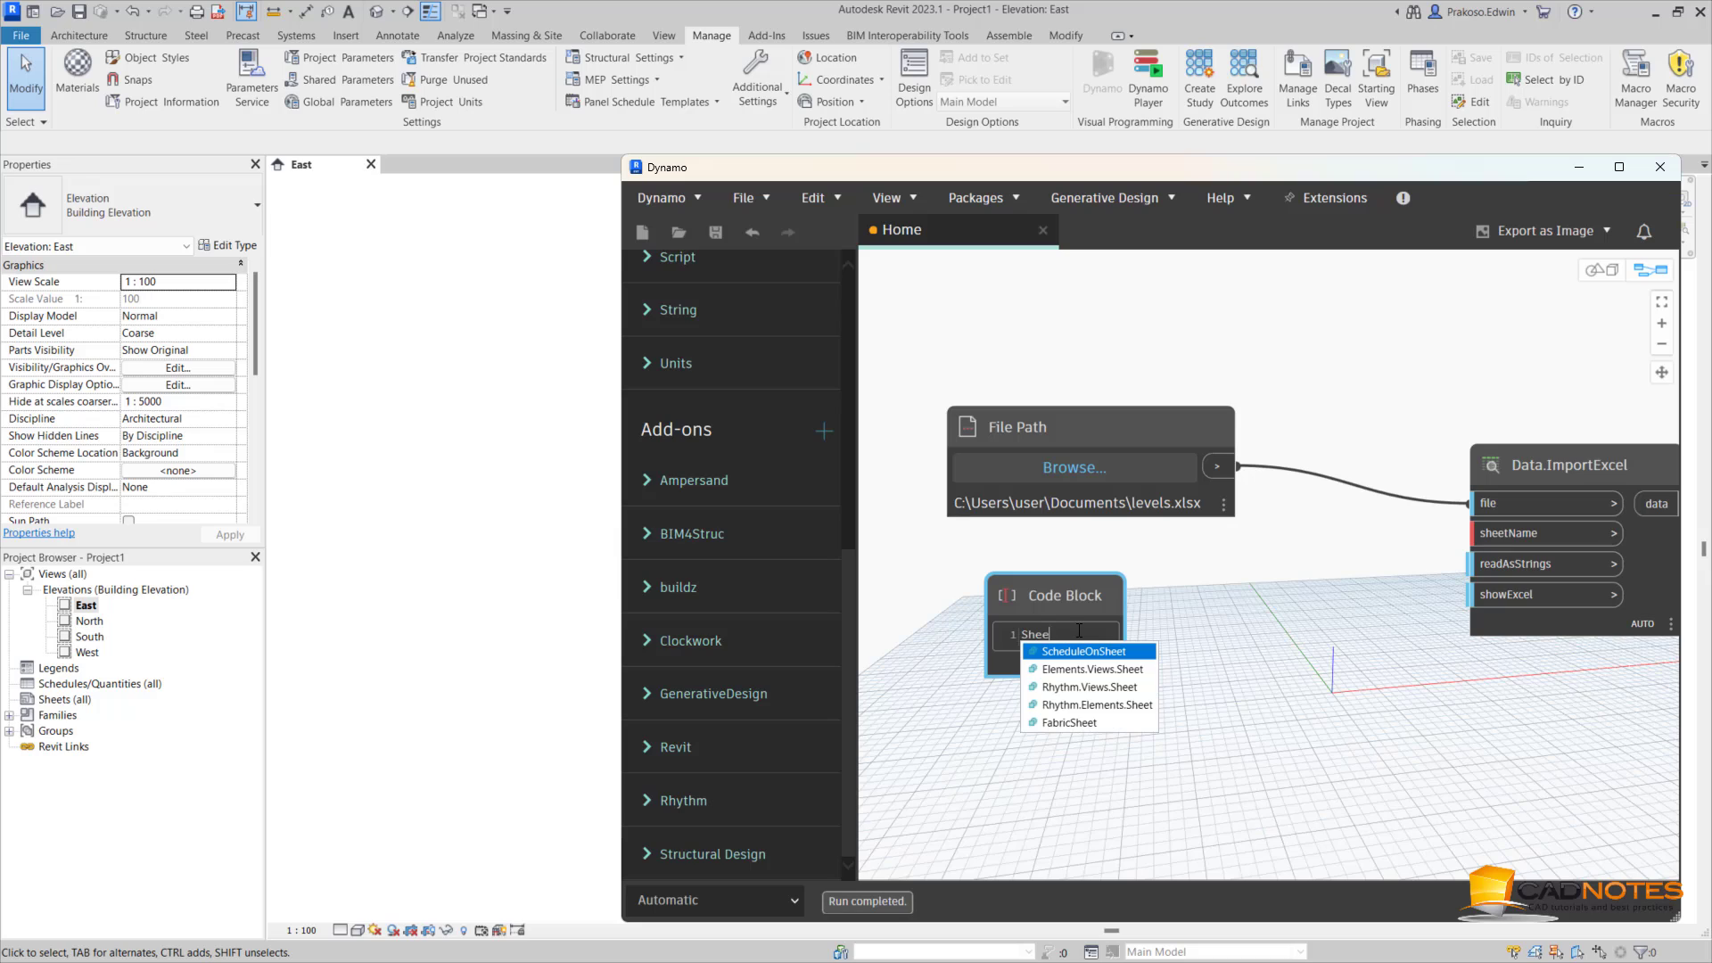
text(t1)
click(1140, 620)
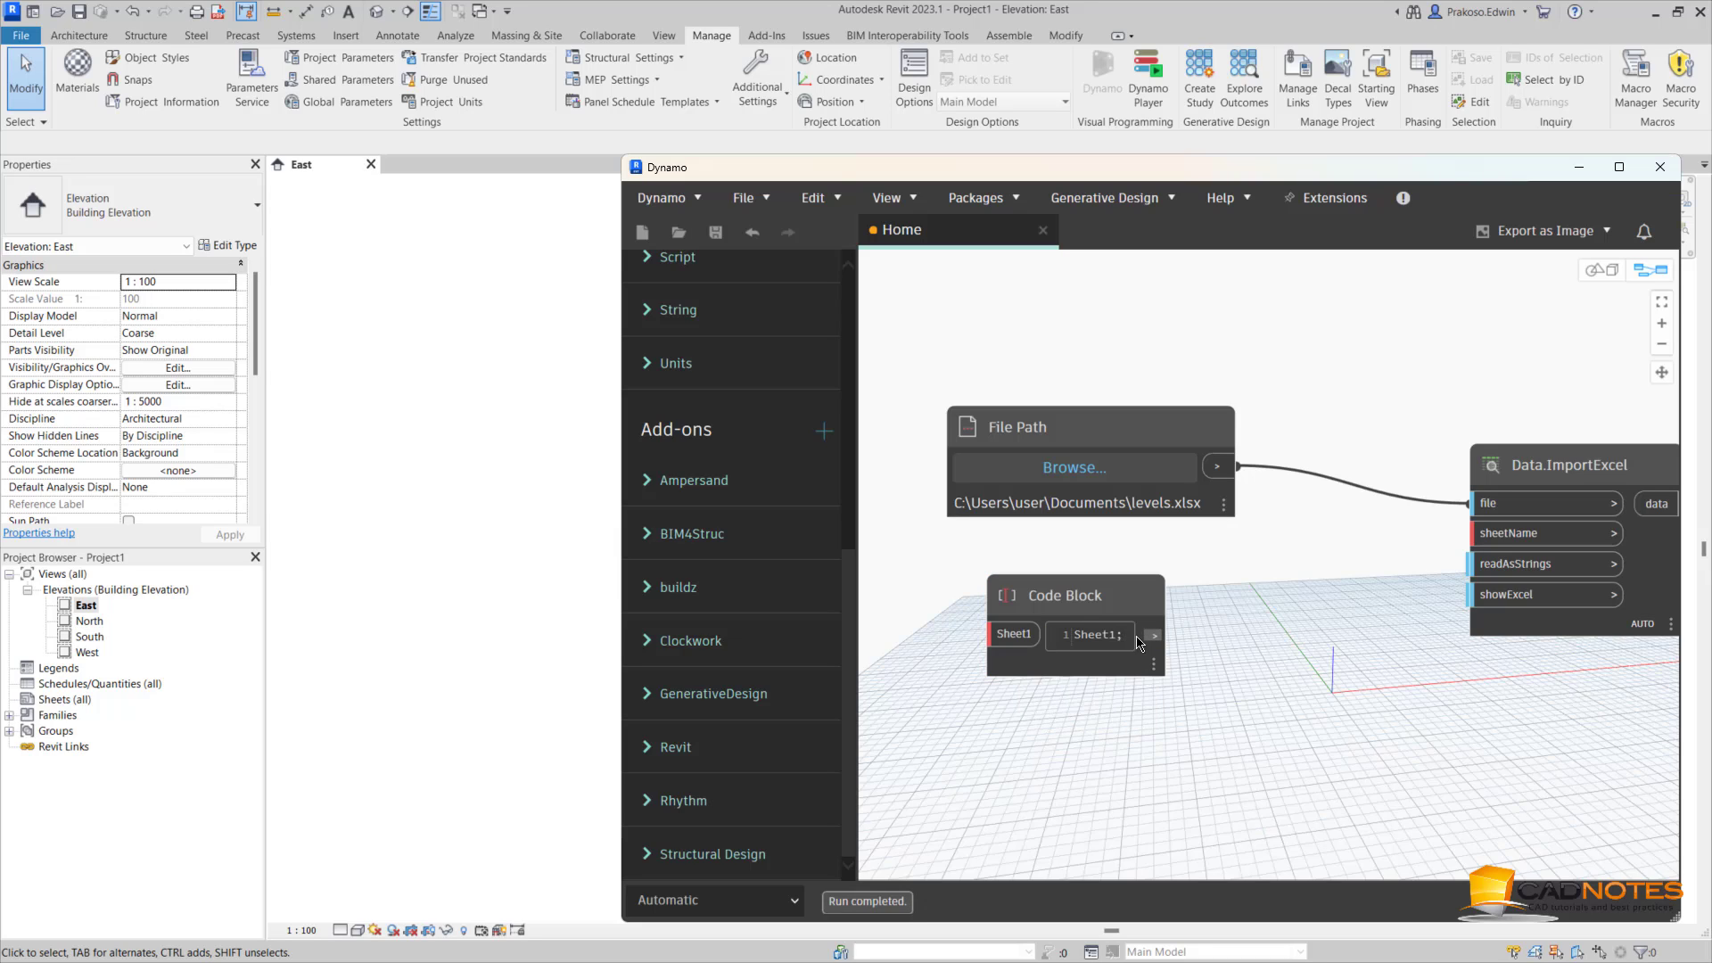
click(1115, 638)
text(")
key(Home)
text(")
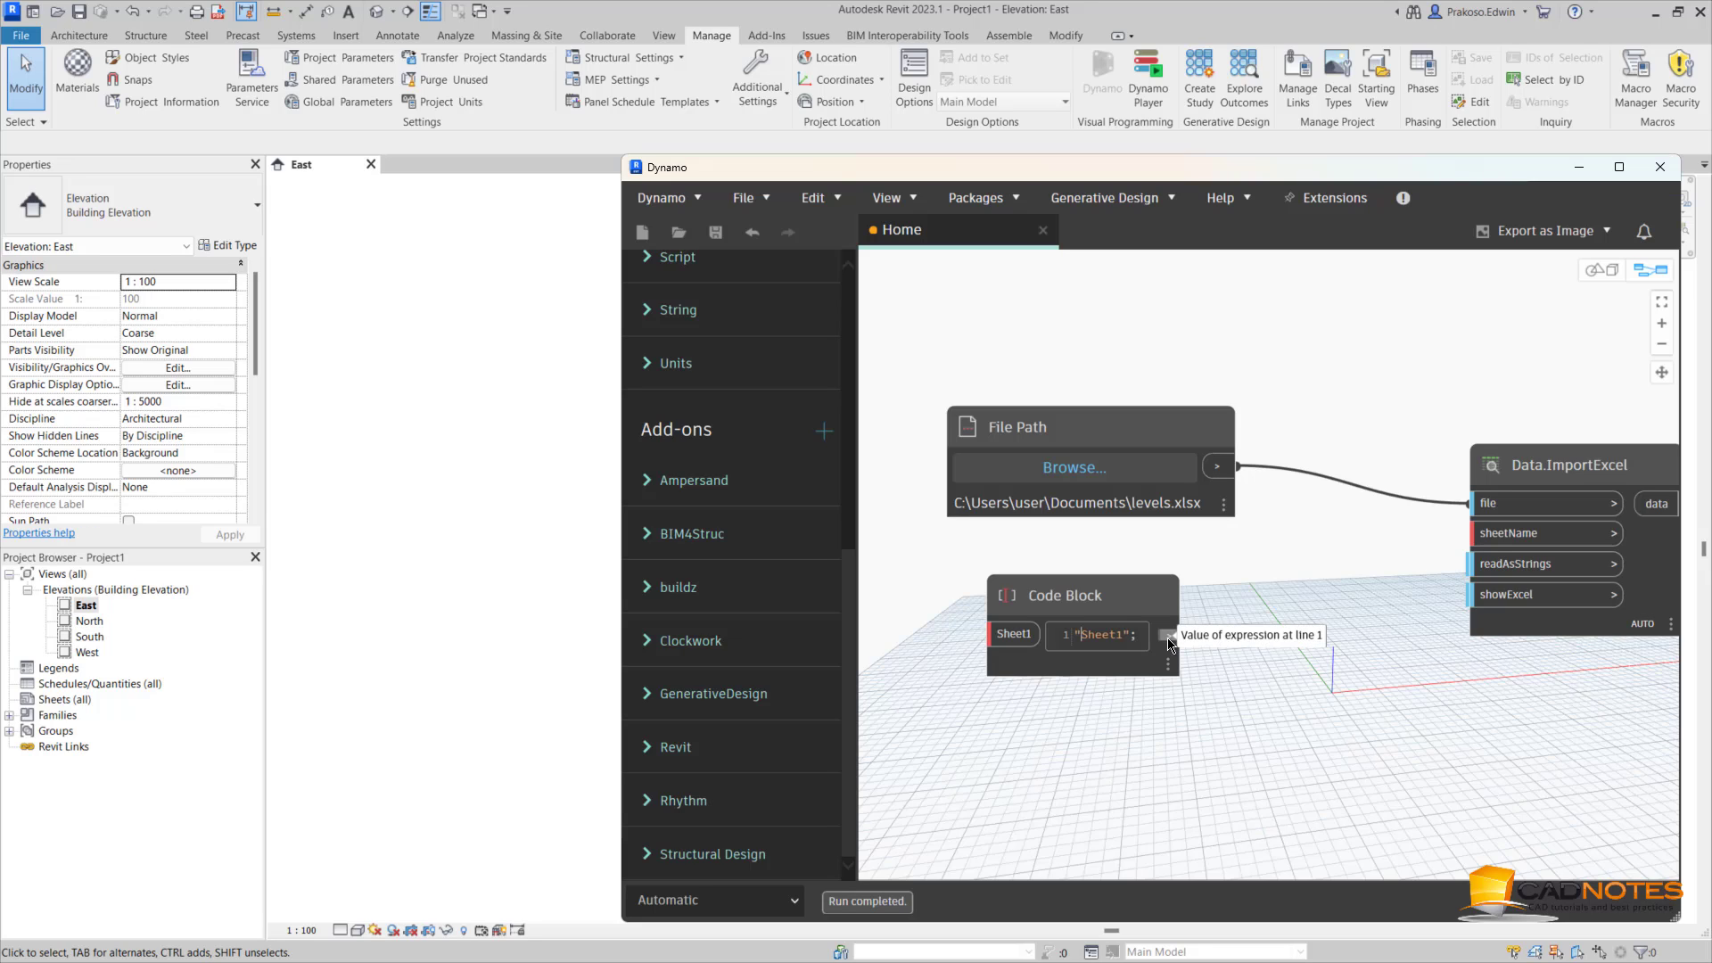
click(1216, 625)
Wire the "Sheet1" Code Block to sheetName and disconnect the file path wire
drag(1113, 635, 1499, 538)
mouse_move(1498, 411)
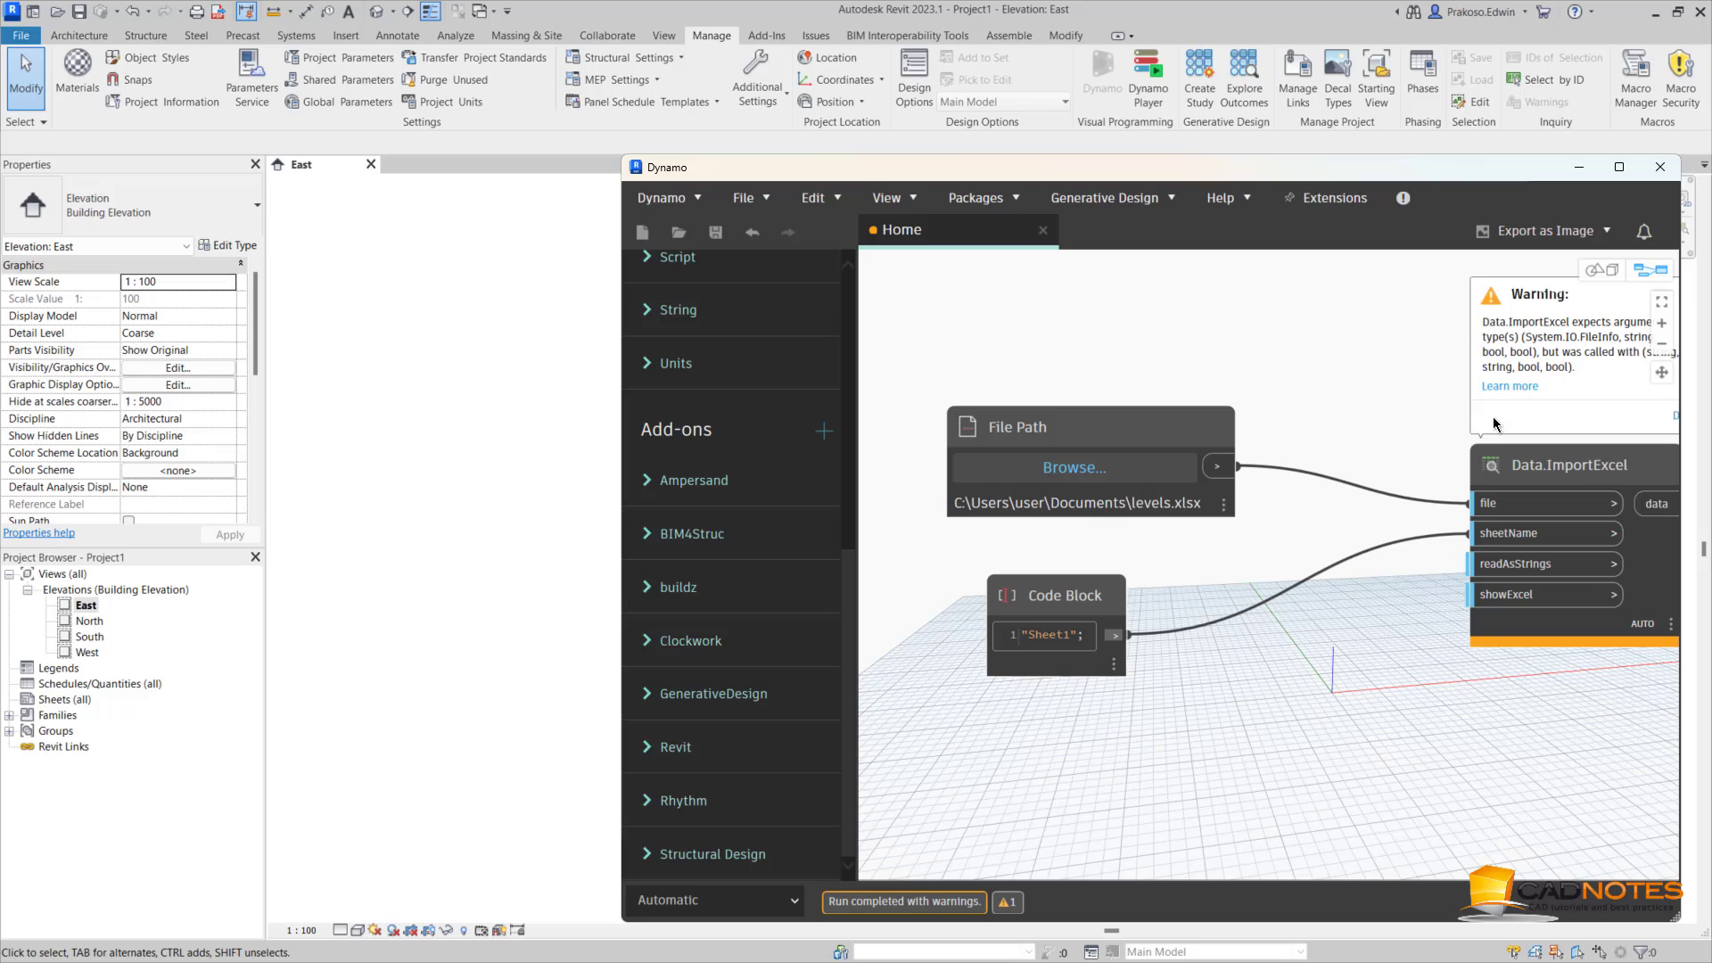
middle_drag(1498, 411, 1294, 484)
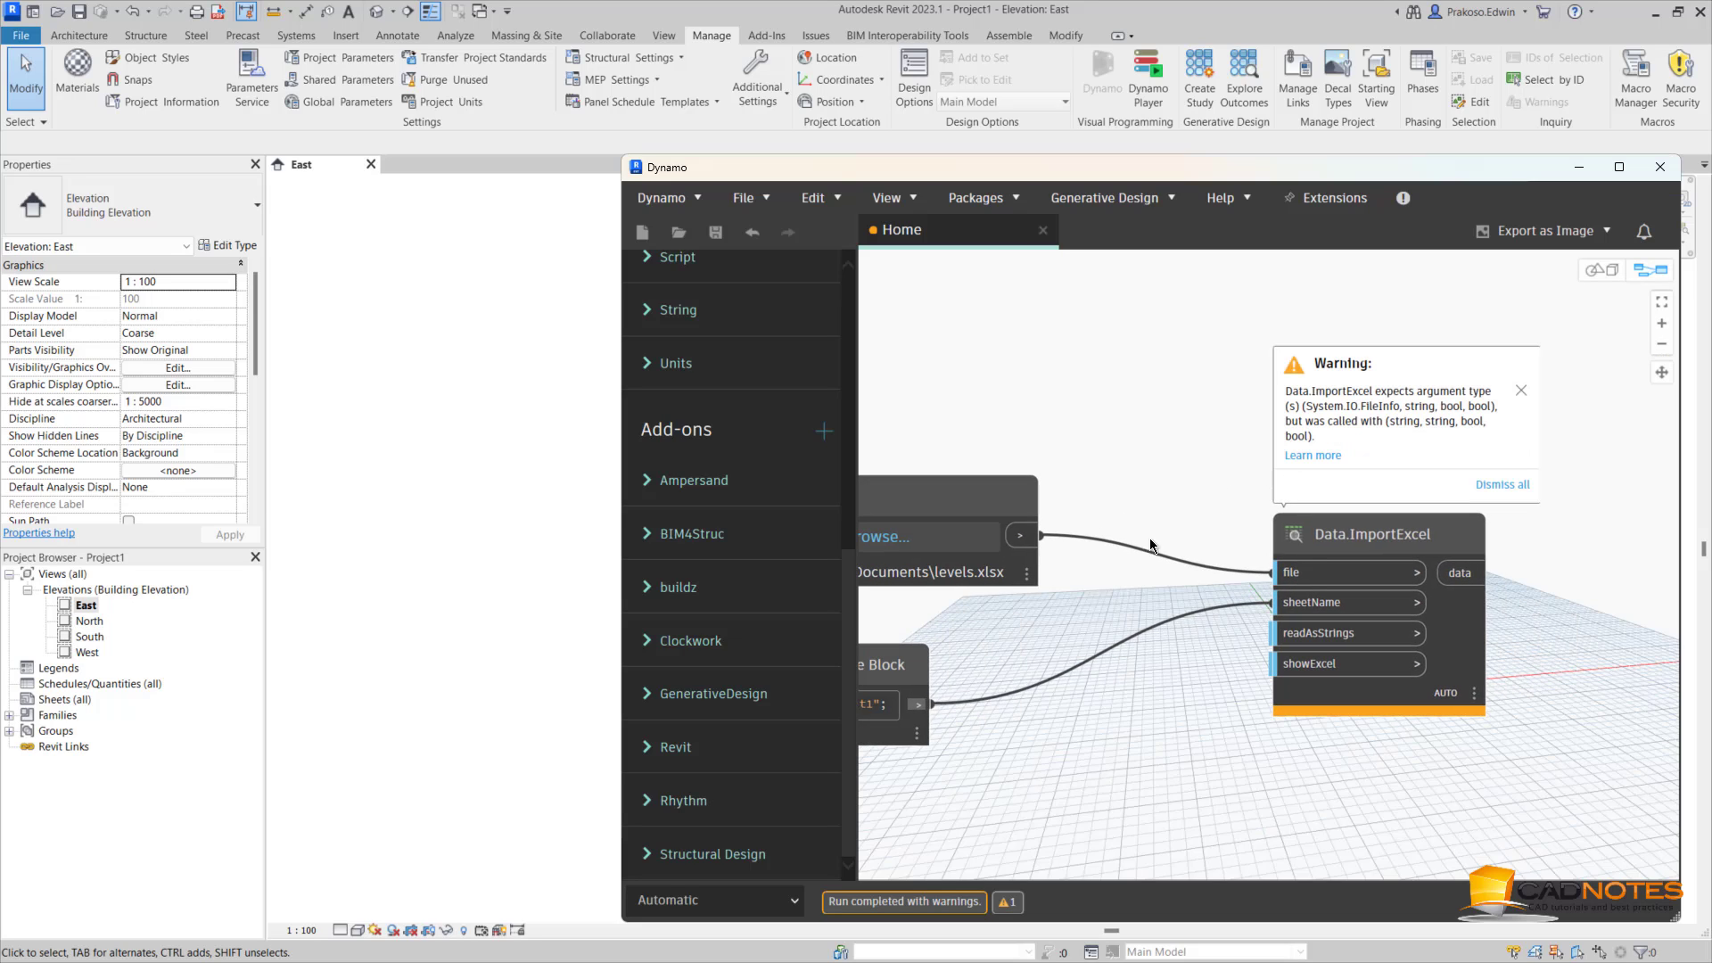
drag(1285, 572, 1196, 528)
Route the file path through a new File From Path node into Data.ImportExcel and show its level data
right_click(1194, 528)
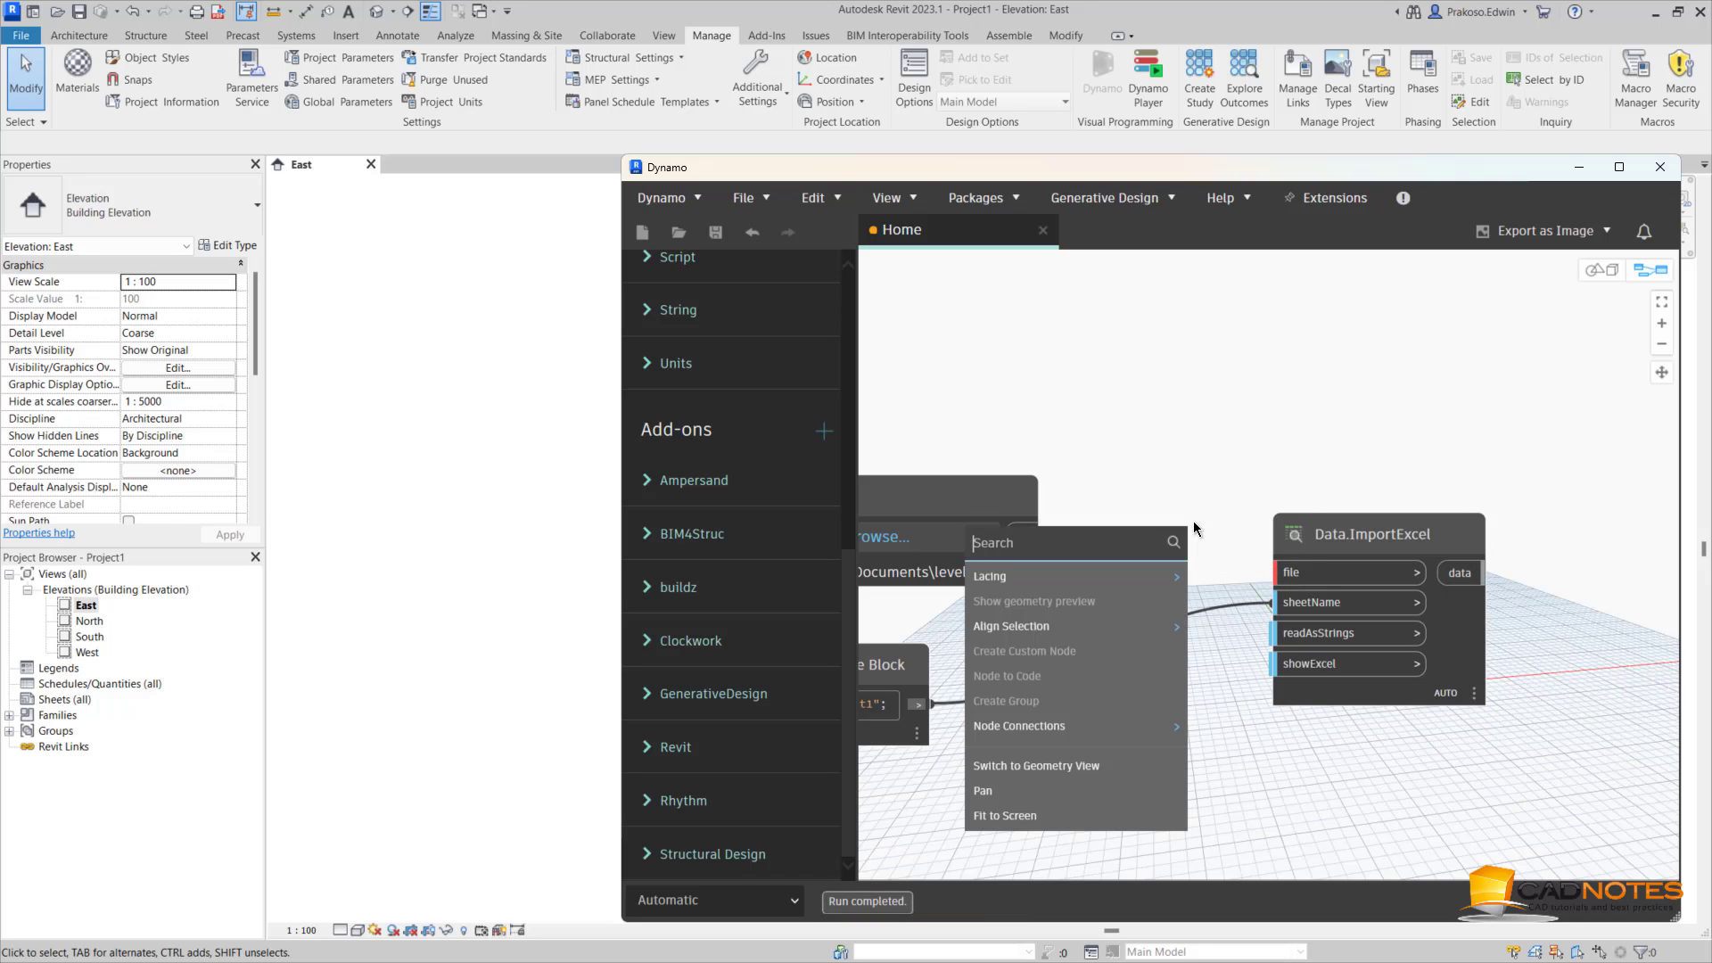
text(file)
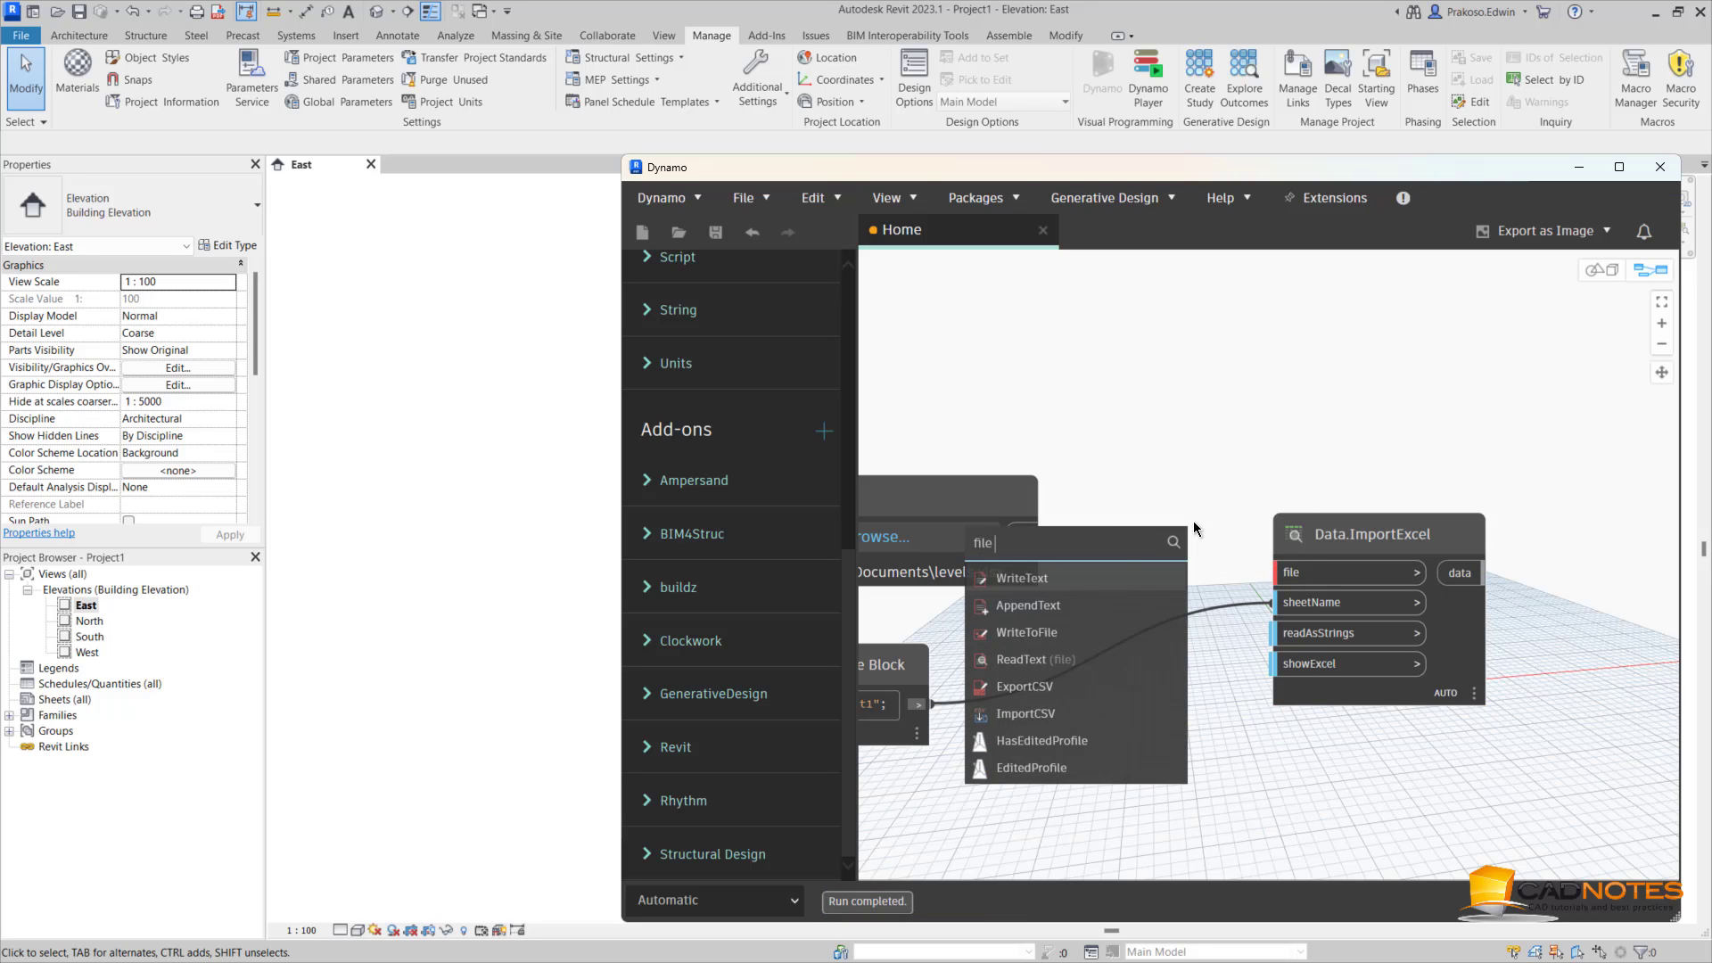
text( from)
click(1108, 582)
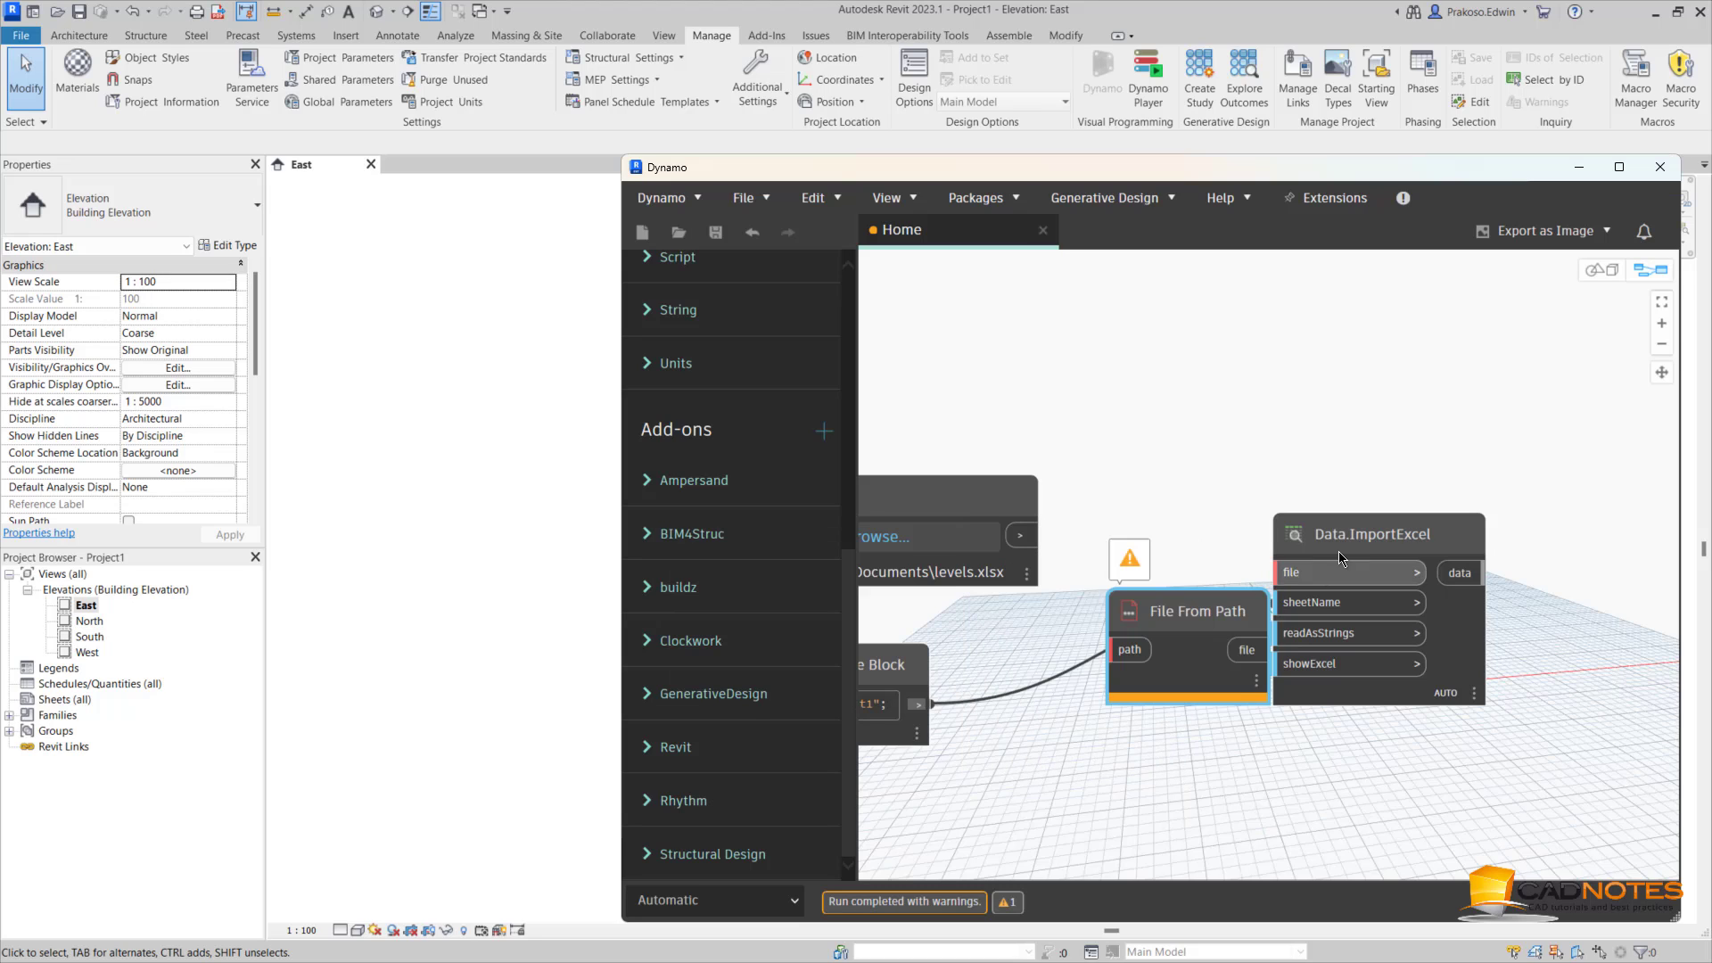
drag(1197, 591, 1229, 475)
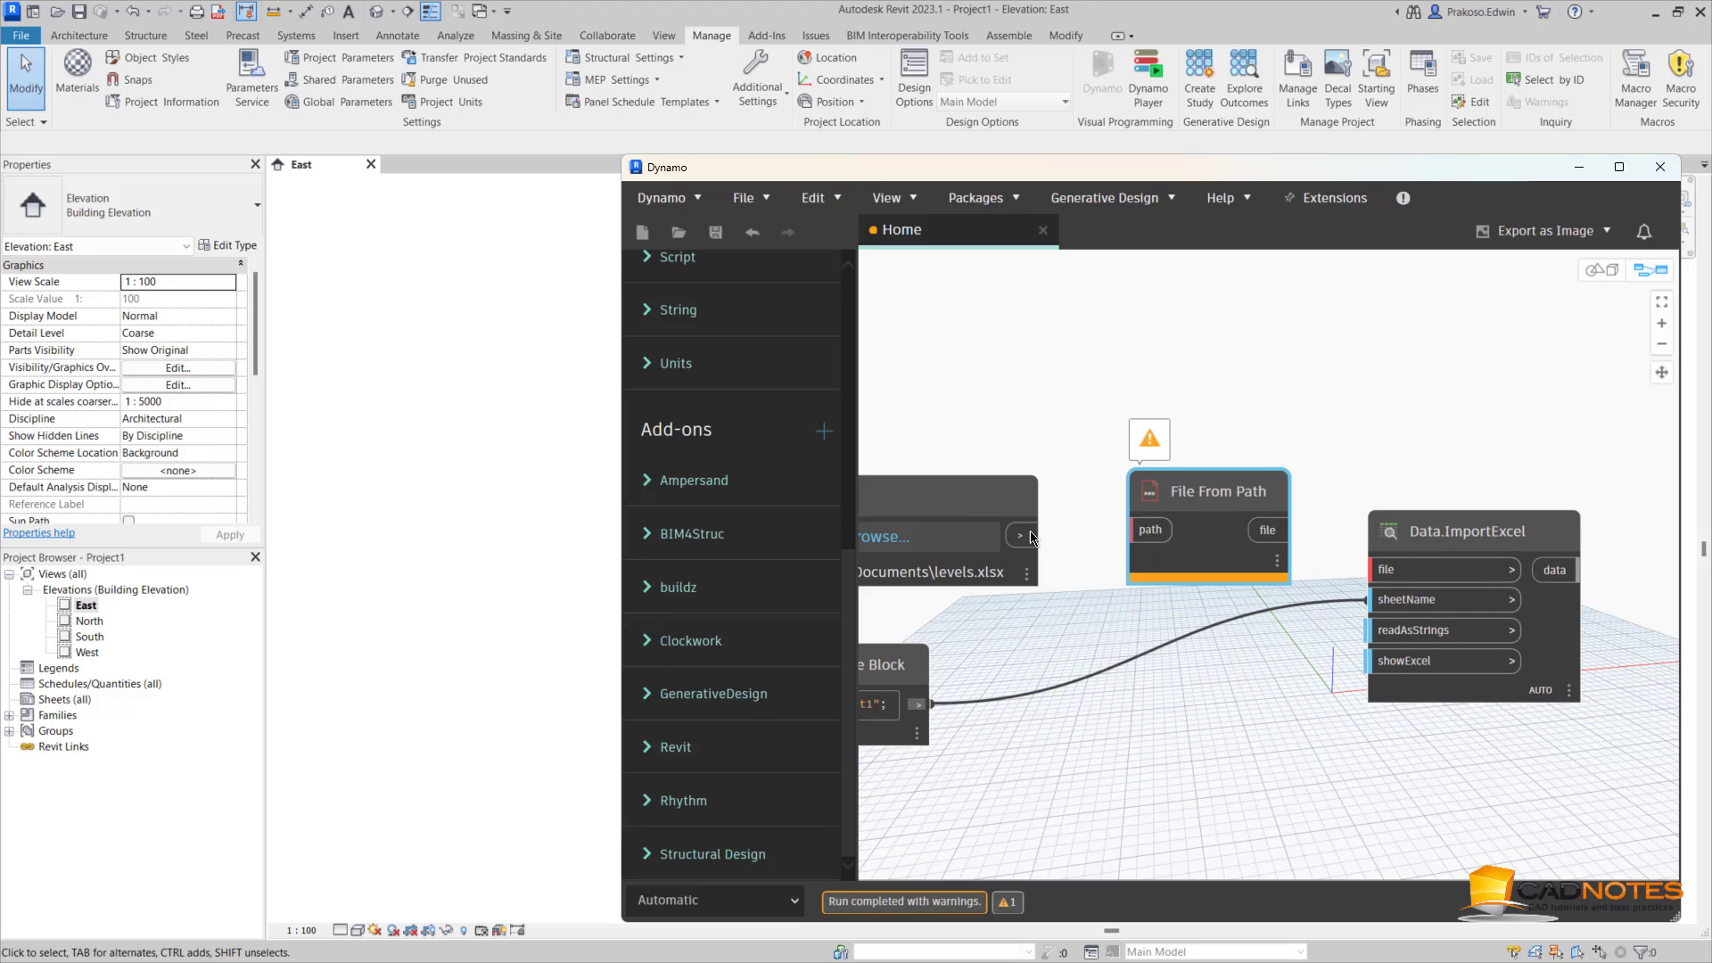
drag(1021, 535, 1138, 530)
drag(1268, 530, 1405, 568)
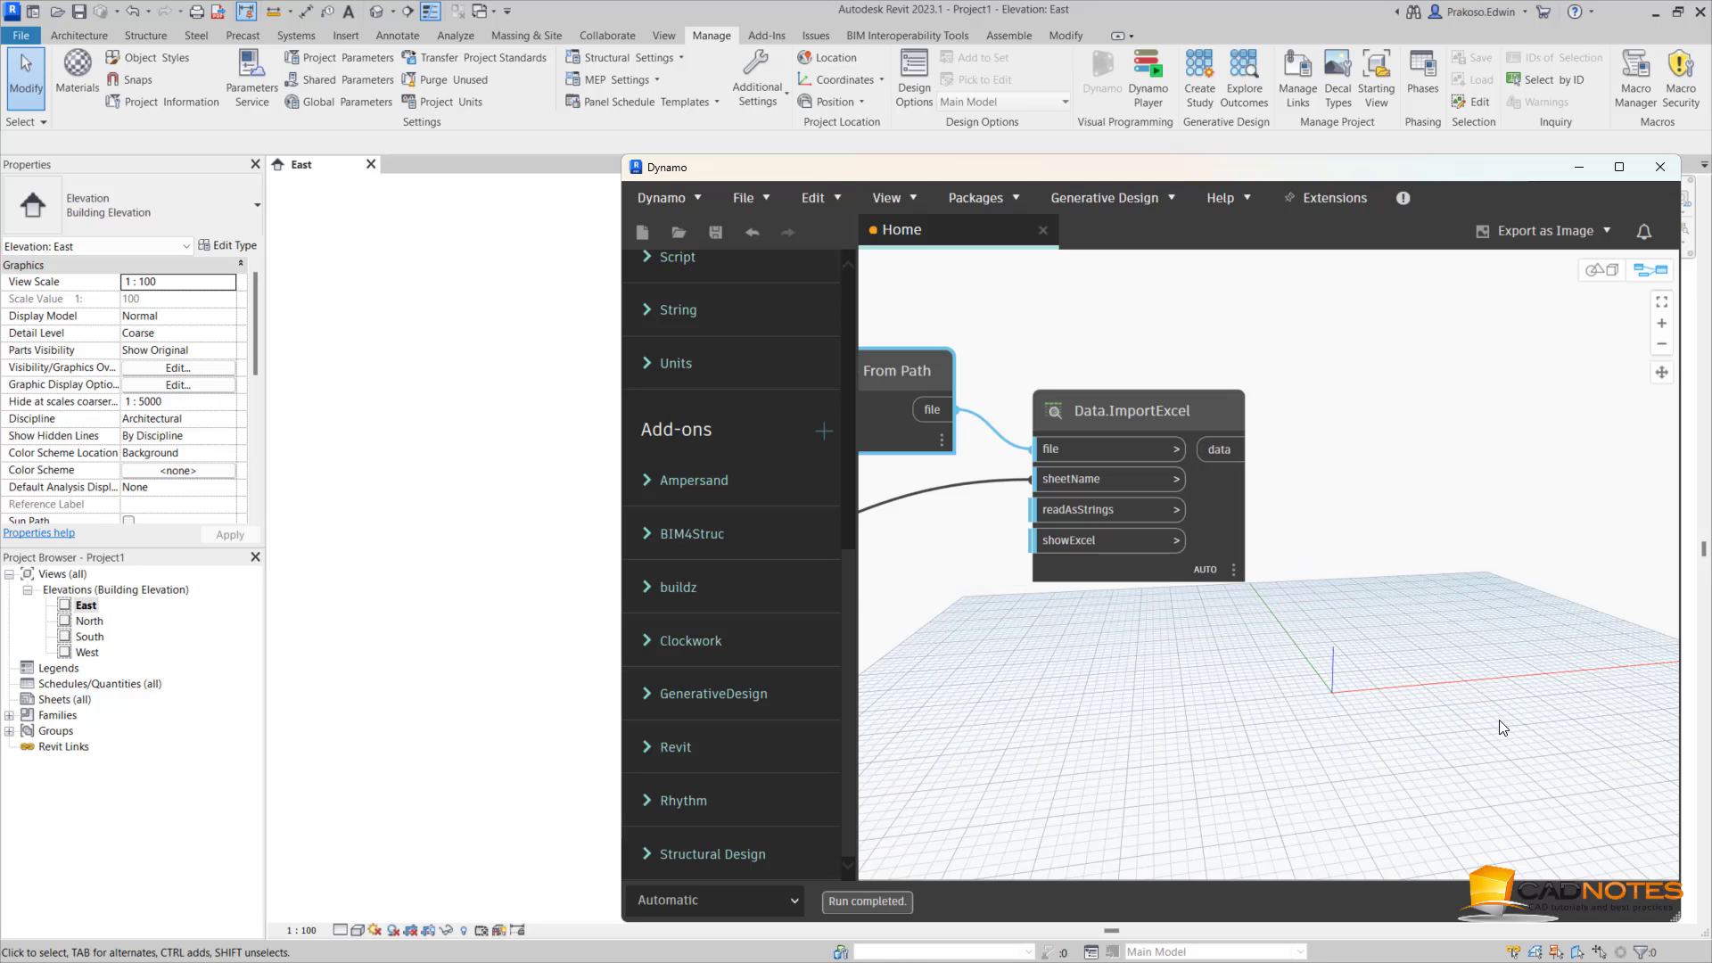
click(1277, 635)
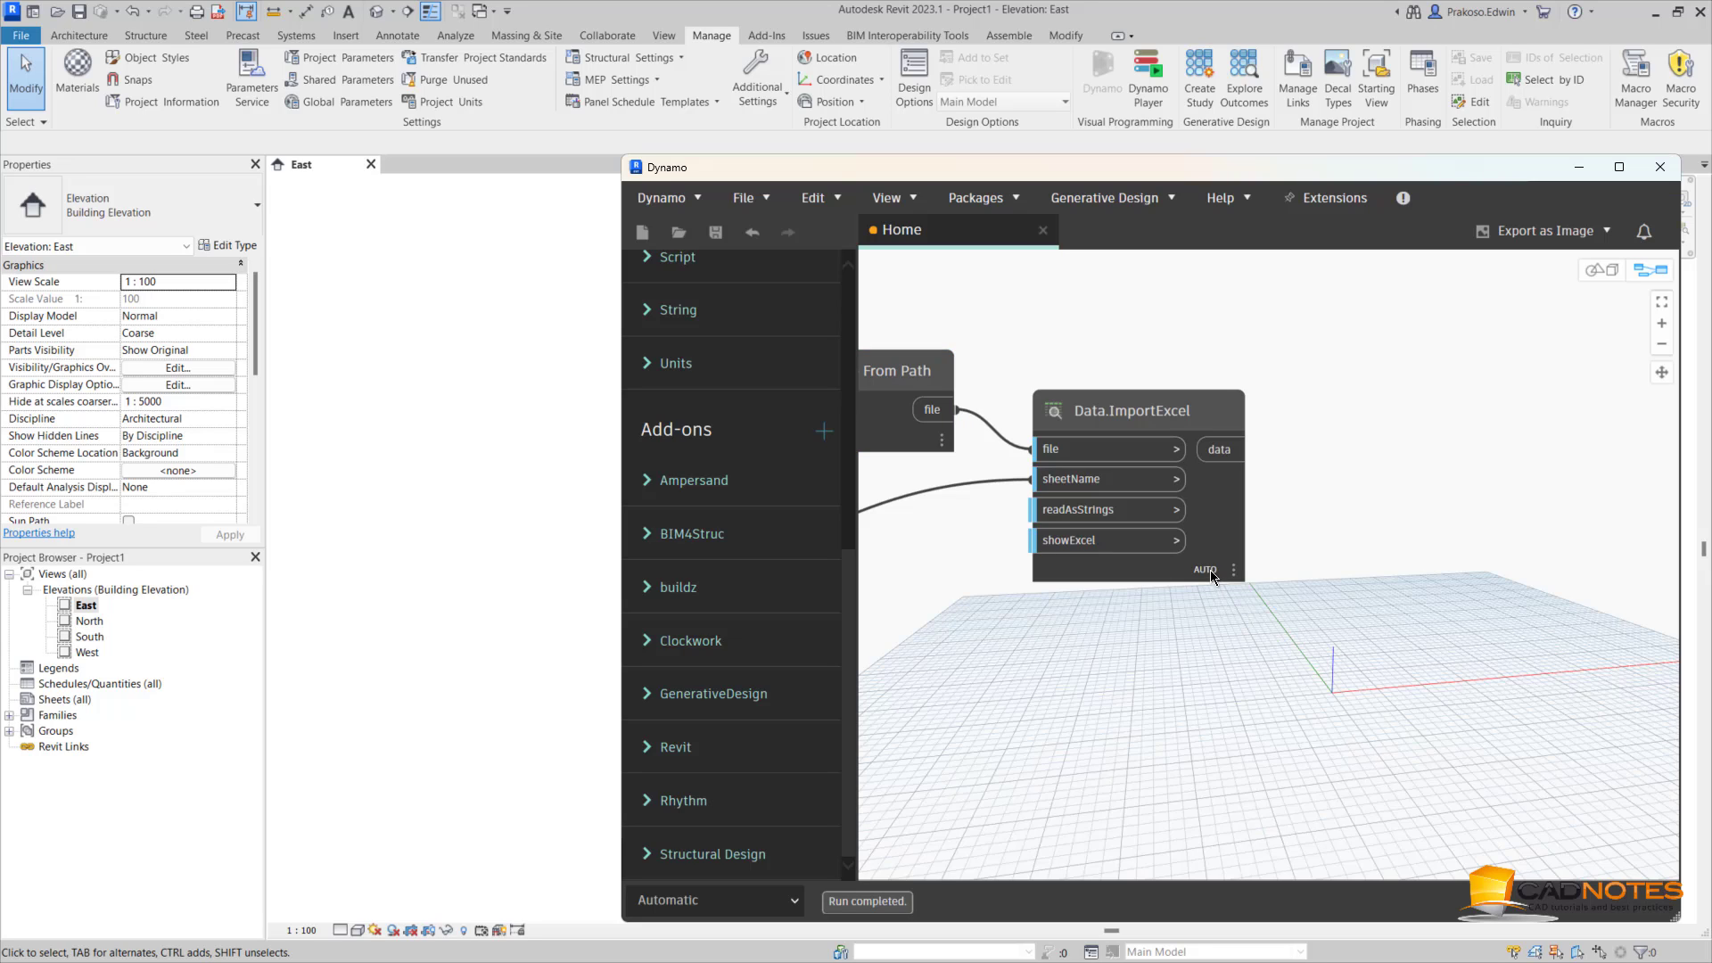
click(1230, 604)
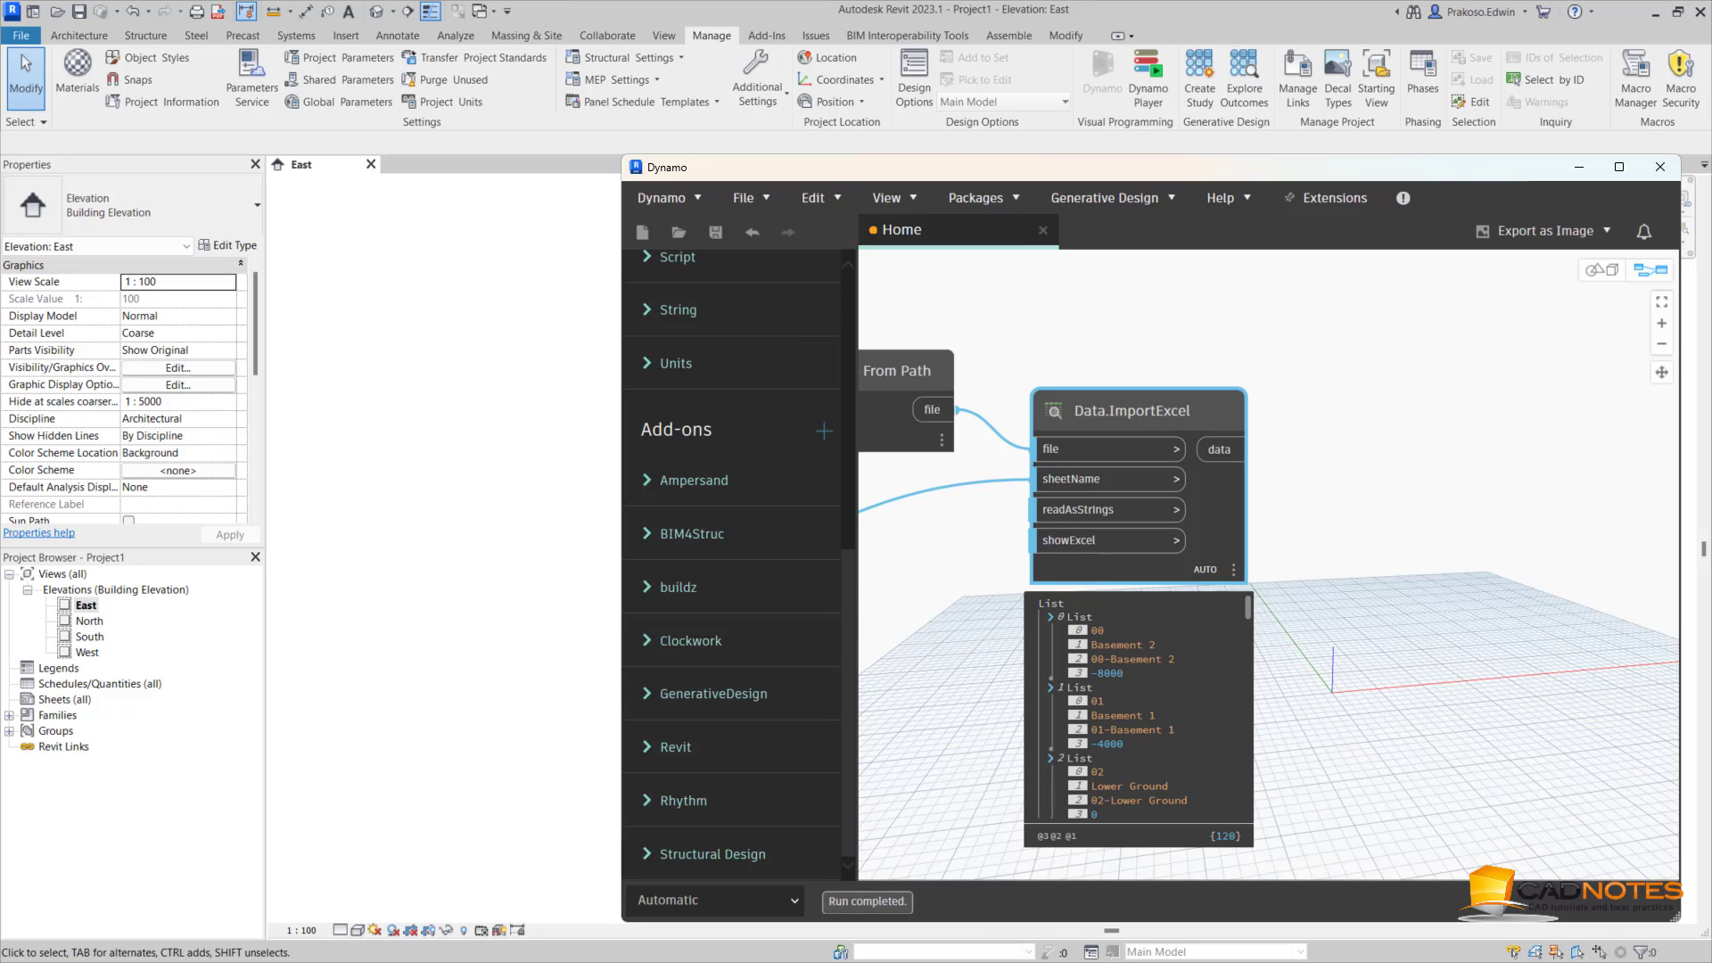
key(alt+Tab)
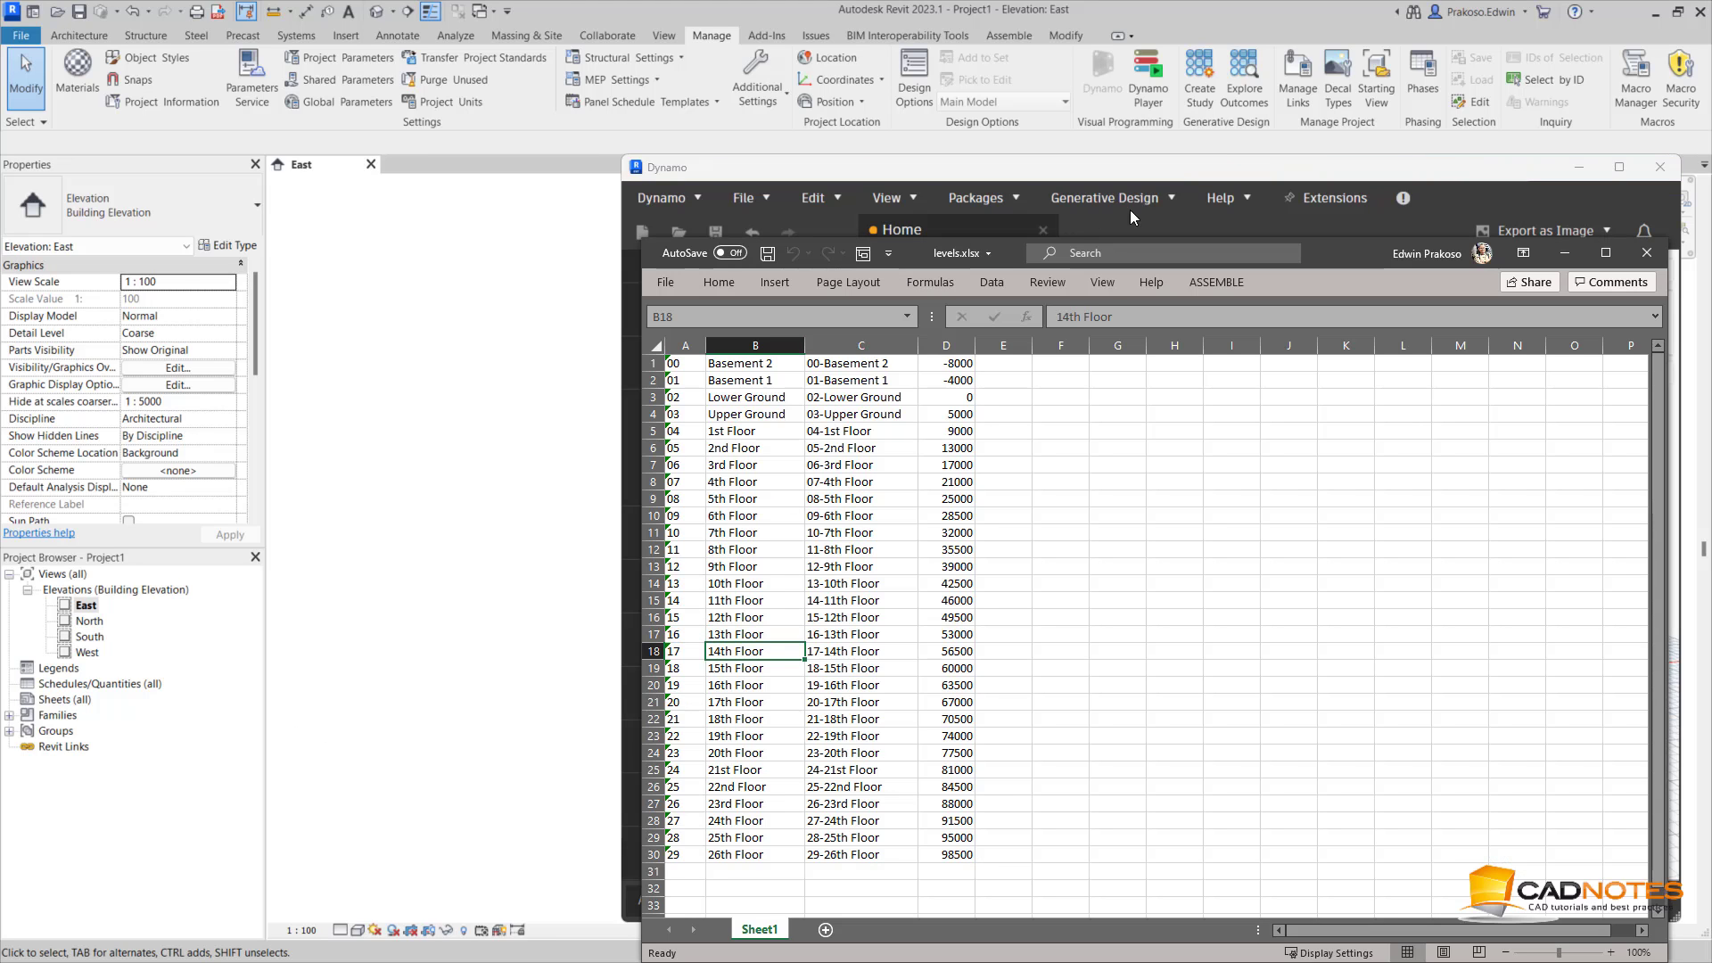
click(1131, 210)
drag(1281, 173, 1501, 246)
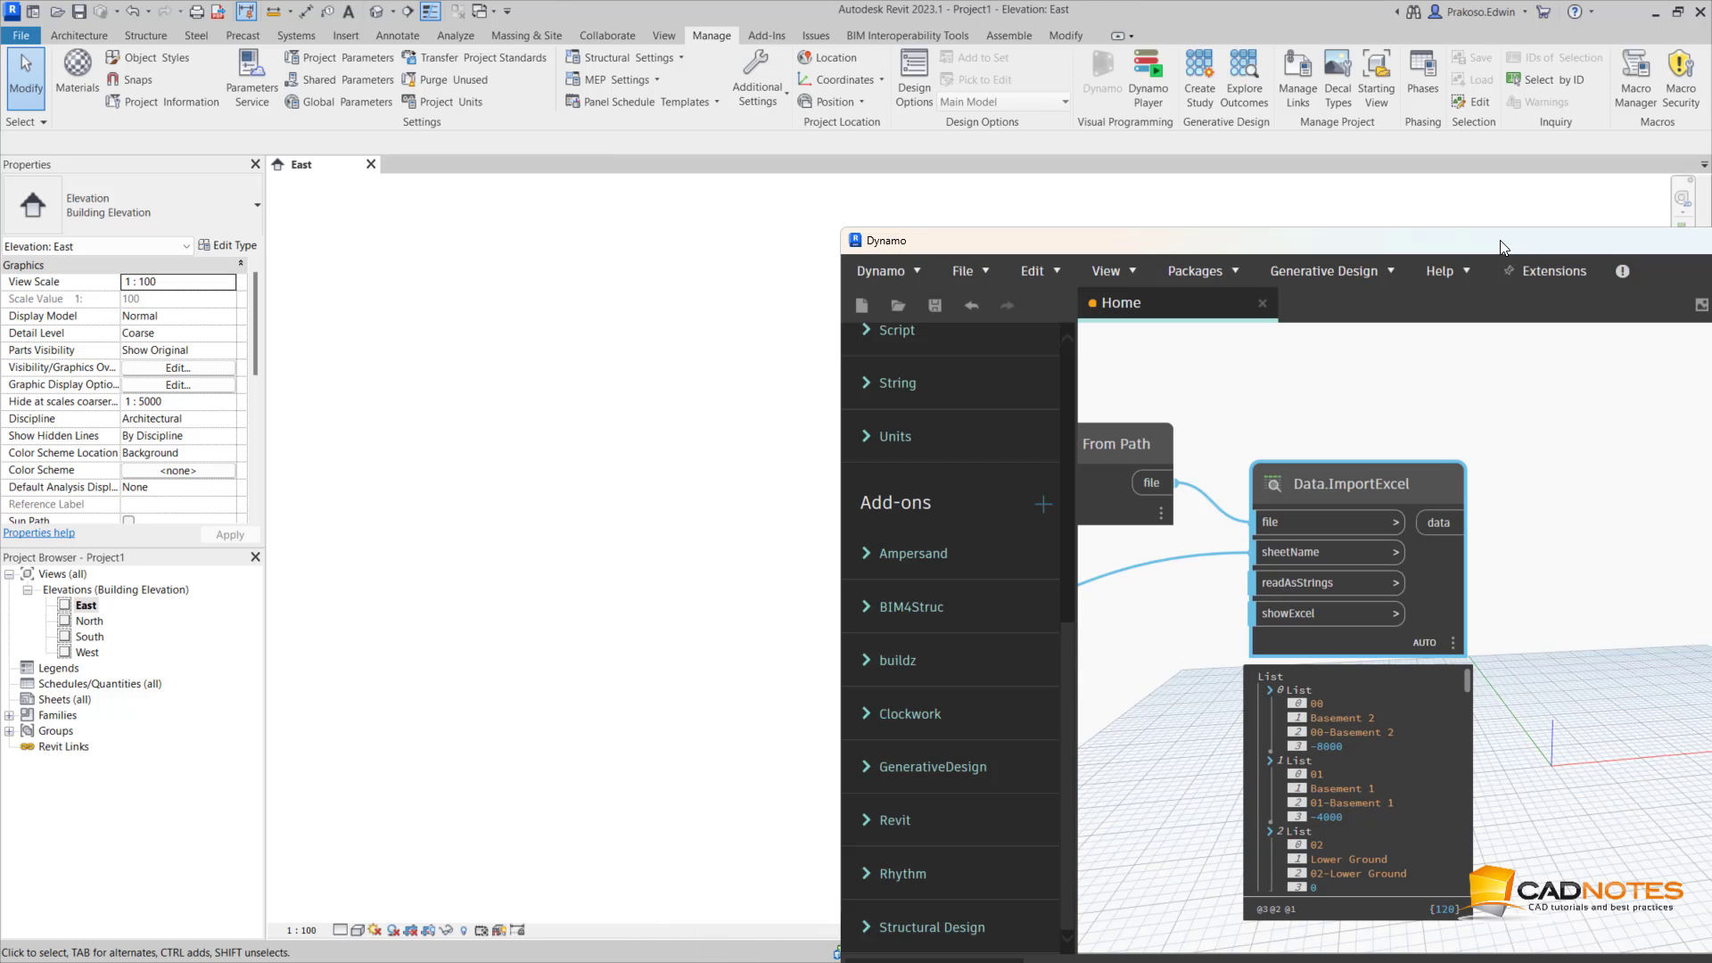
key(alt+Tab)
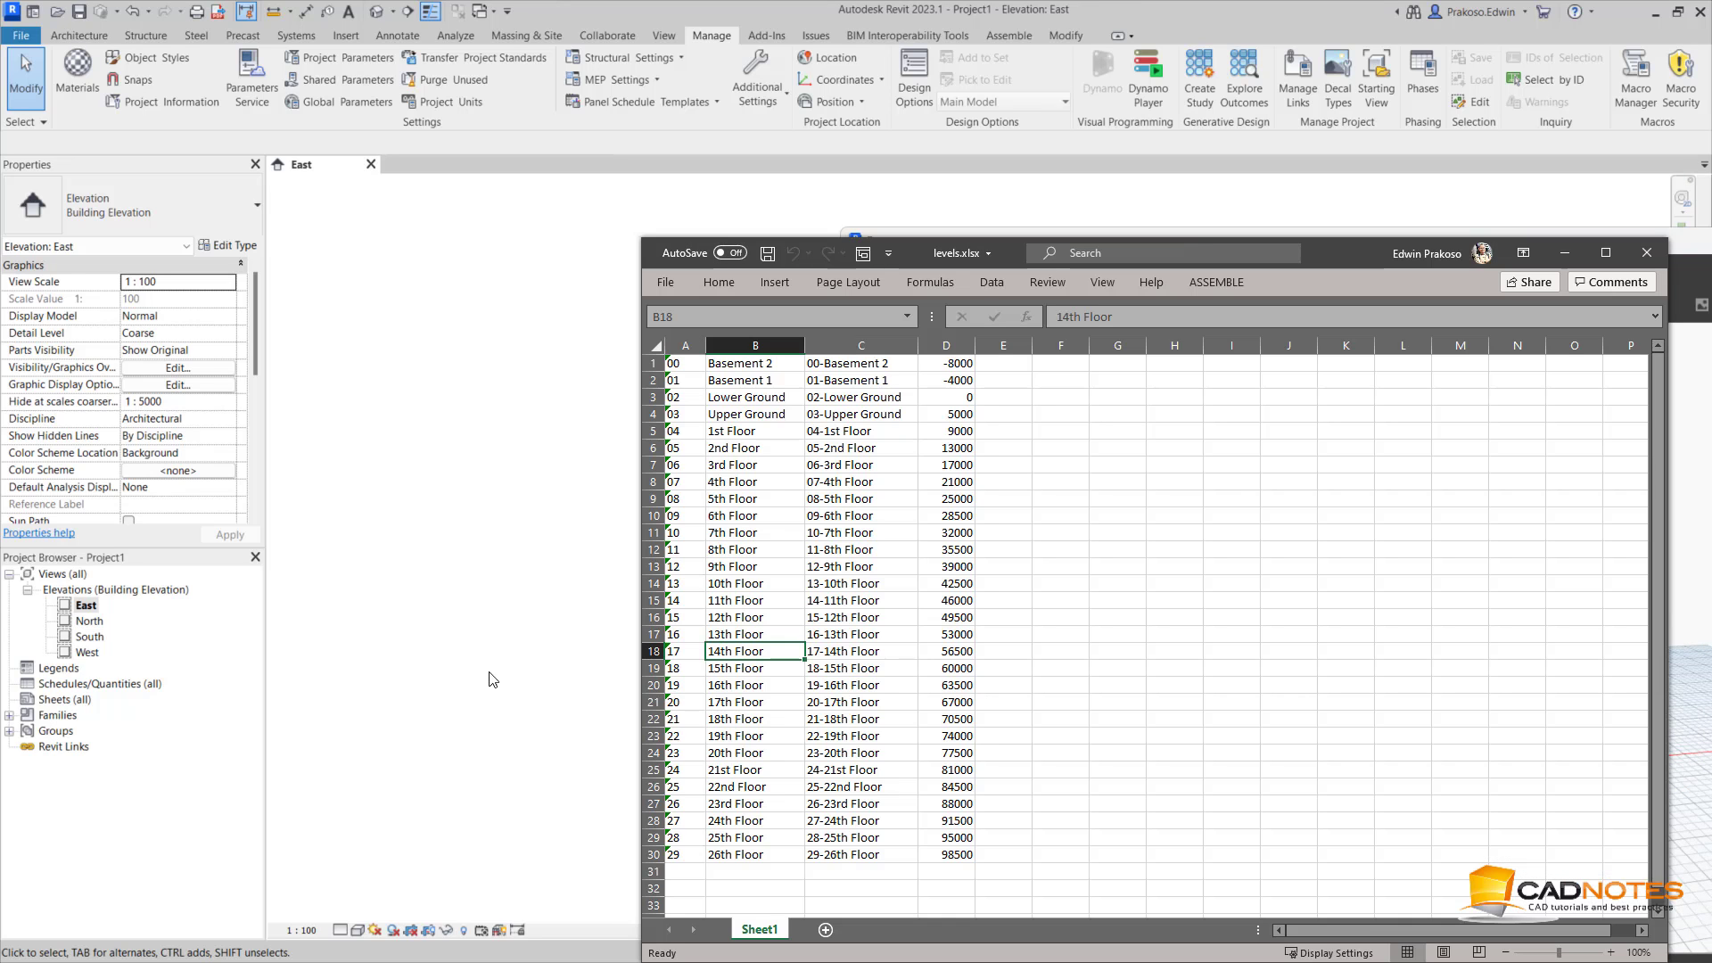
click(684, 348)
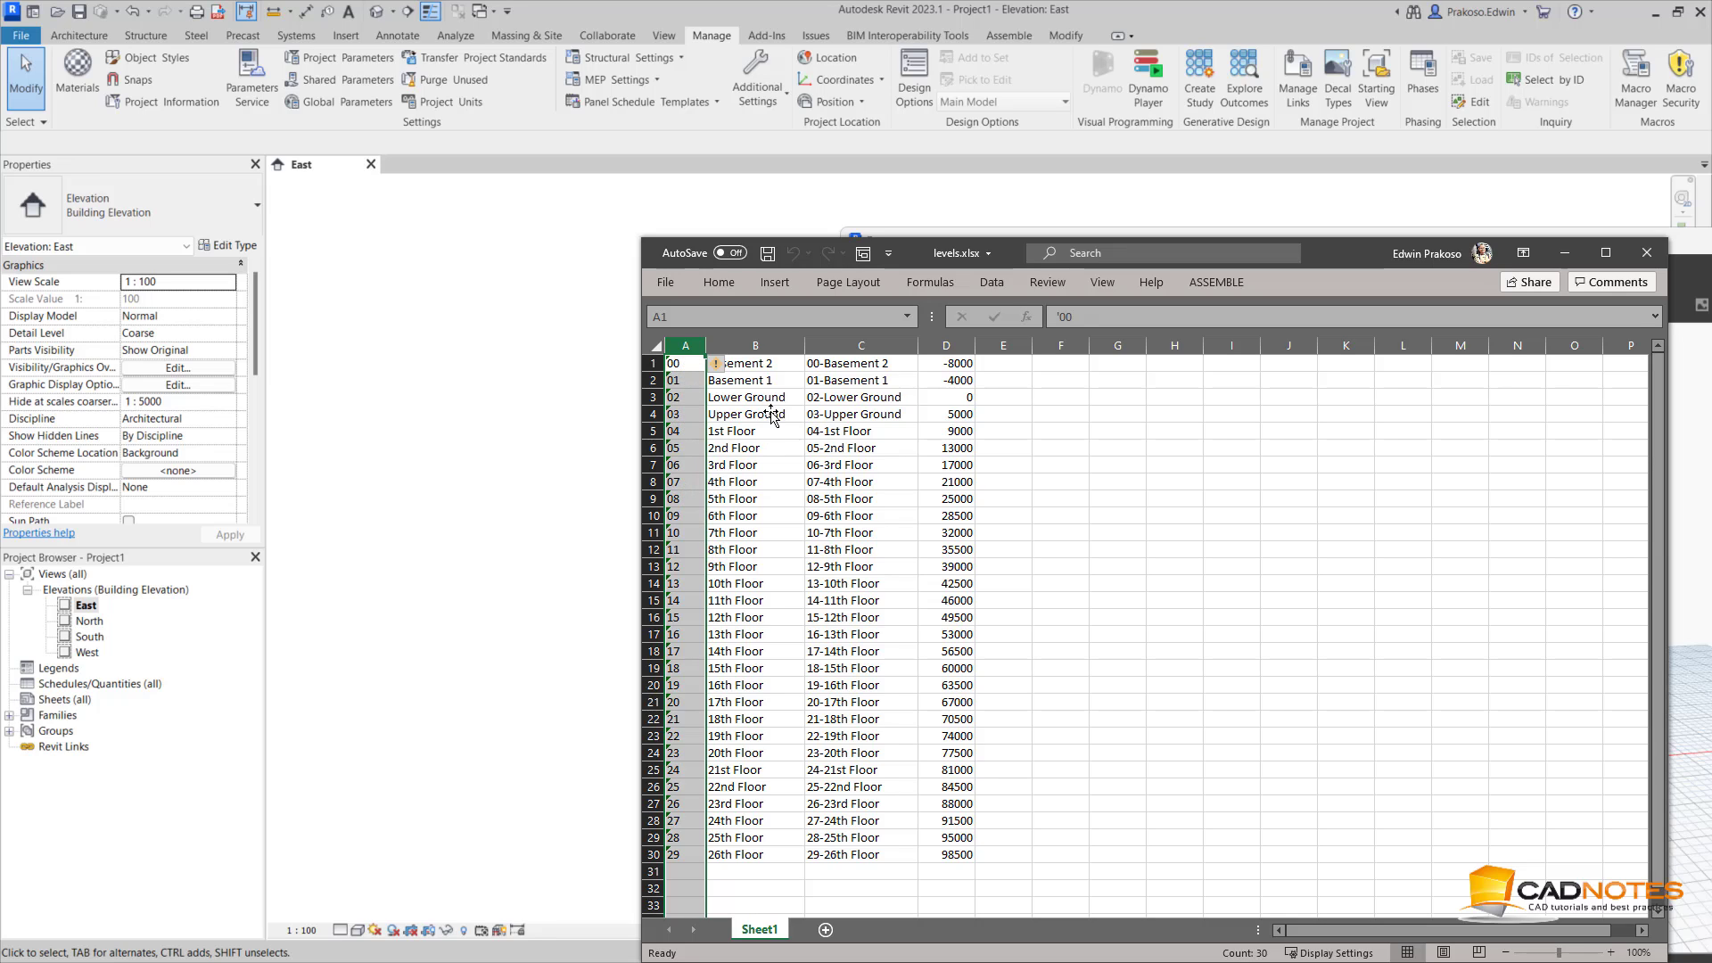
click(755, 346)
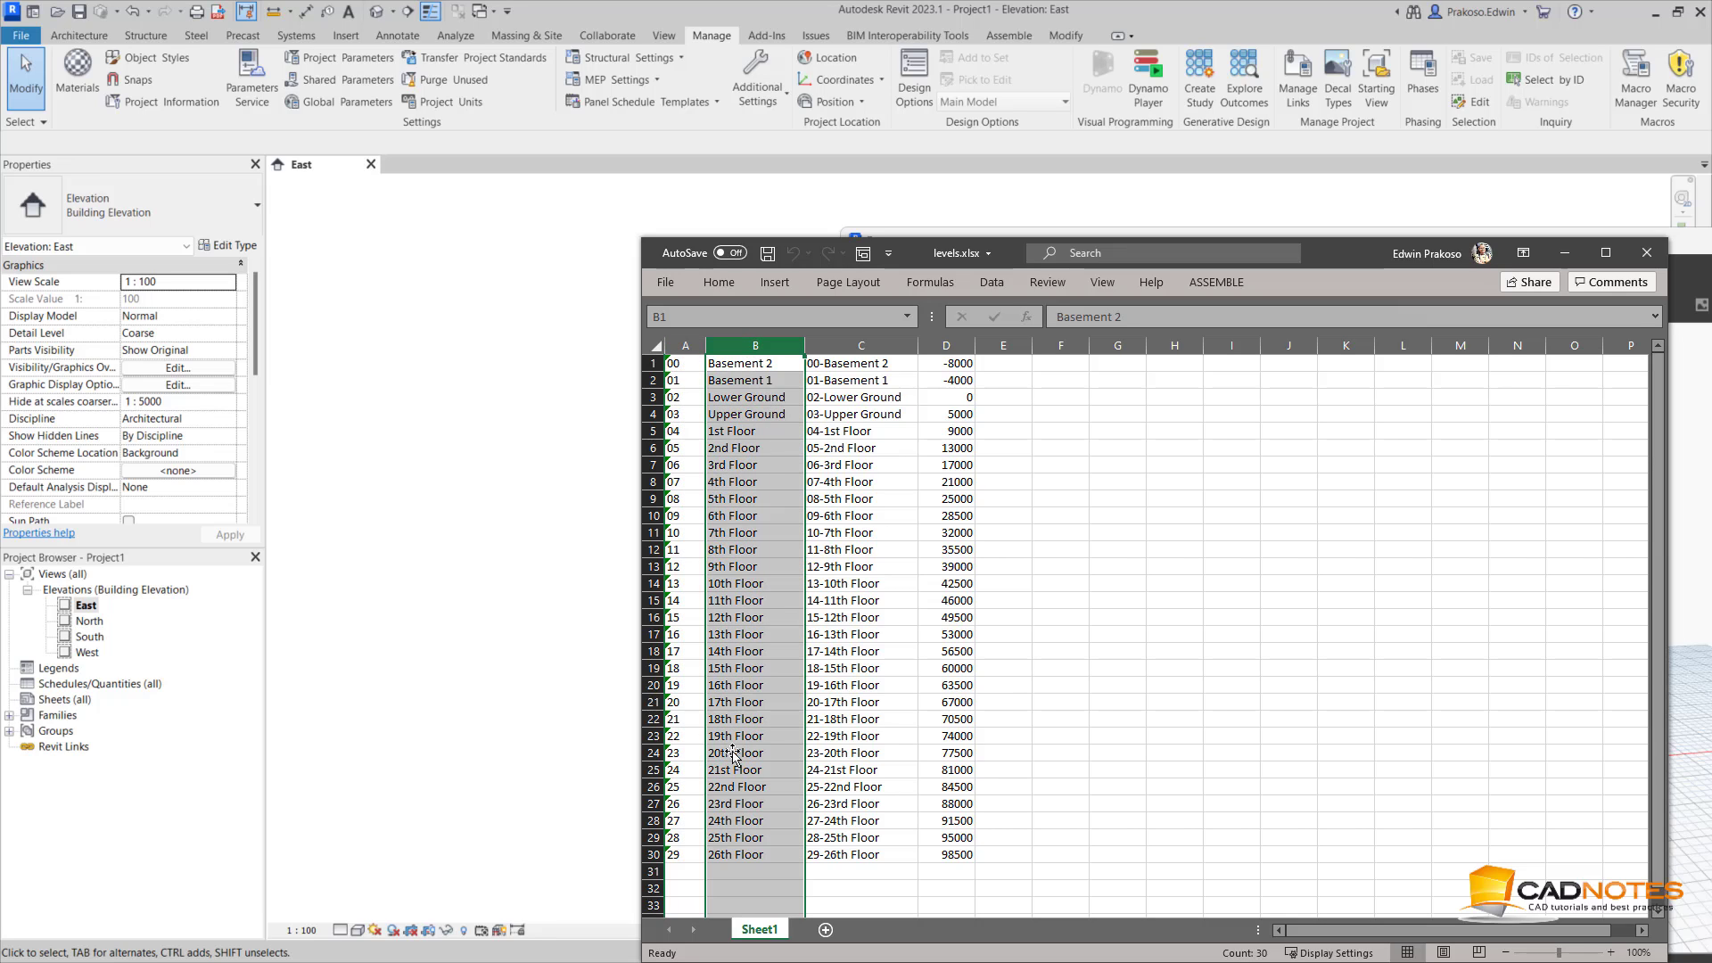
click(863, 346)
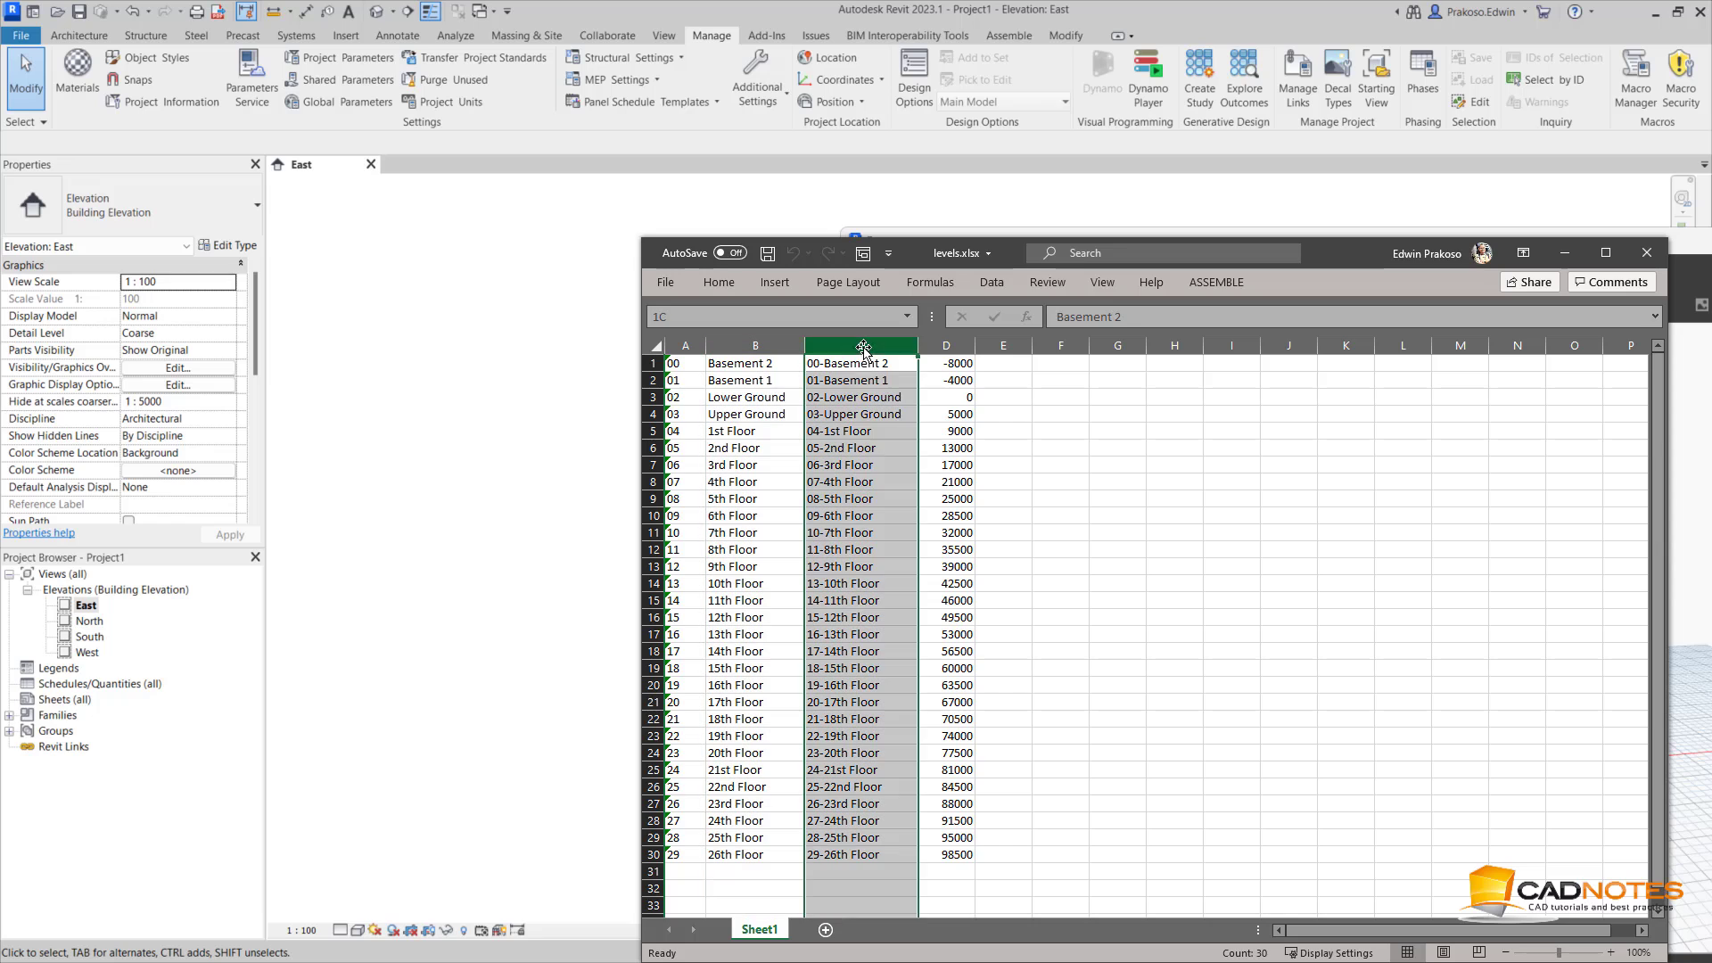
click(963, 347)
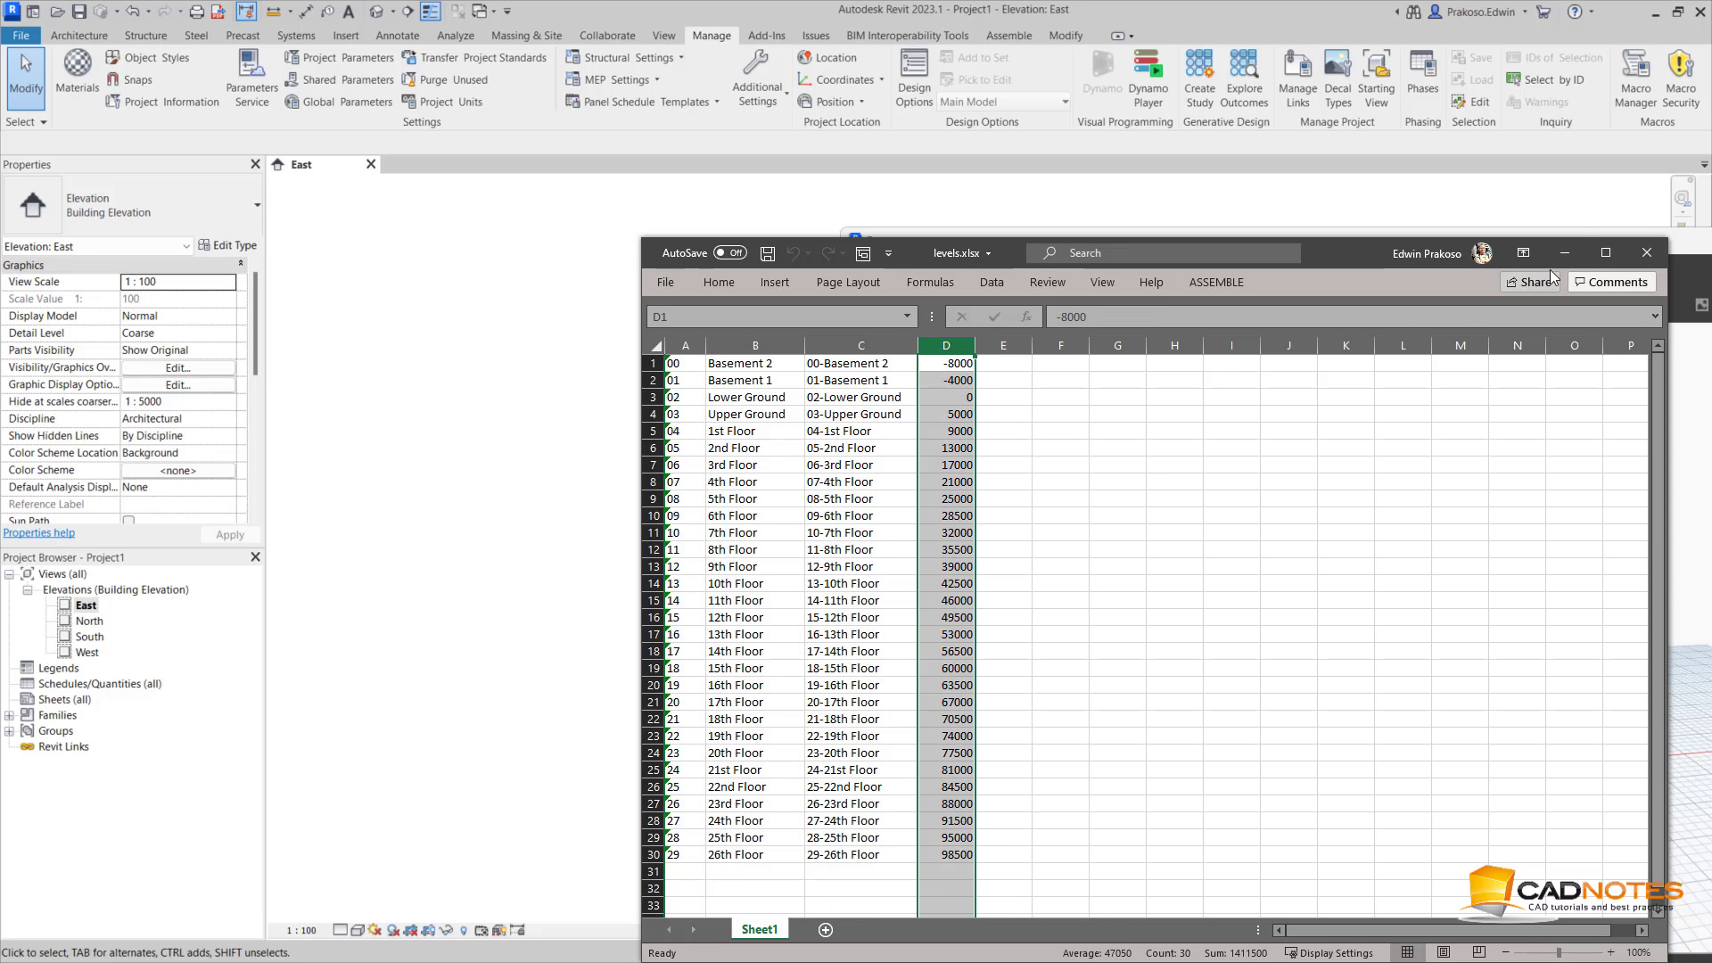
click(1570, 254)
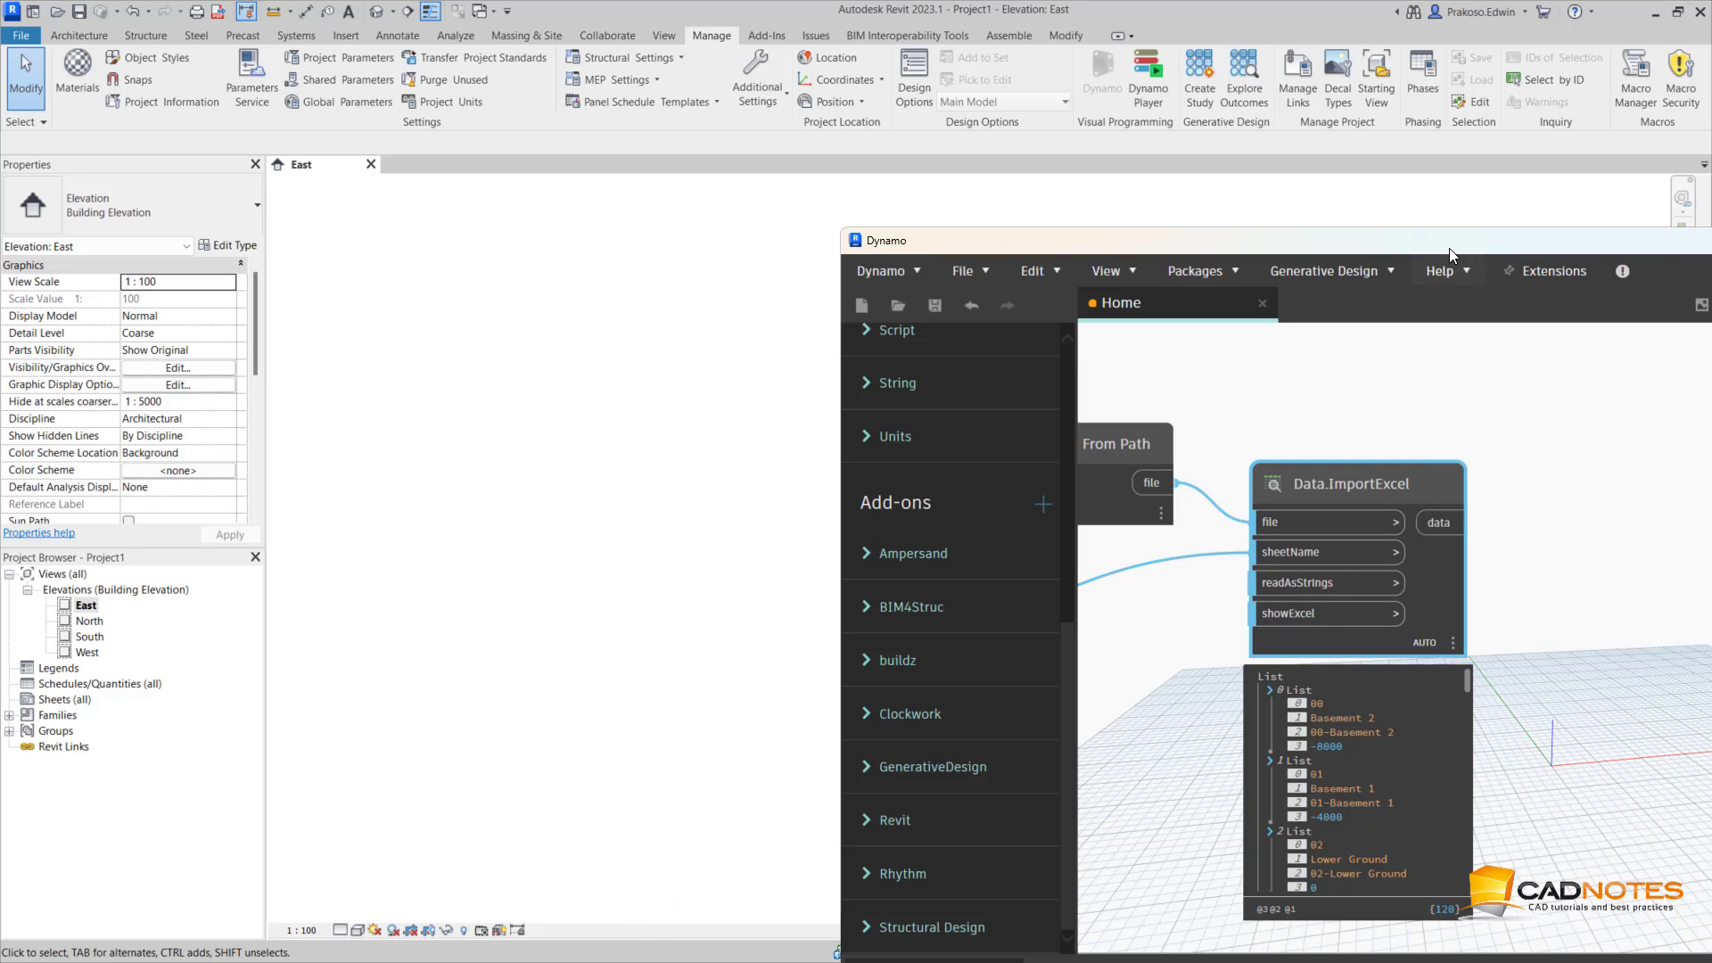
Check the imported data entries such as 00-Basement 2 and the -8000 elevation
drag(1449, 254, 1131, 176)
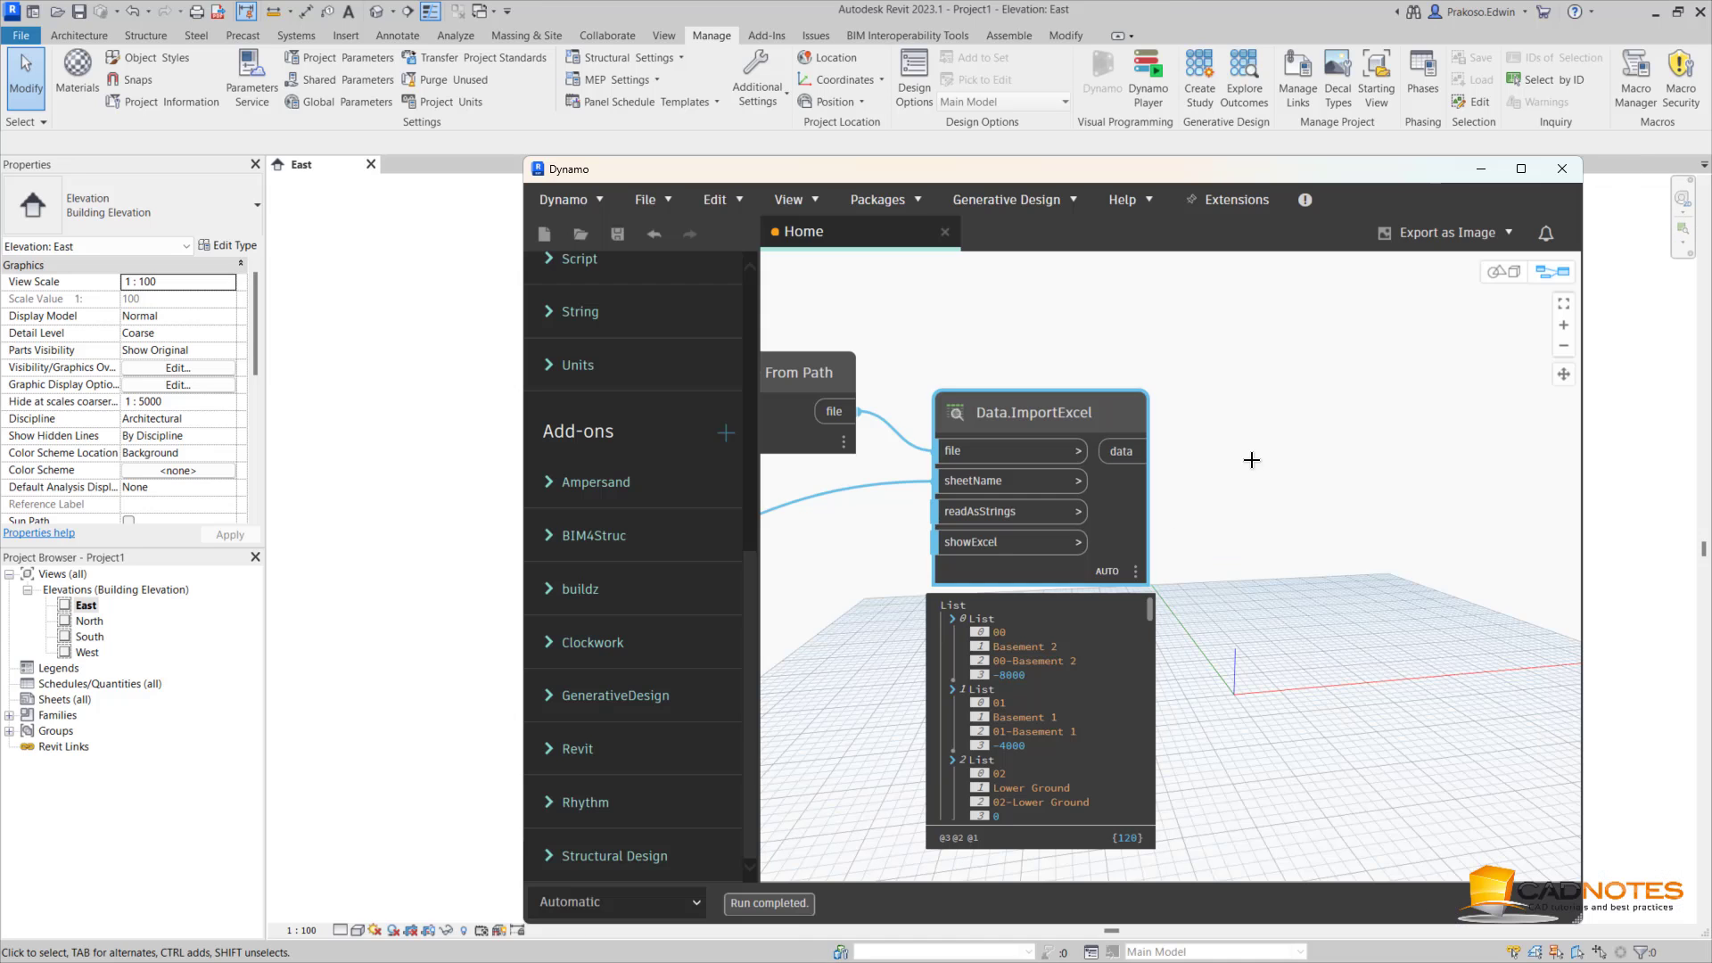
click(1252, 460)
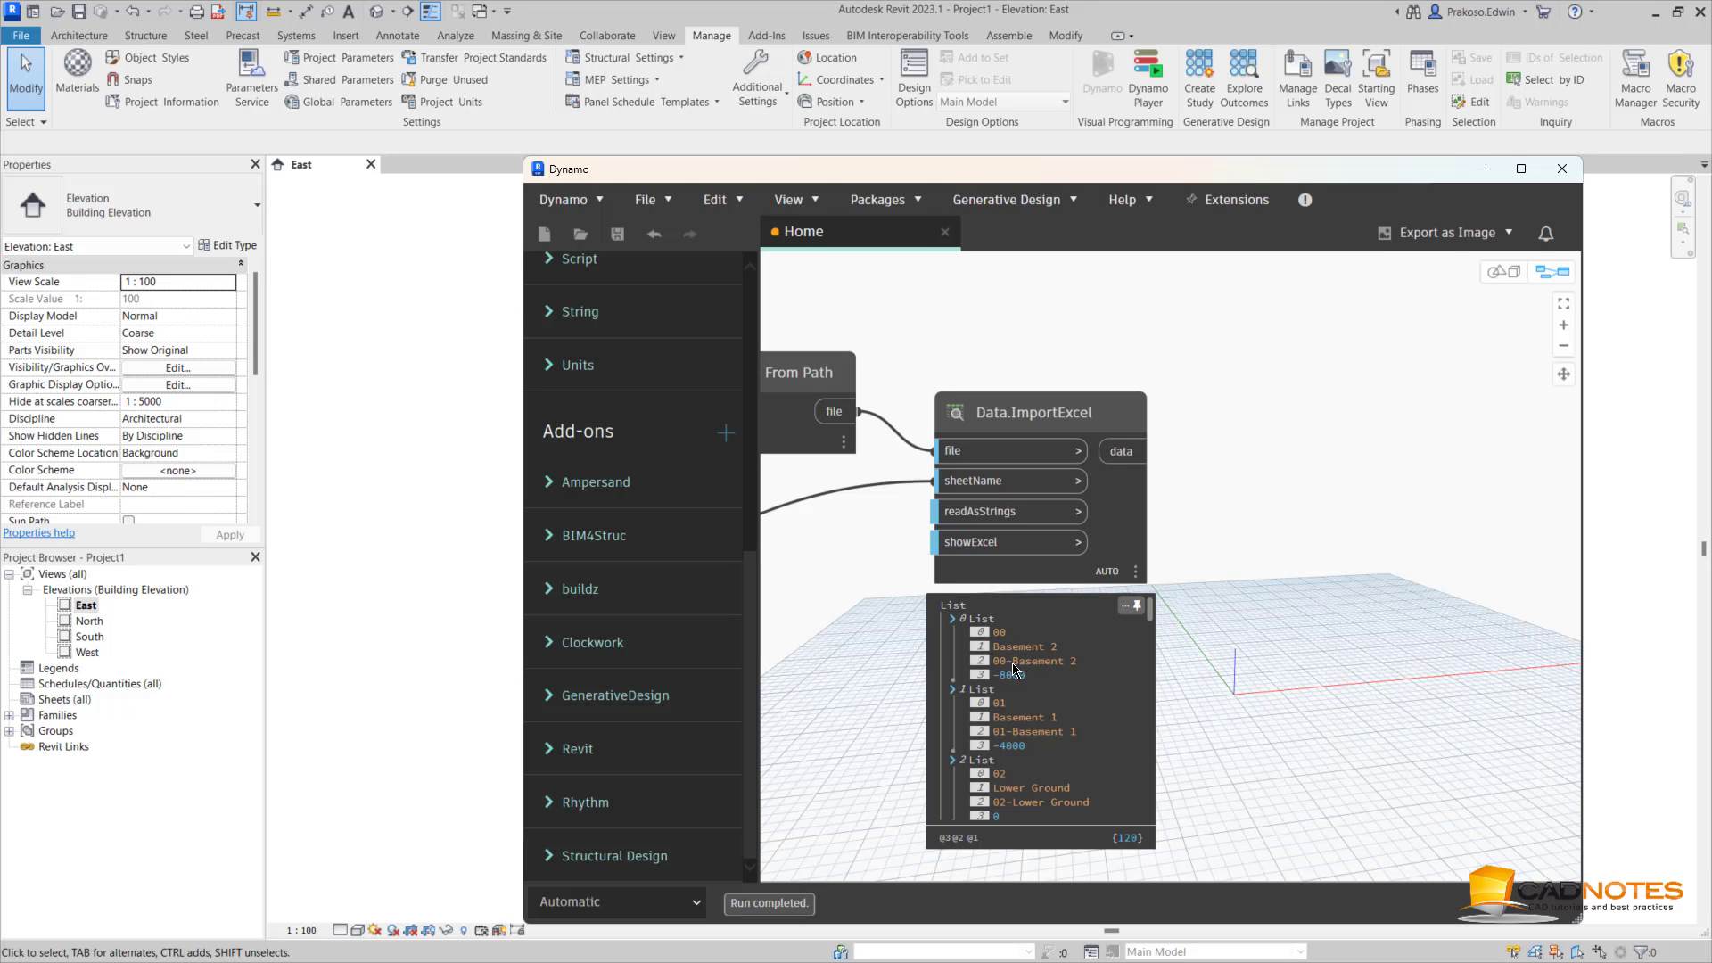
click(1014, 663)
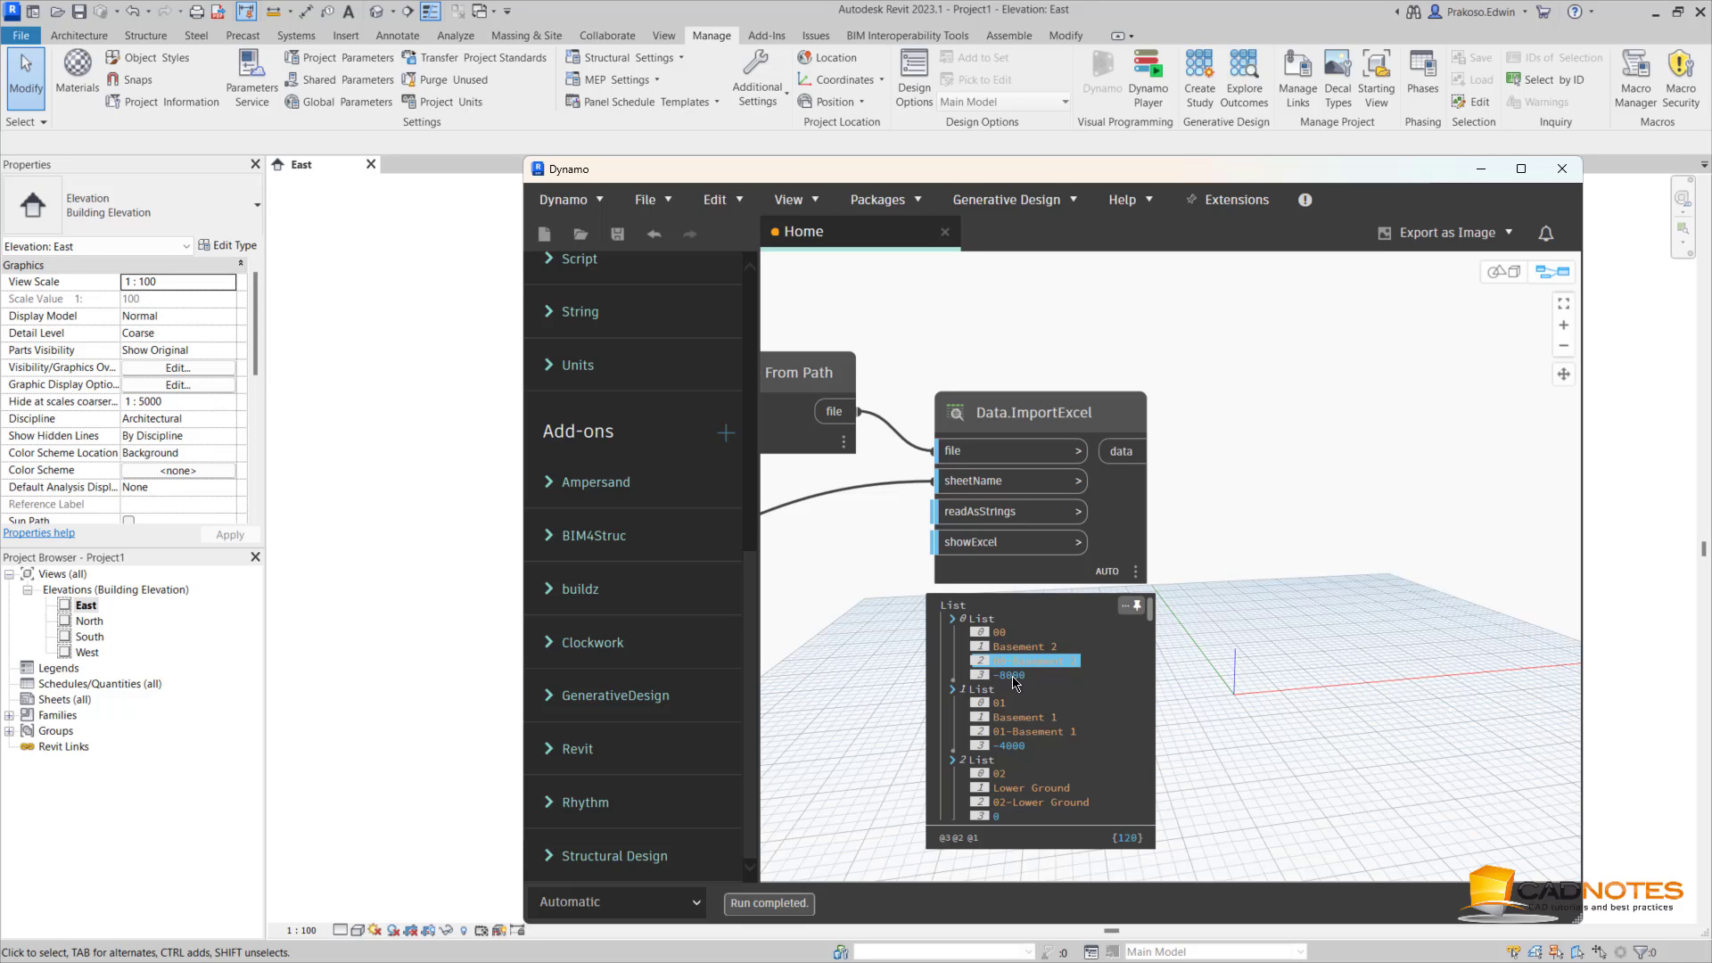
click(1014, 676)
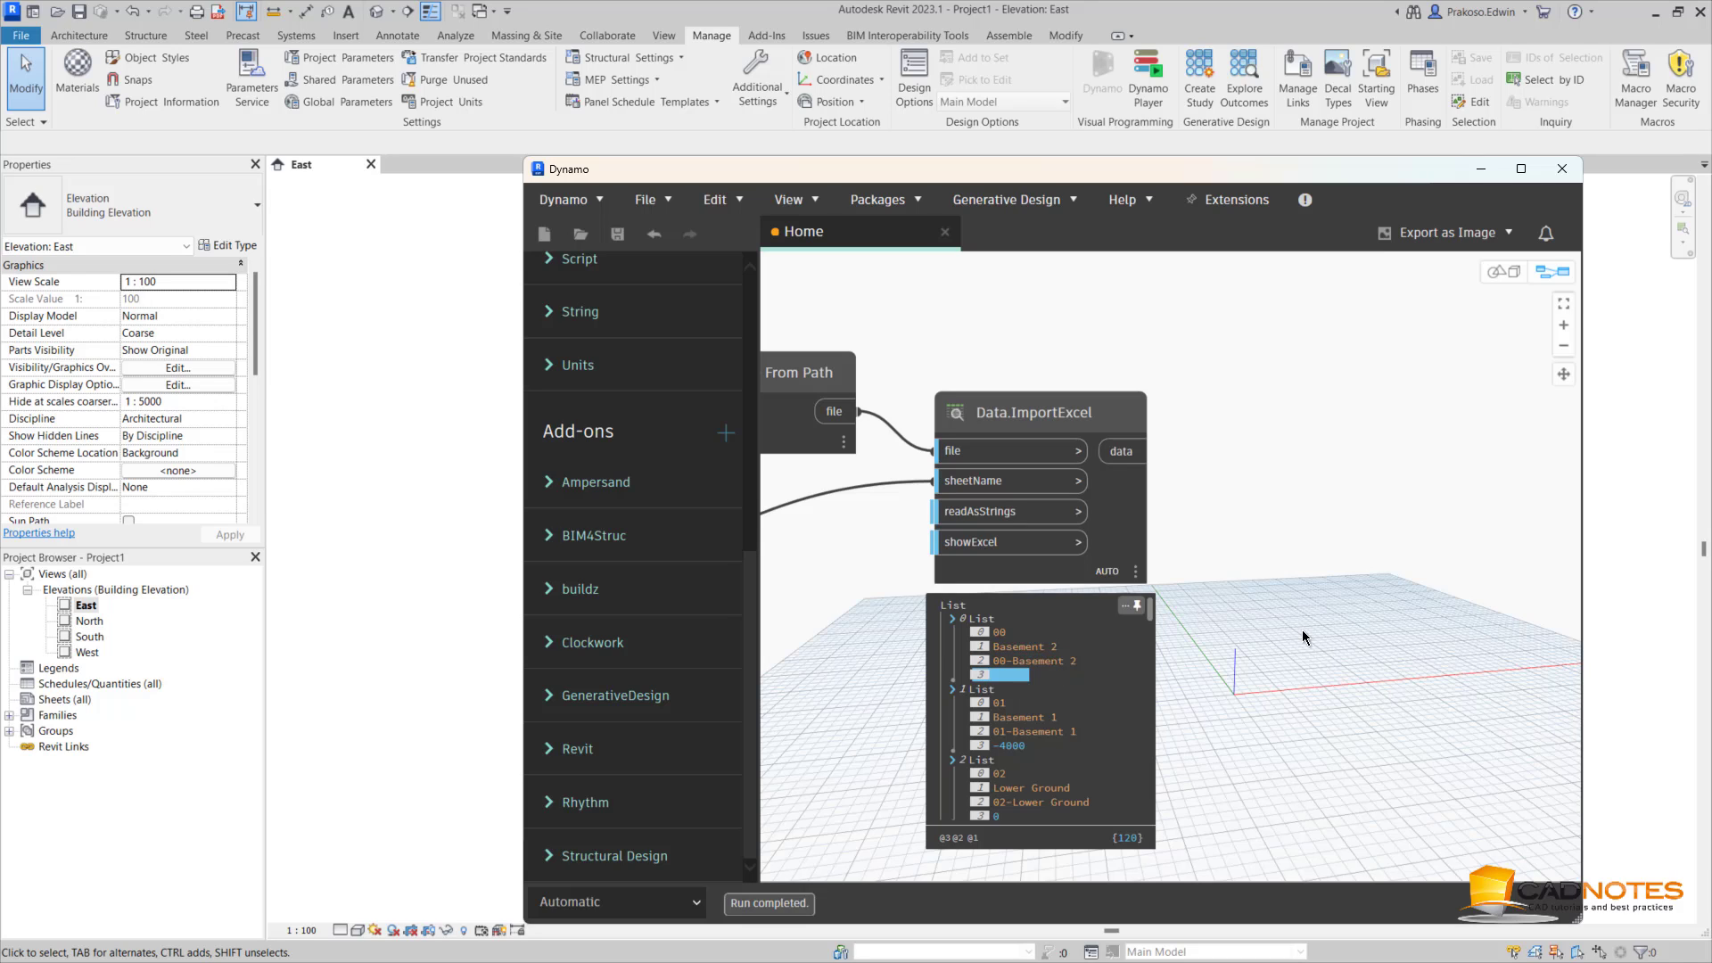
Add a List.Transpose node beside the Excel import and feed it the imported data
right_click(1295, 571)
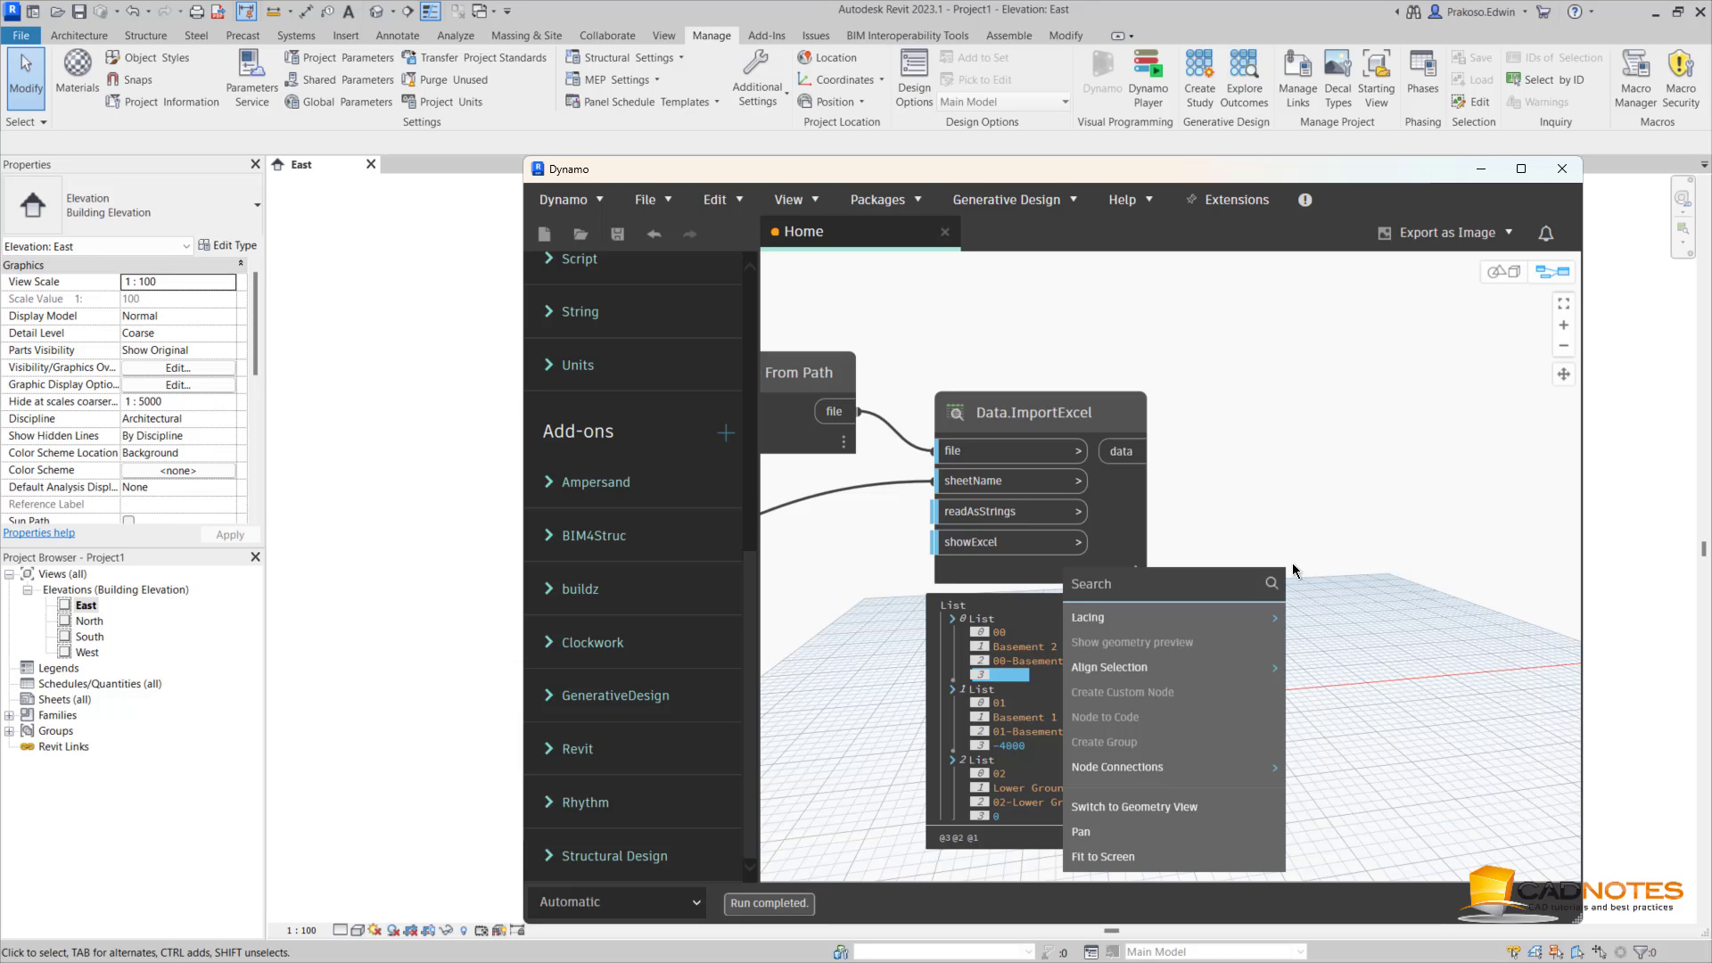
text(tr)
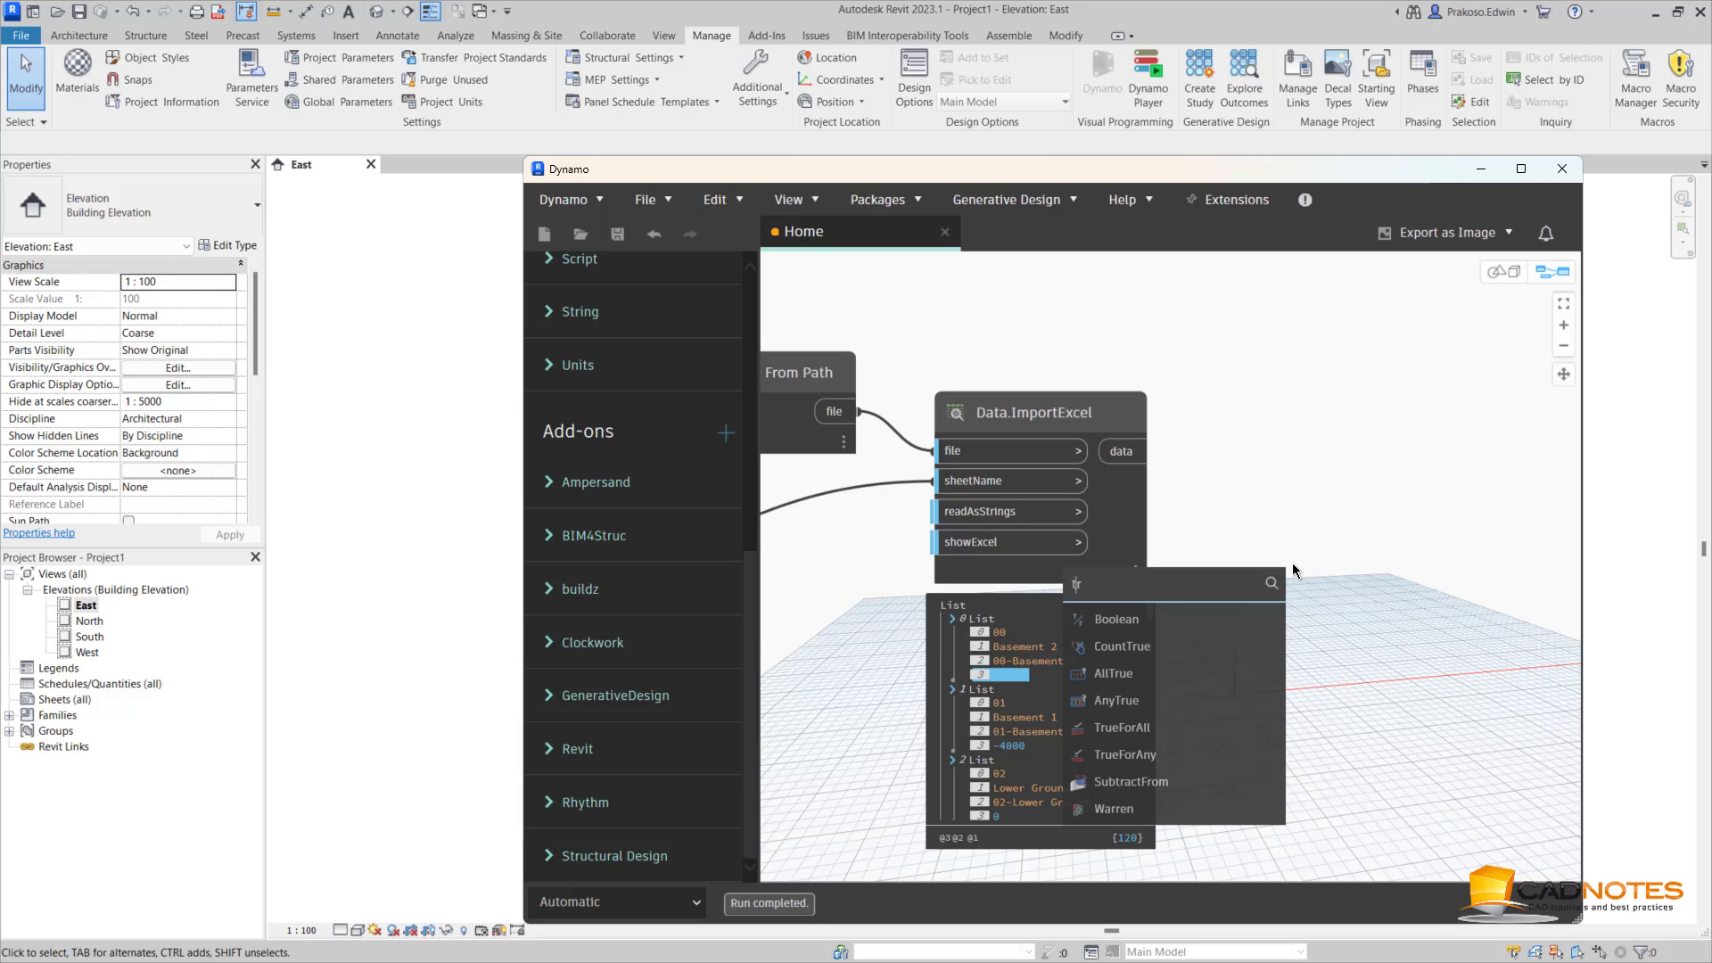
text(anspose)
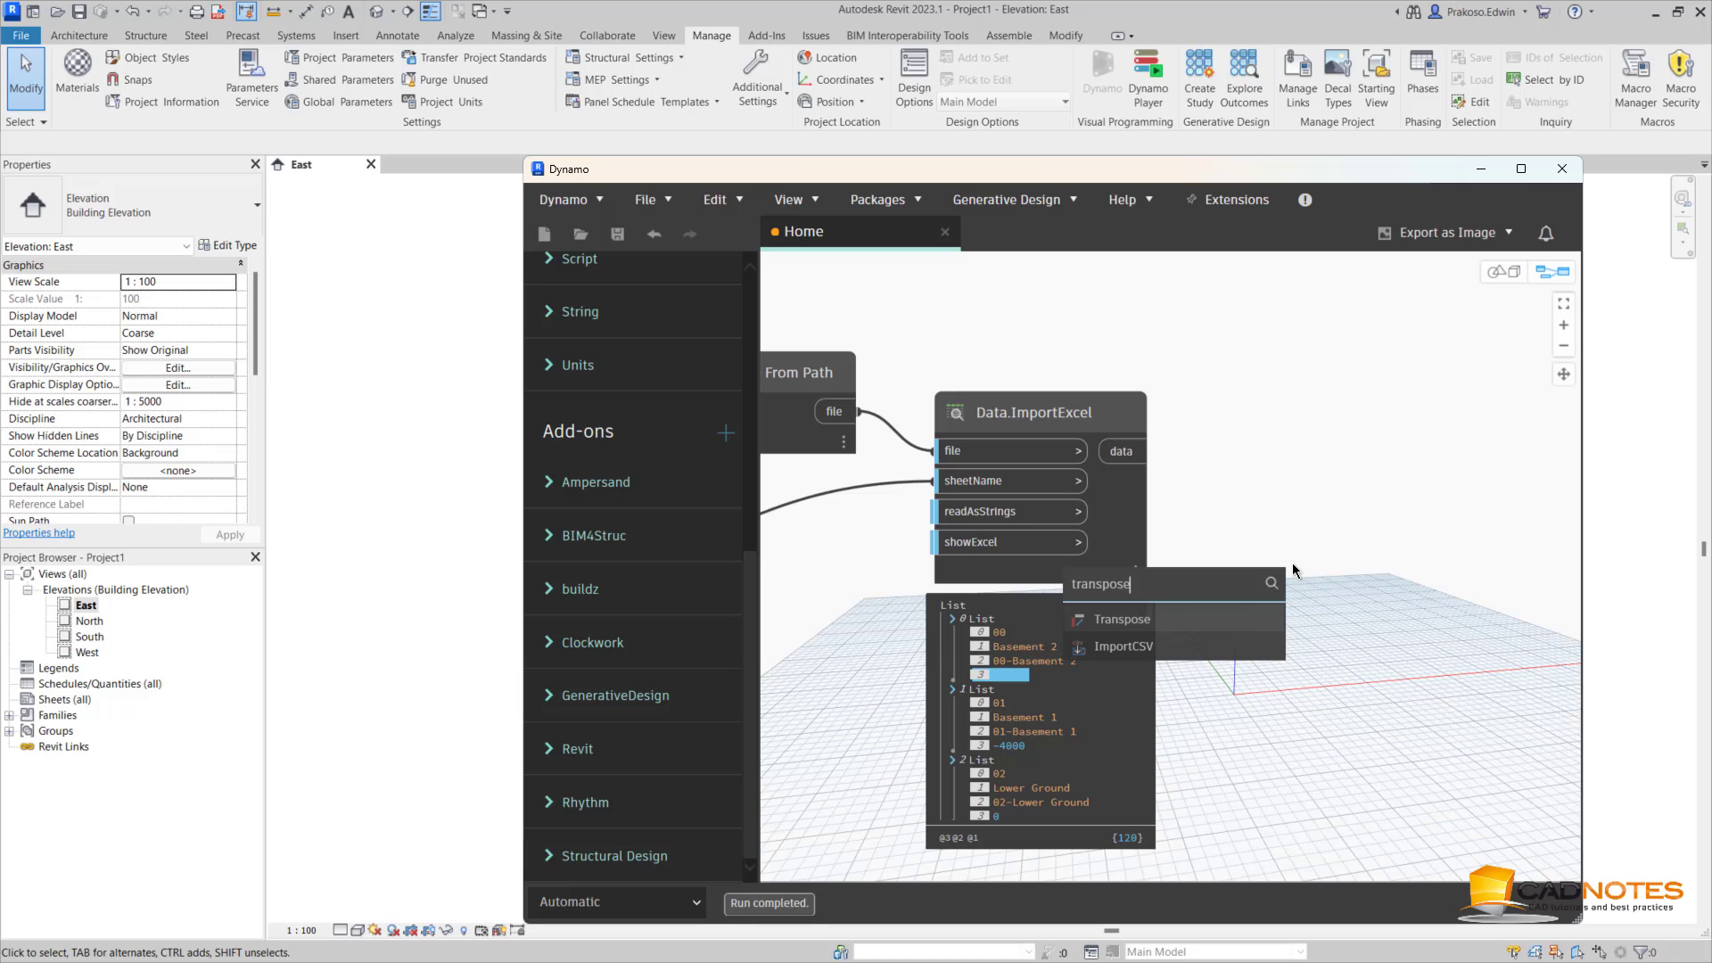
click(1220, 619)
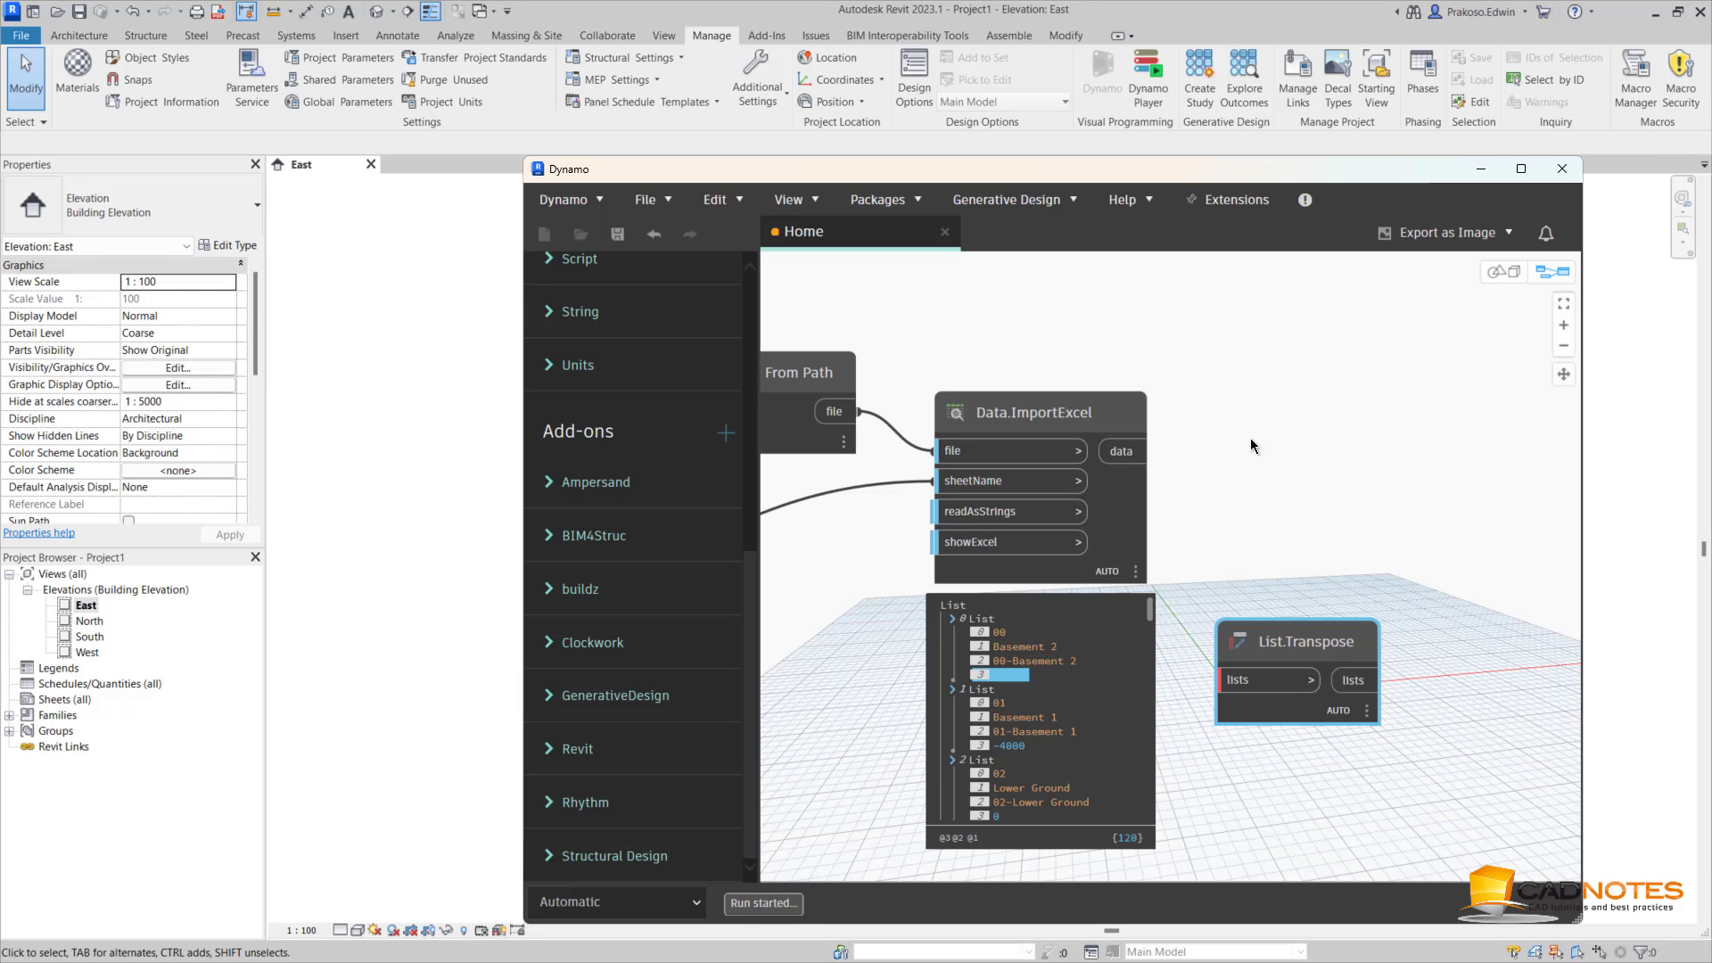
drag(1306, 642, 1290, 432)
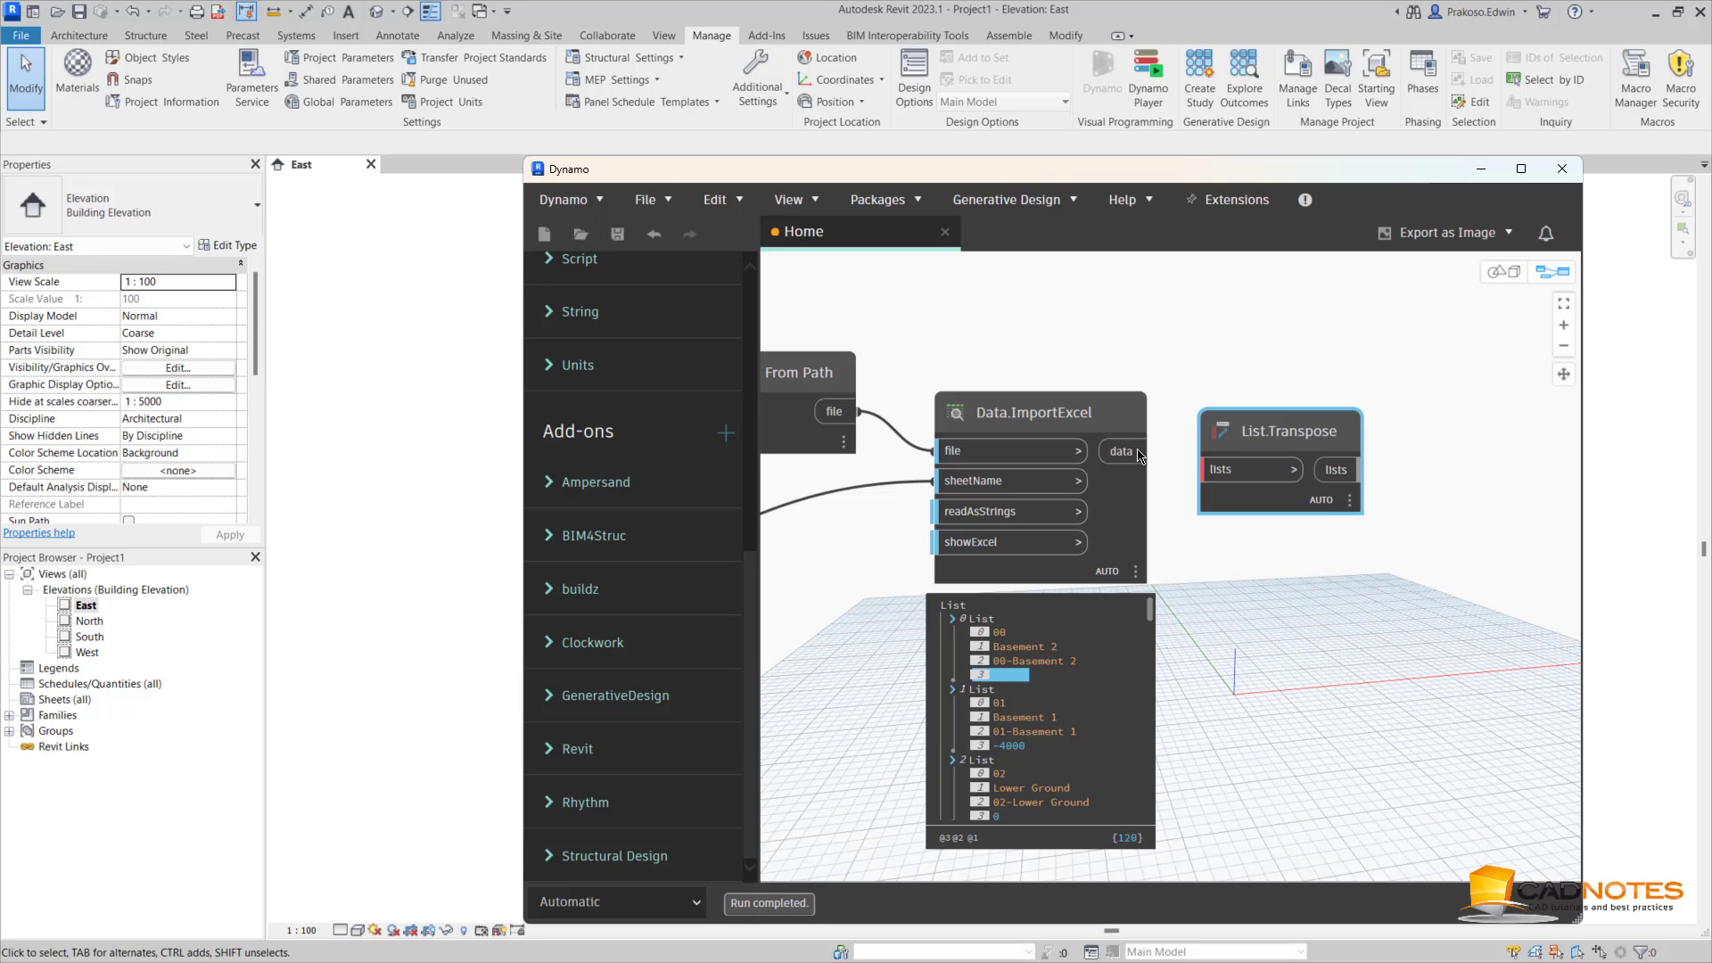
drag(1139, 456, 1257, 471)
Collapse the four transposed sublists and the Excel import's data preview
mouse_move(1345, 538)
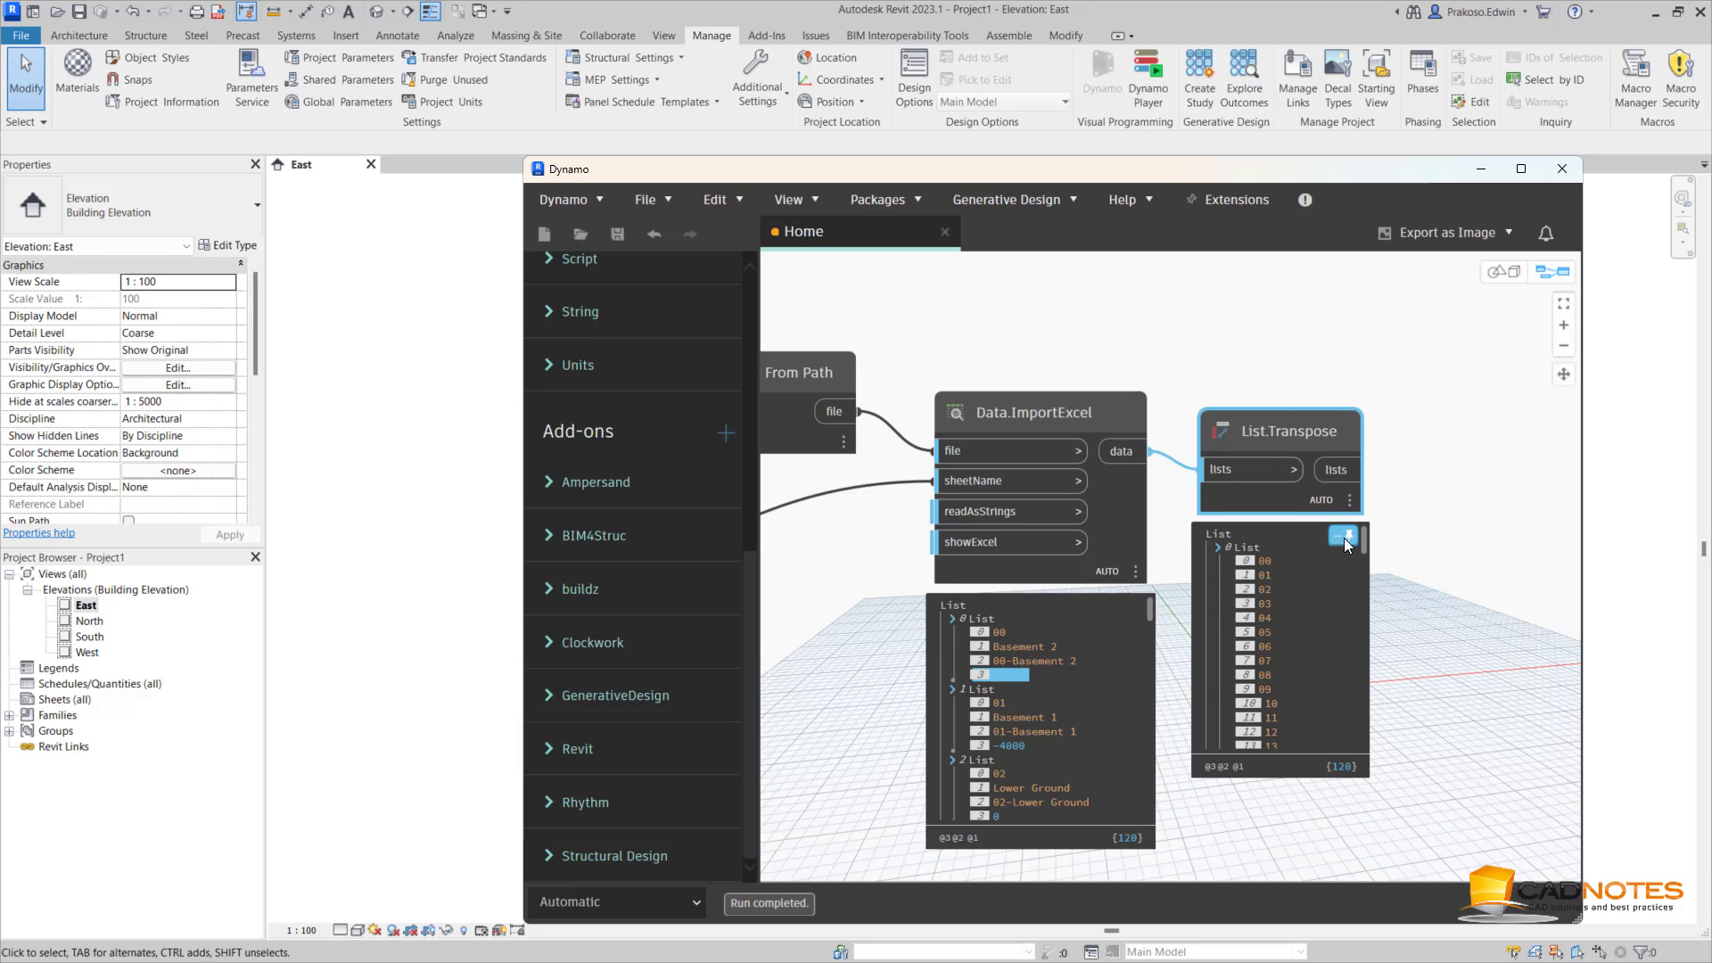
click(1218, 548)
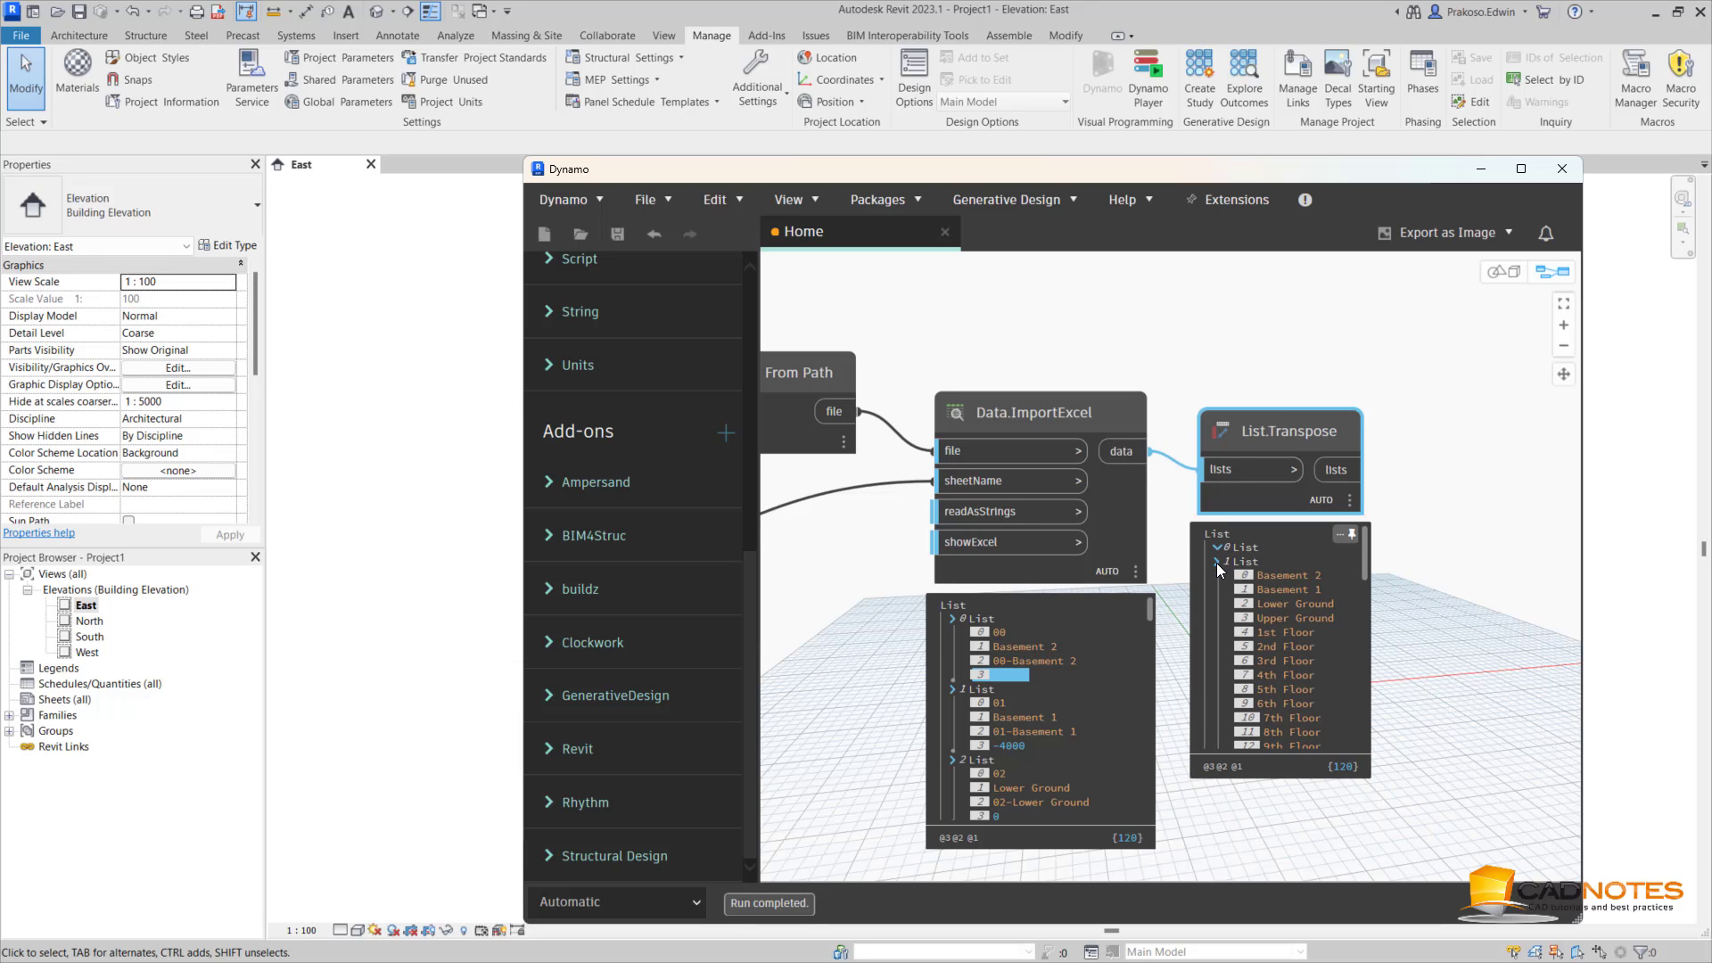
click(1218, 562)
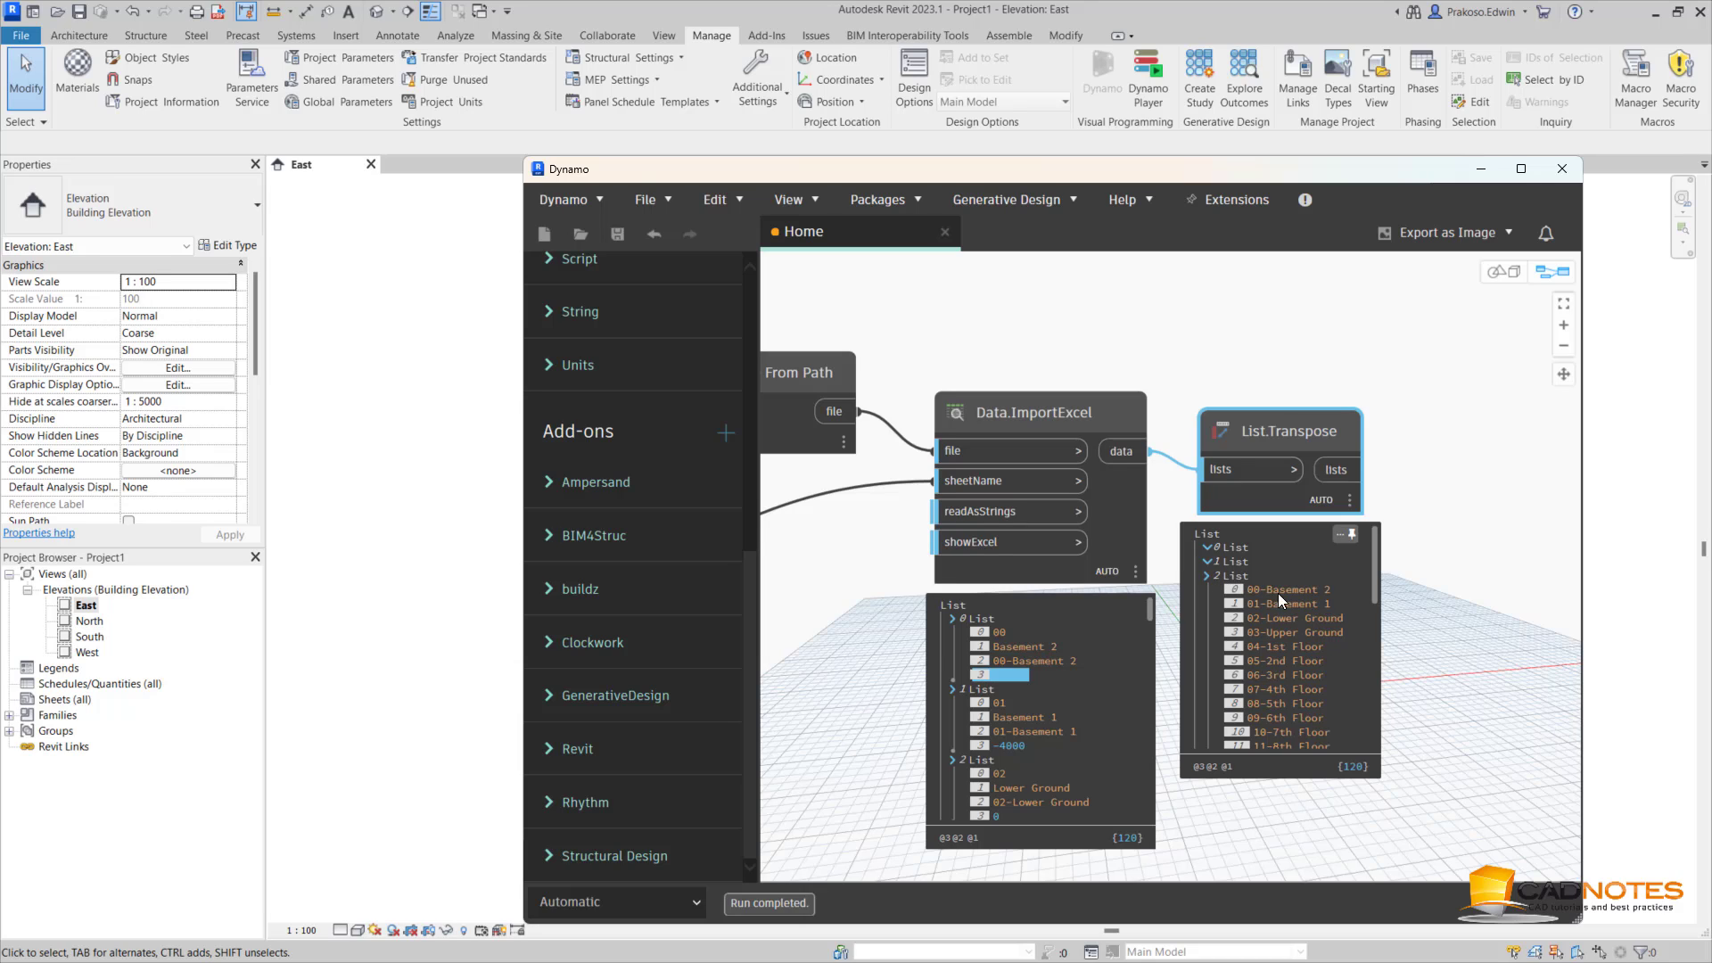
click(1206, 576)
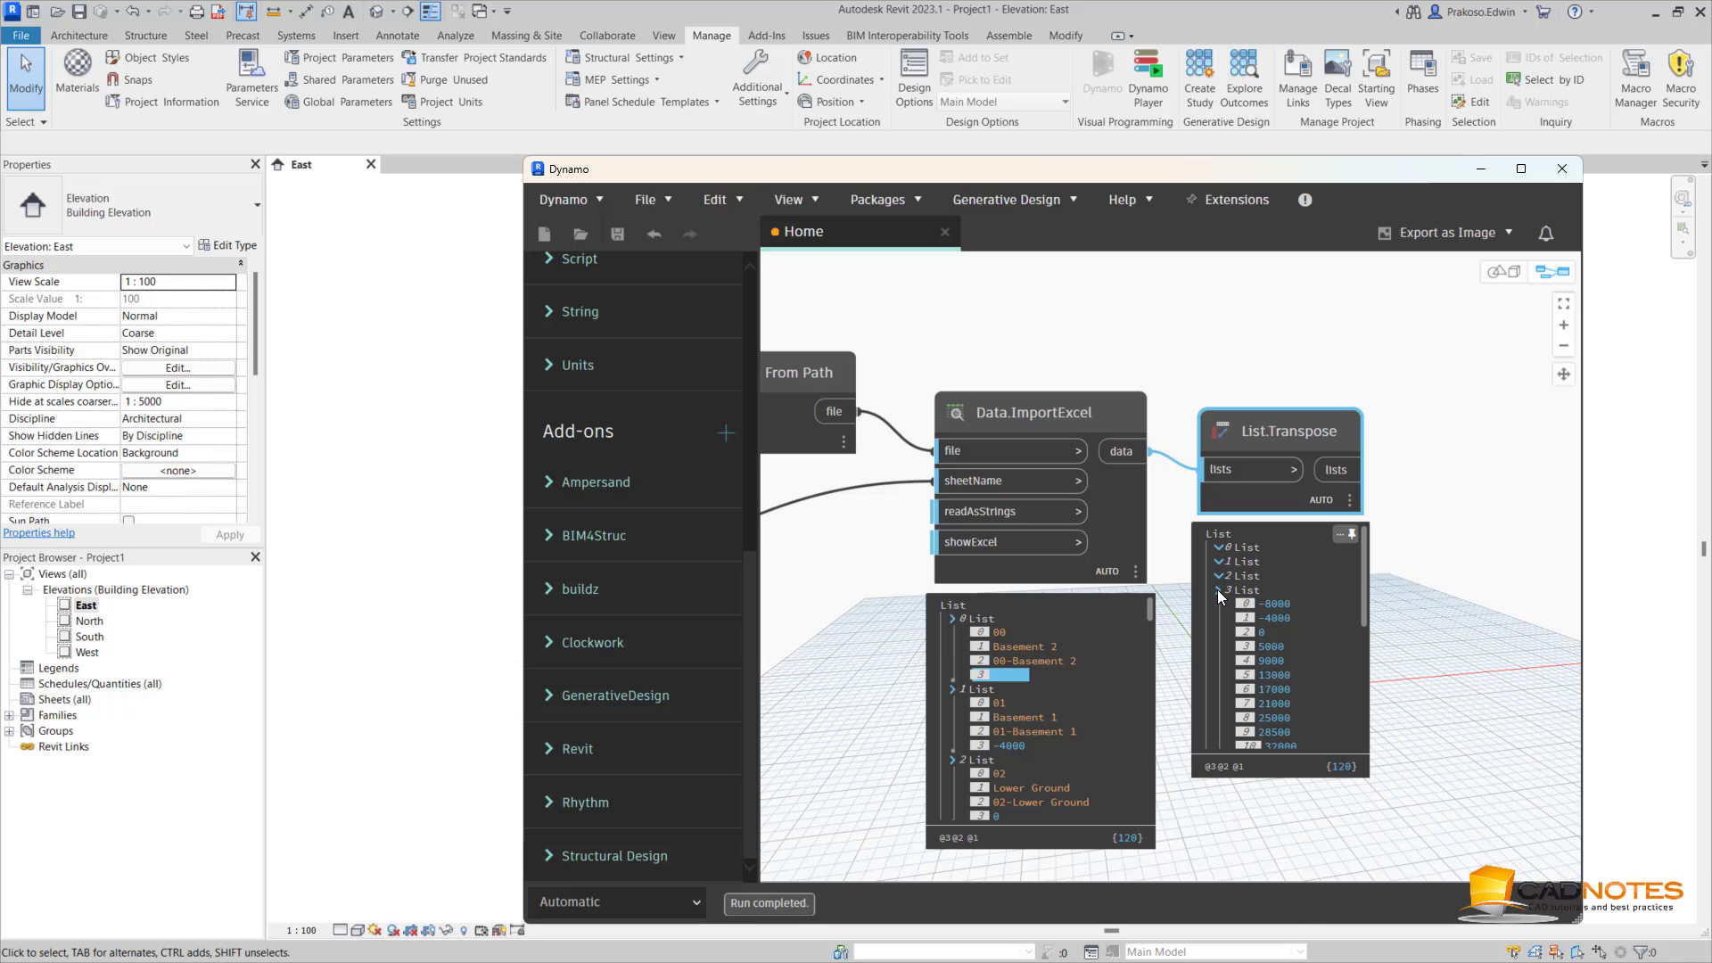
click(1218, 591)
click(1131, 611)
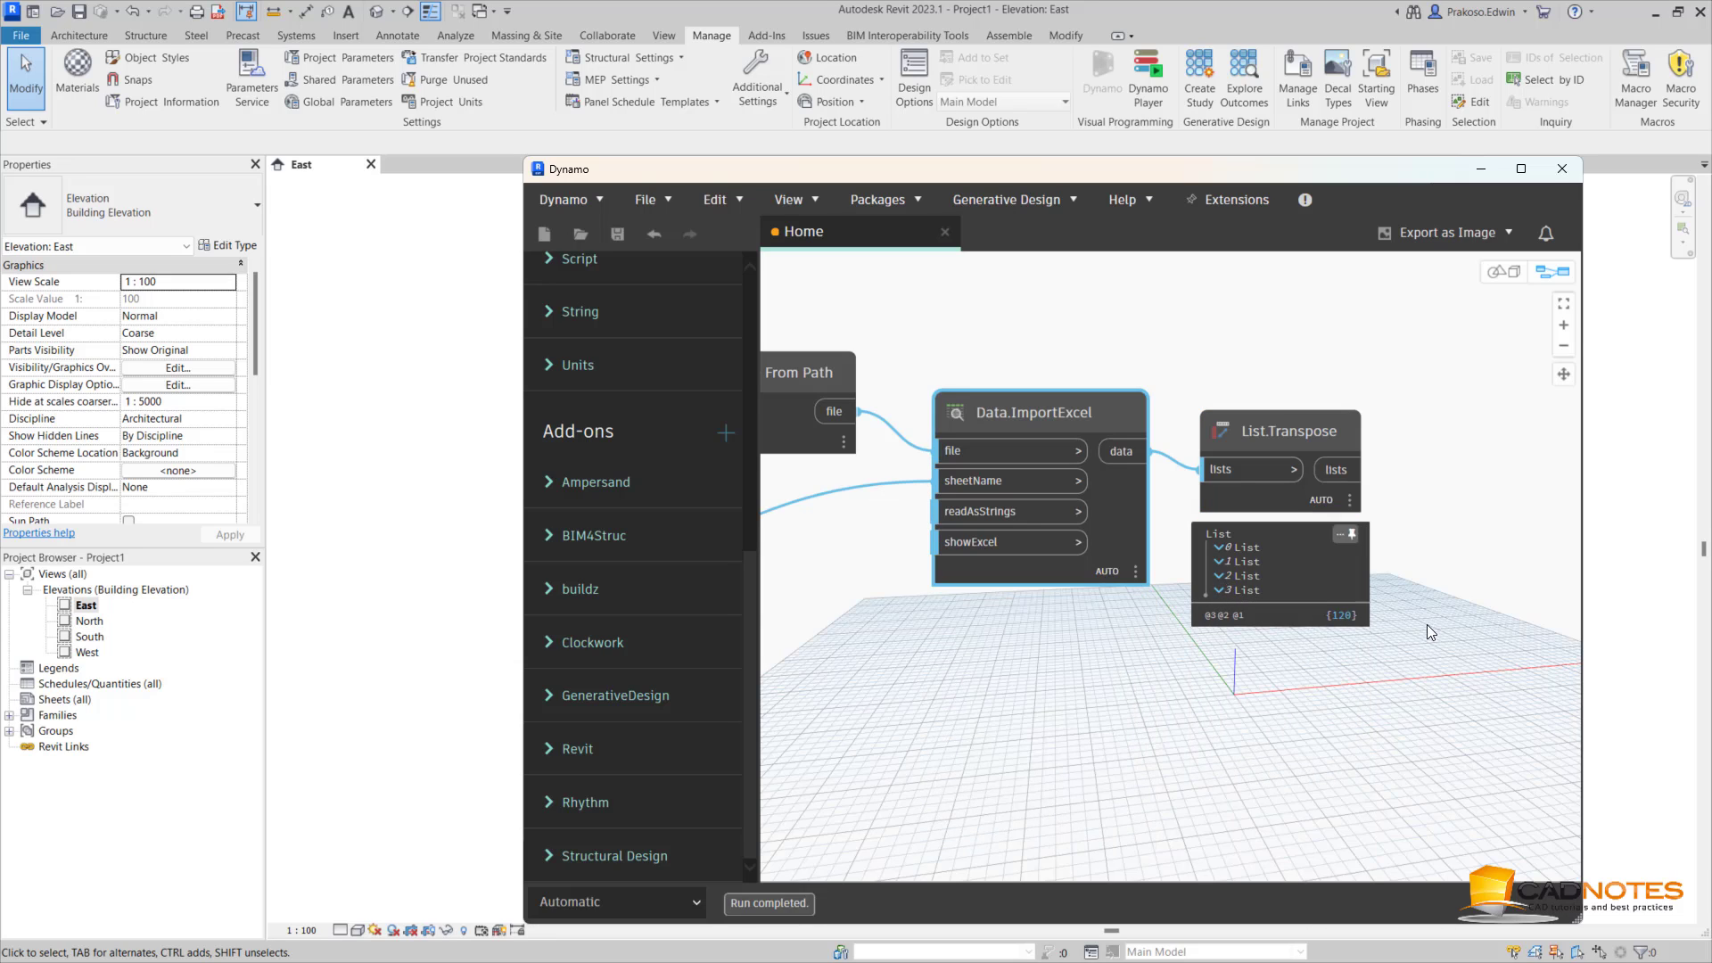
middle_drag(1455, 555, 1119, 602)
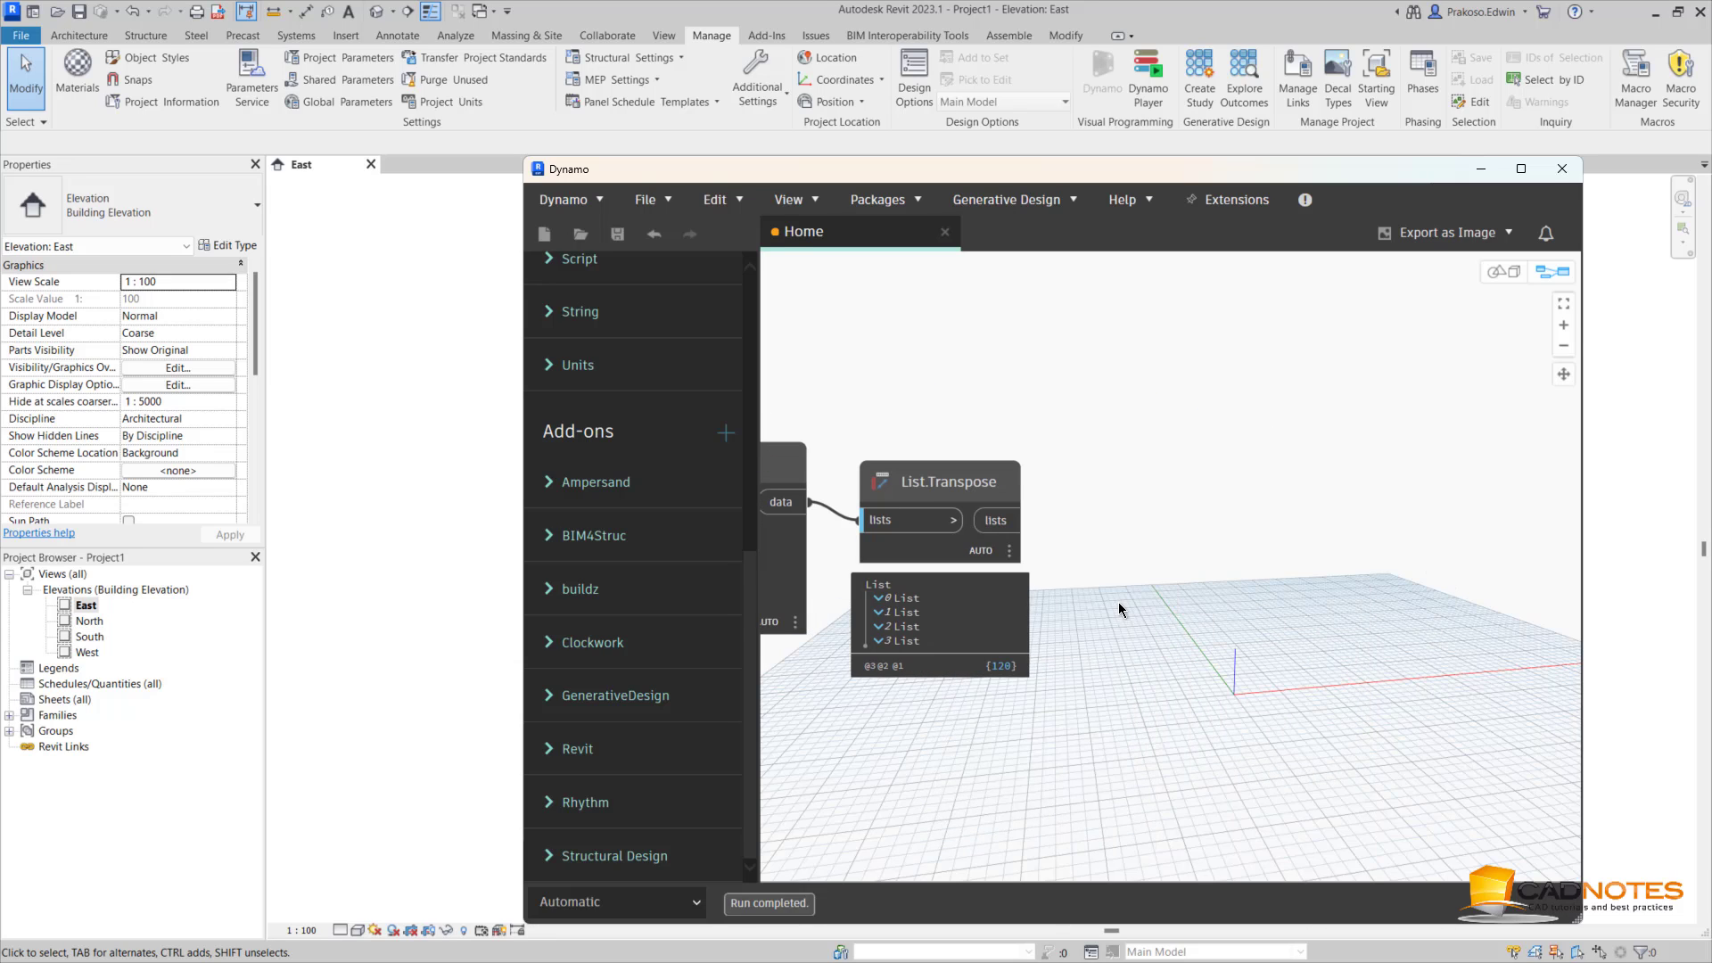
Add a Level.ByElevationAndName node to the upper right of the graph
right_click(1246, 521)
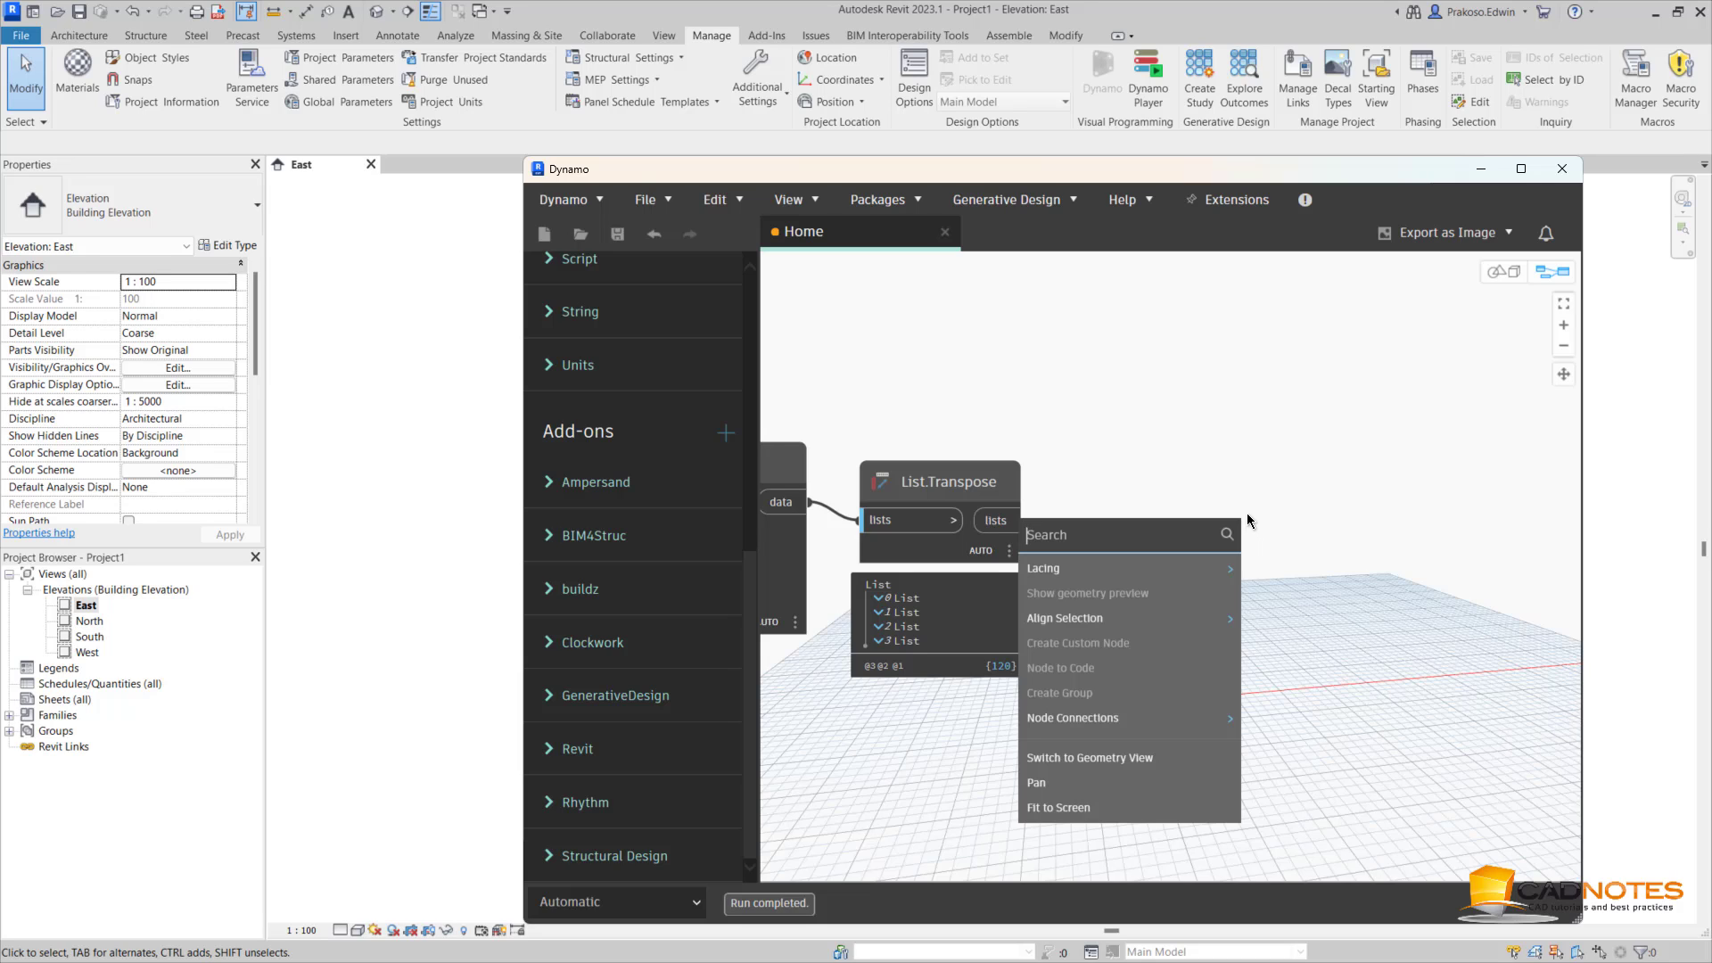
text(levels)
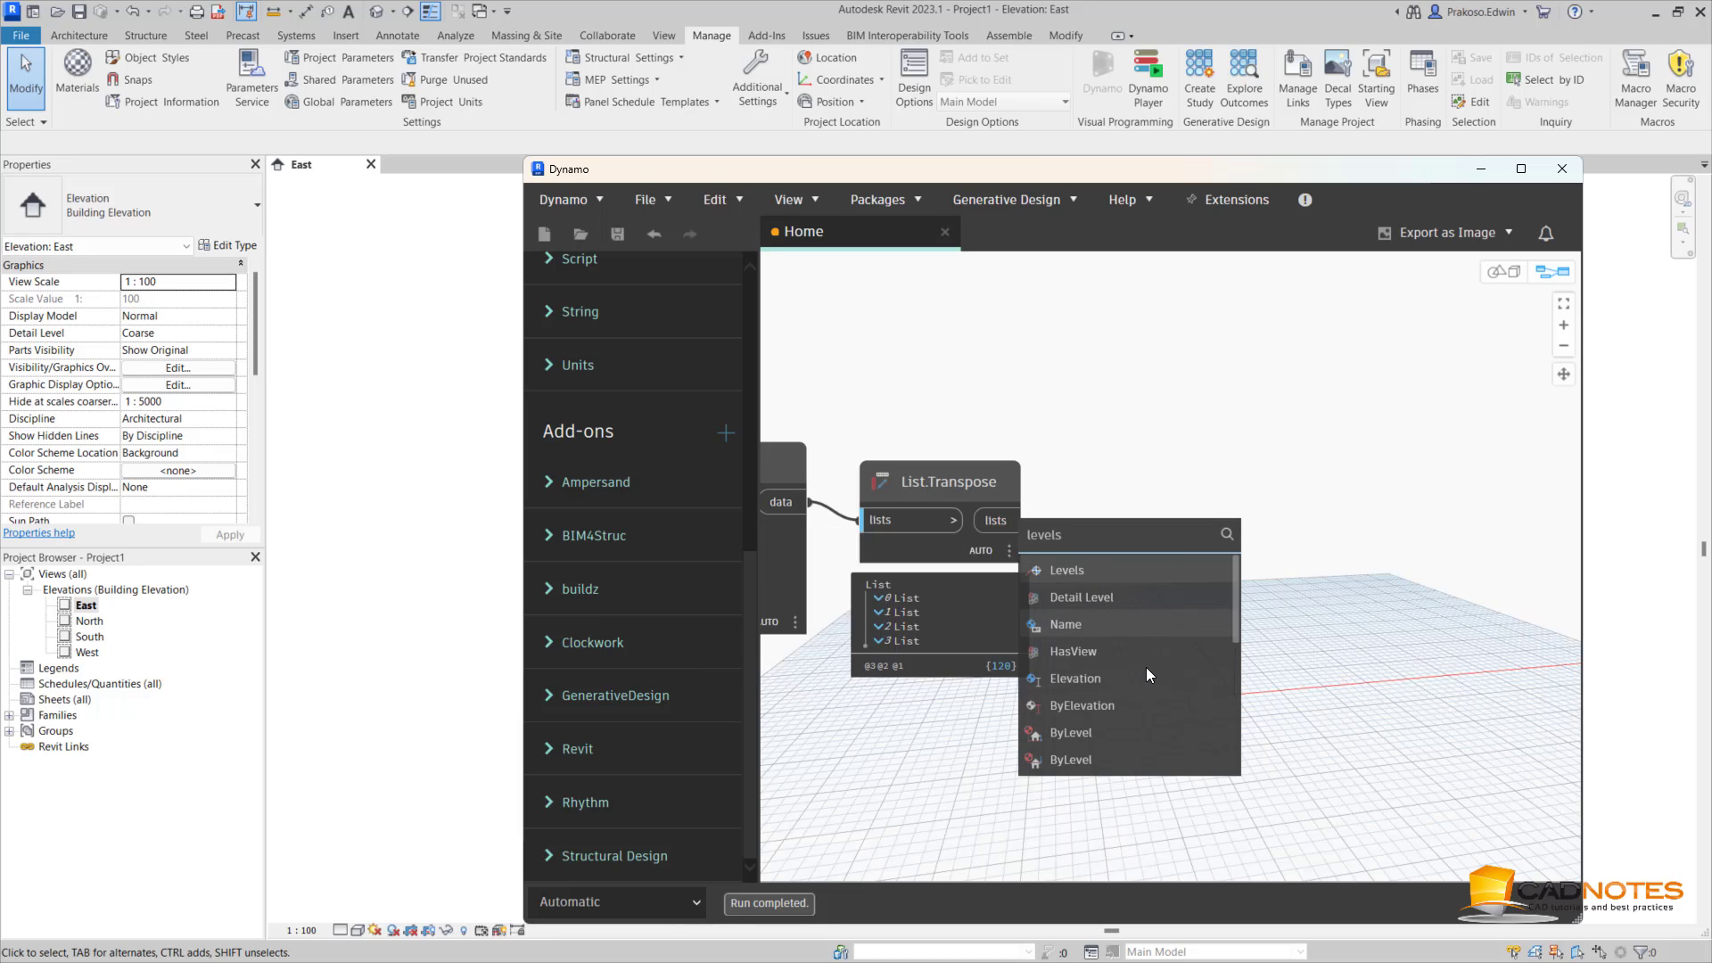
scroll(1147, 667, down, 1)
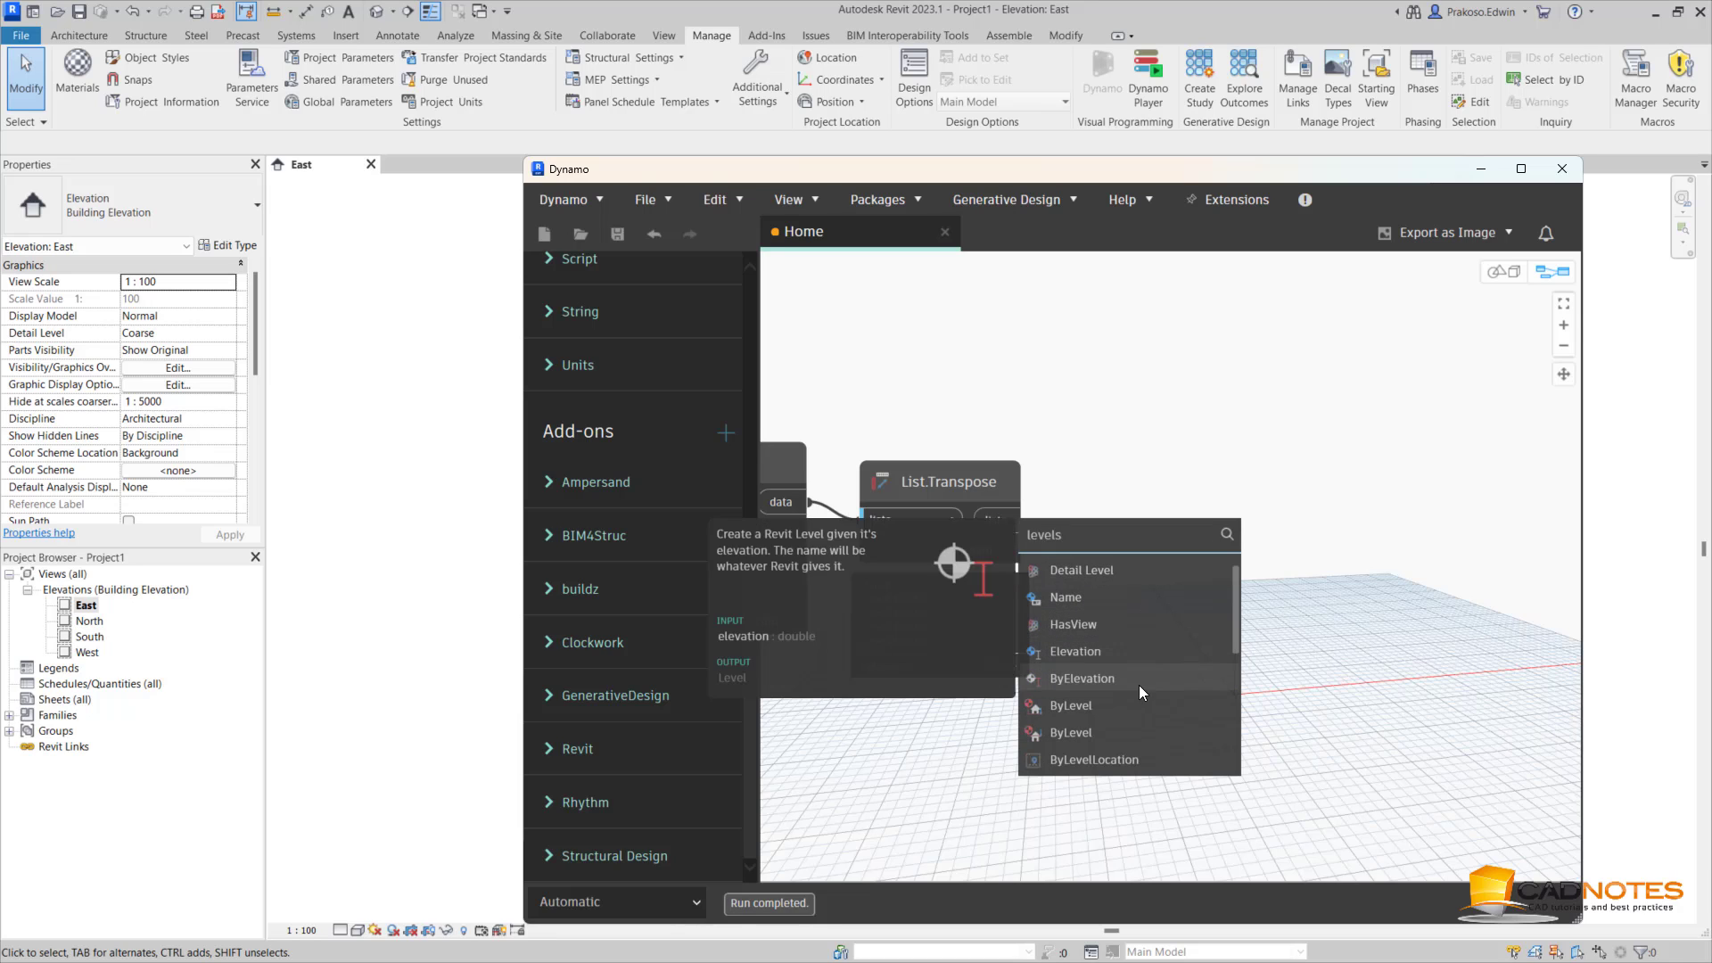
scroll(1110, 752, down, 1)
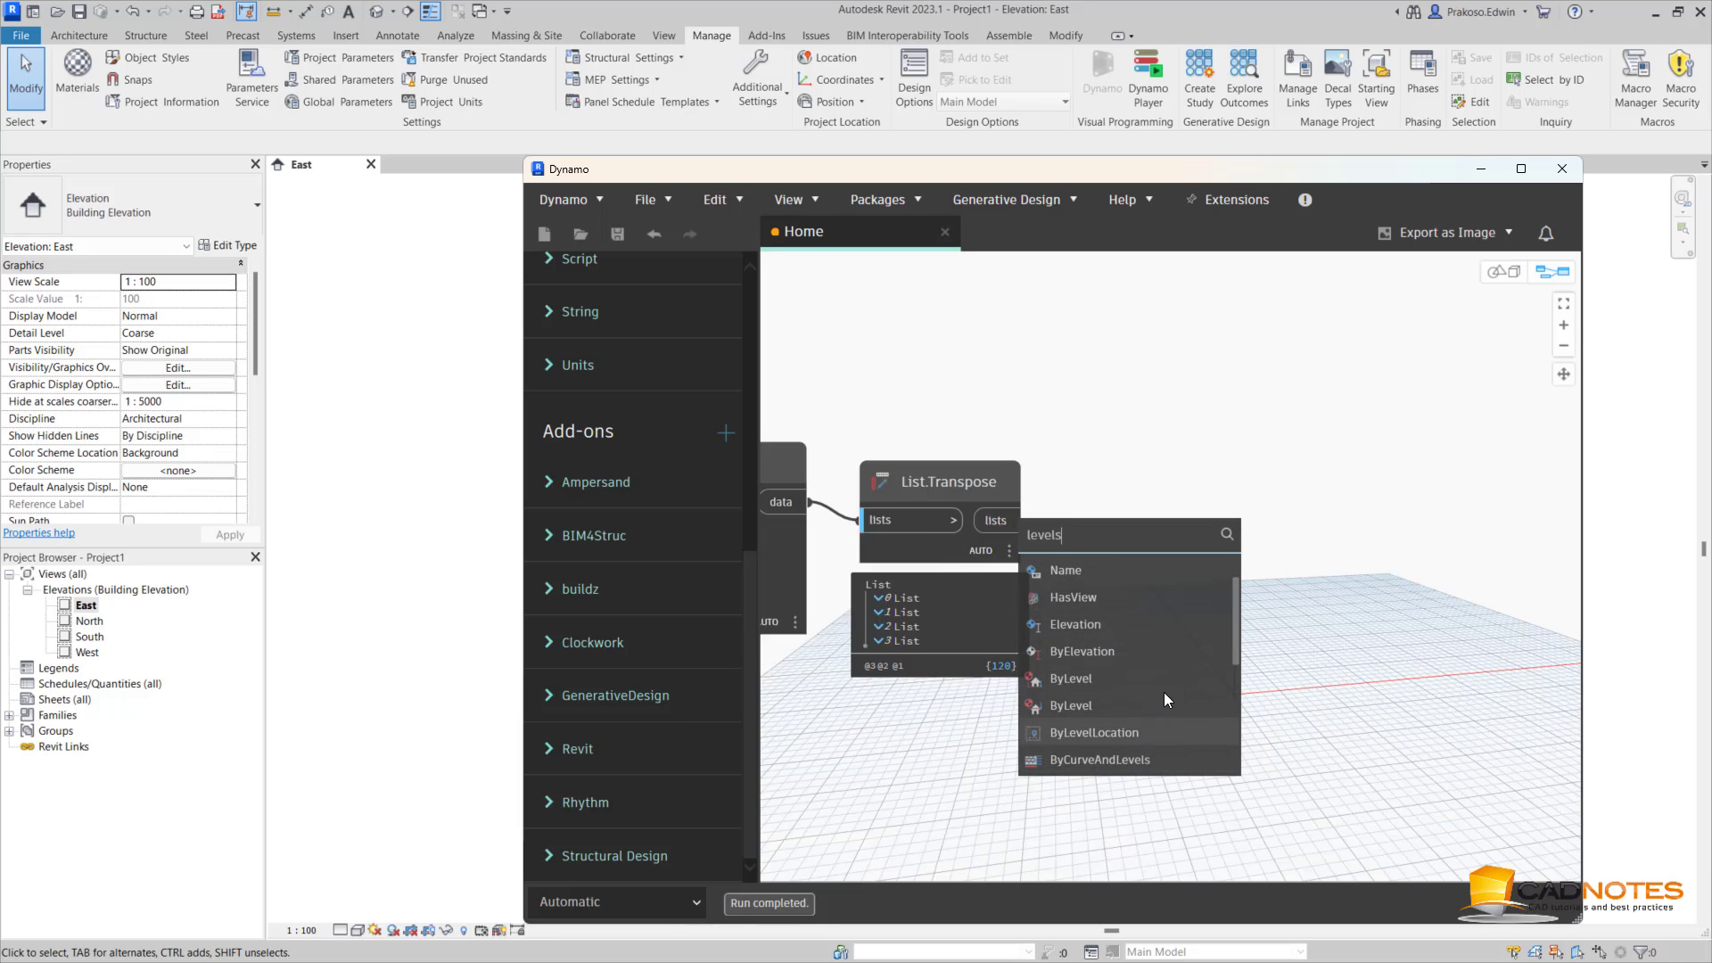
scroll(1118, 754, down, 5)
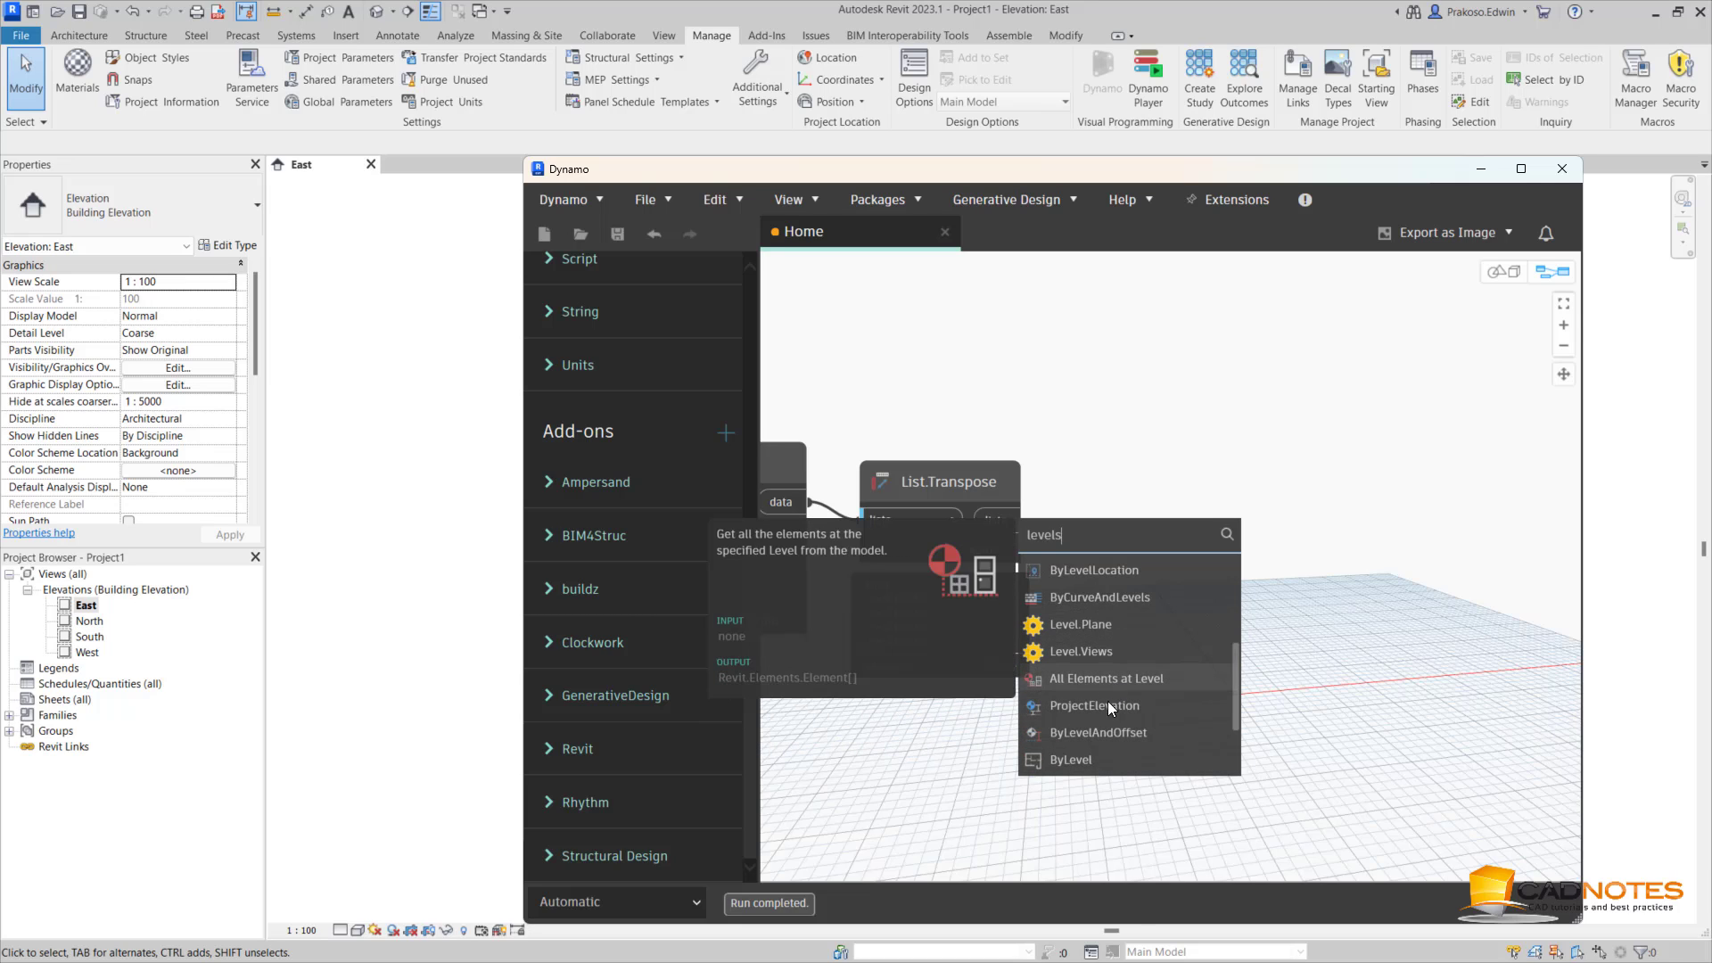
scroll(1104, 724, down, 1)
scroll(1104, 736, down, 4)
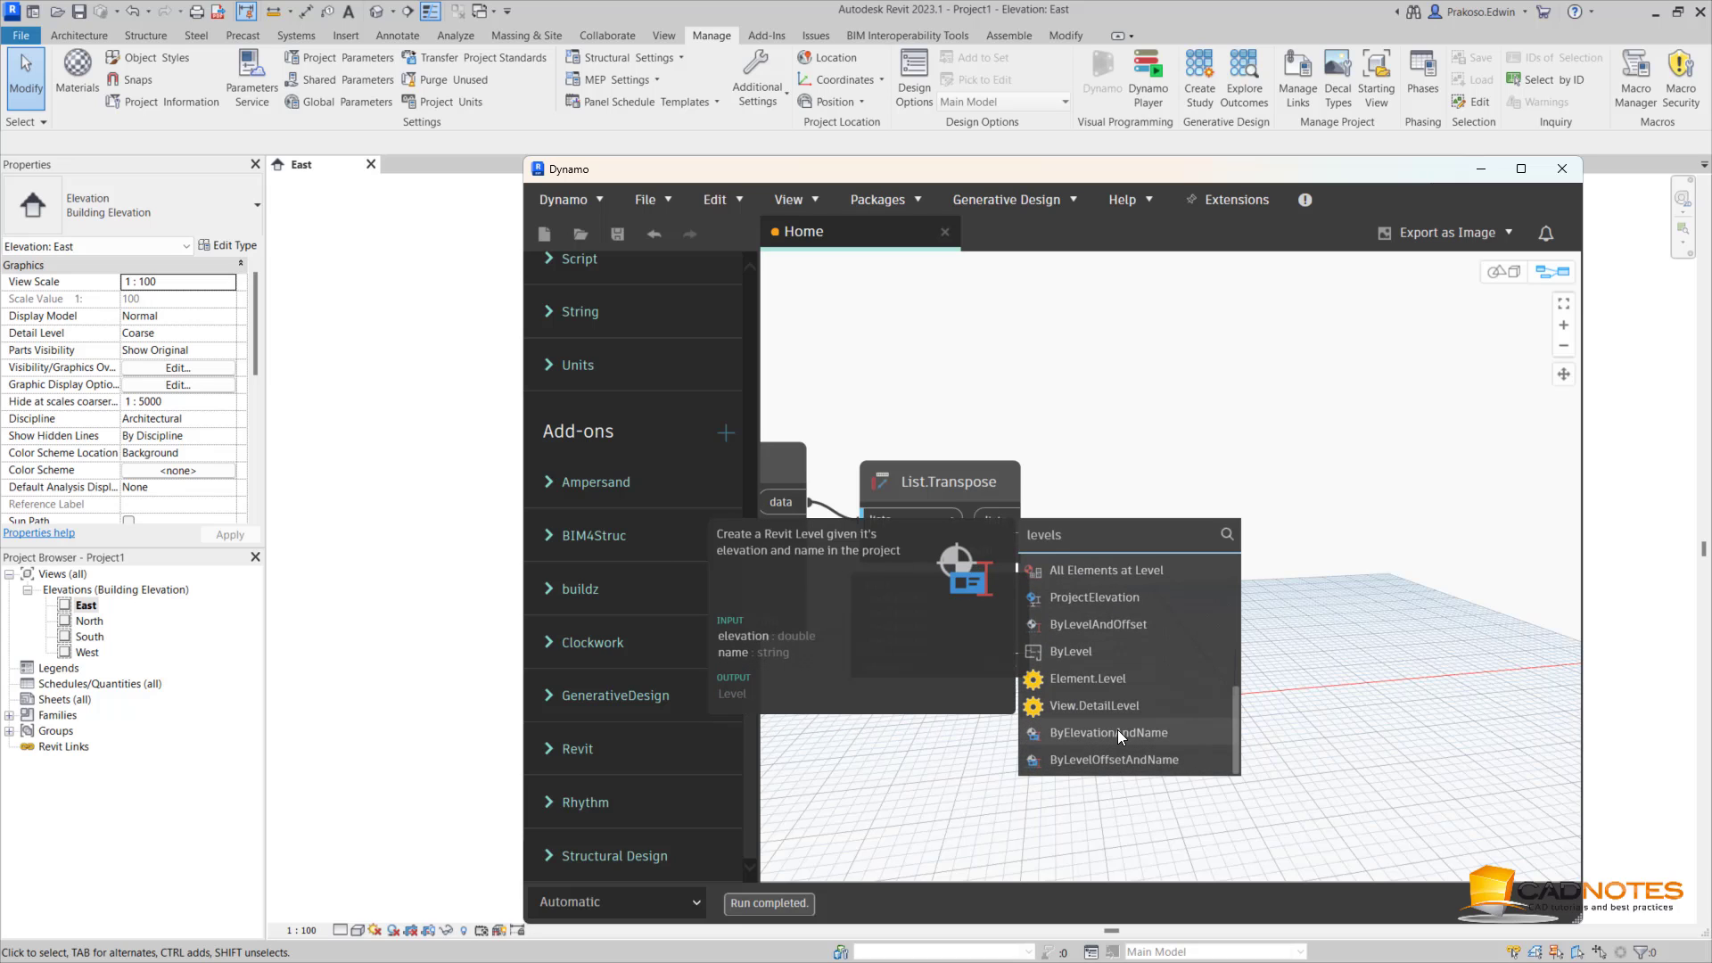
click(1133, 733)
drag(1226, 759, 1465, 457)
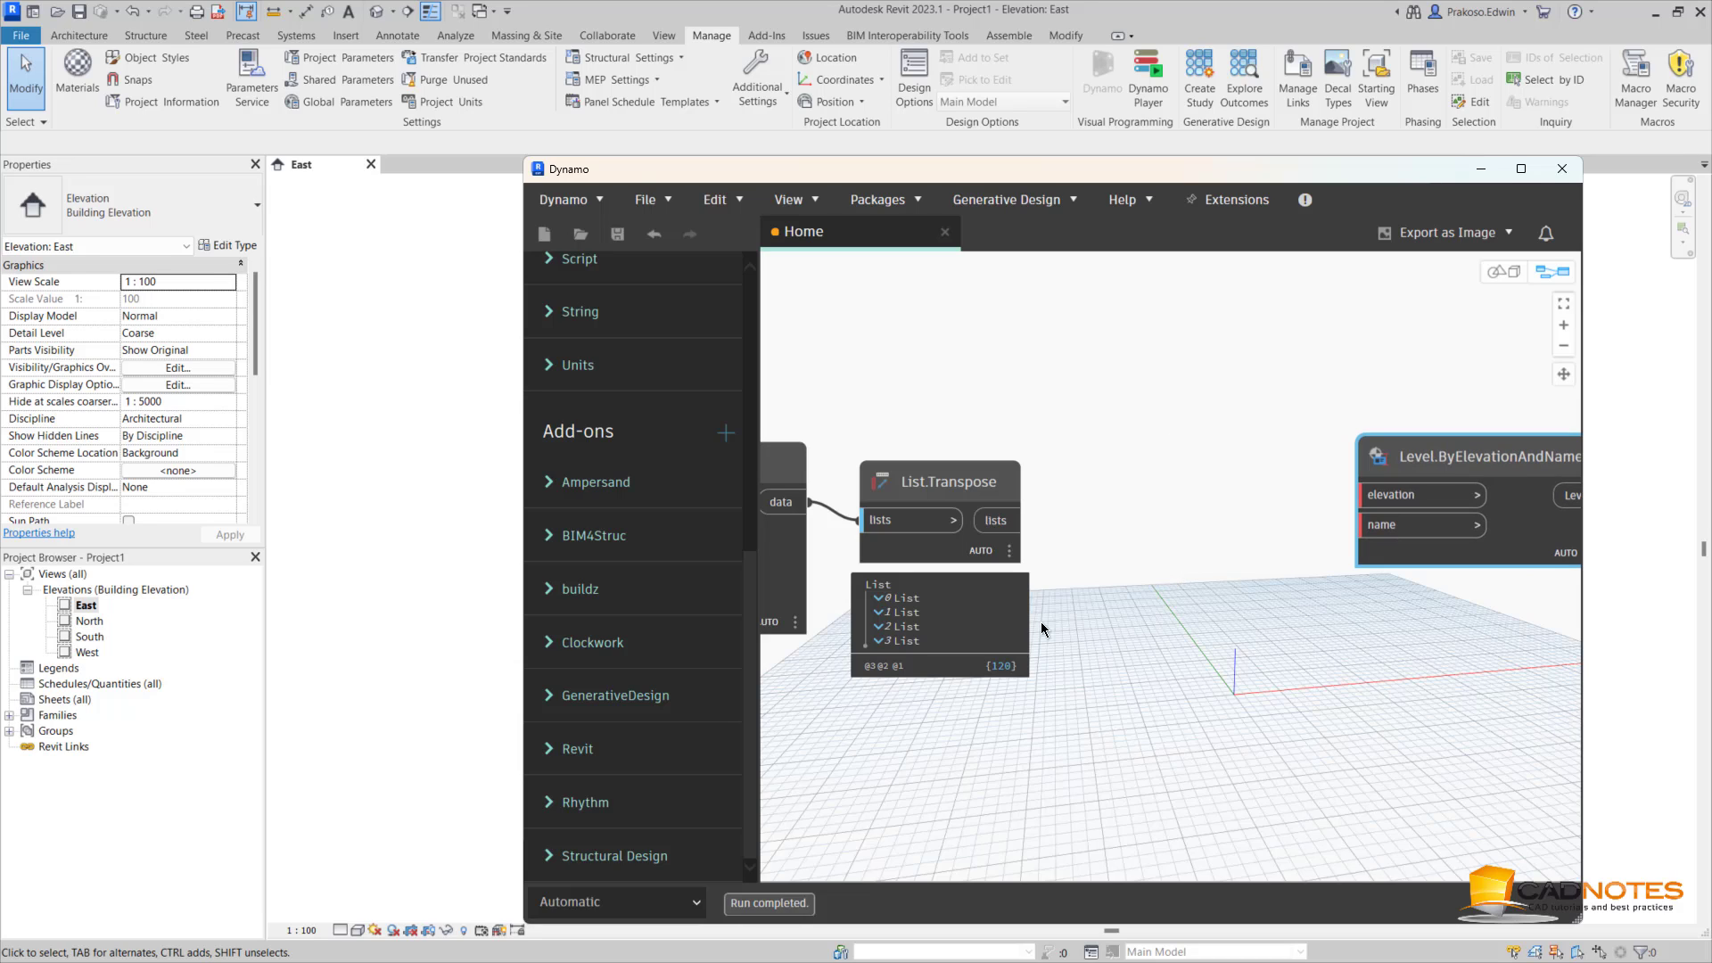
Inspect the transposed preview: elevations in list 3 and level names in list 2
click(881, 642)
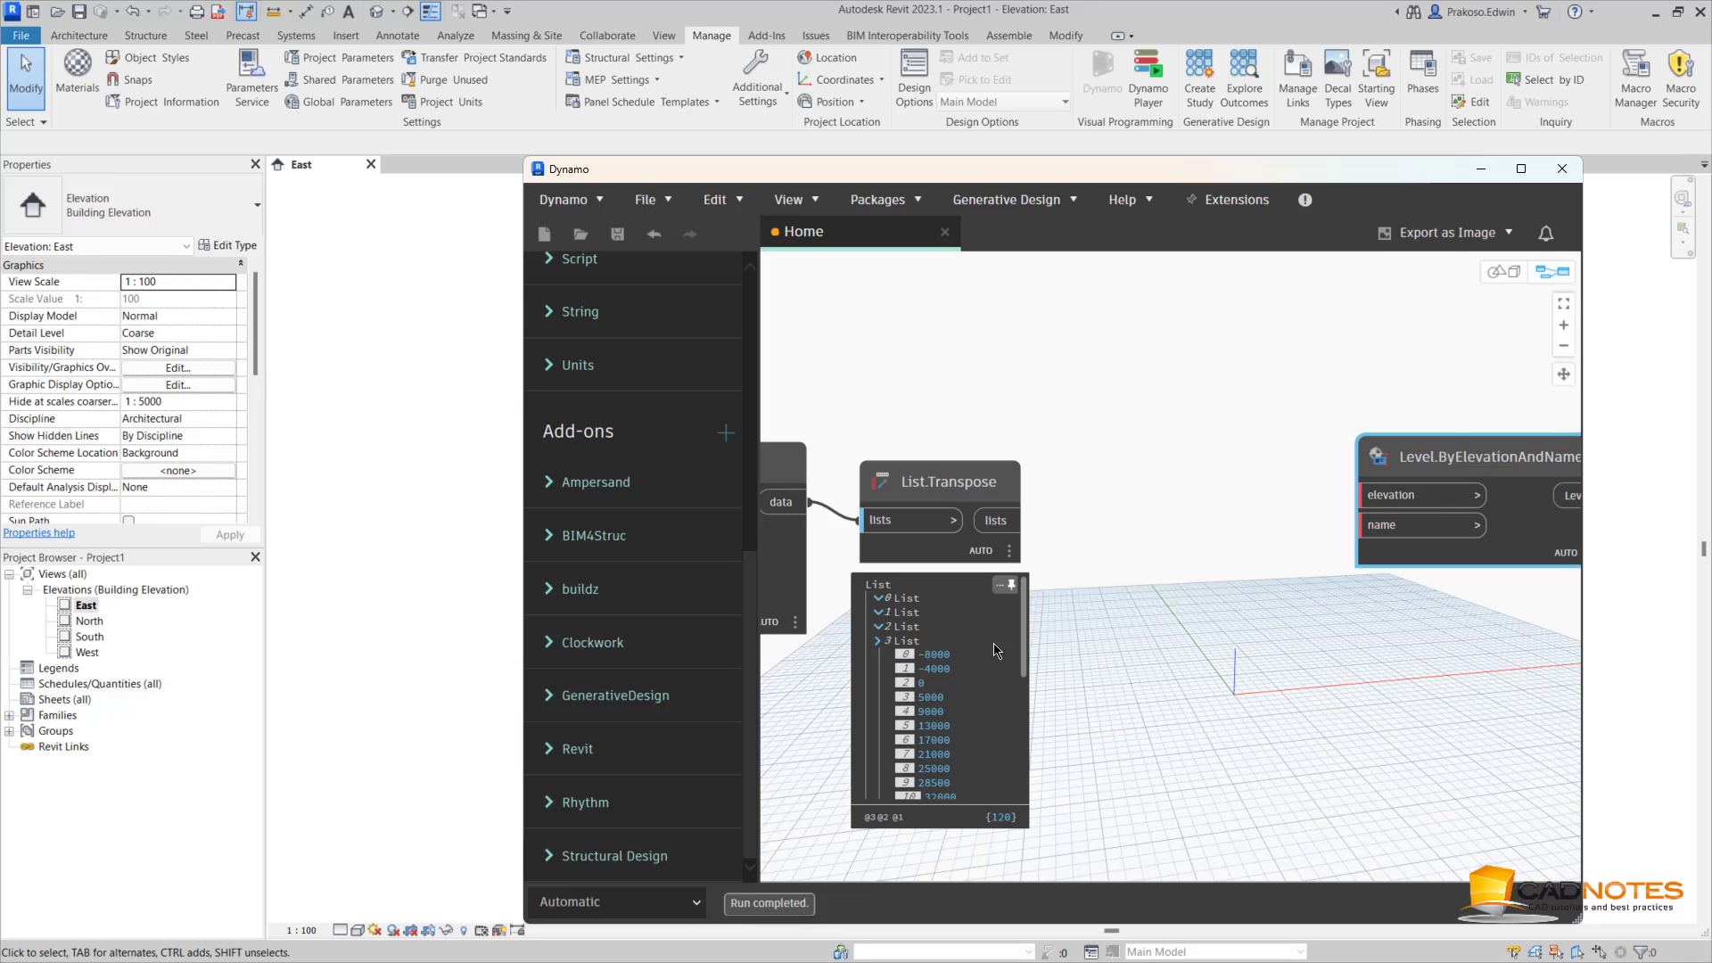
click(1252, 664)
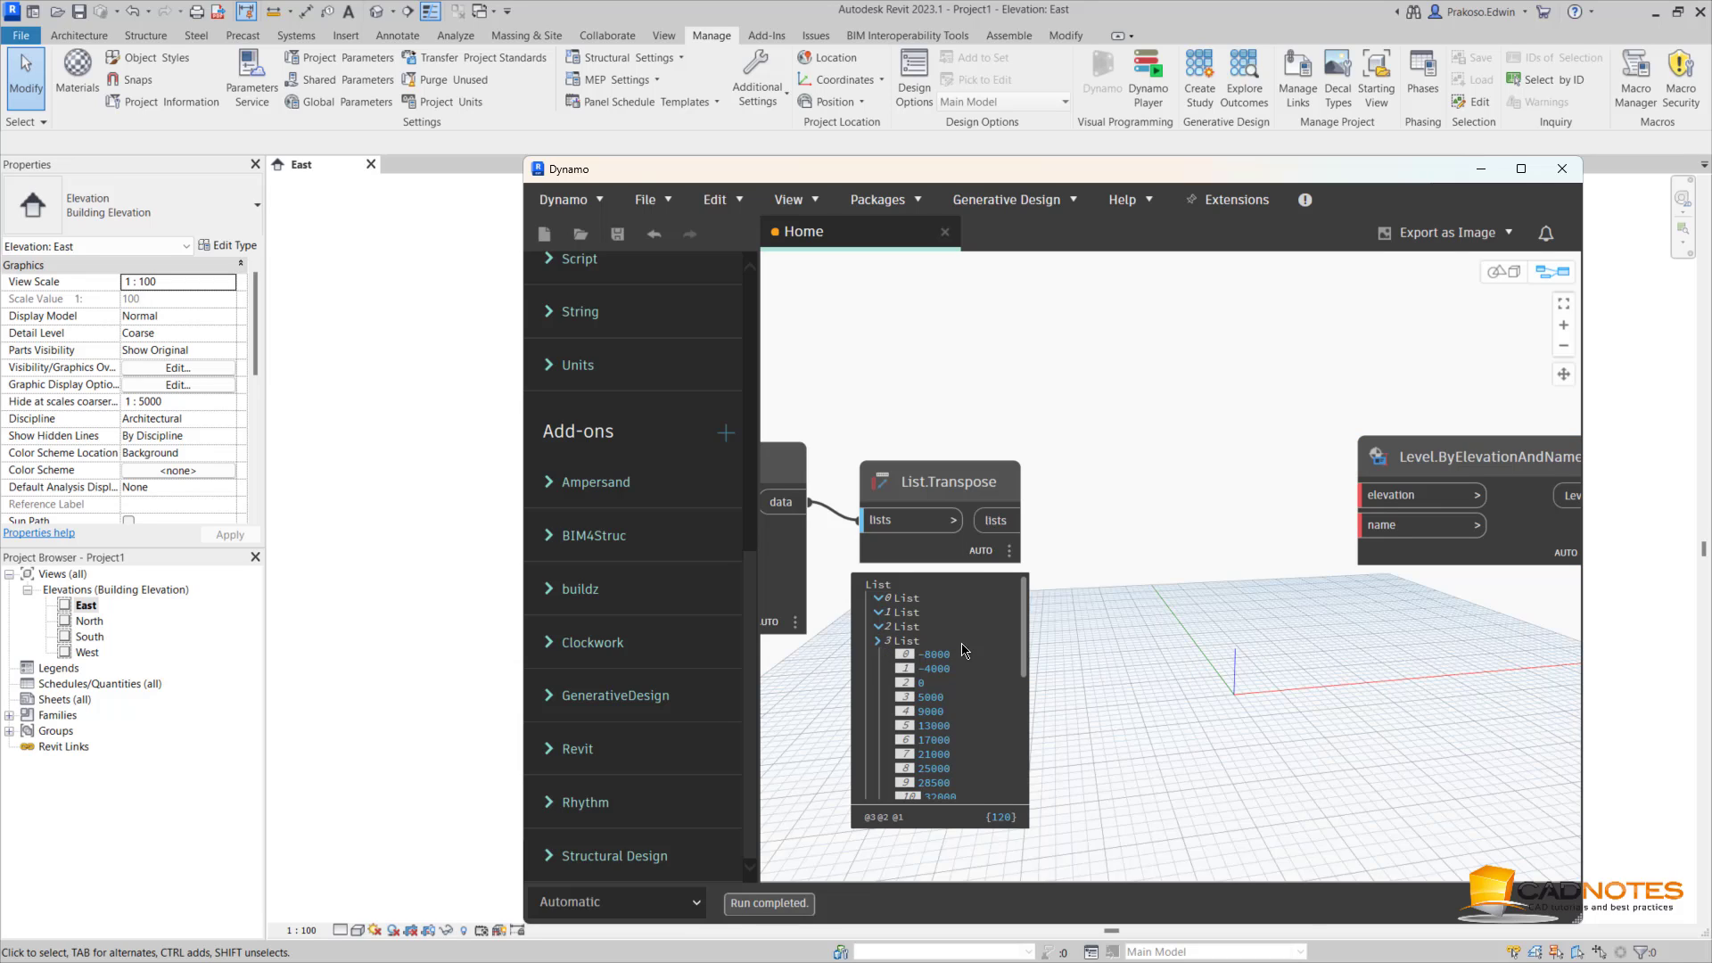
click(881, 629)
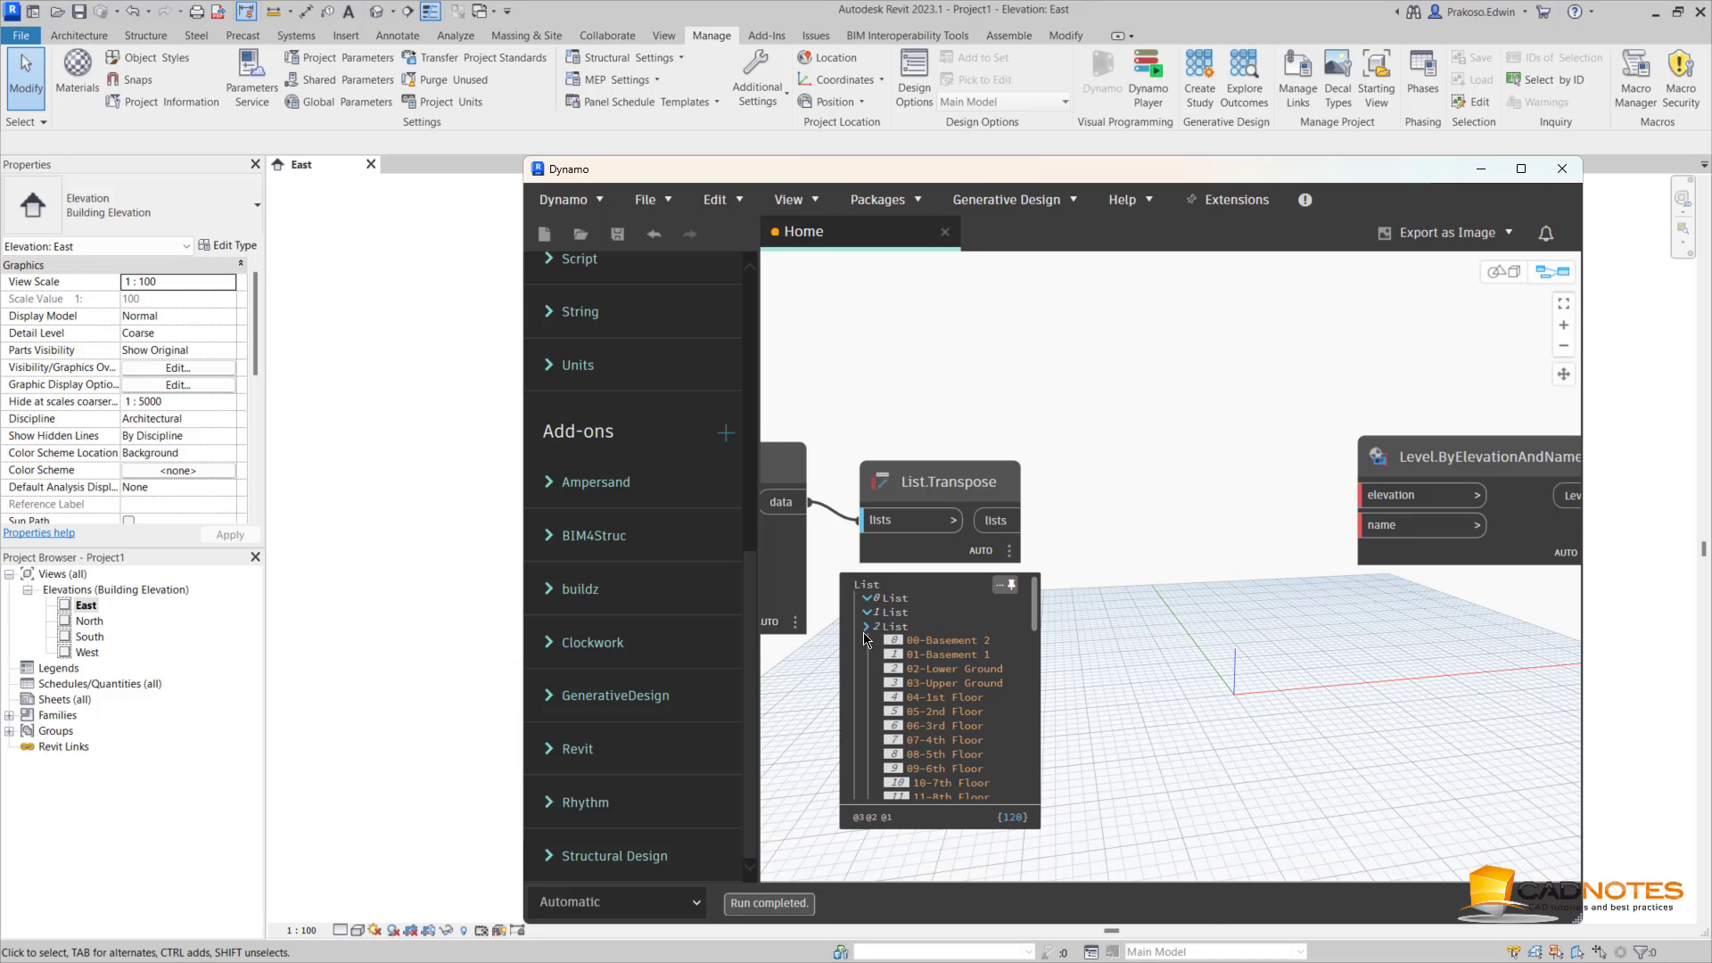
click(892, 628)
Create a Code Block reading LevelList[2]; and LevelList[3]; and place it beside List.Transpose
double_click(1203, 552)
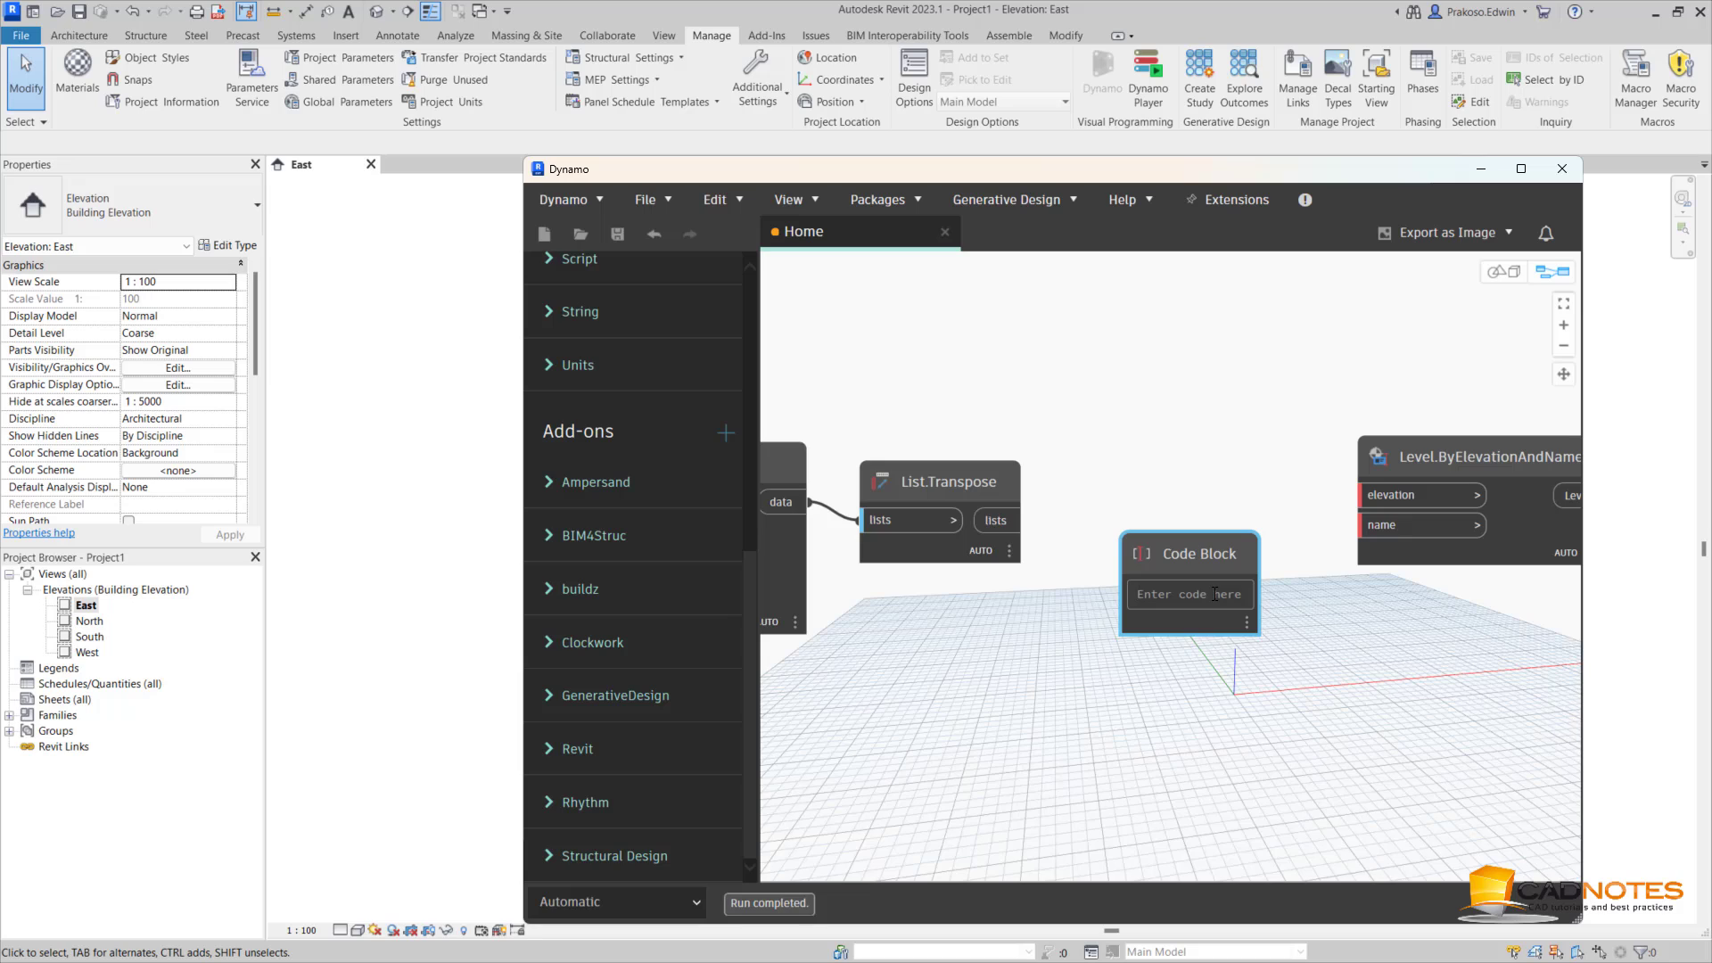
text(Level)
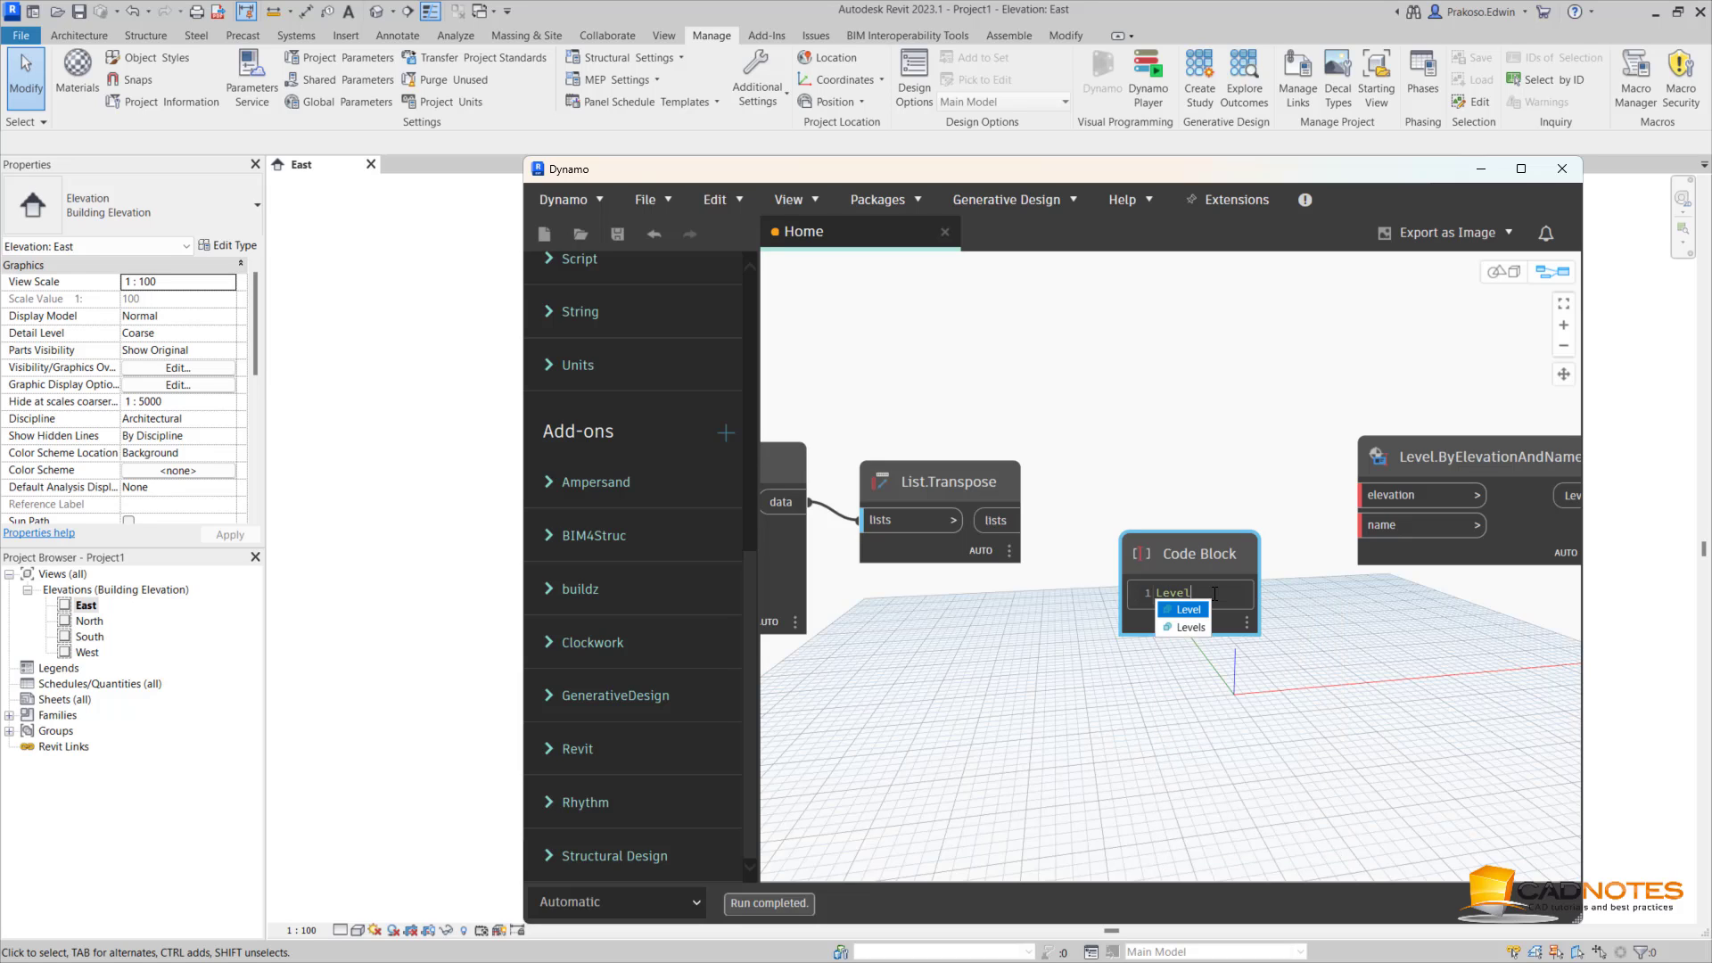
text(list)
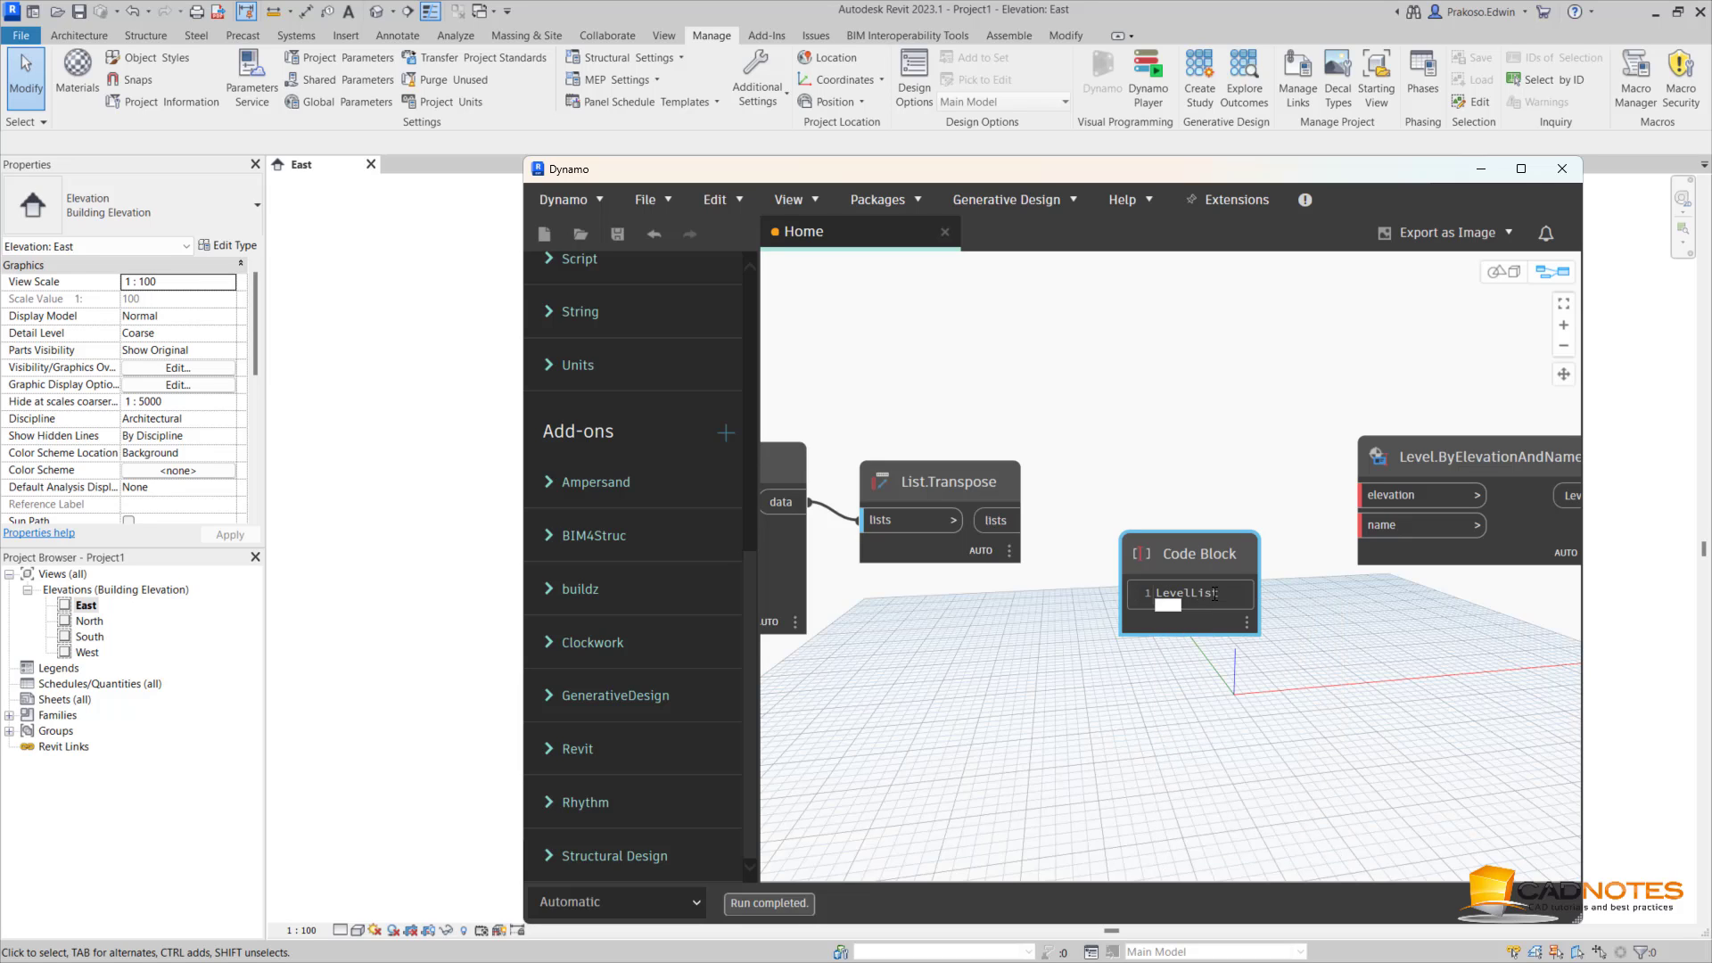
text([2];)
key(ctrl+a)
key(ctrl+c)
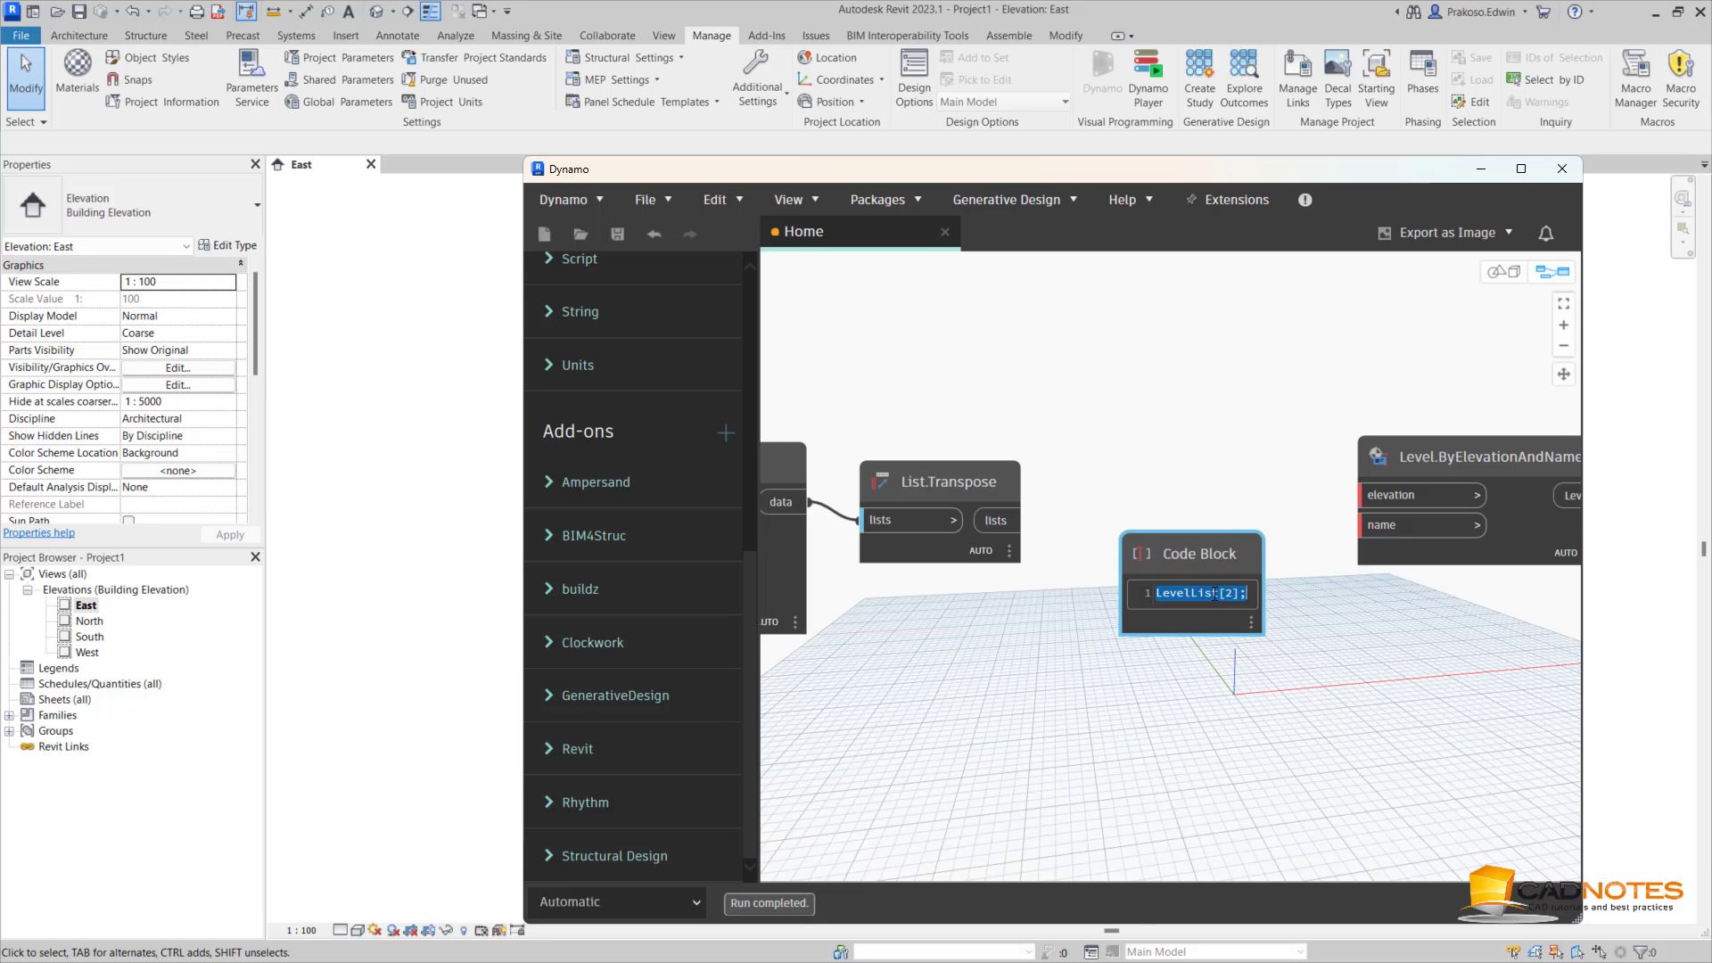
key(End)
key(Return)
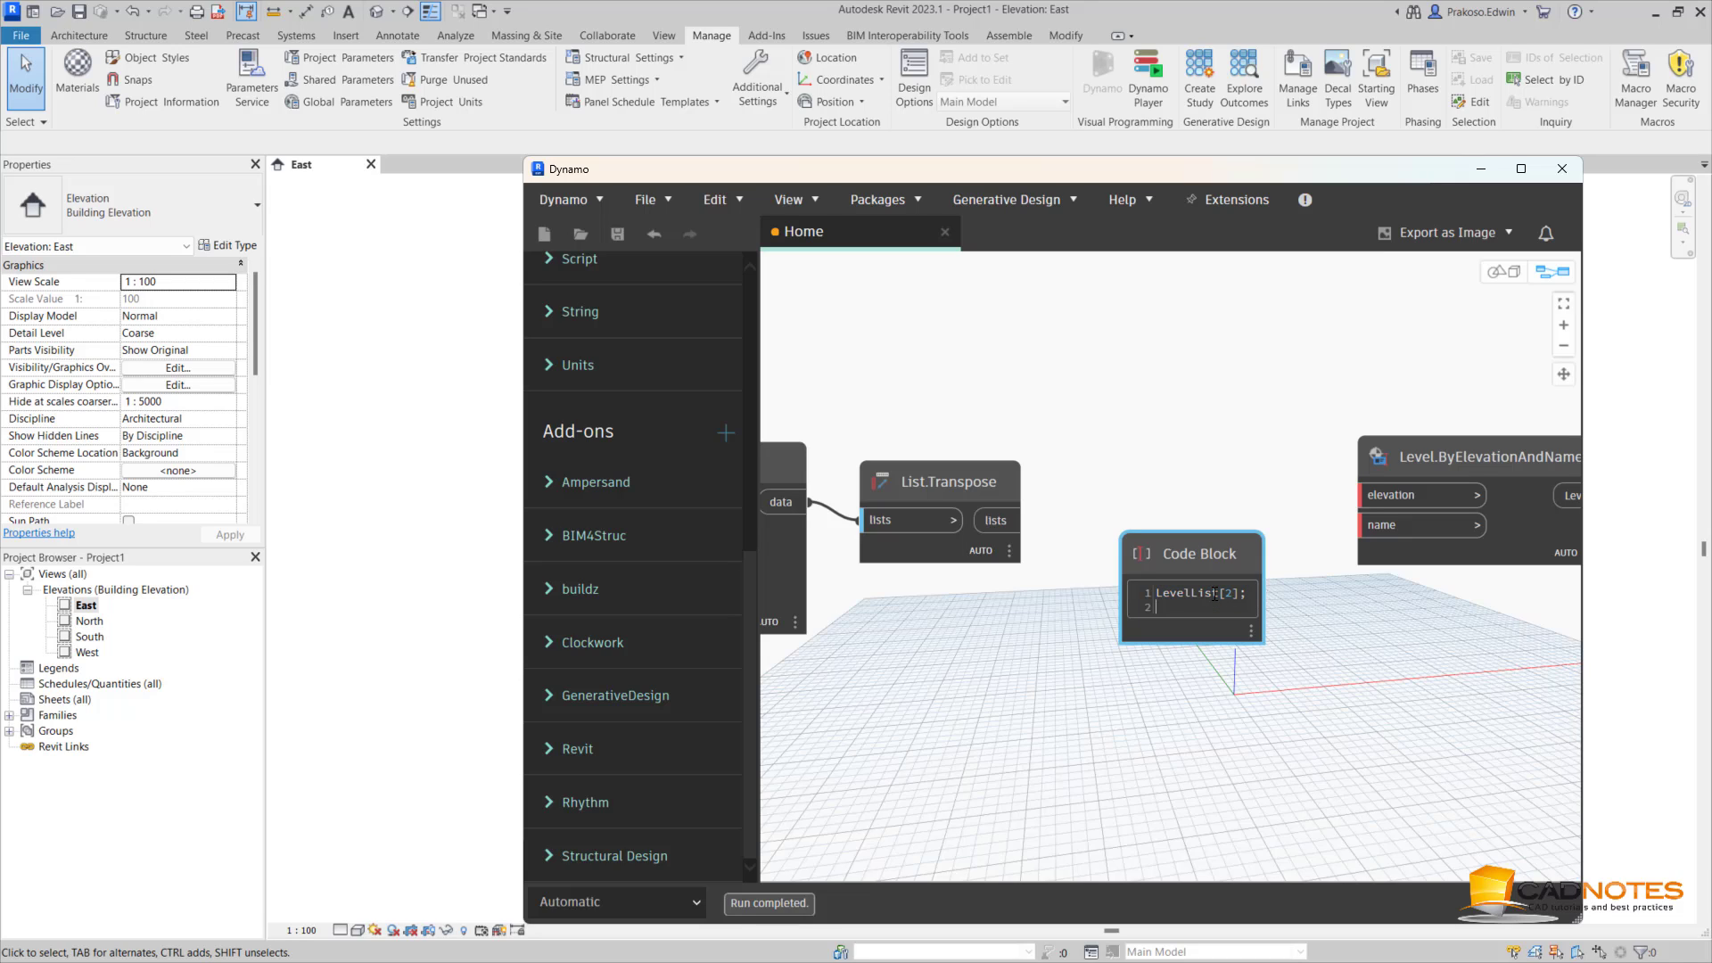
key(ctrl+v)
double_click(1231, 608)
text(3)
click(1335, 641)
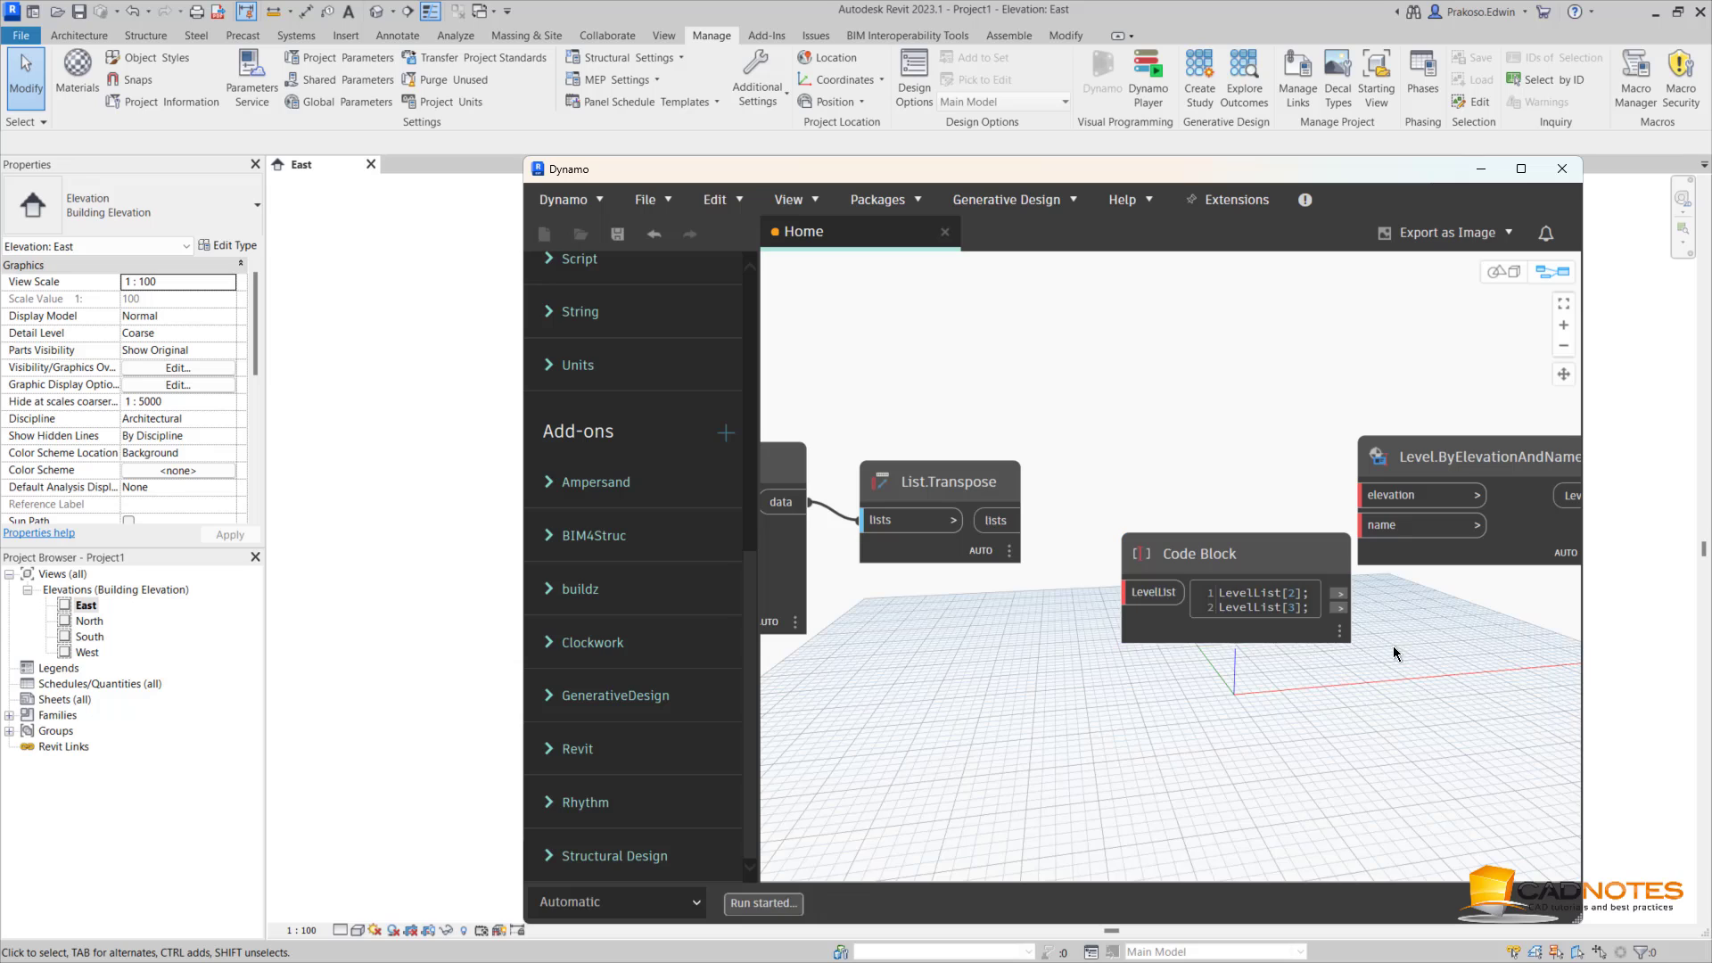
drag(1240, 559, 996, 520)
middle_drag(1462, 467, 1383, 496)
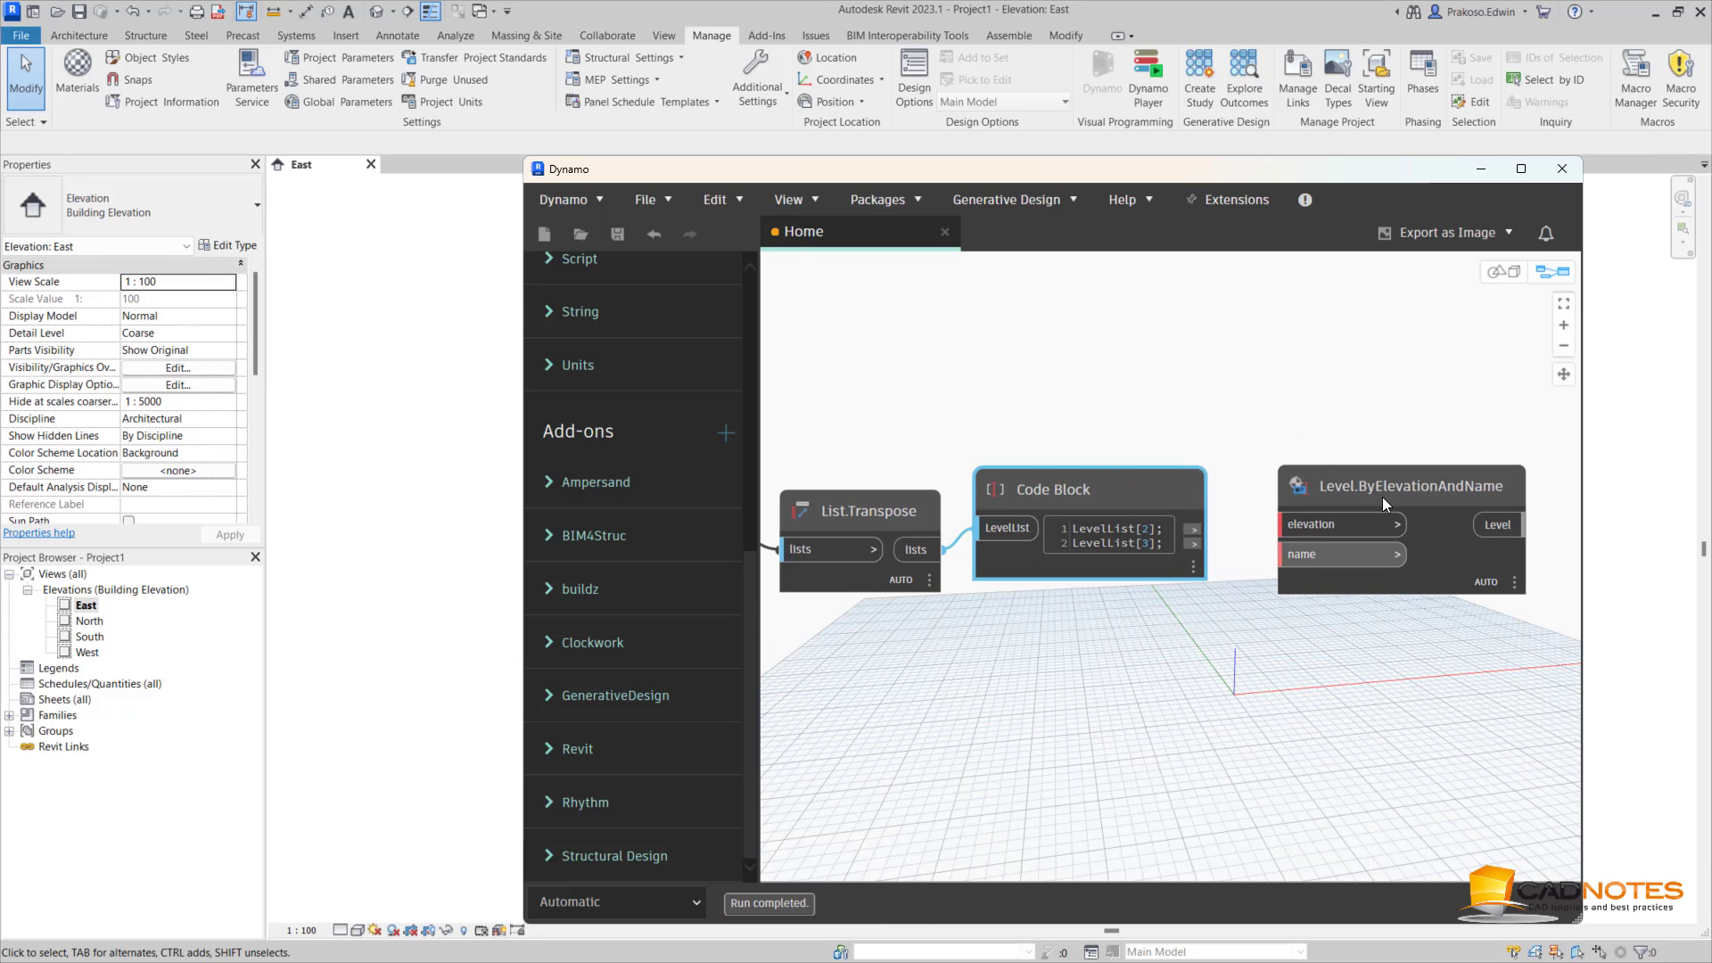
drag(1382, 496, 1610, 478)
right_click(1302, 561)
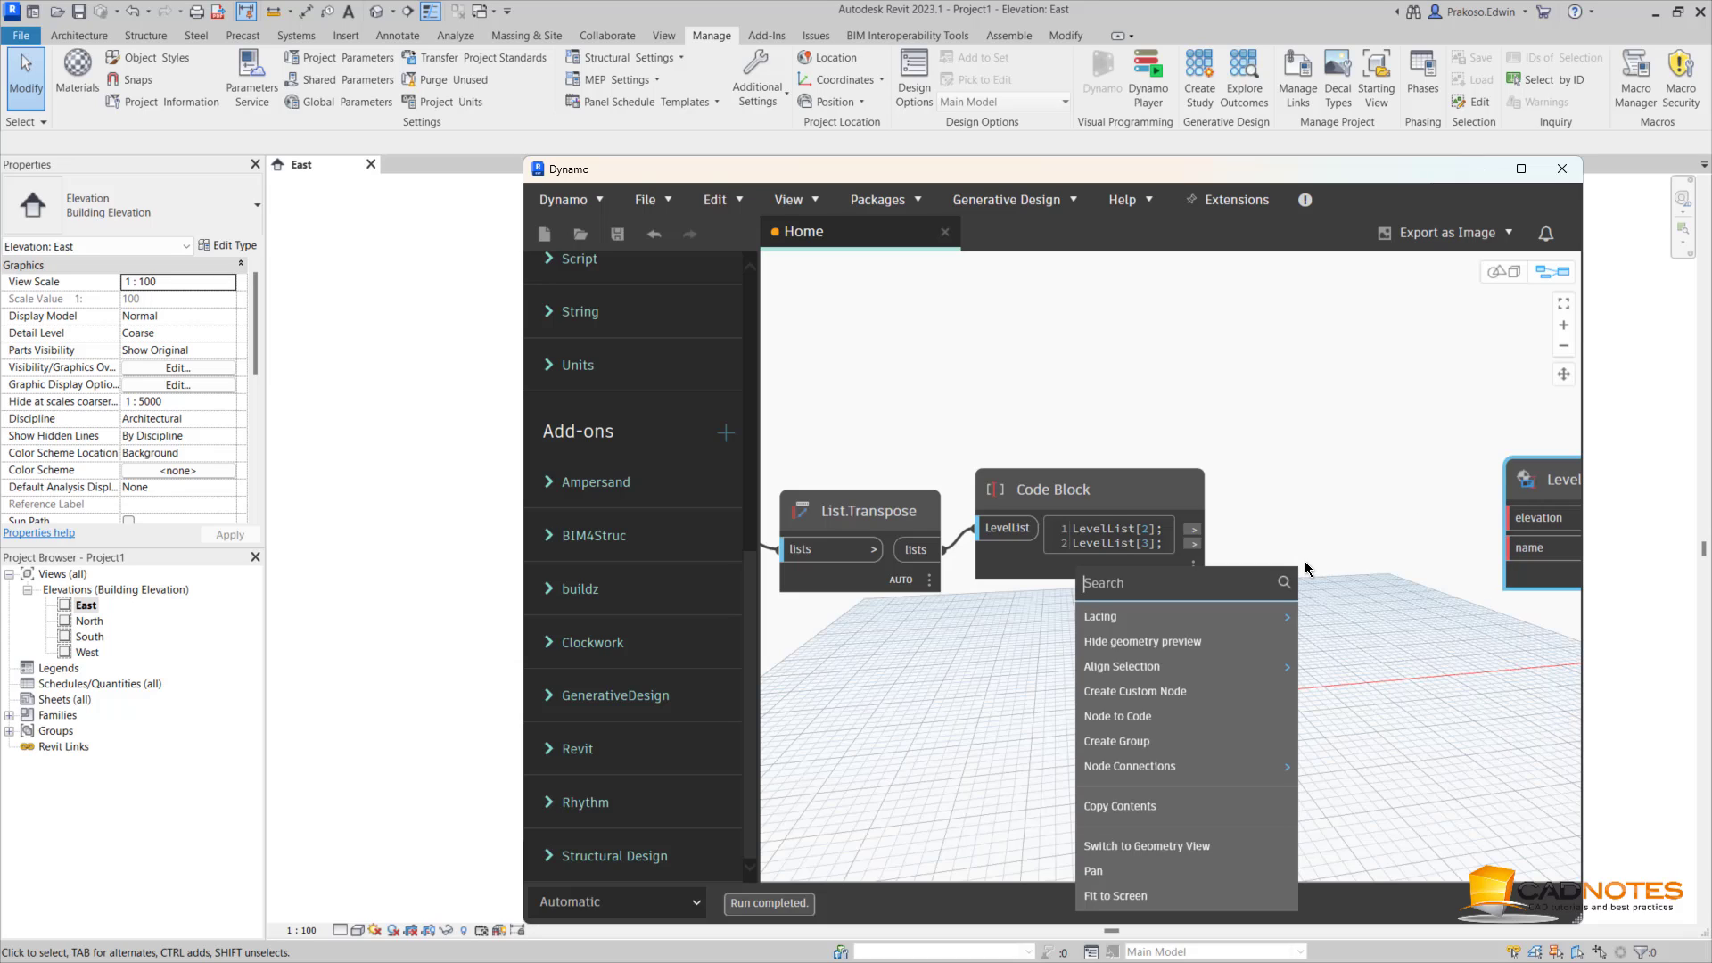
text(watch)
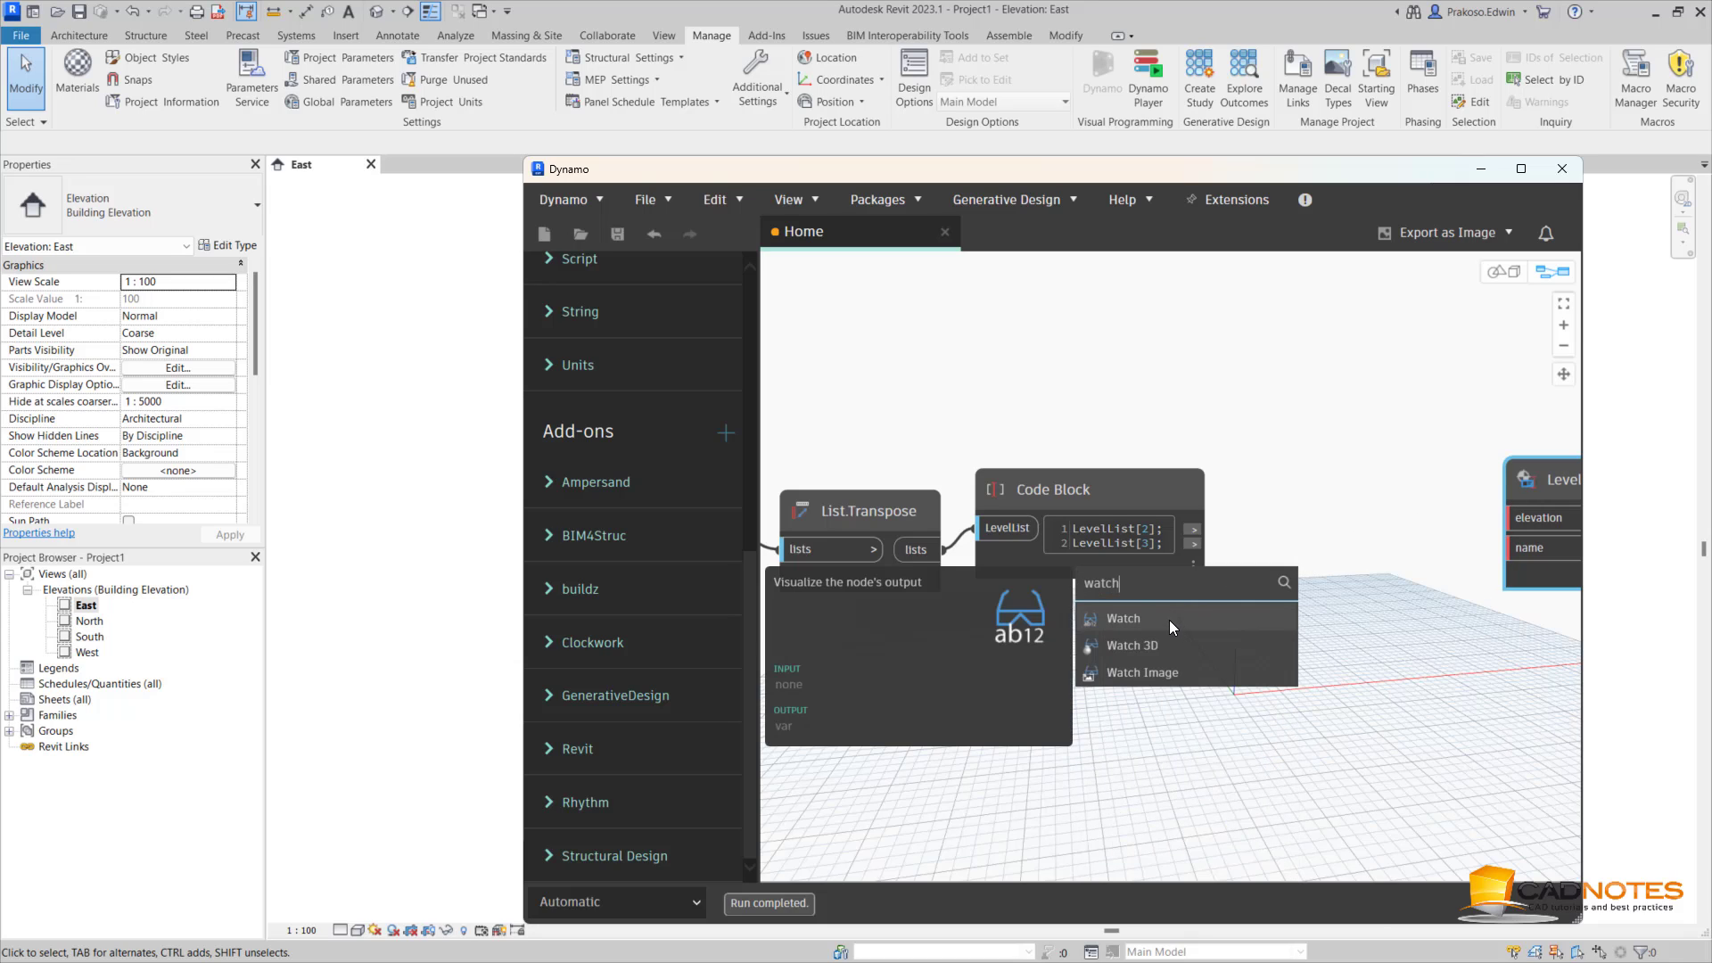
click(1170, 619)
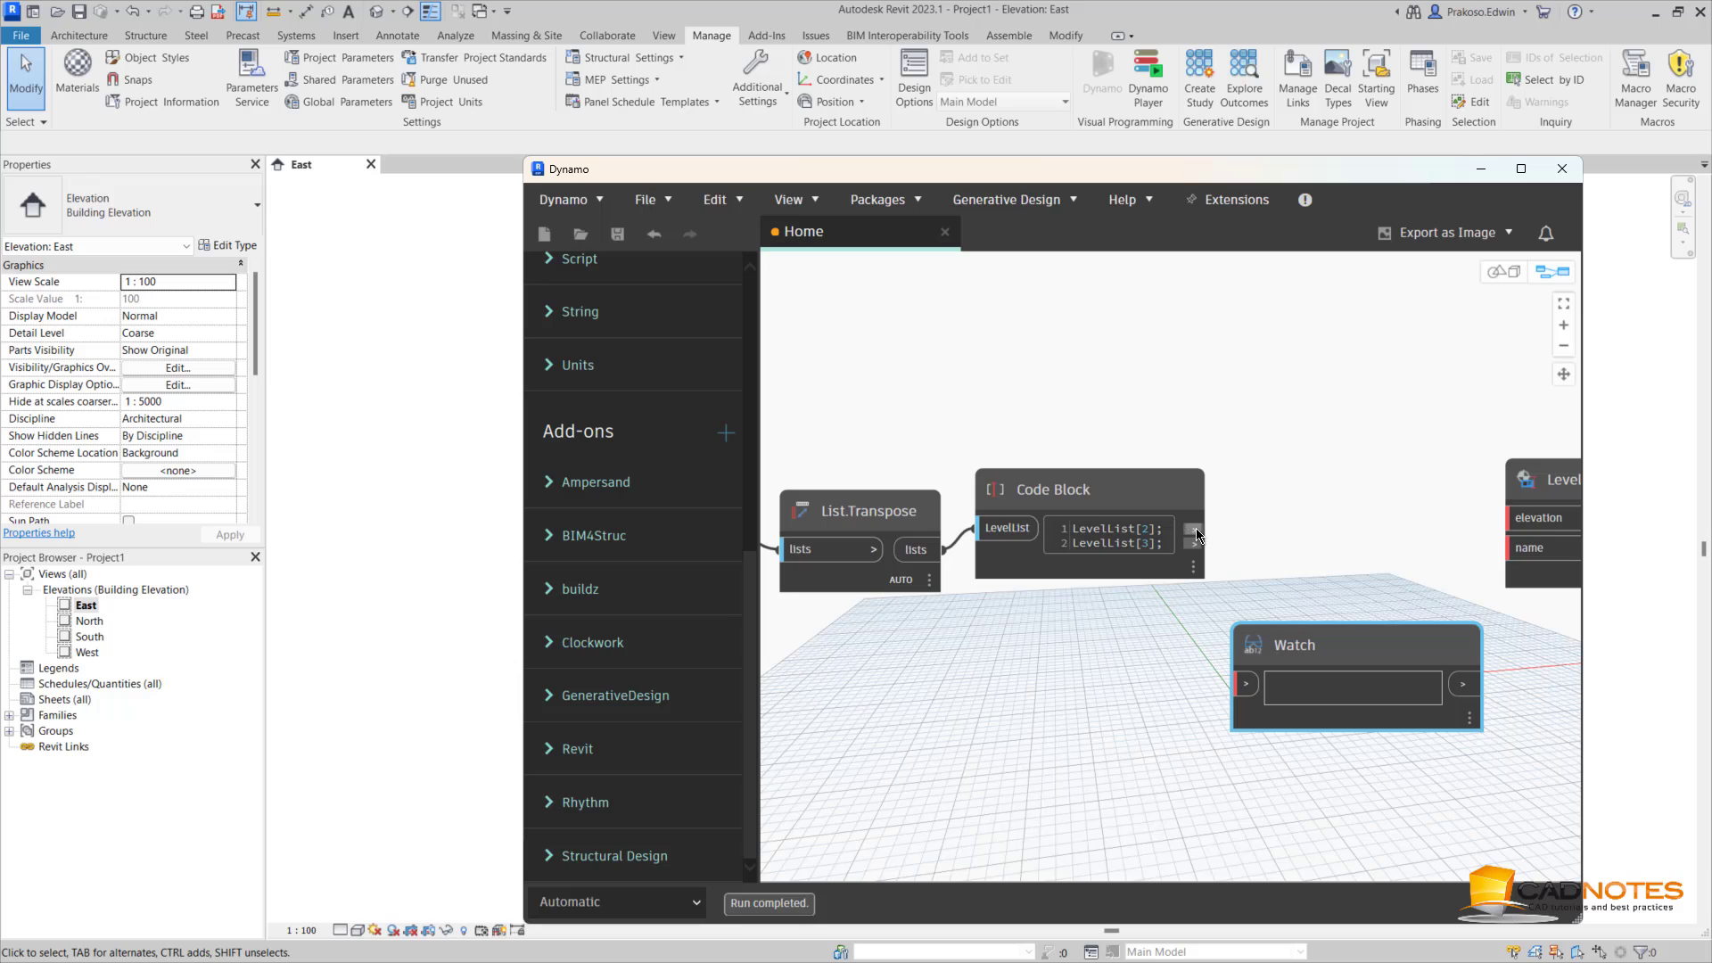
drag(1196, 530, 1245, 684)
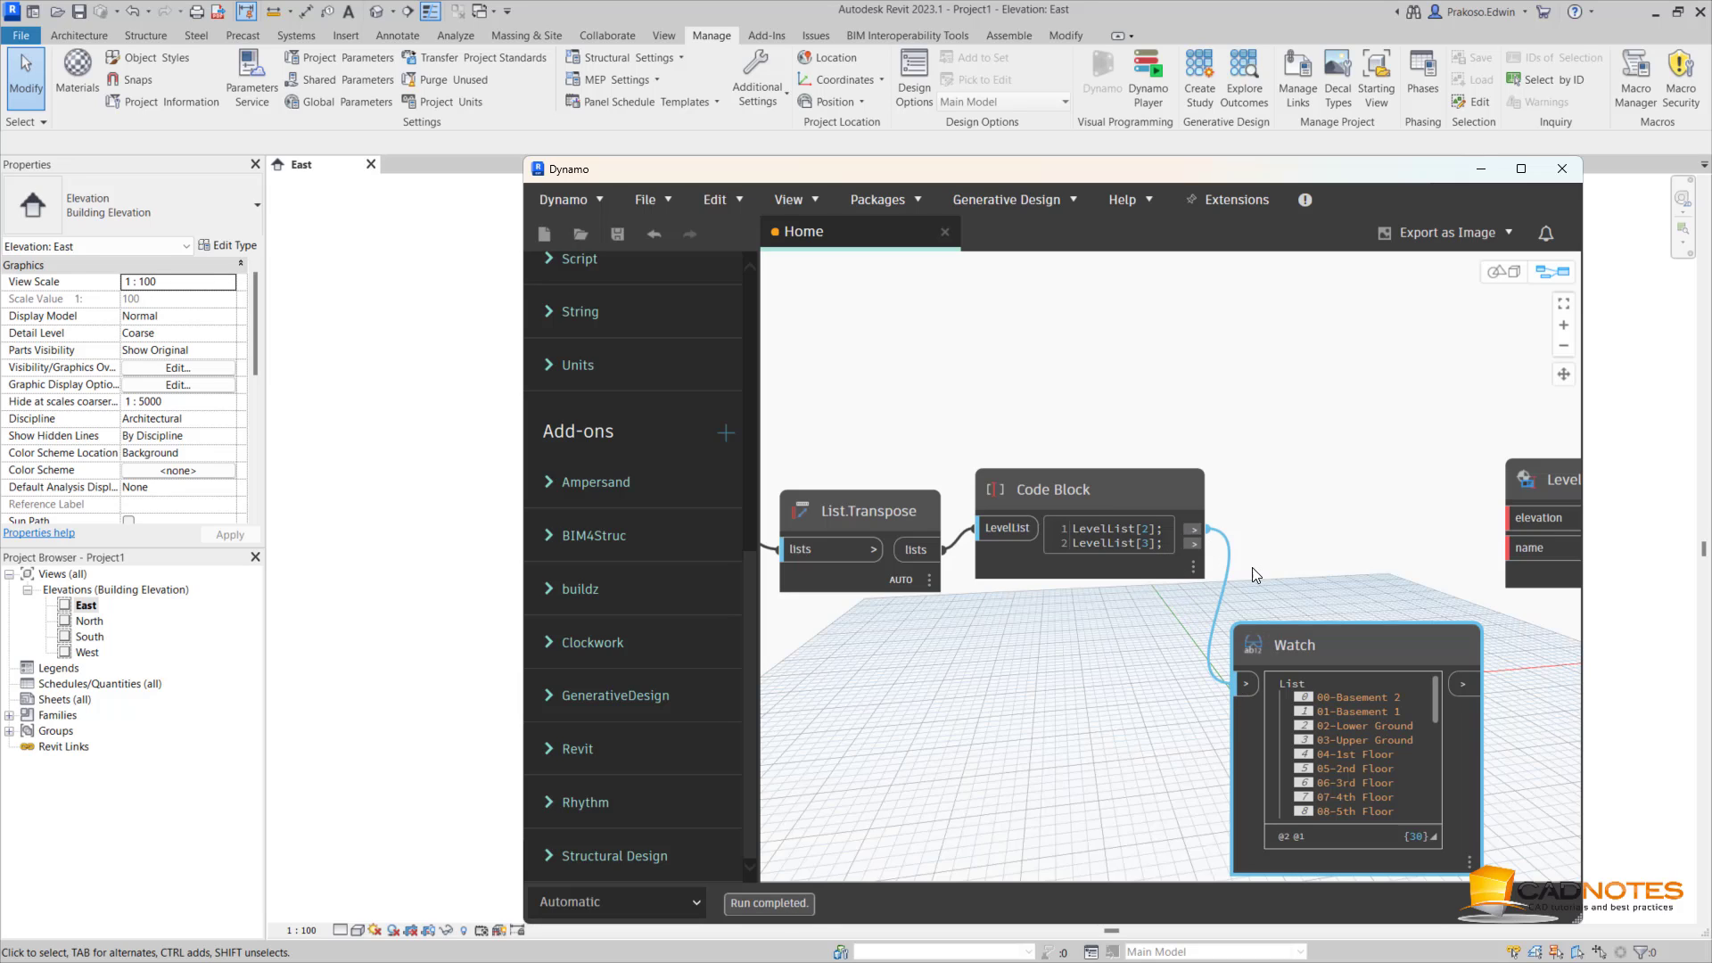
drag(1197, 548, 1245, 684)
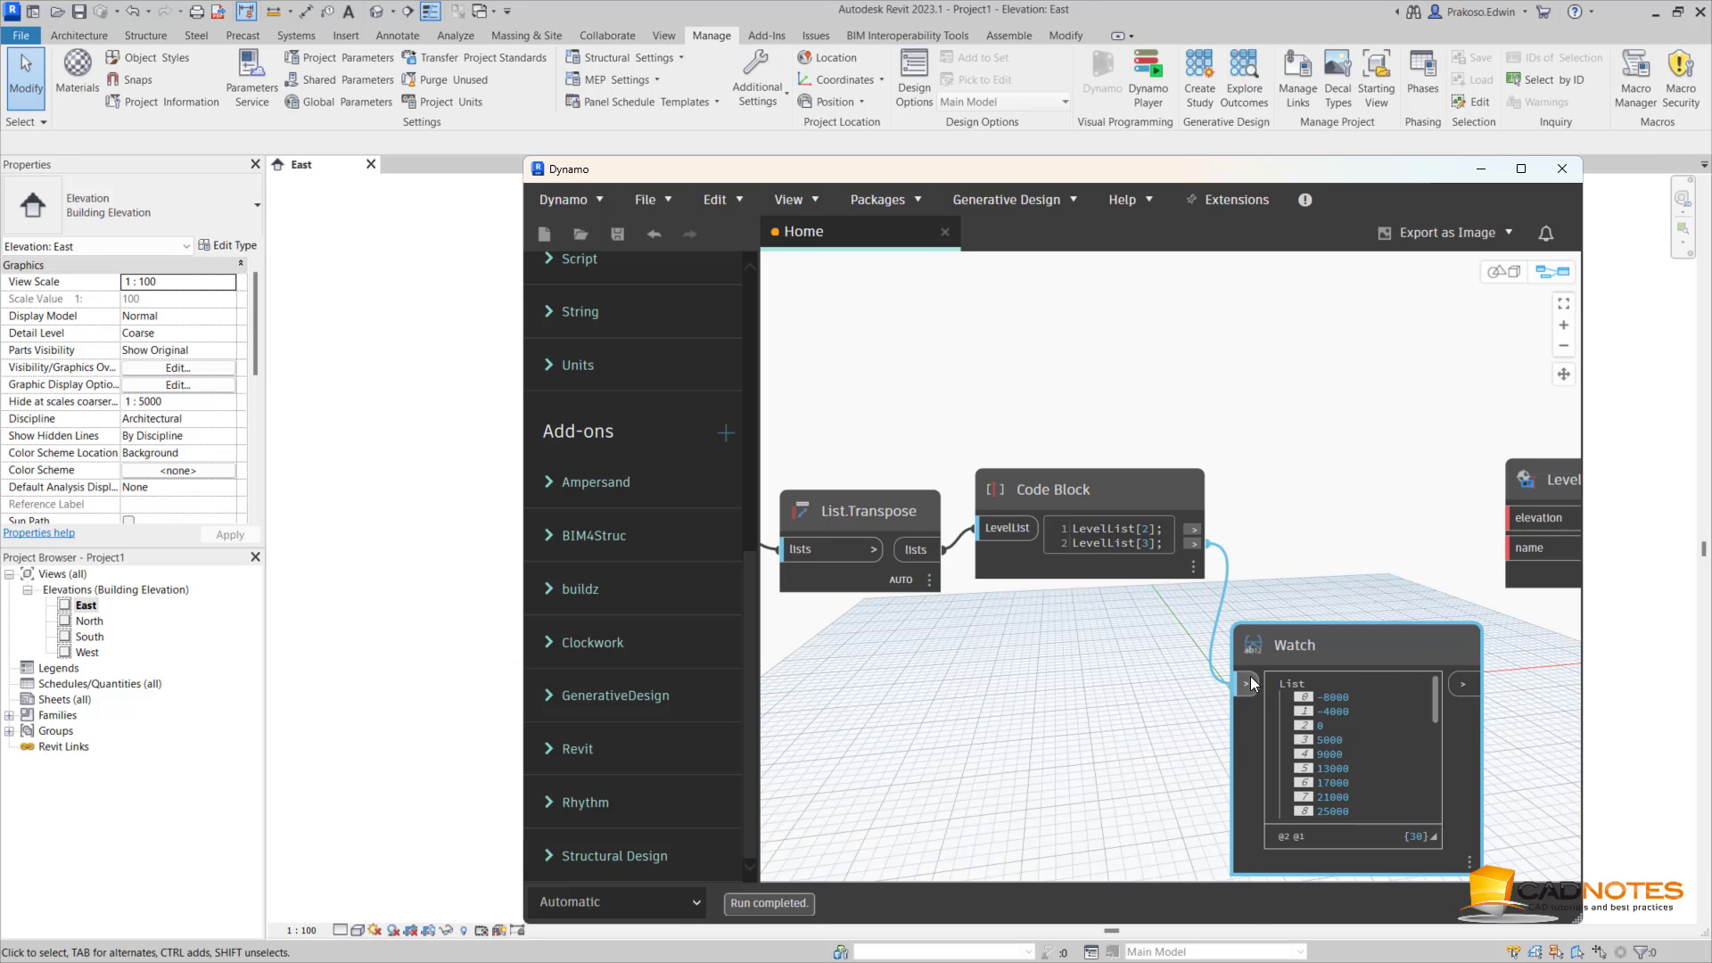
key(Delete)
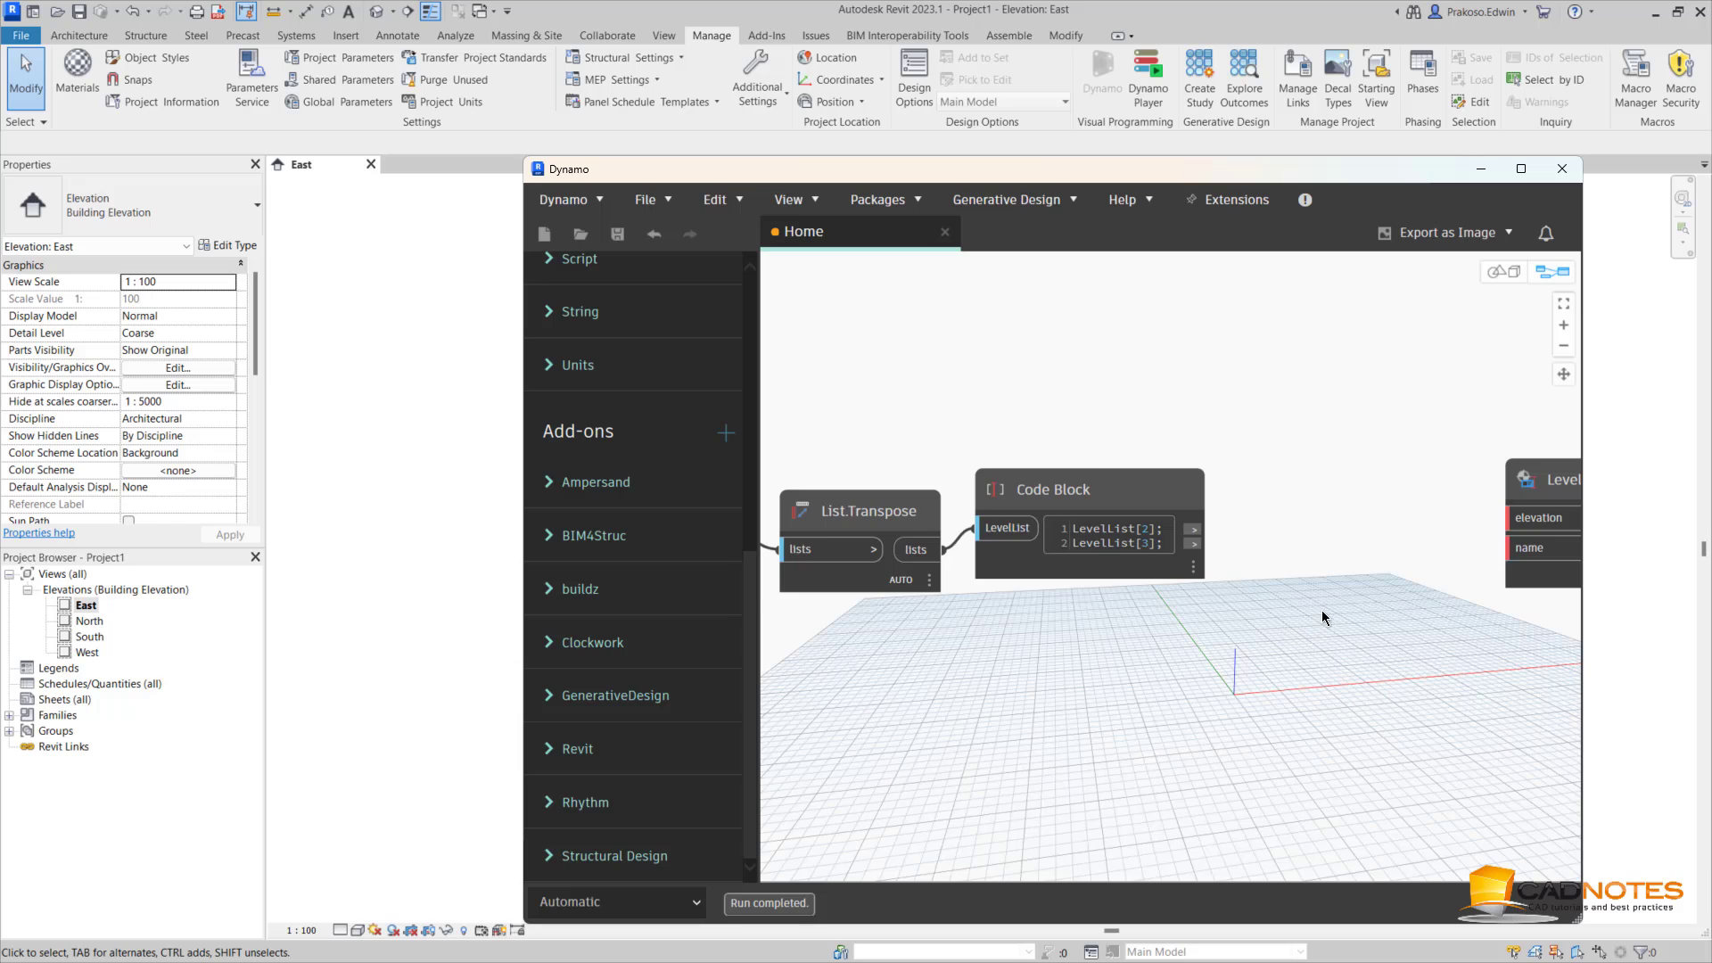
middle_drag(1322, 610, 1006, 584)
Wire the Code Block's elevation and name outputs into Level.ByElevationAndName's elevation and name inputs
drag(954, 563, 1270, 539)
drag(956, 547, 1270, 568)
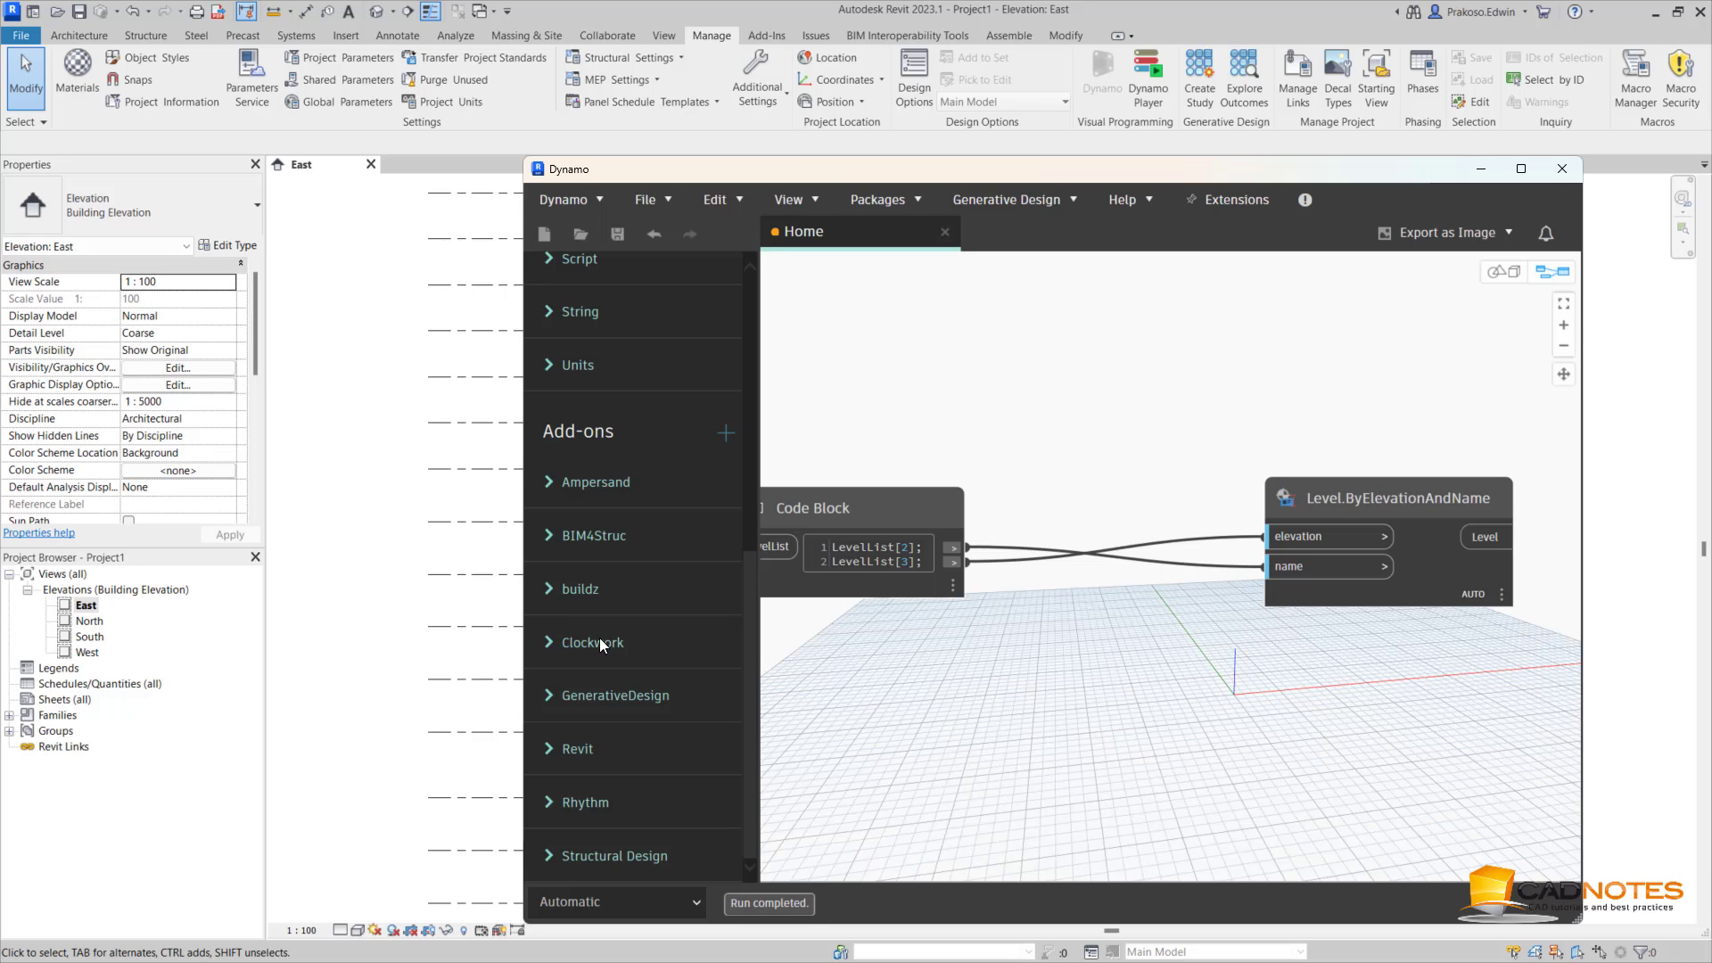
scroll(367, 571, down, 3)
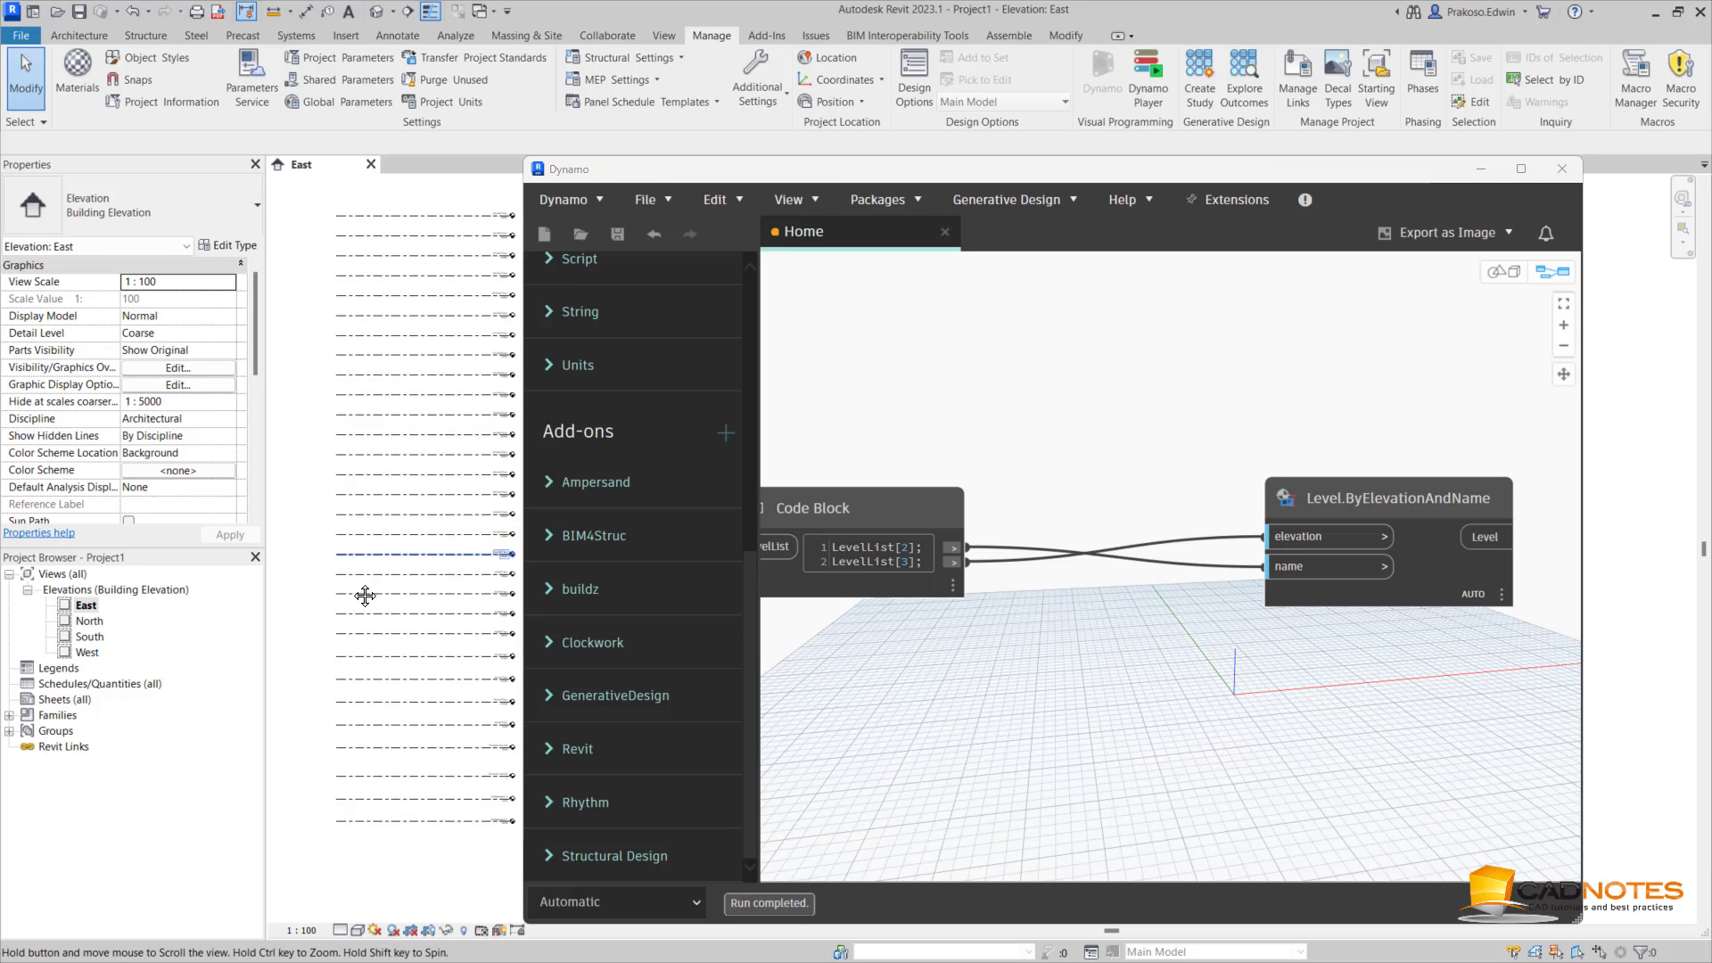
scroll(489, 268, up, 3)
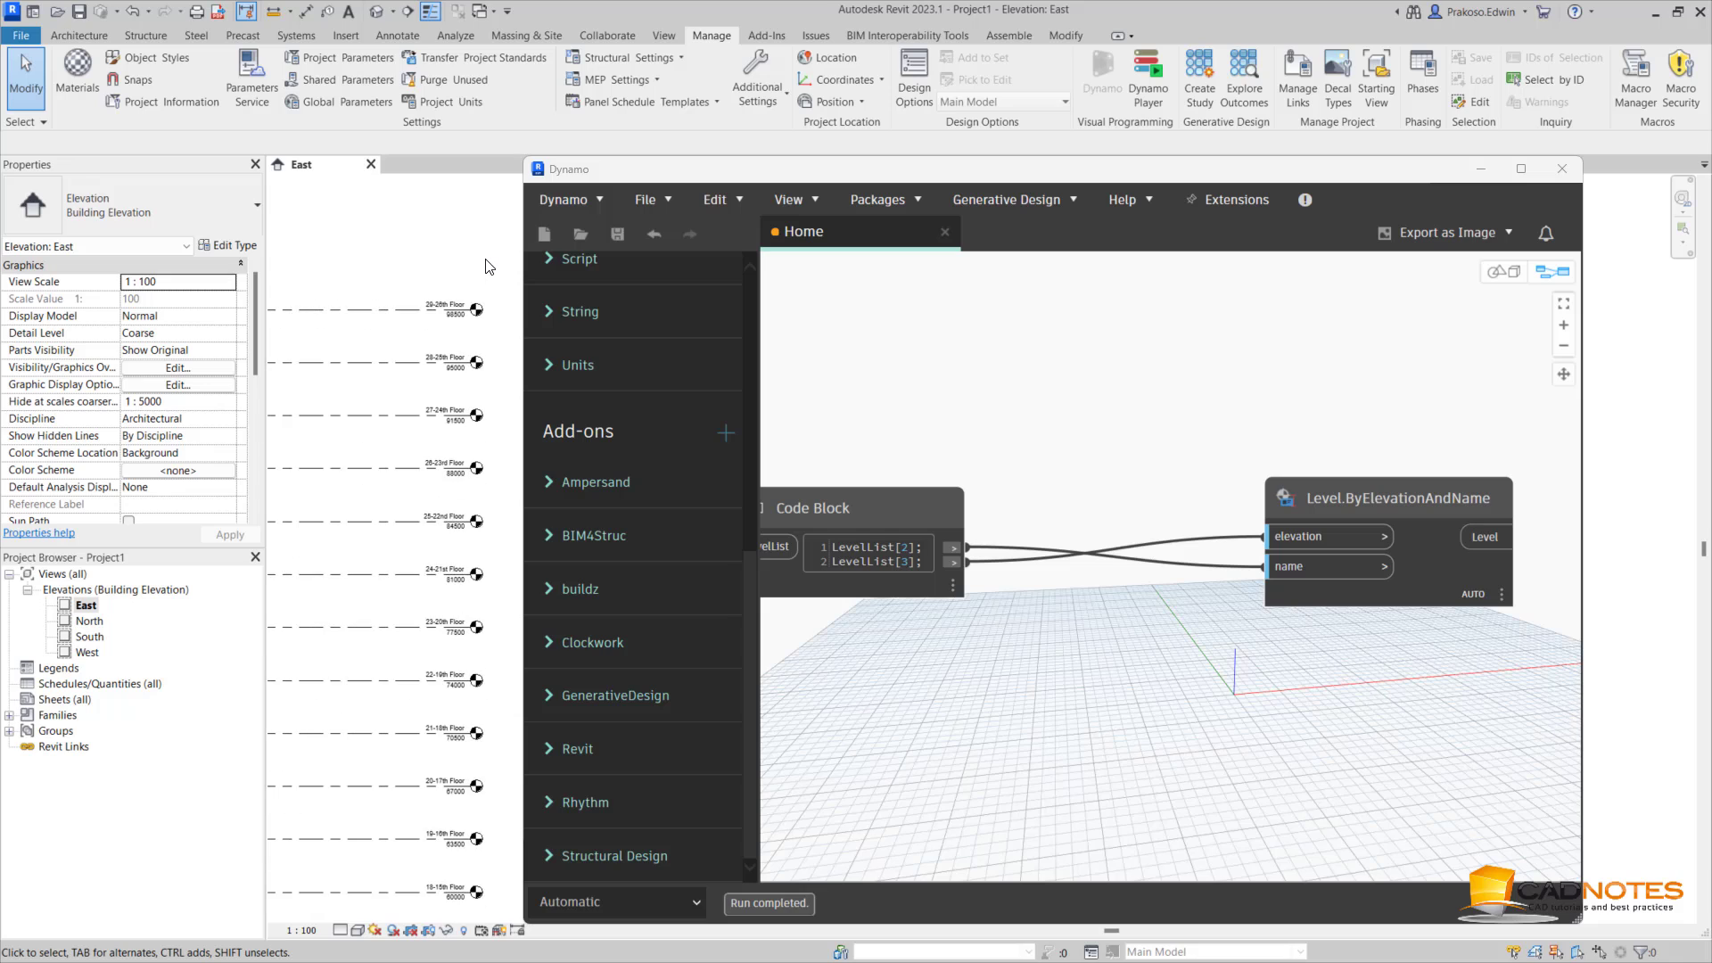
scroll(487, 264, up, 3)
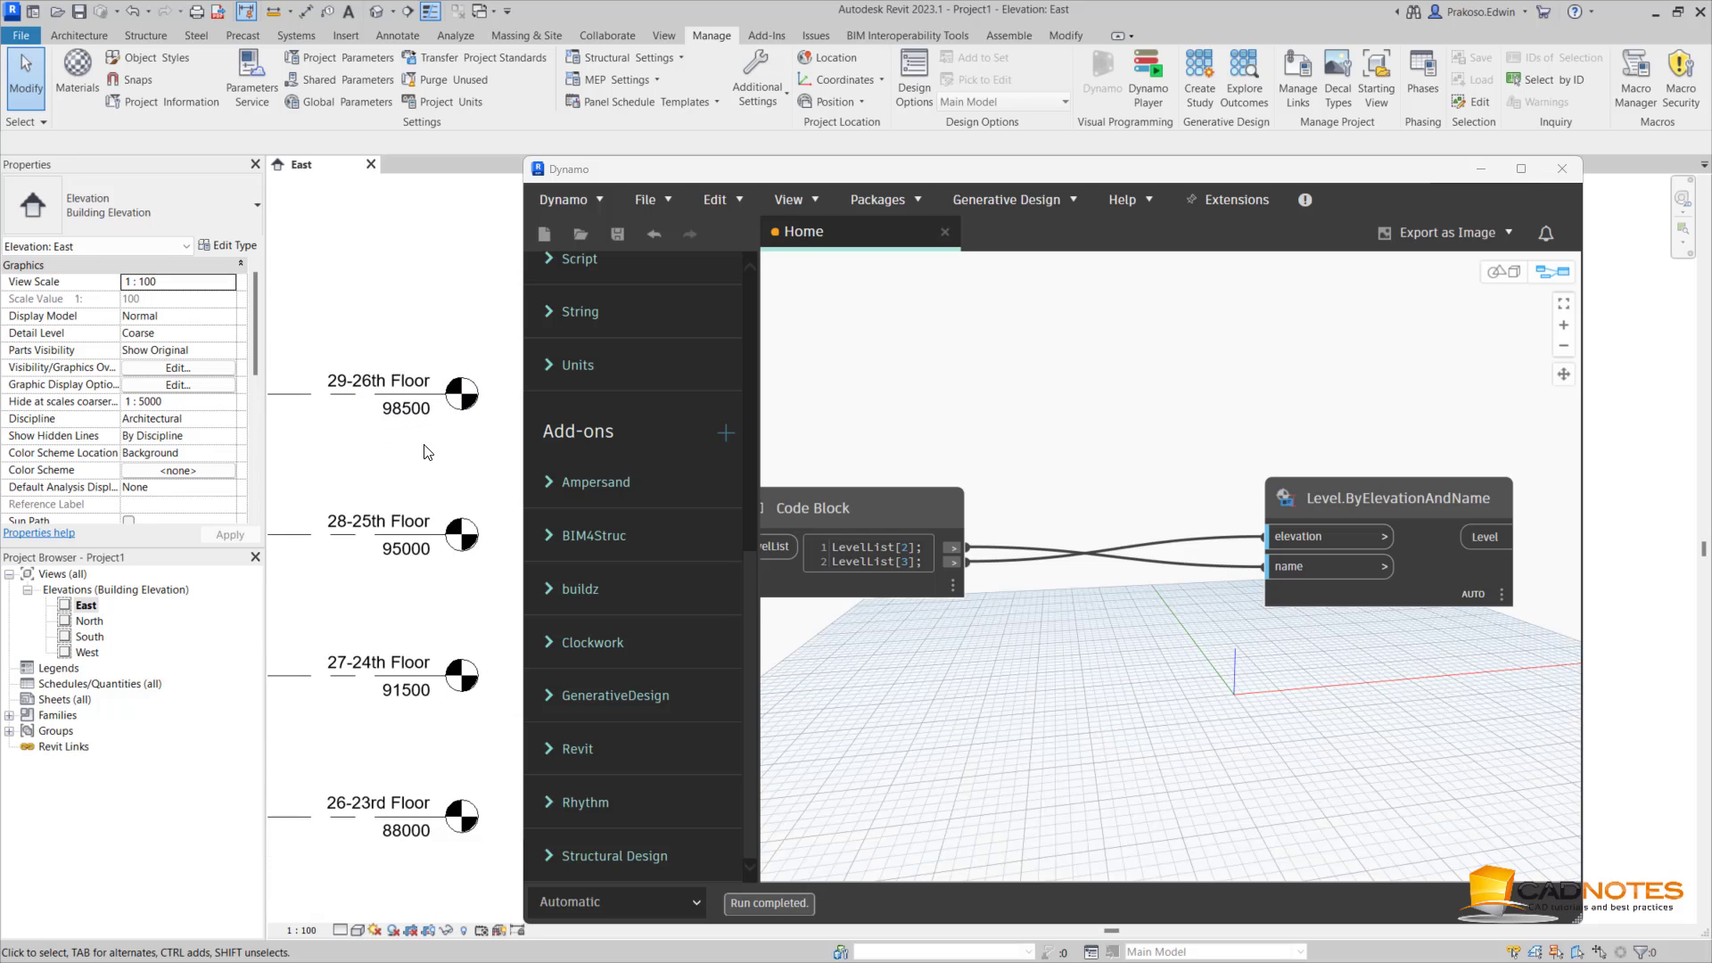
drag(1391, 500, 1195, 500)
click(1227, 728)
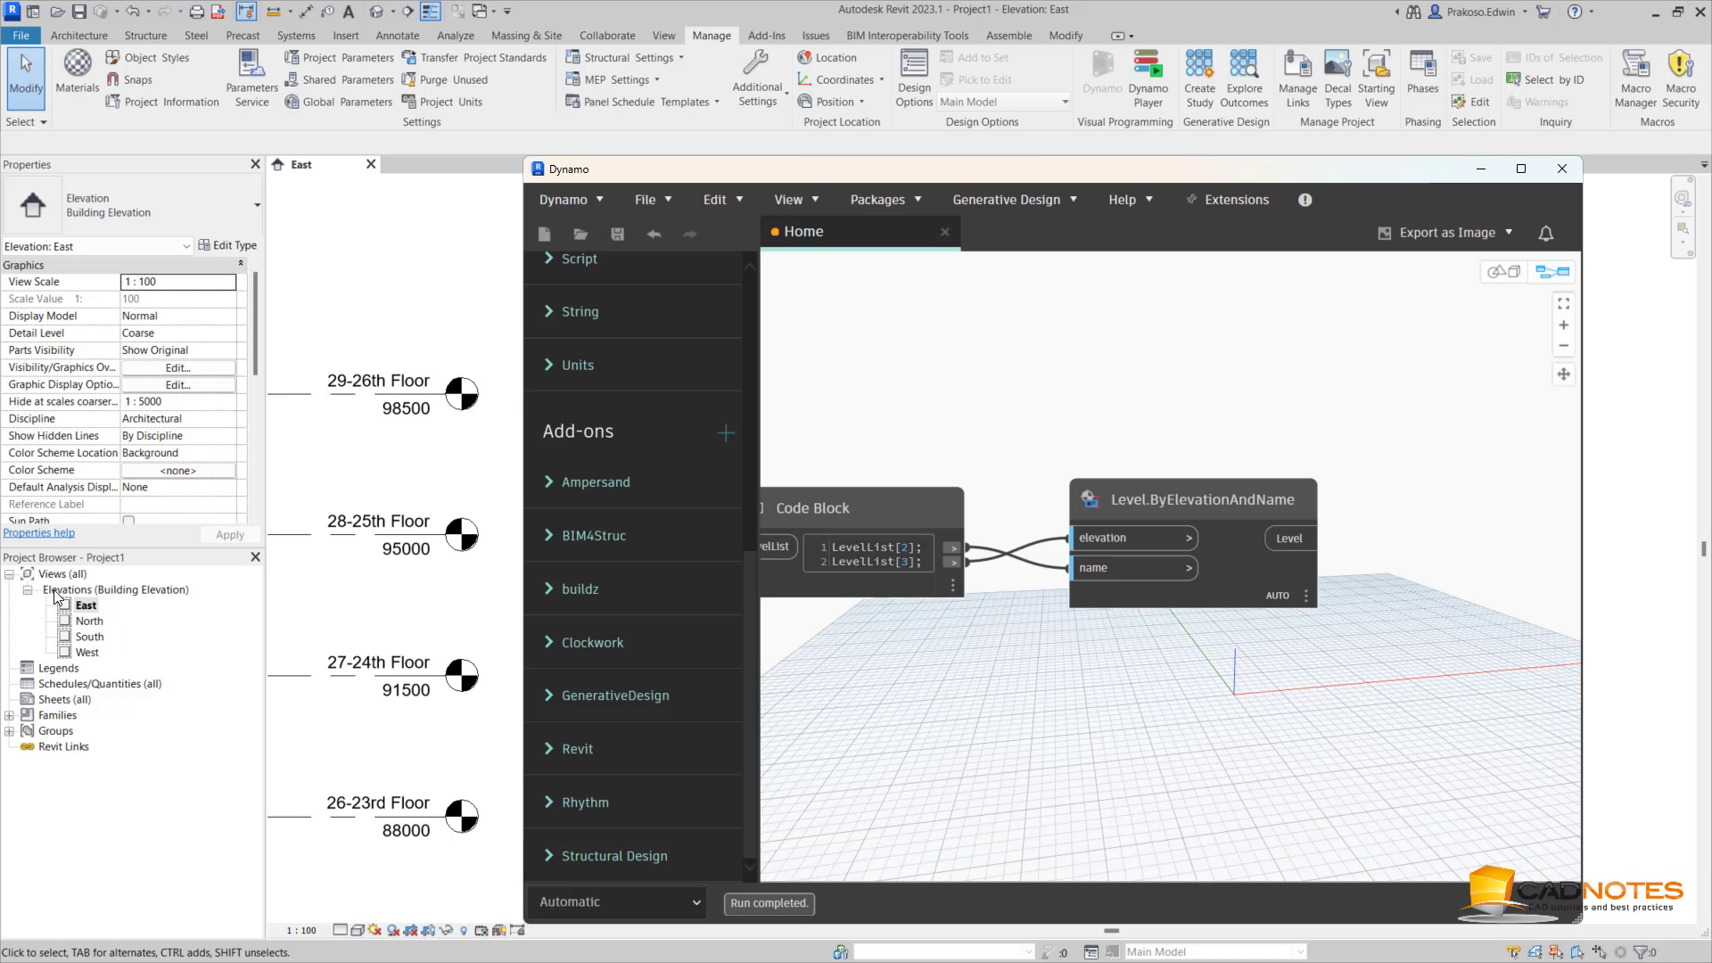
Switch the graph's run mode to Manual and add a FloorPlanView.ByLevel node
click(597, 897)
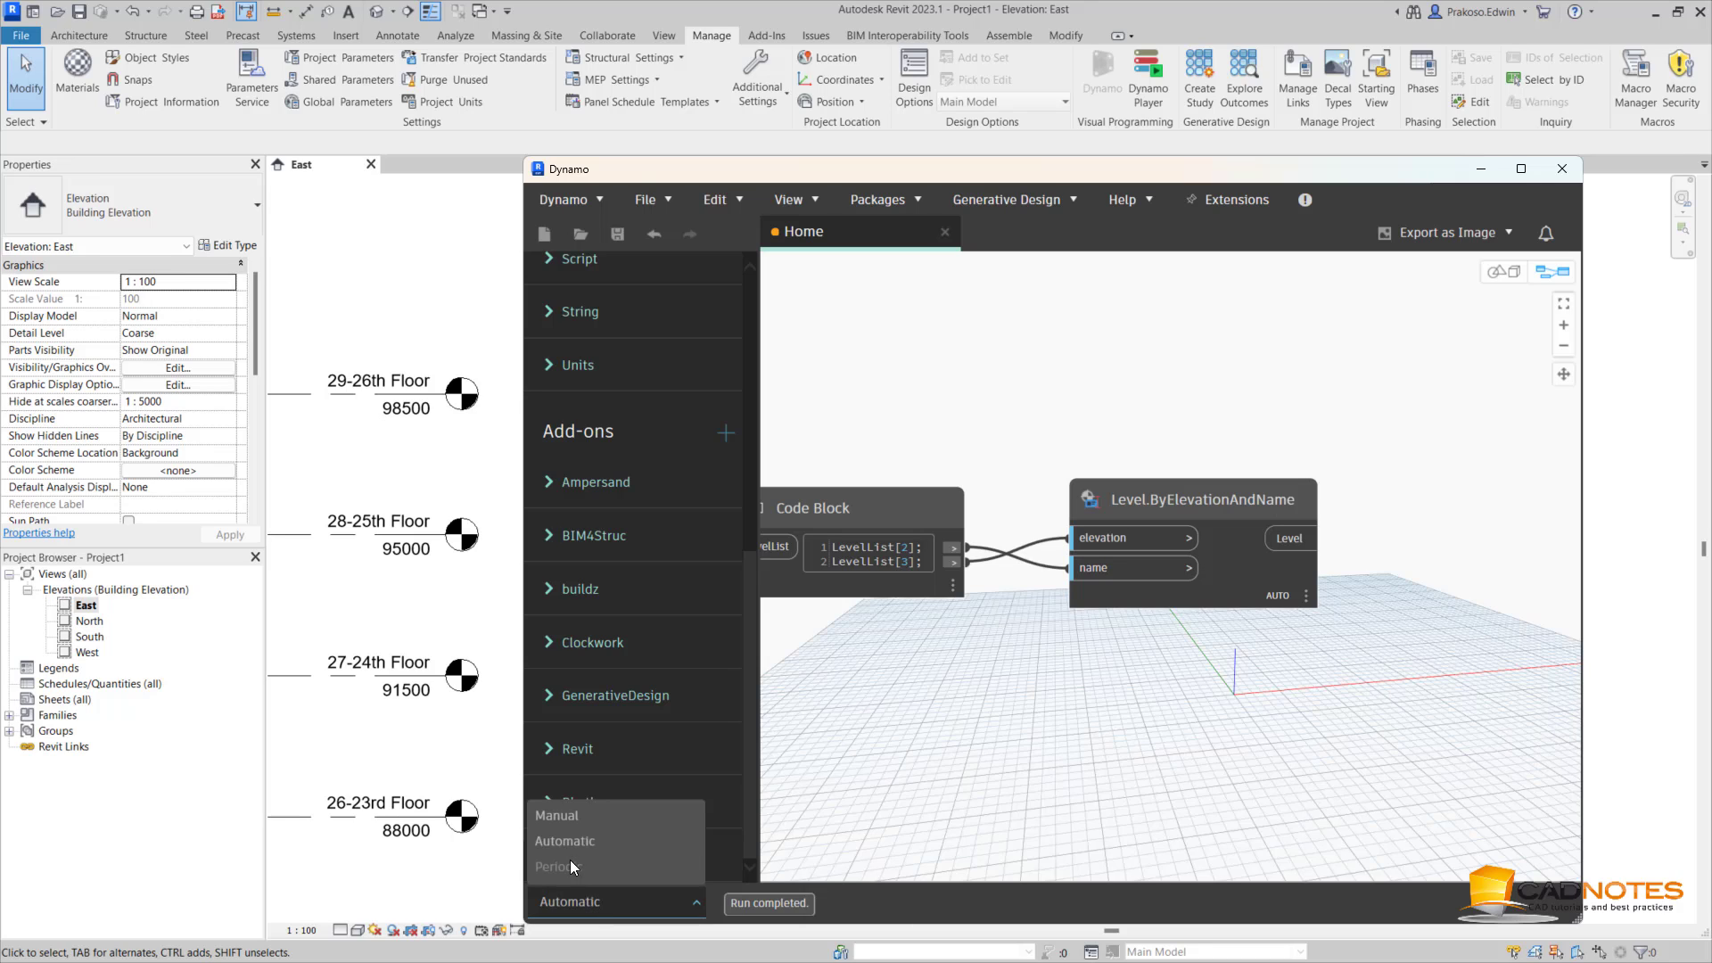
click(572, 819)
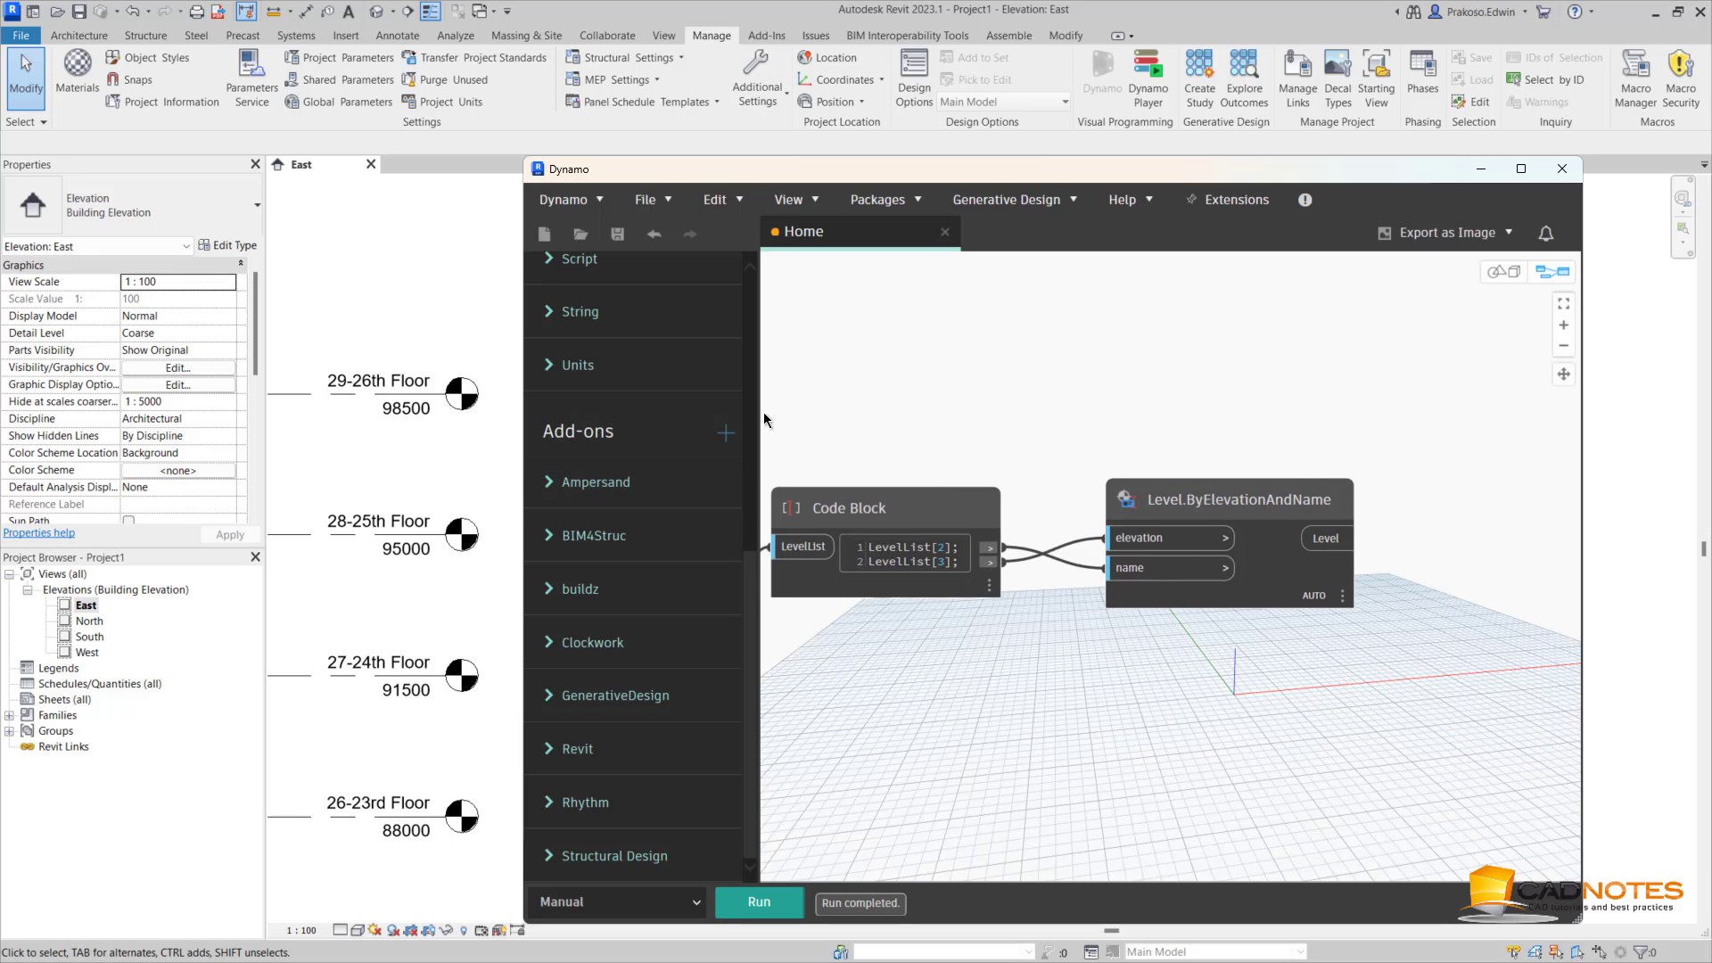
scroll(714, 443, up, 5)
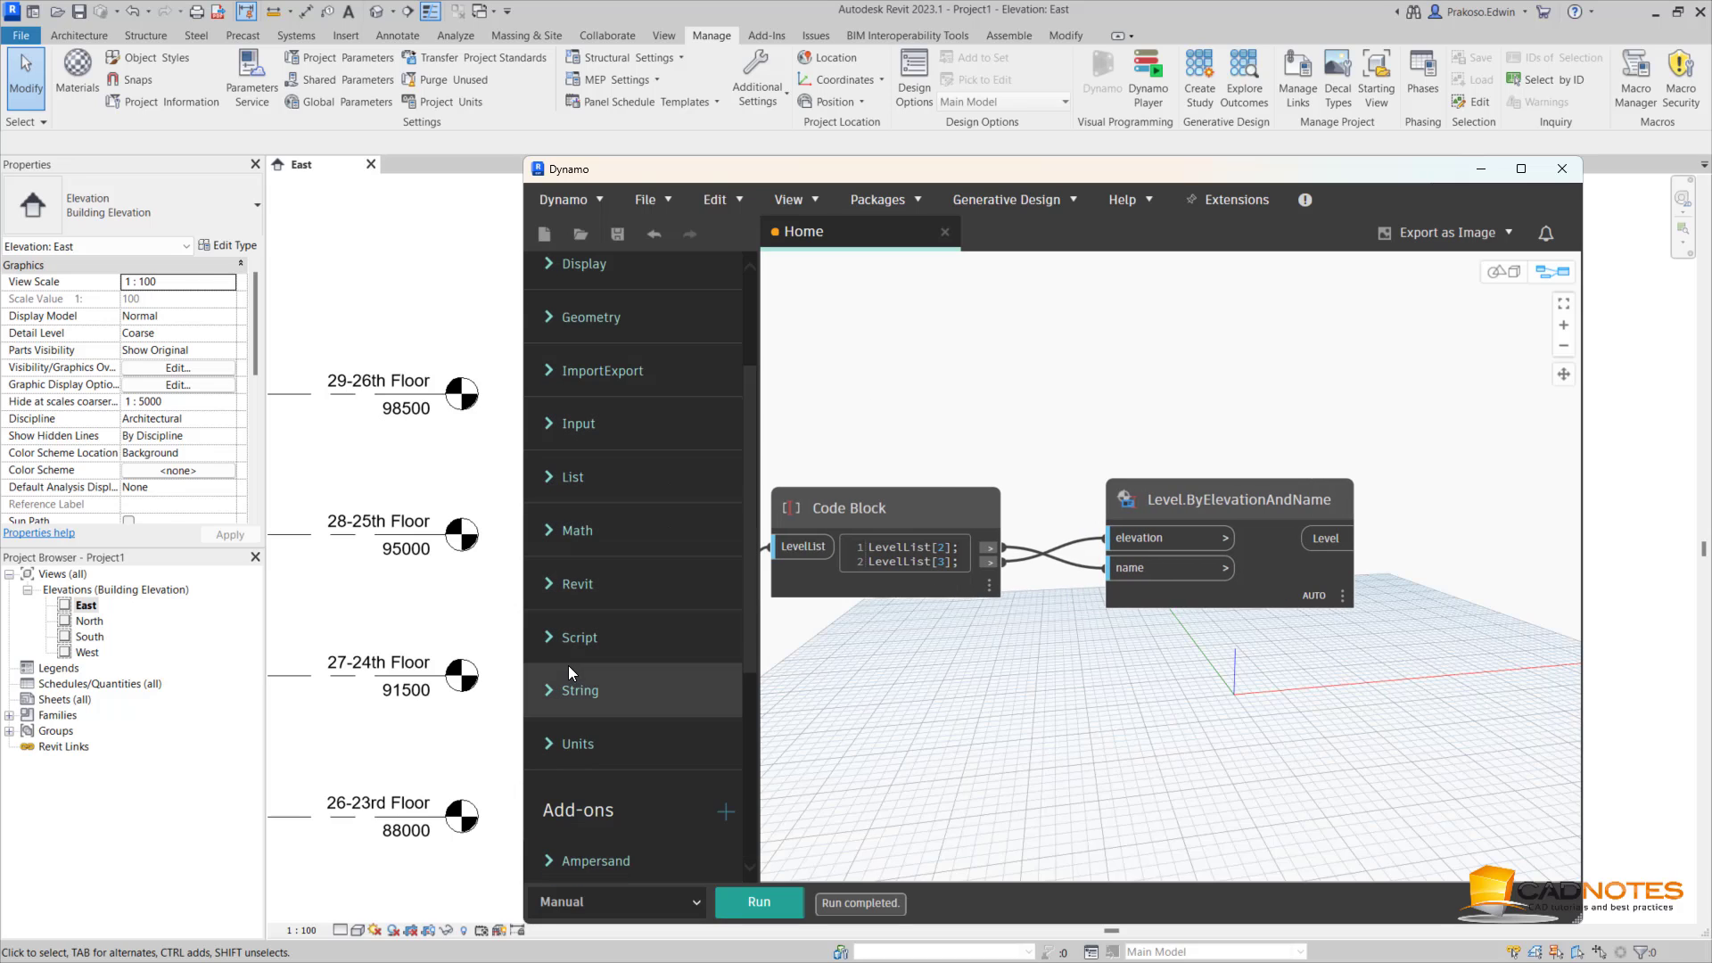
click(549, 584)
scroll(586, 660, down, 1)
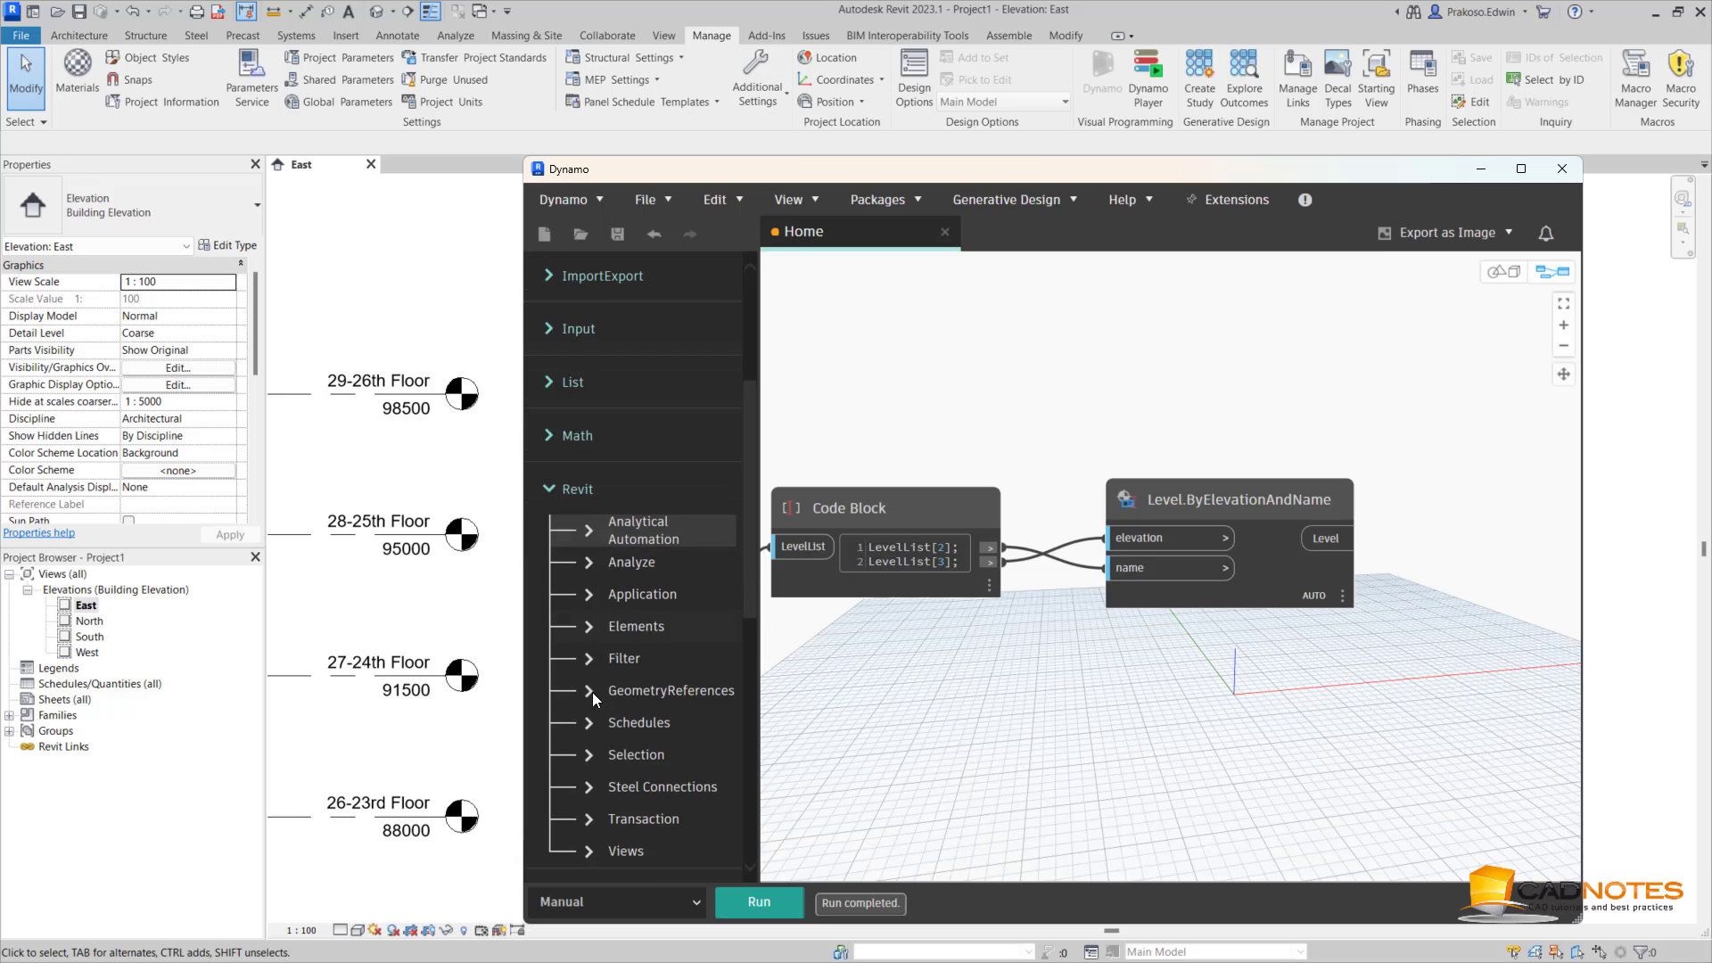
click(589, 849)
scroll(588, 773, down, 3)
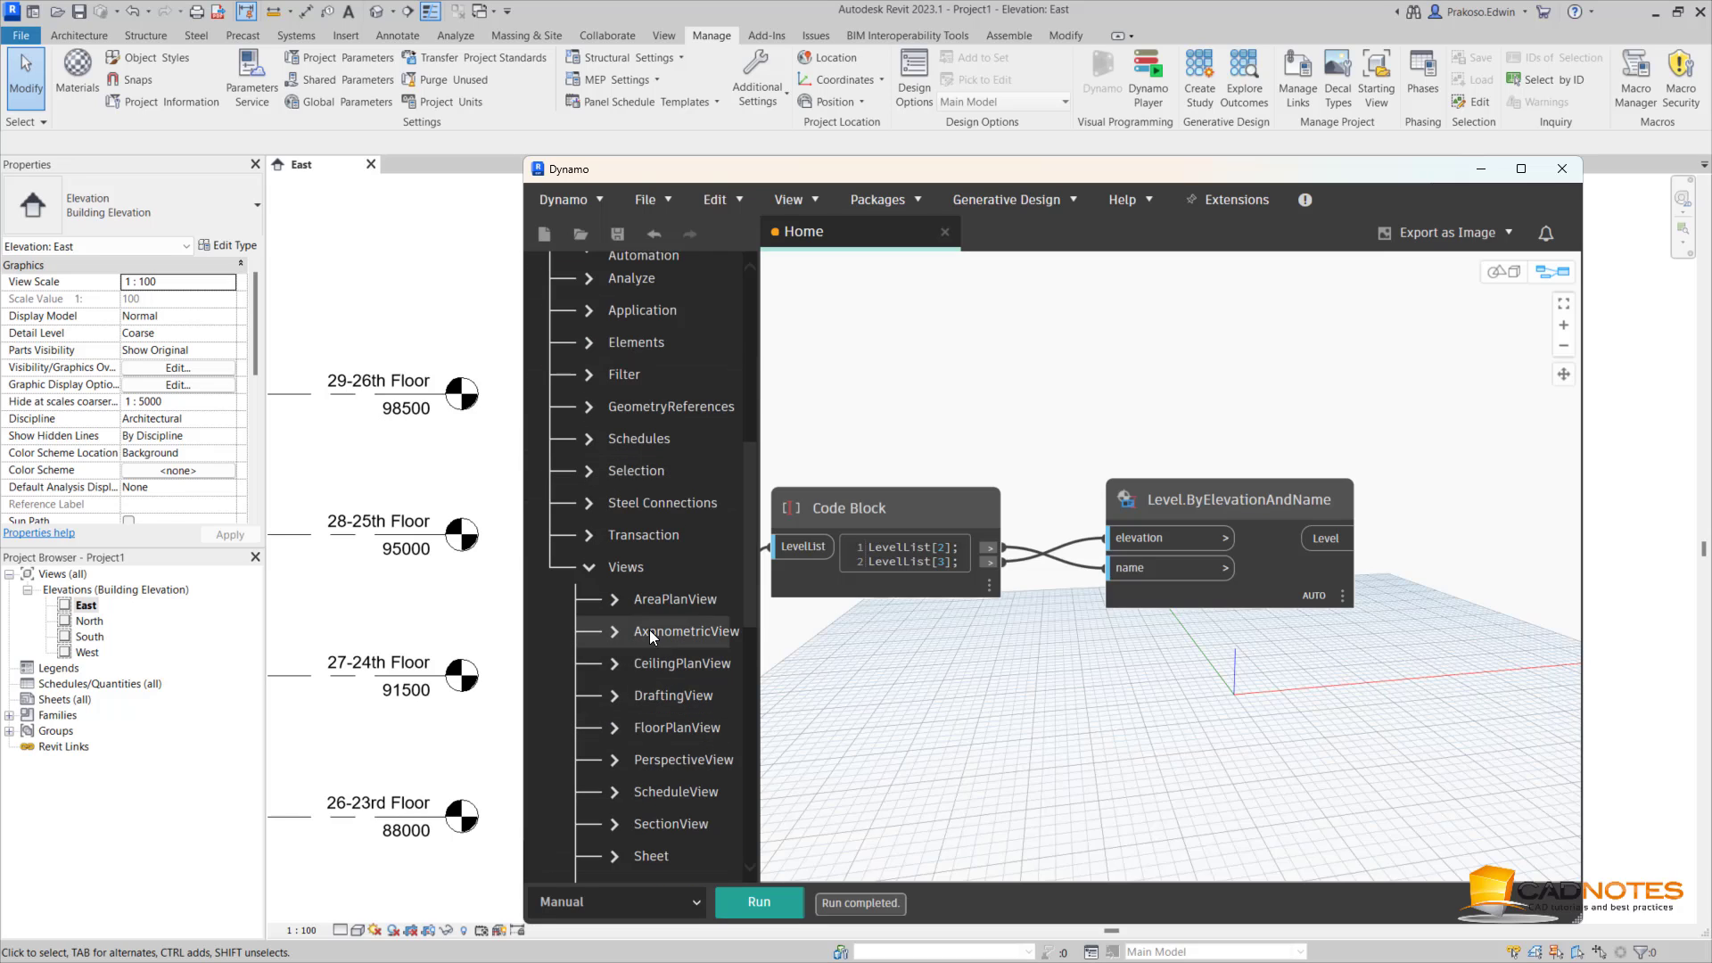
click(614, 727)
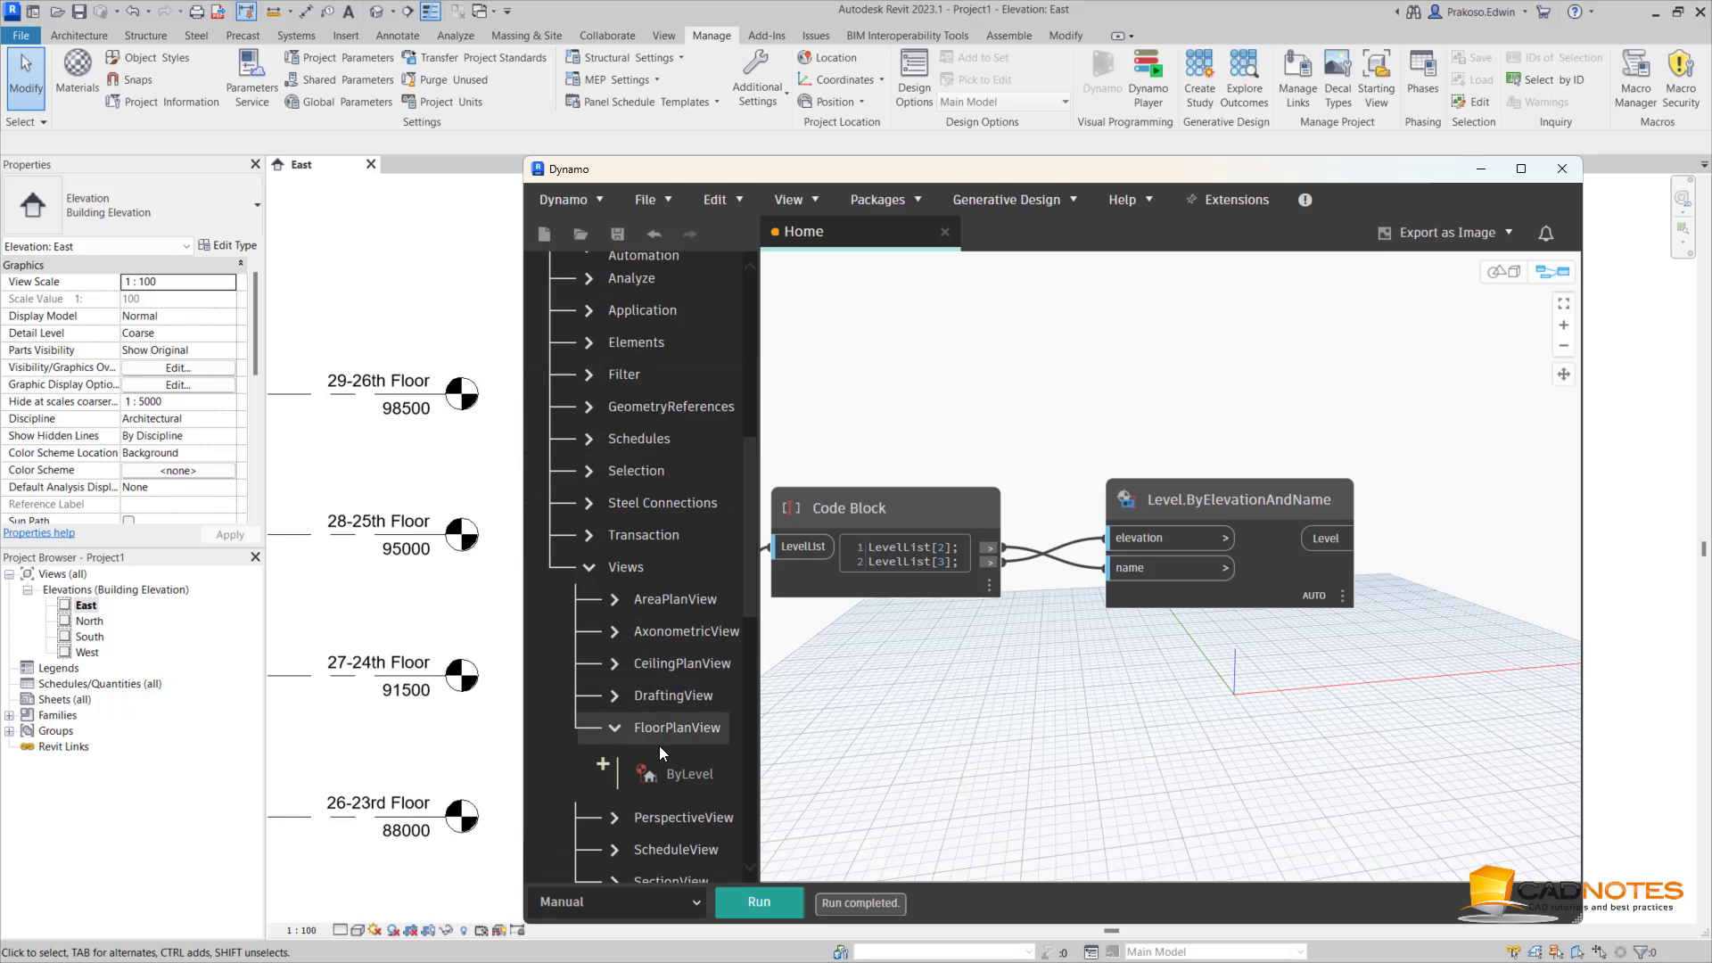
click(673, 772)
Add a CeilingPlanView.ByLevel node and wire the created levels into both plan view nodes
drag(1286, 550, 1574, 402)
middle_drag(1448, 653, 1152, 680)
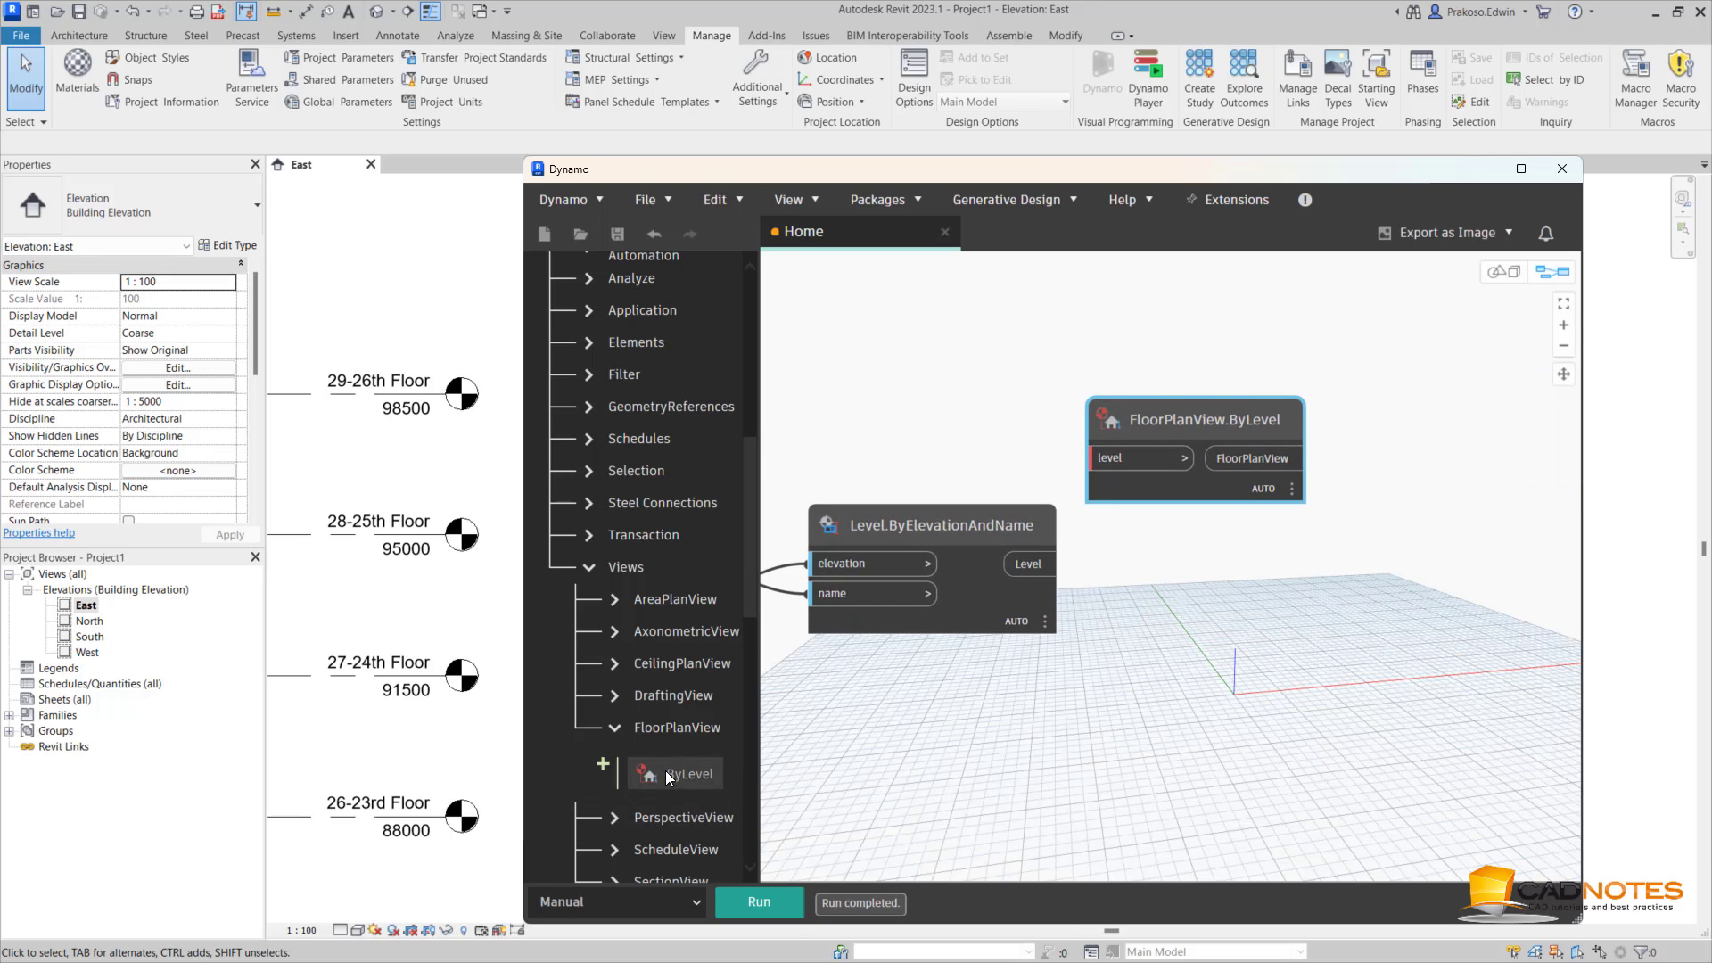
scroll(610, 557, down, 2)
click(612, 569)
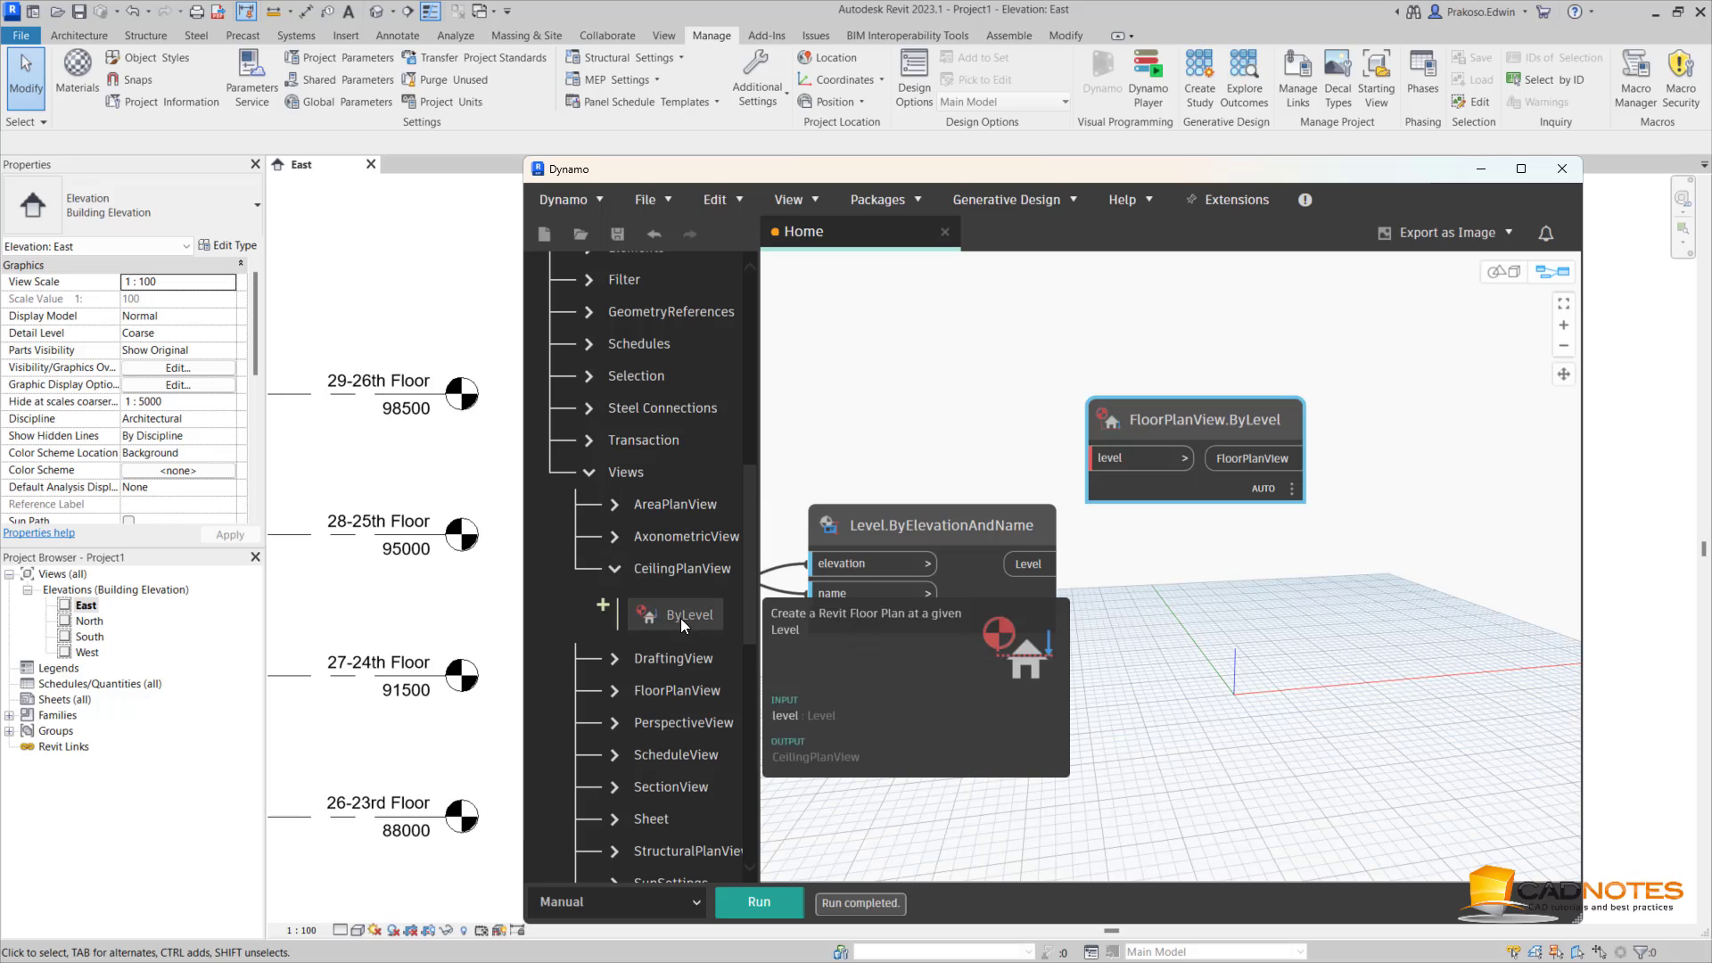
click(682, 618)
drag(1260, 622, 1252, 674)
drag(1231, 421, 1291, 408)
drag(1053, 566, 1153, 447)
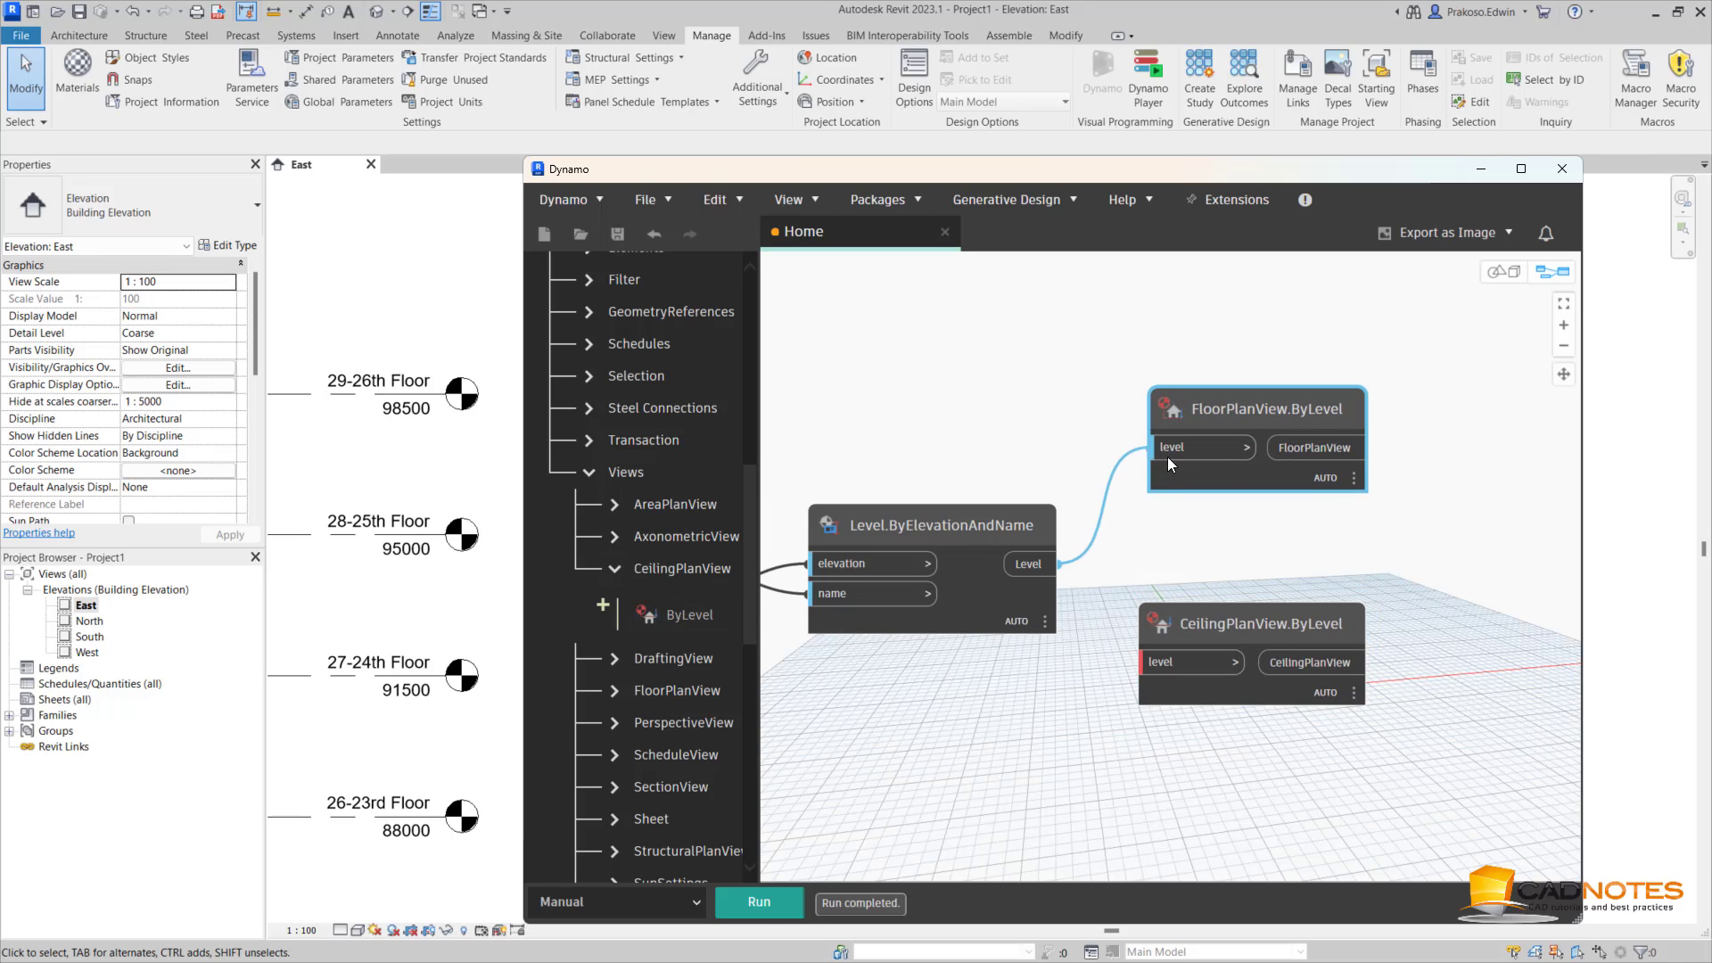
drag(1045, 569, 1147, 662)
click(1072, 755)
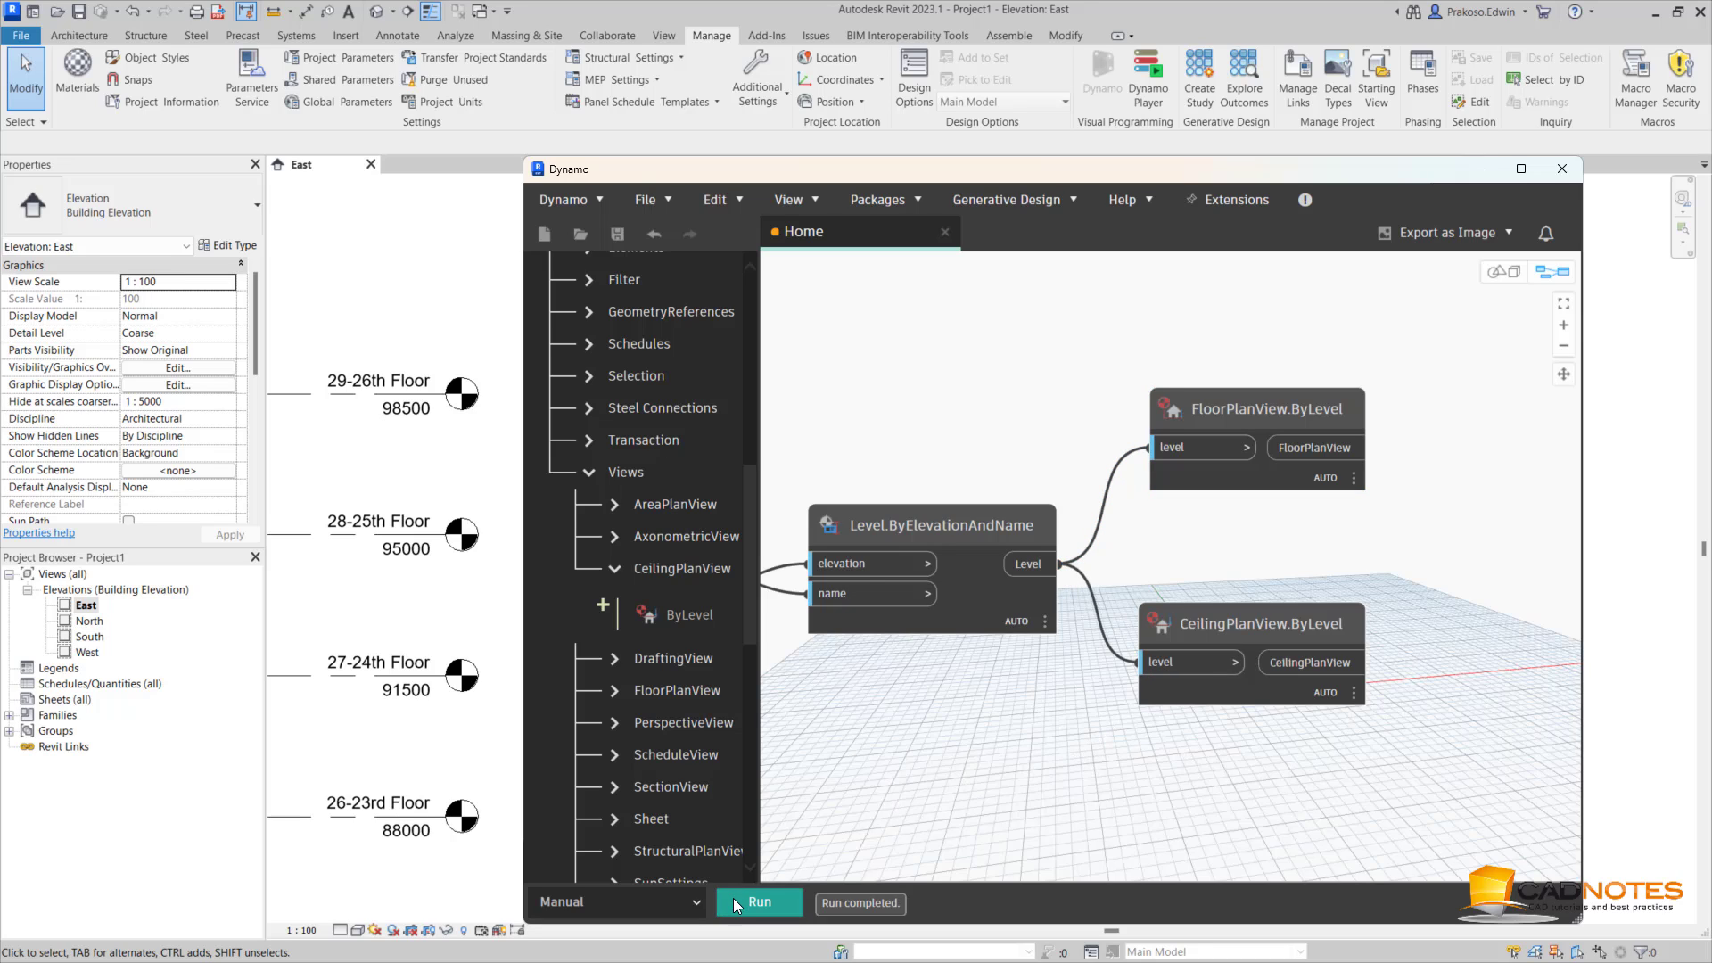
Run the graph, then select the 00-Basement 2 floor plan and scroll its Properties to Identity Data
click(756, 907)
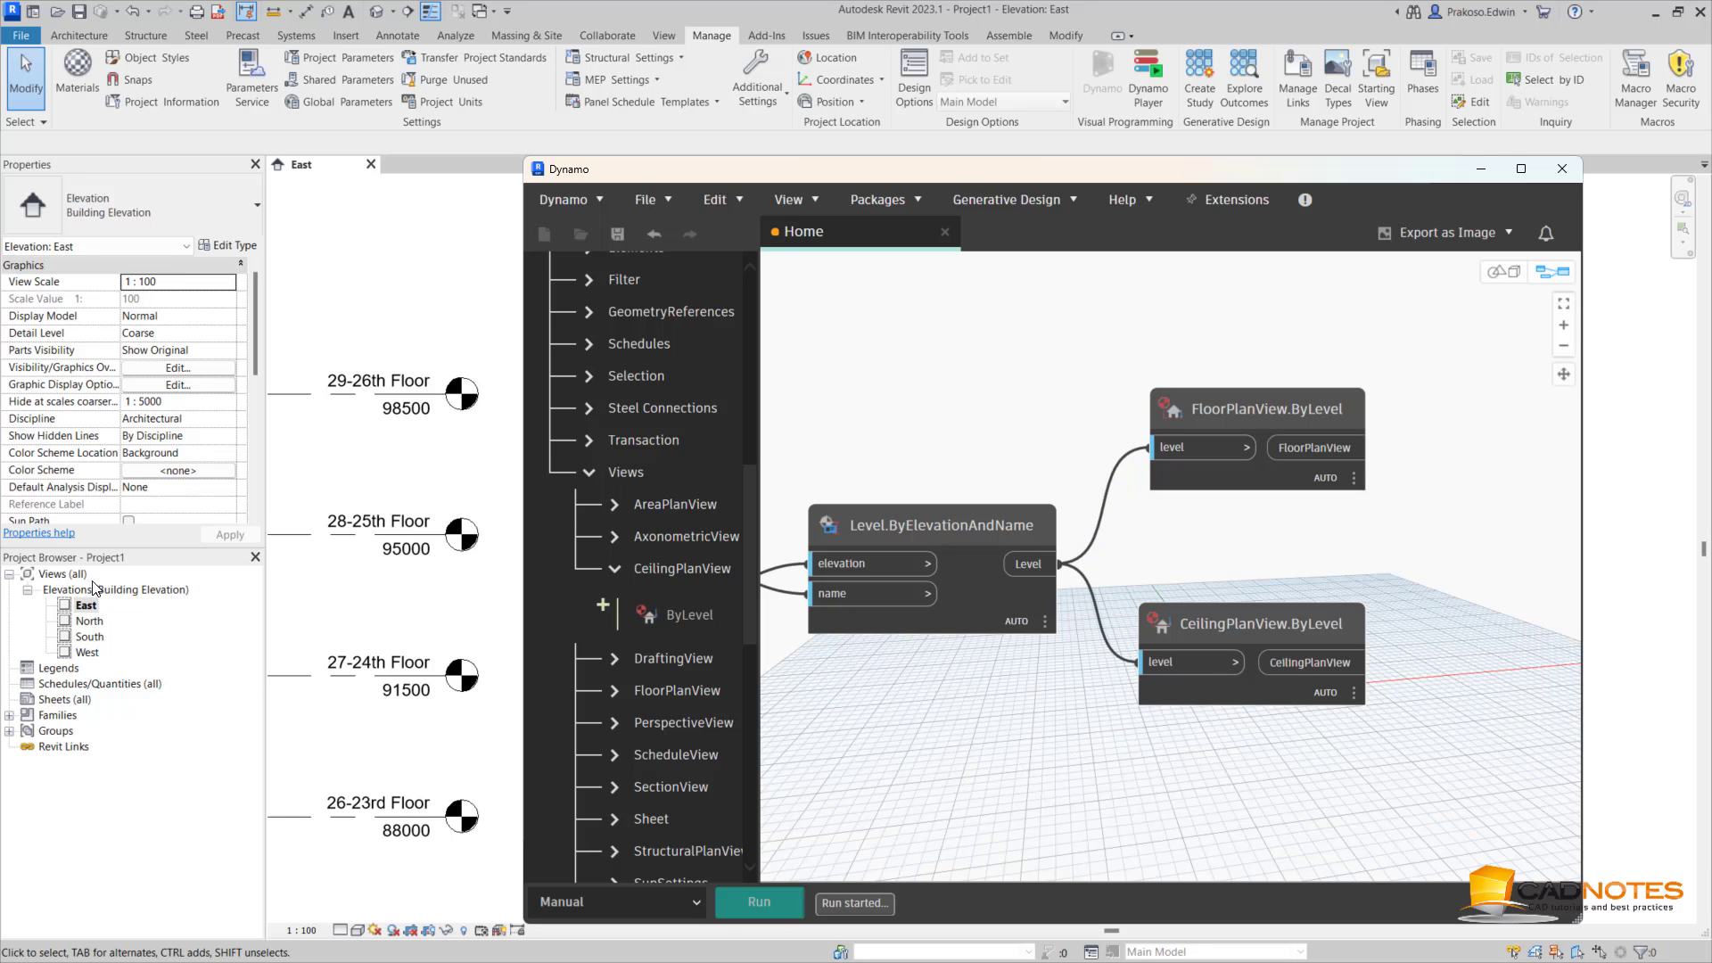
click(27, 589)
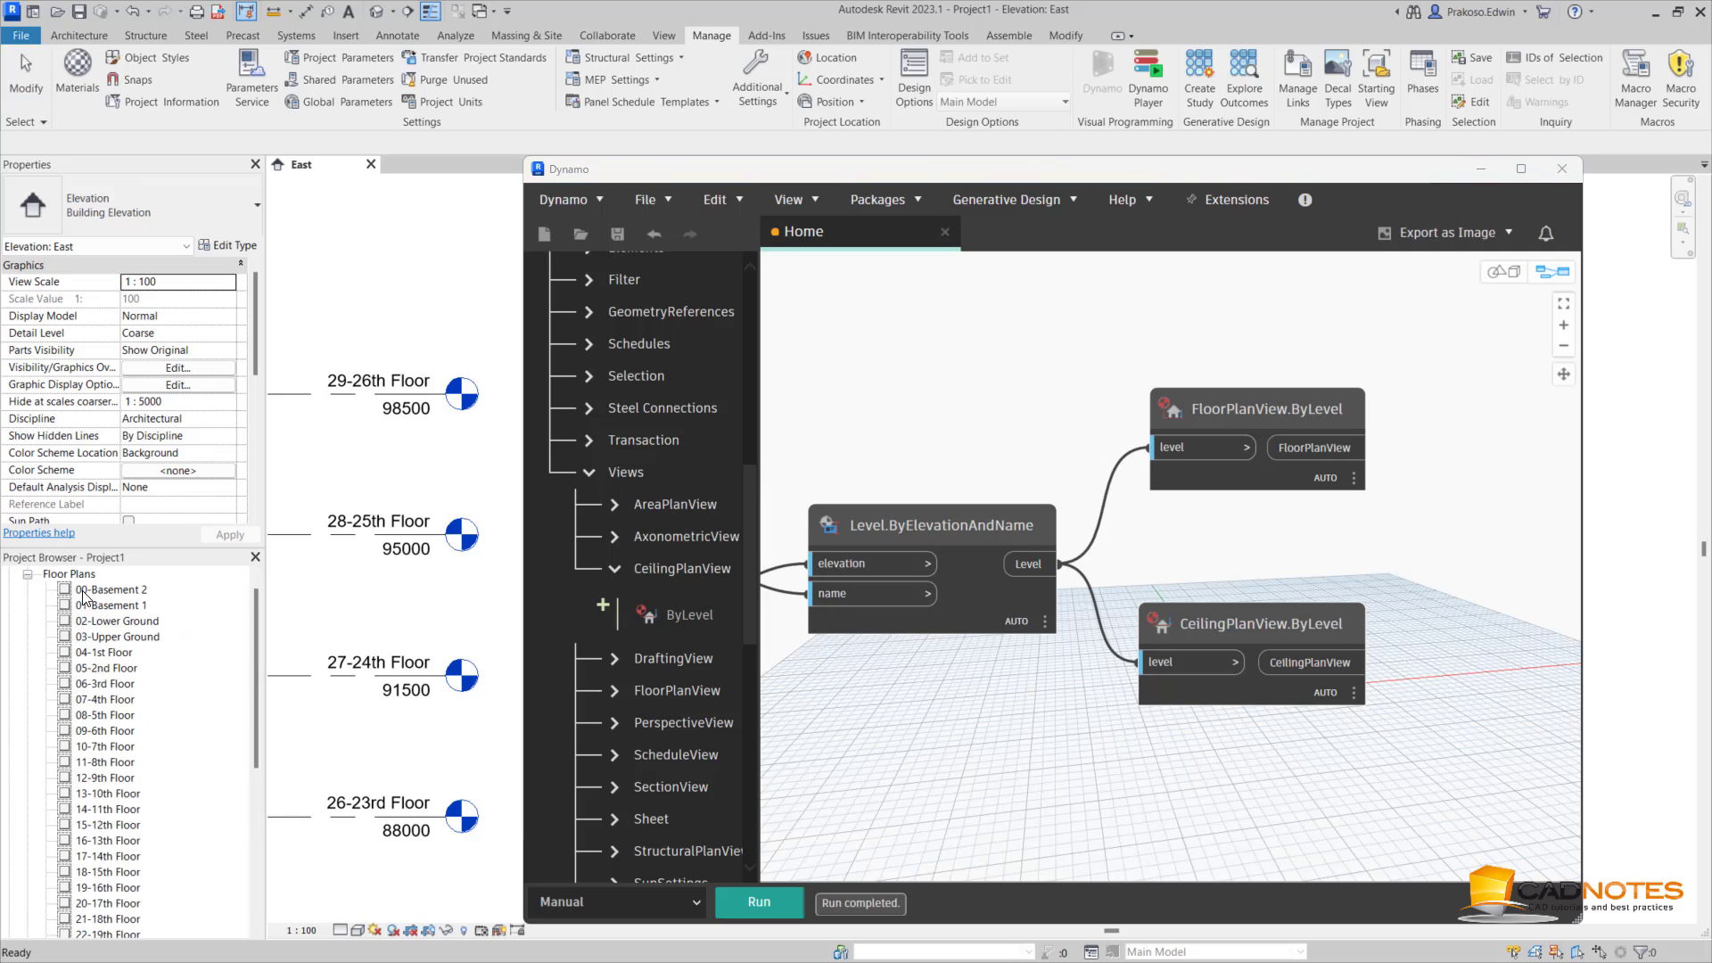
click(28, 589)
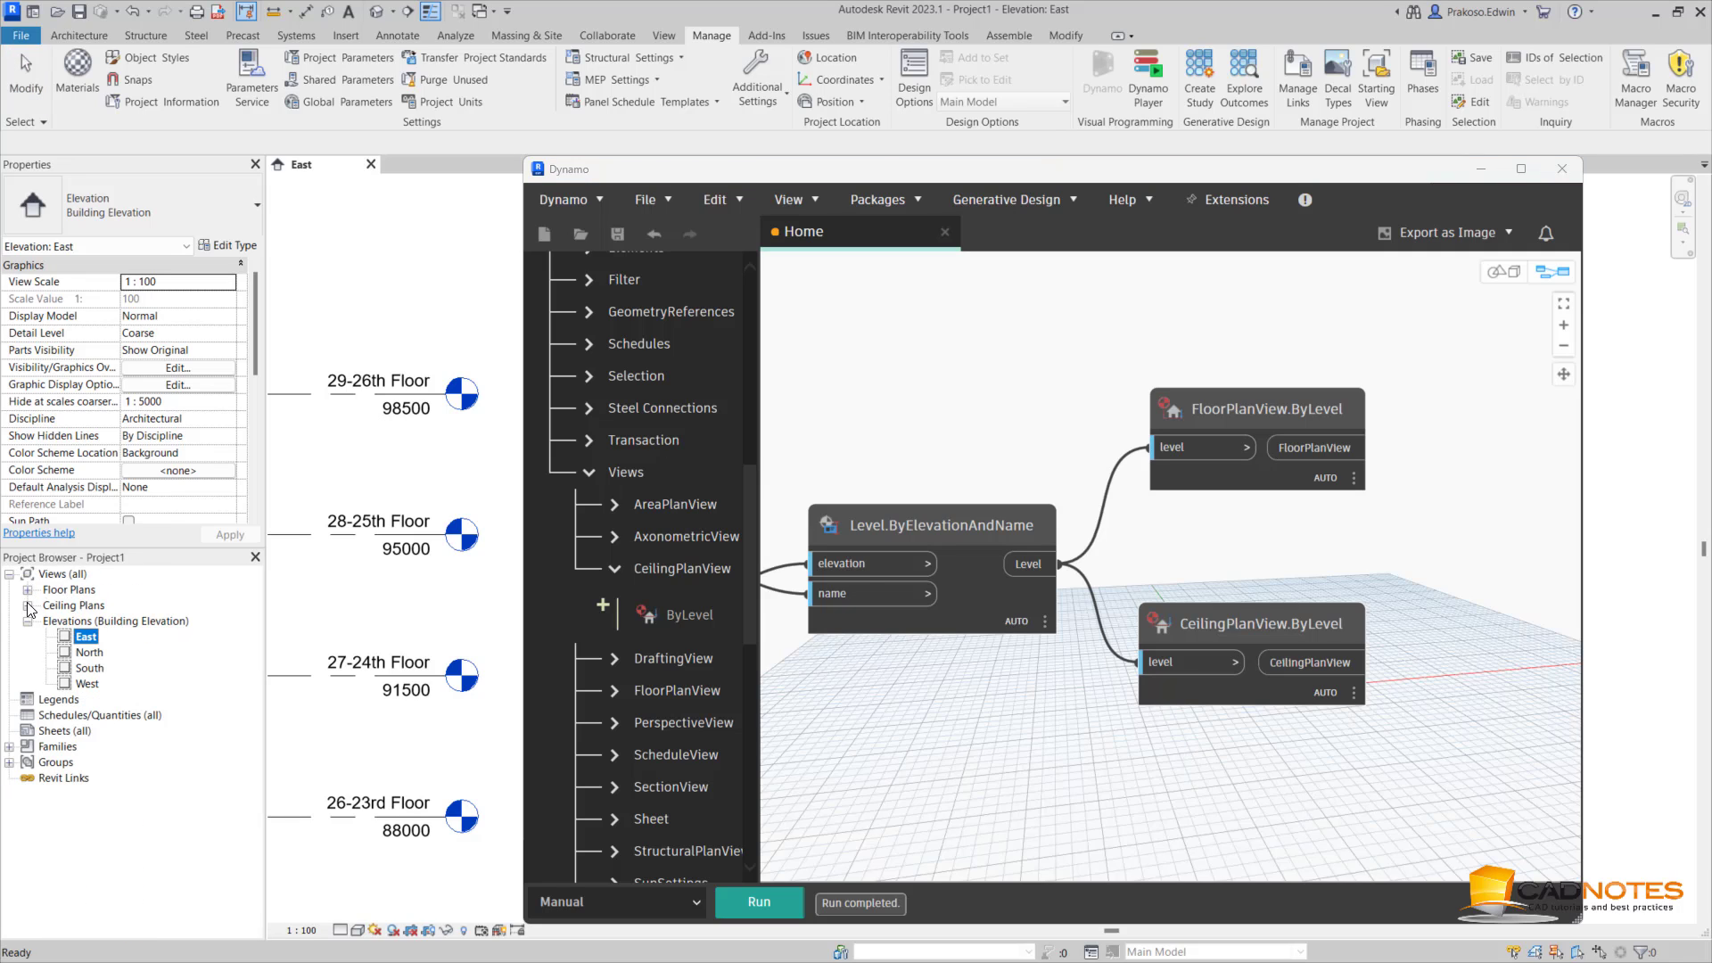
click(26, 590)
click(28, 589)
click(27, 589)
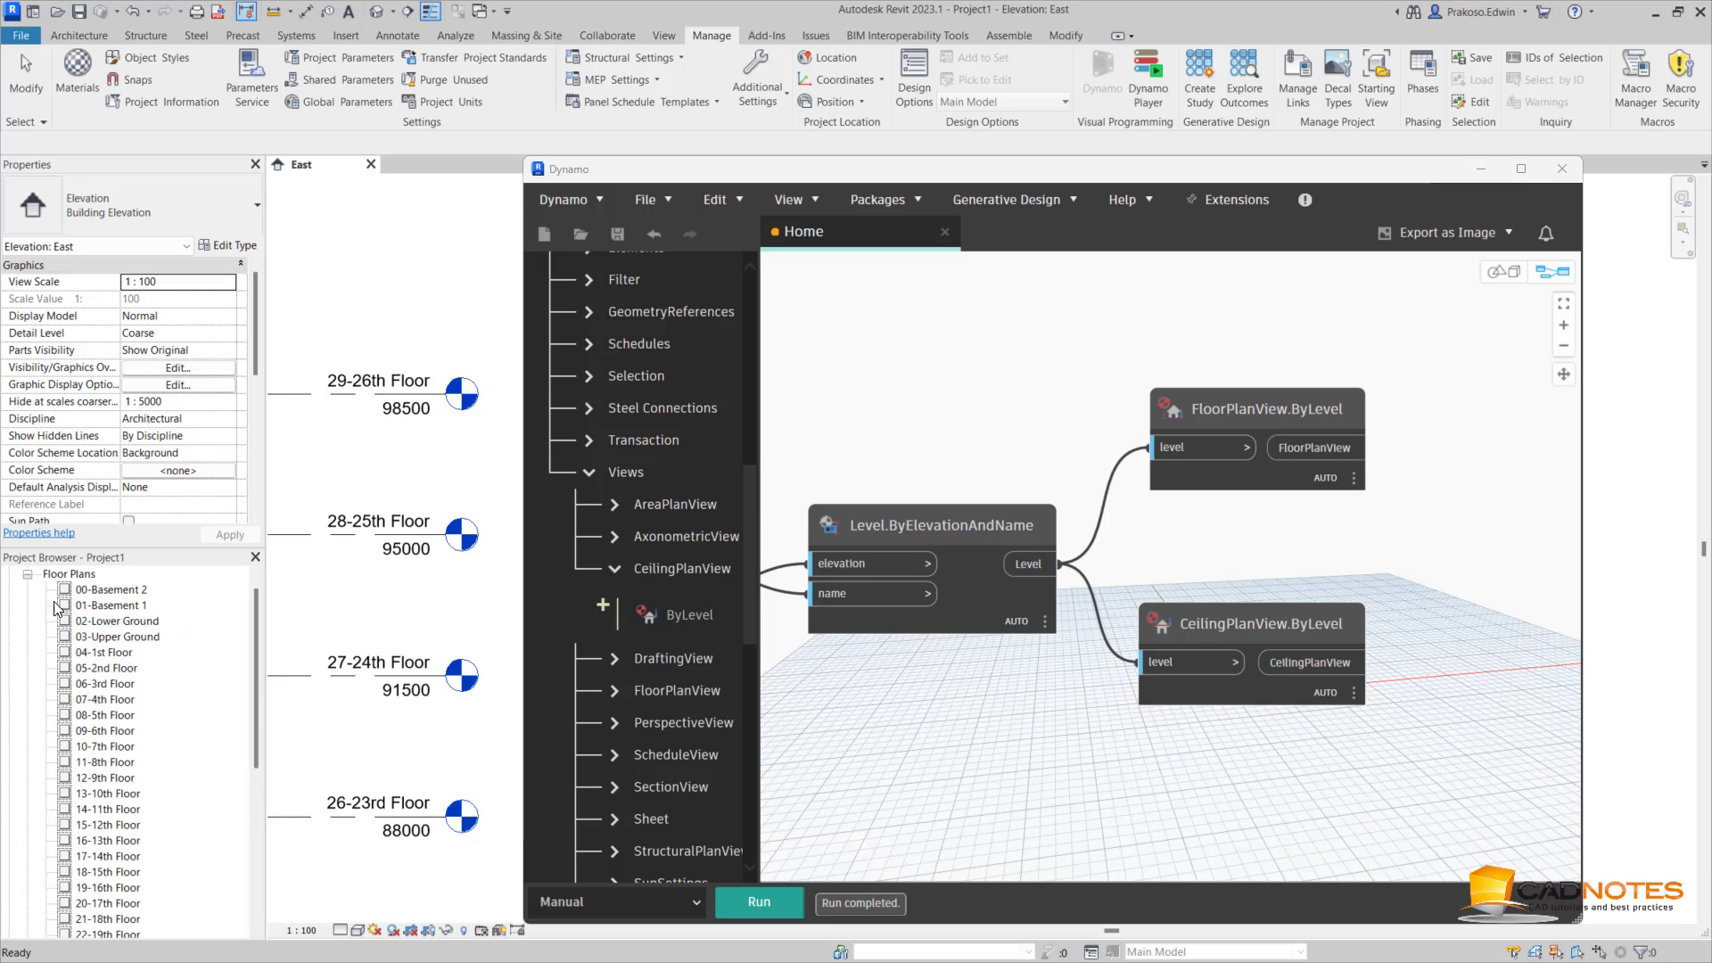
click(104, 592)
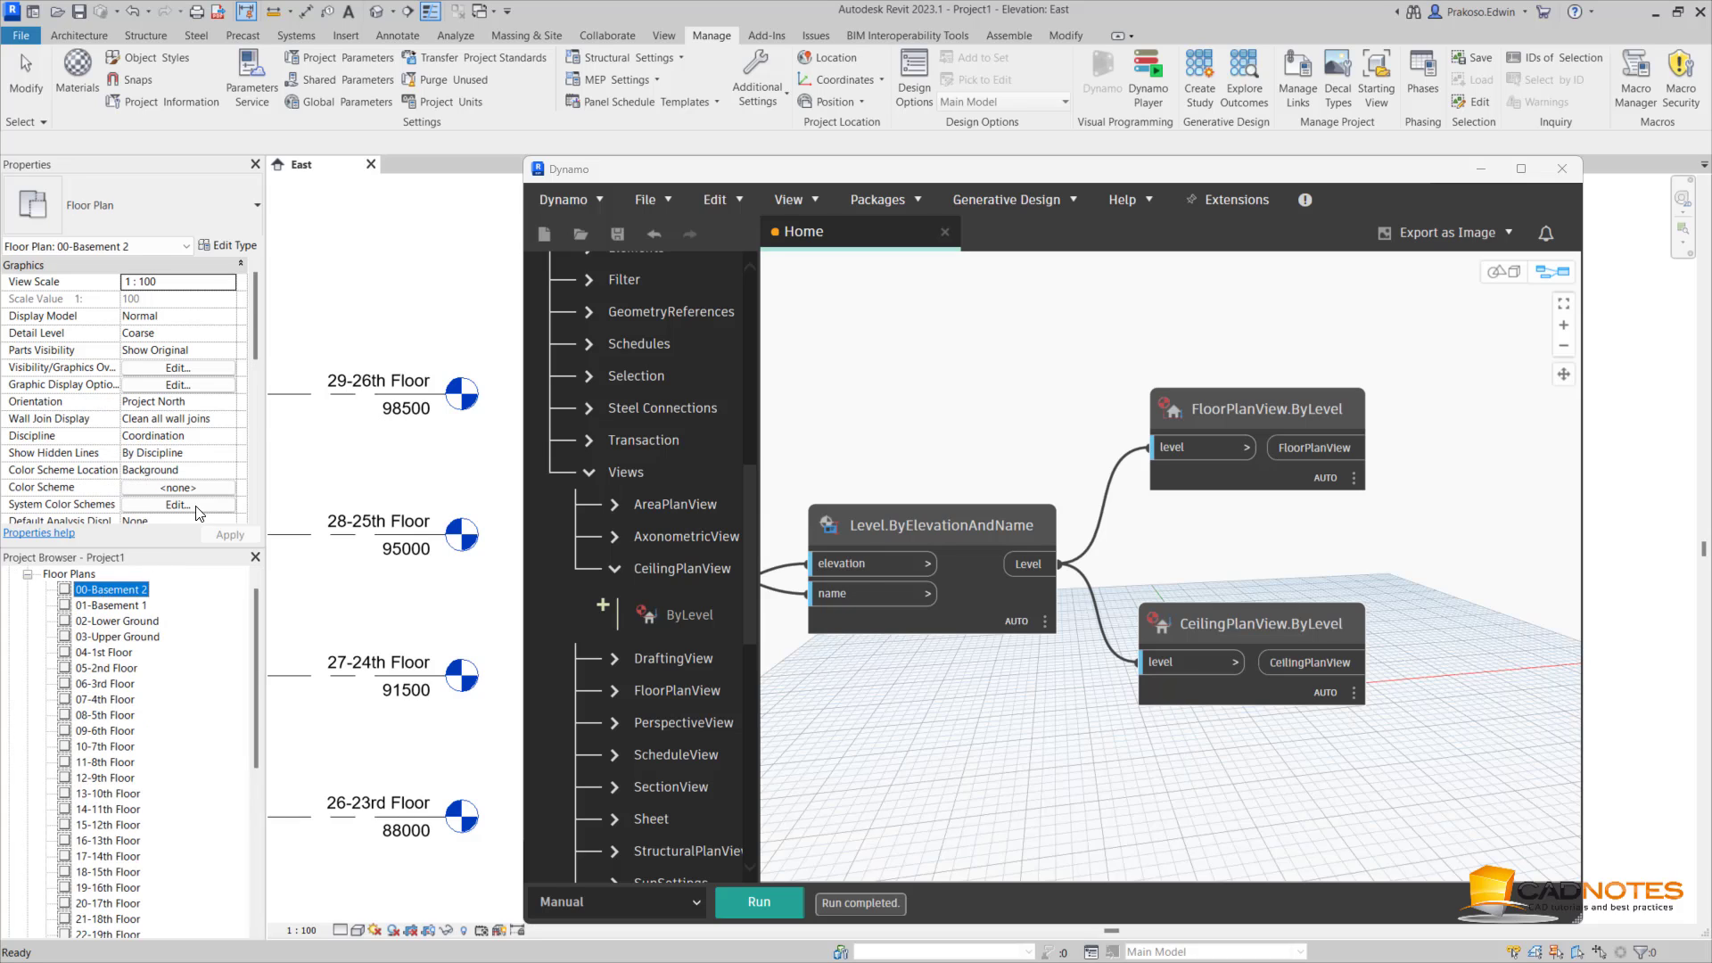
drag(260, 357, 252, 504)
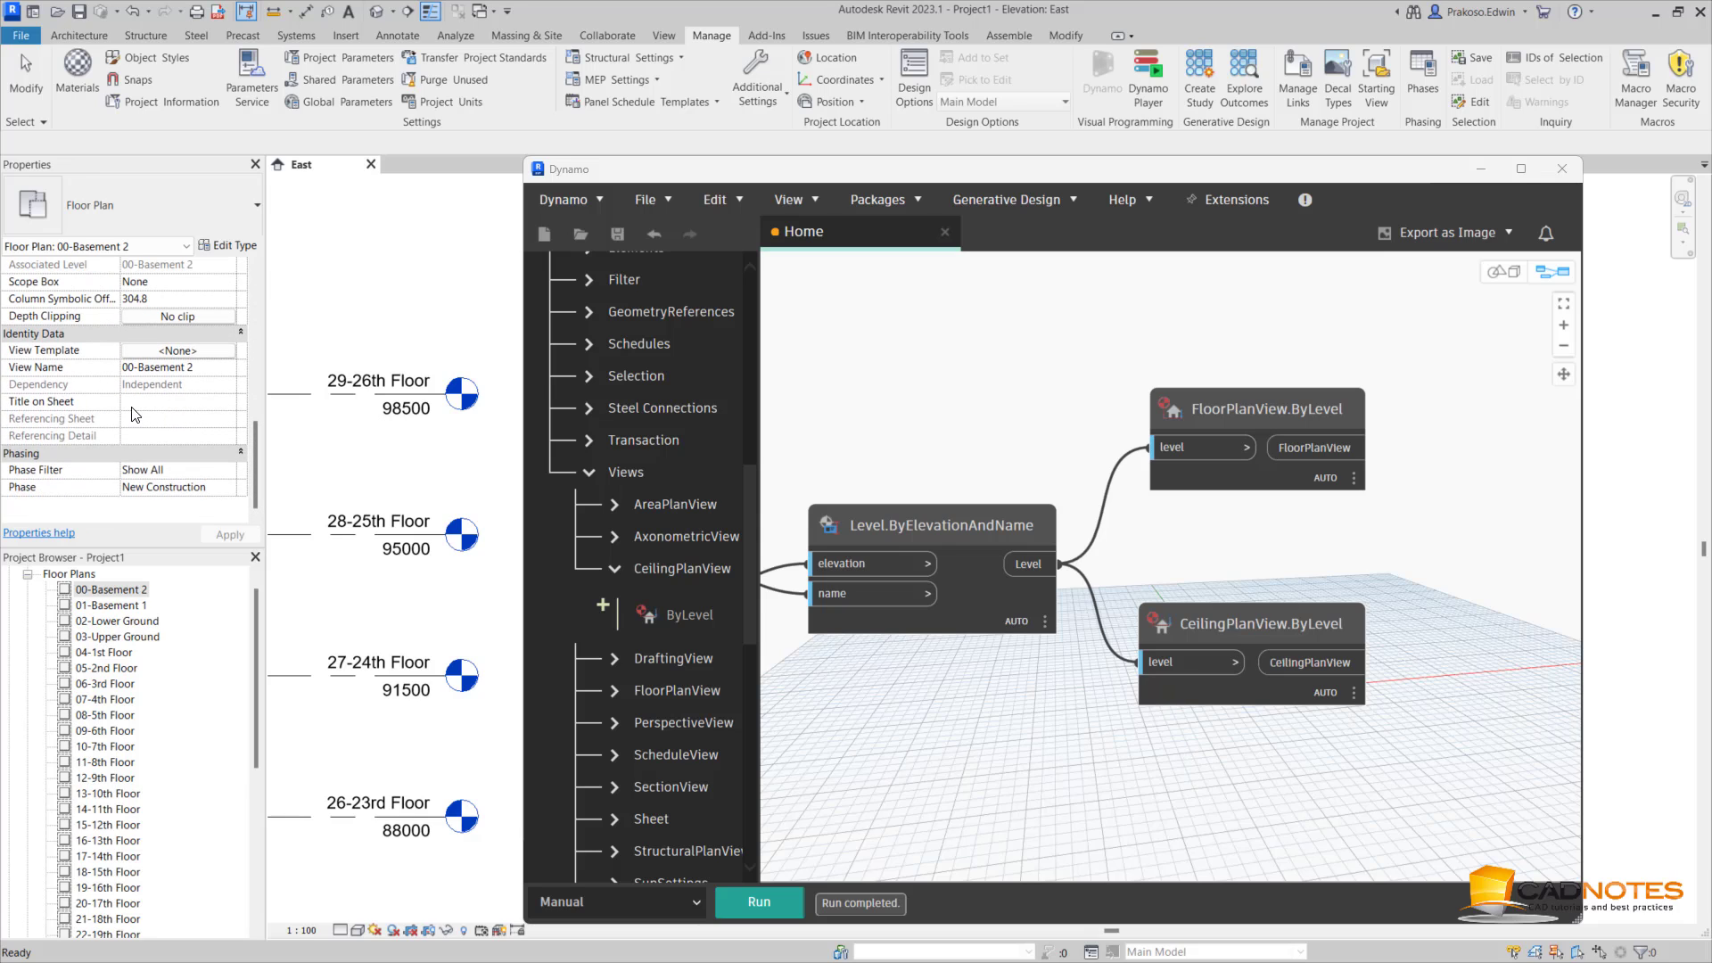
Add an Element.SetParameterByName node and feed the floor plan views into its element input
middle_drag(1530, 429, 1344, 548)
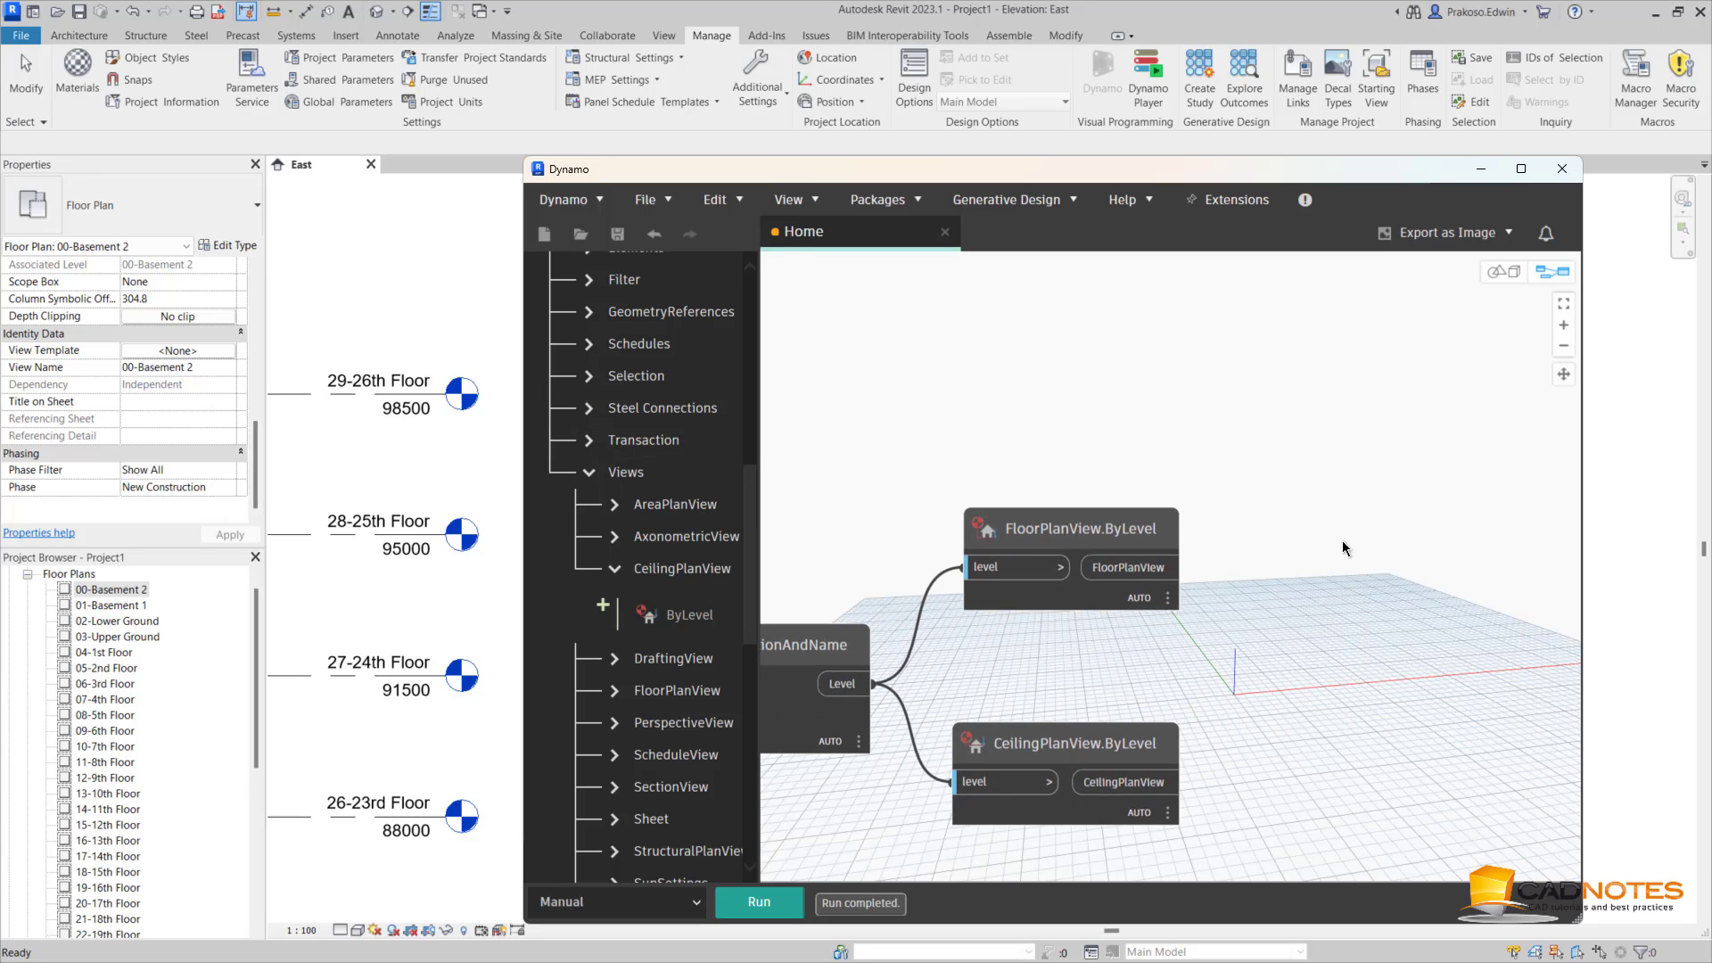
right_click(1346, 535)
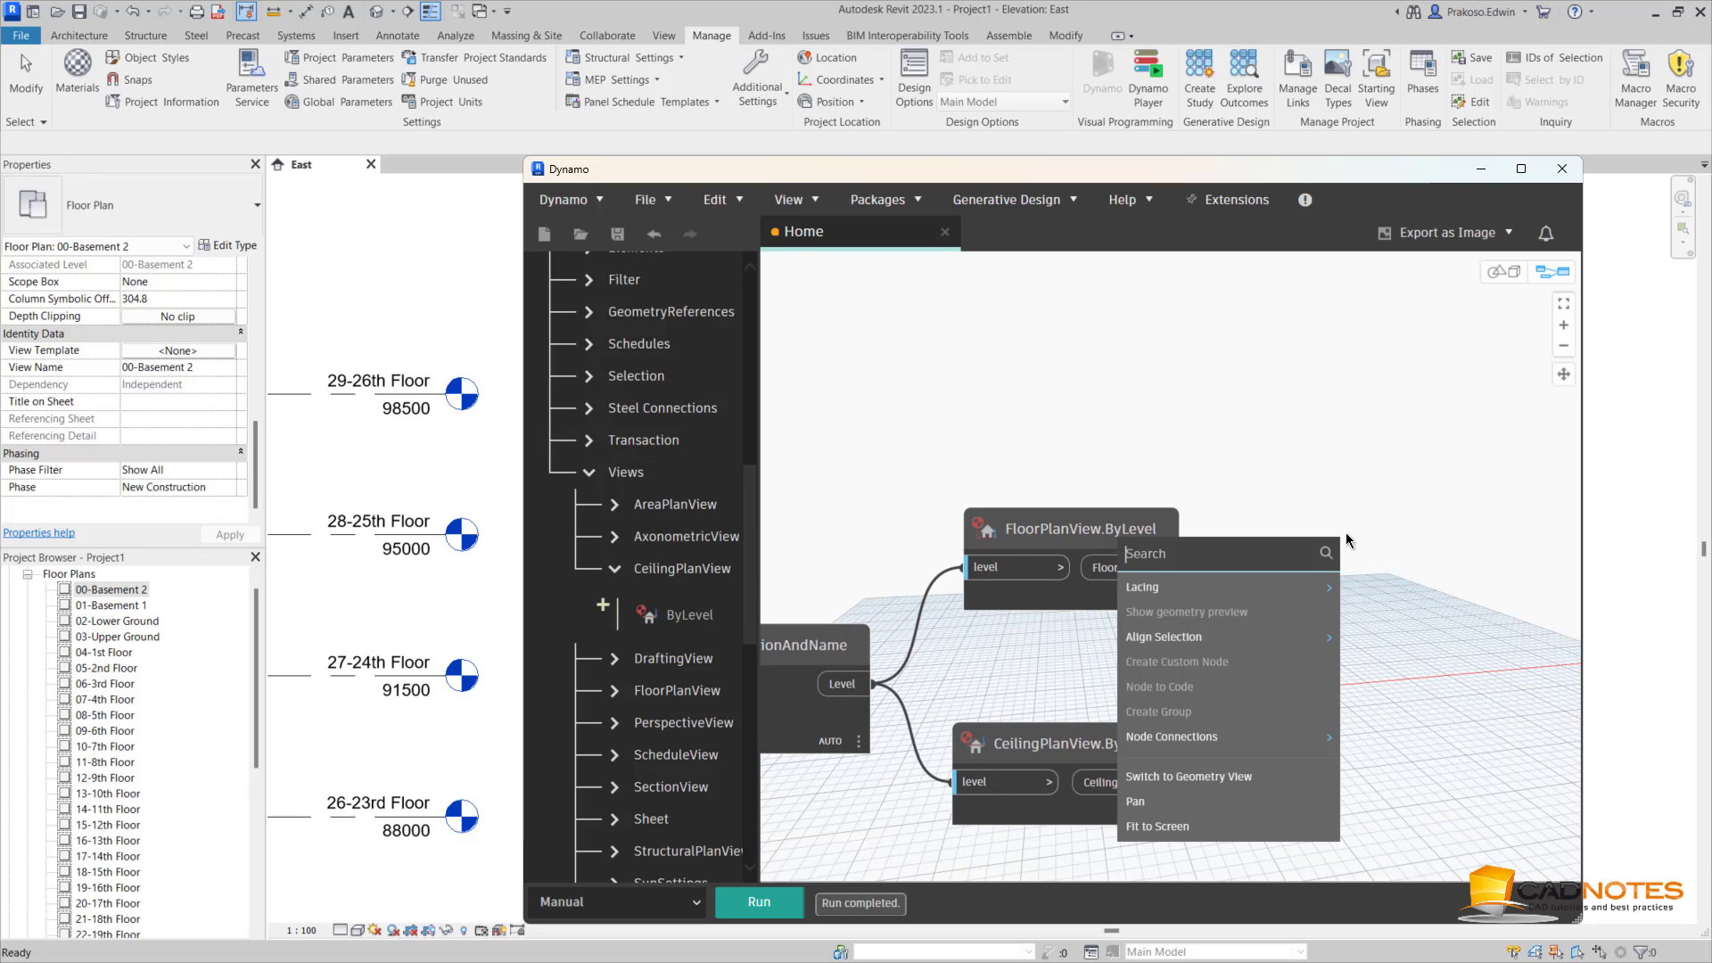
text(set)
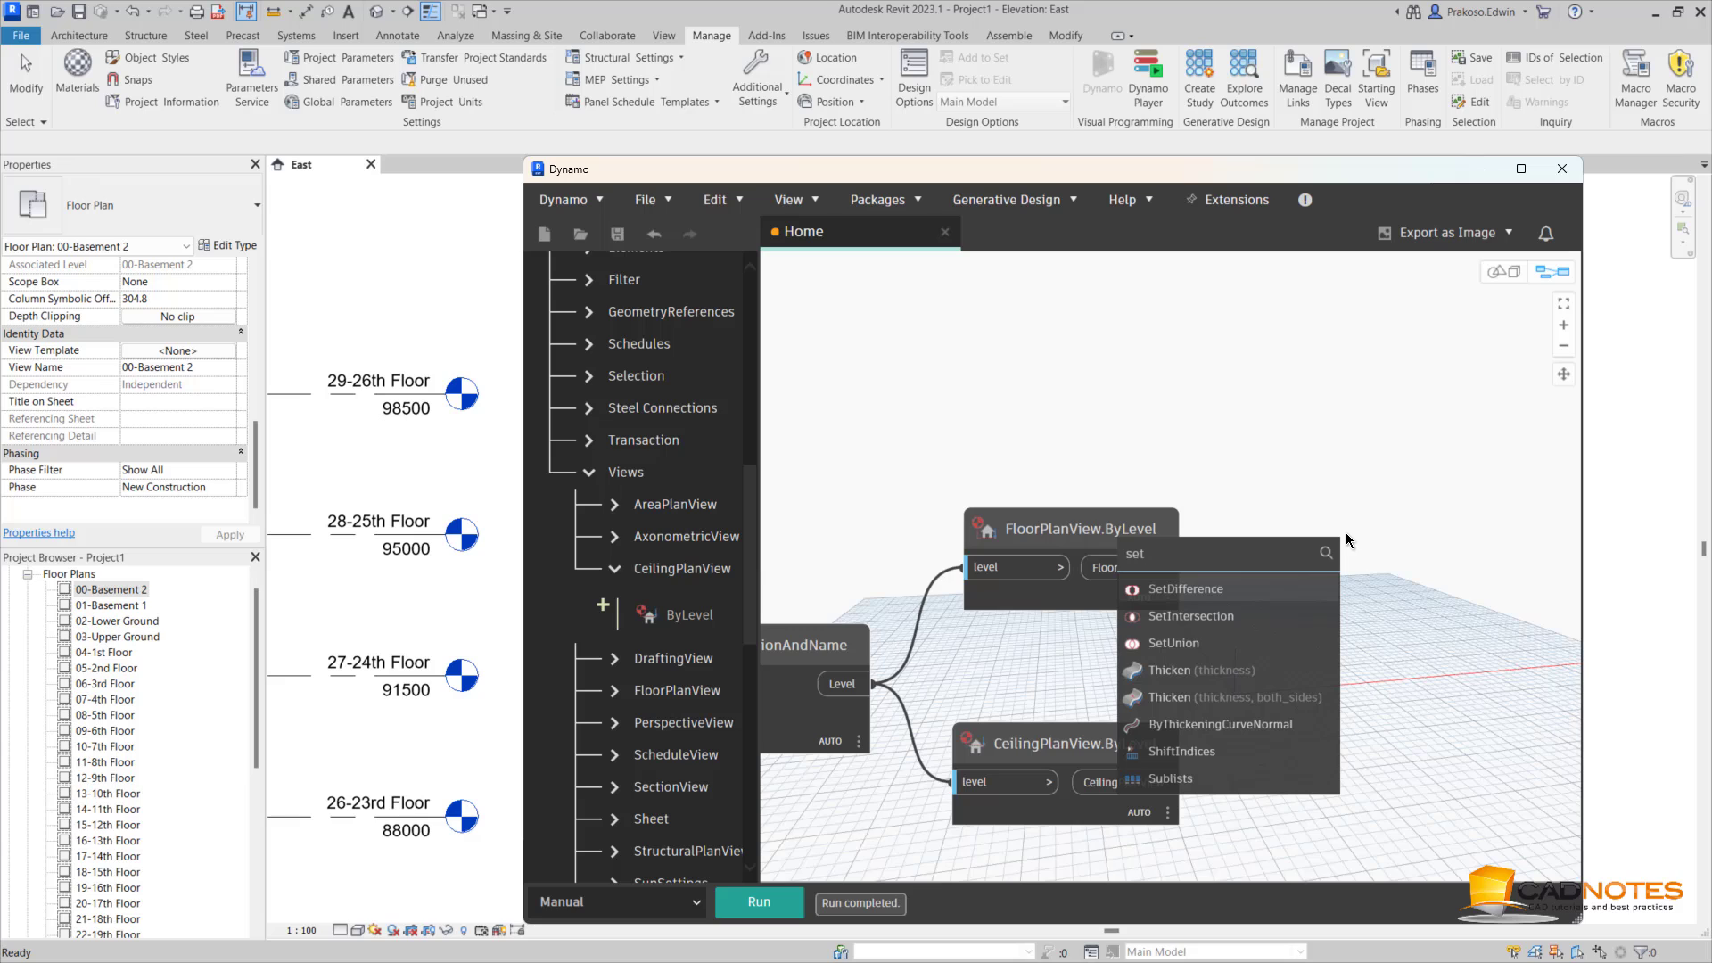
text(parama)
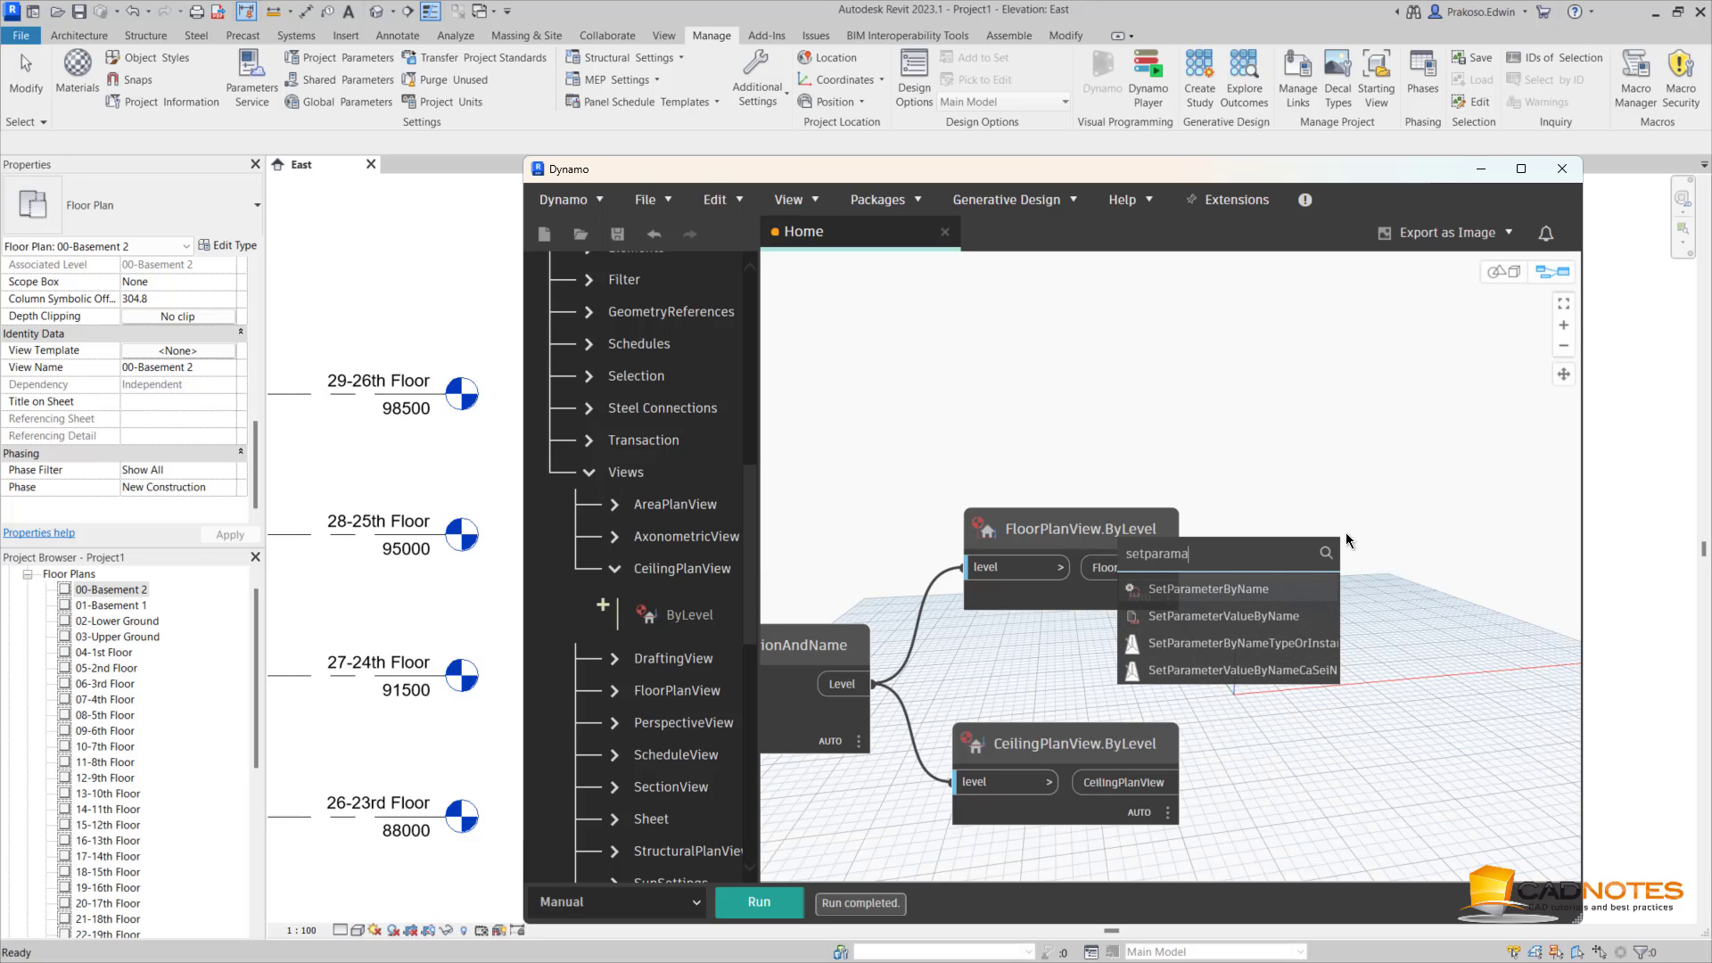
click(1266, 587)
drag(1342, 618, 1385, 484)
click(1275, 699)
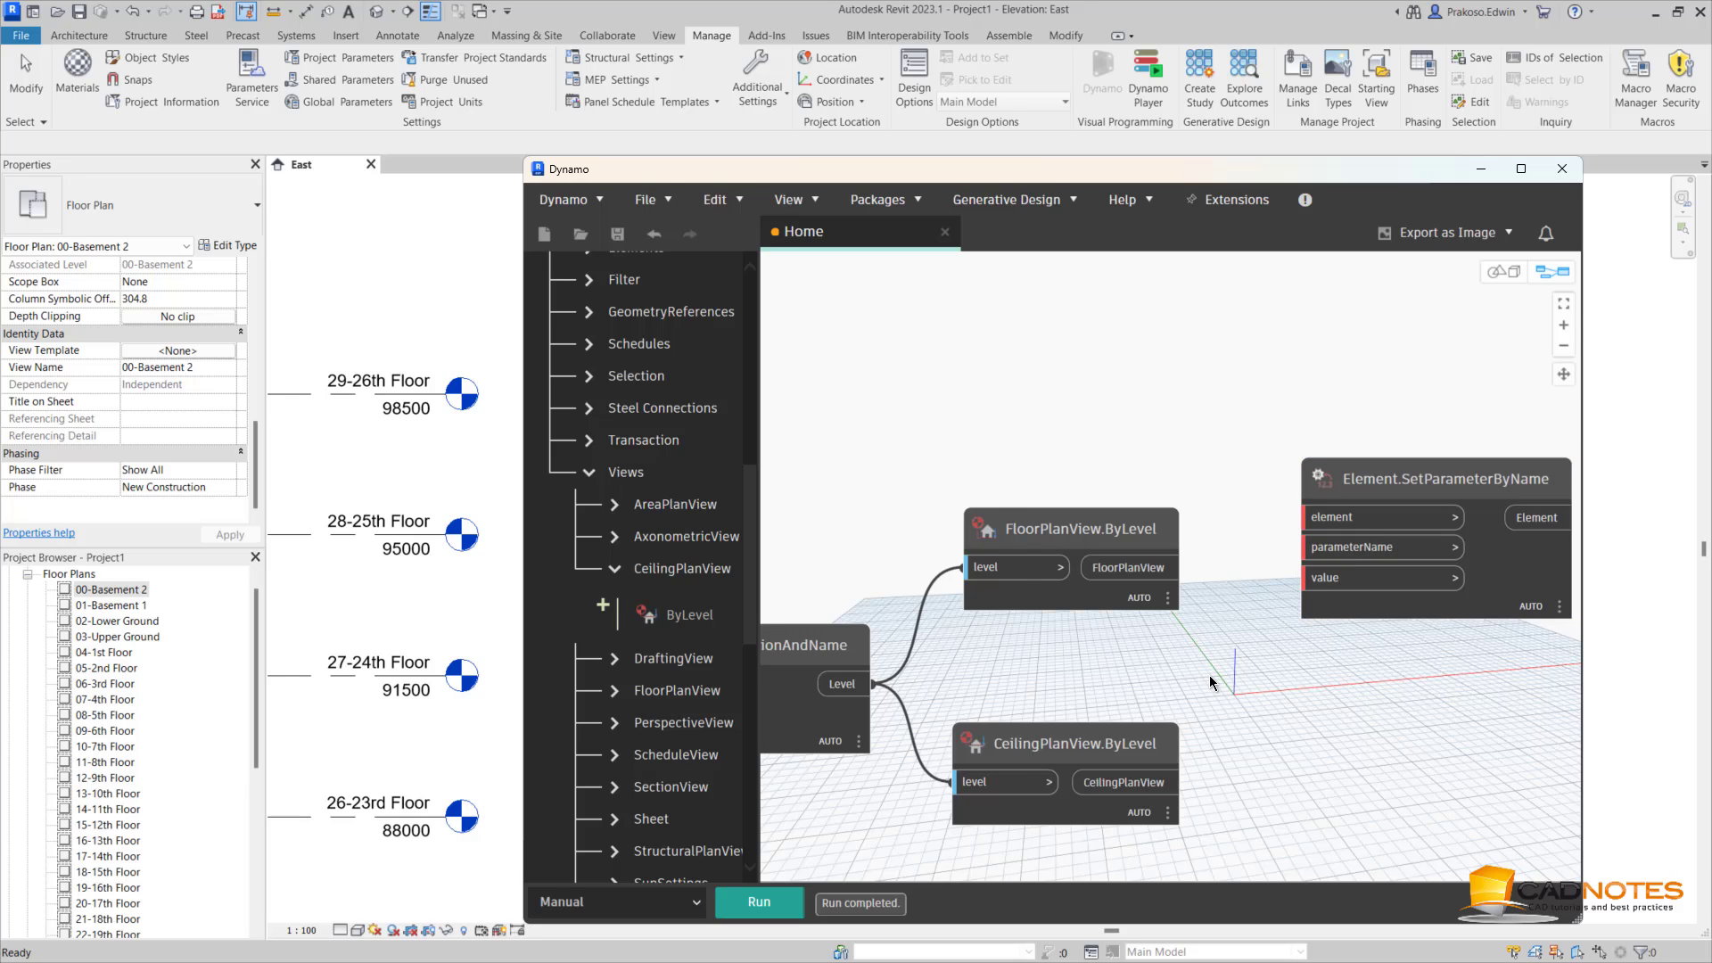
scroll(1210, 676, down, 3)
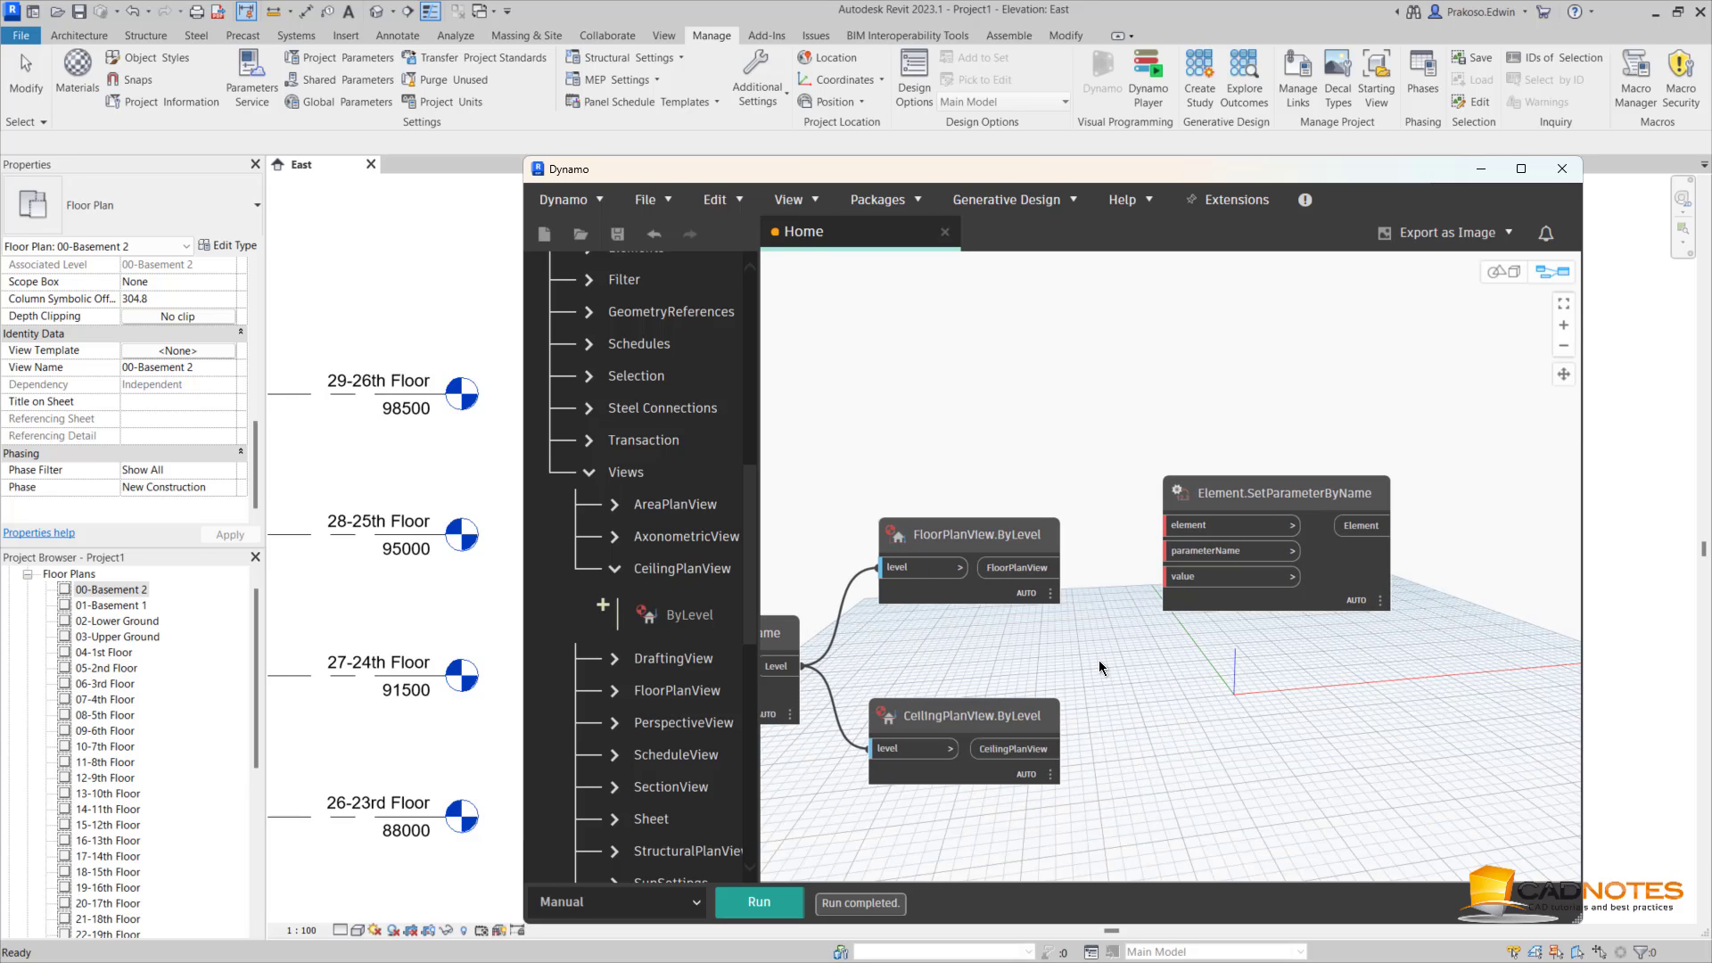
scroll(1099, 660, up, 2)
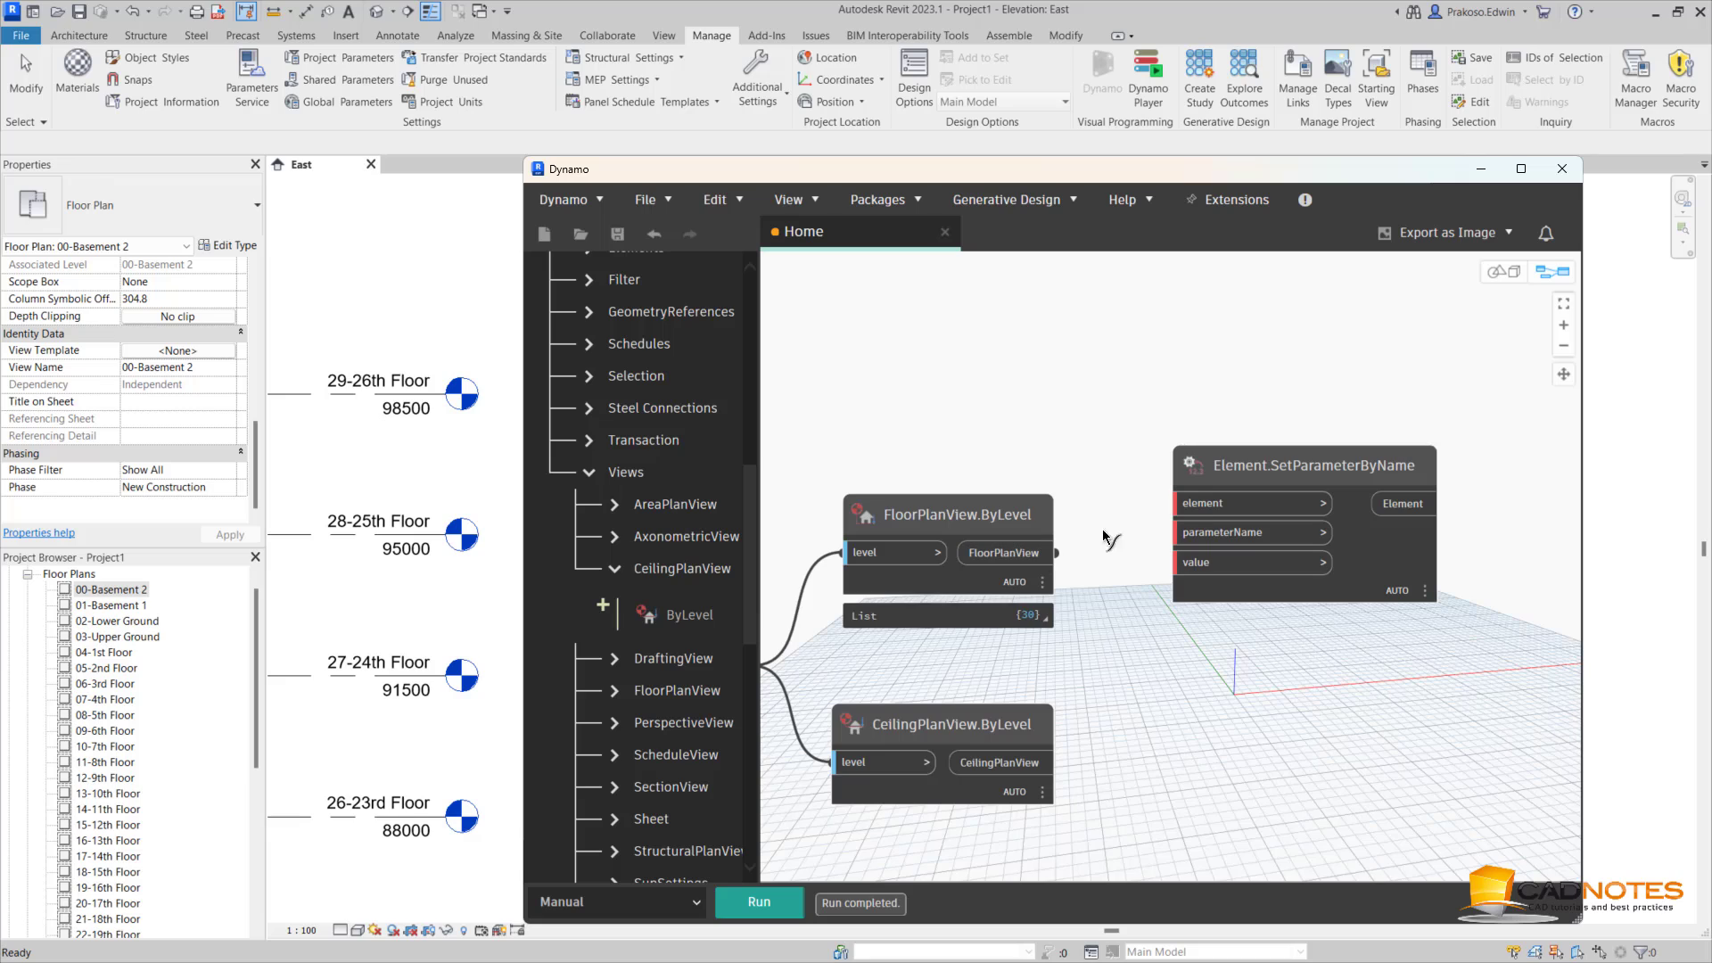
click(1179, 503)
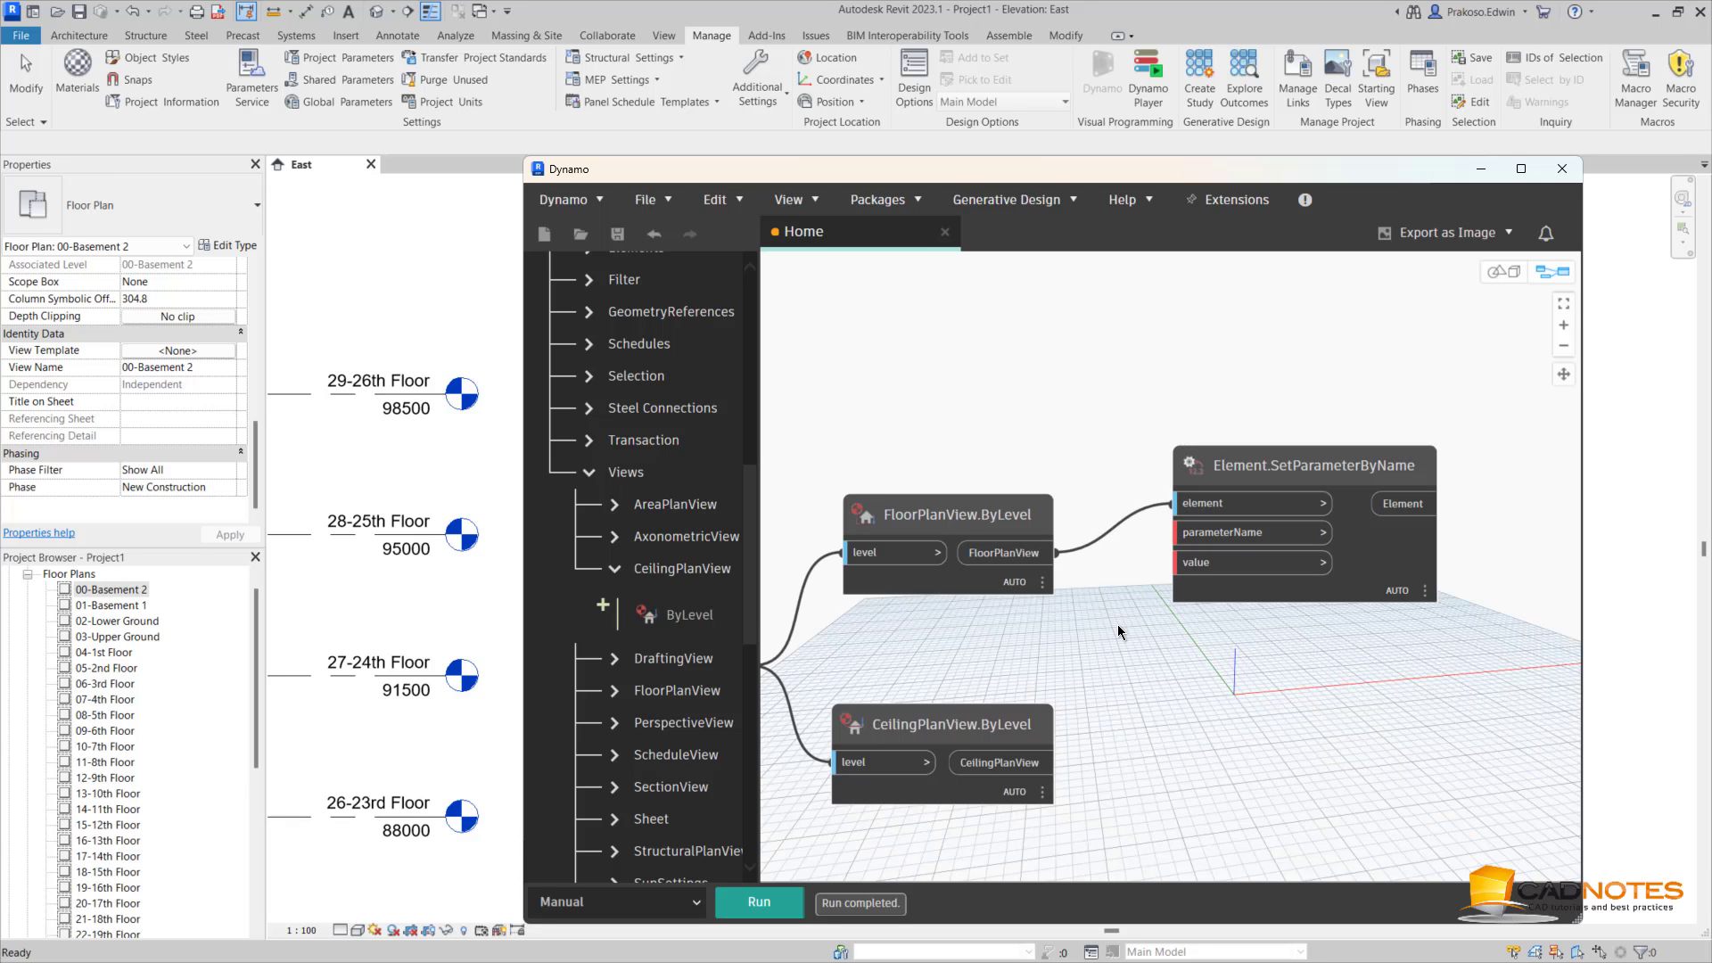
Create a "Title on Sheet" Code Block and connect it to the parameterName input
click(132, 589)
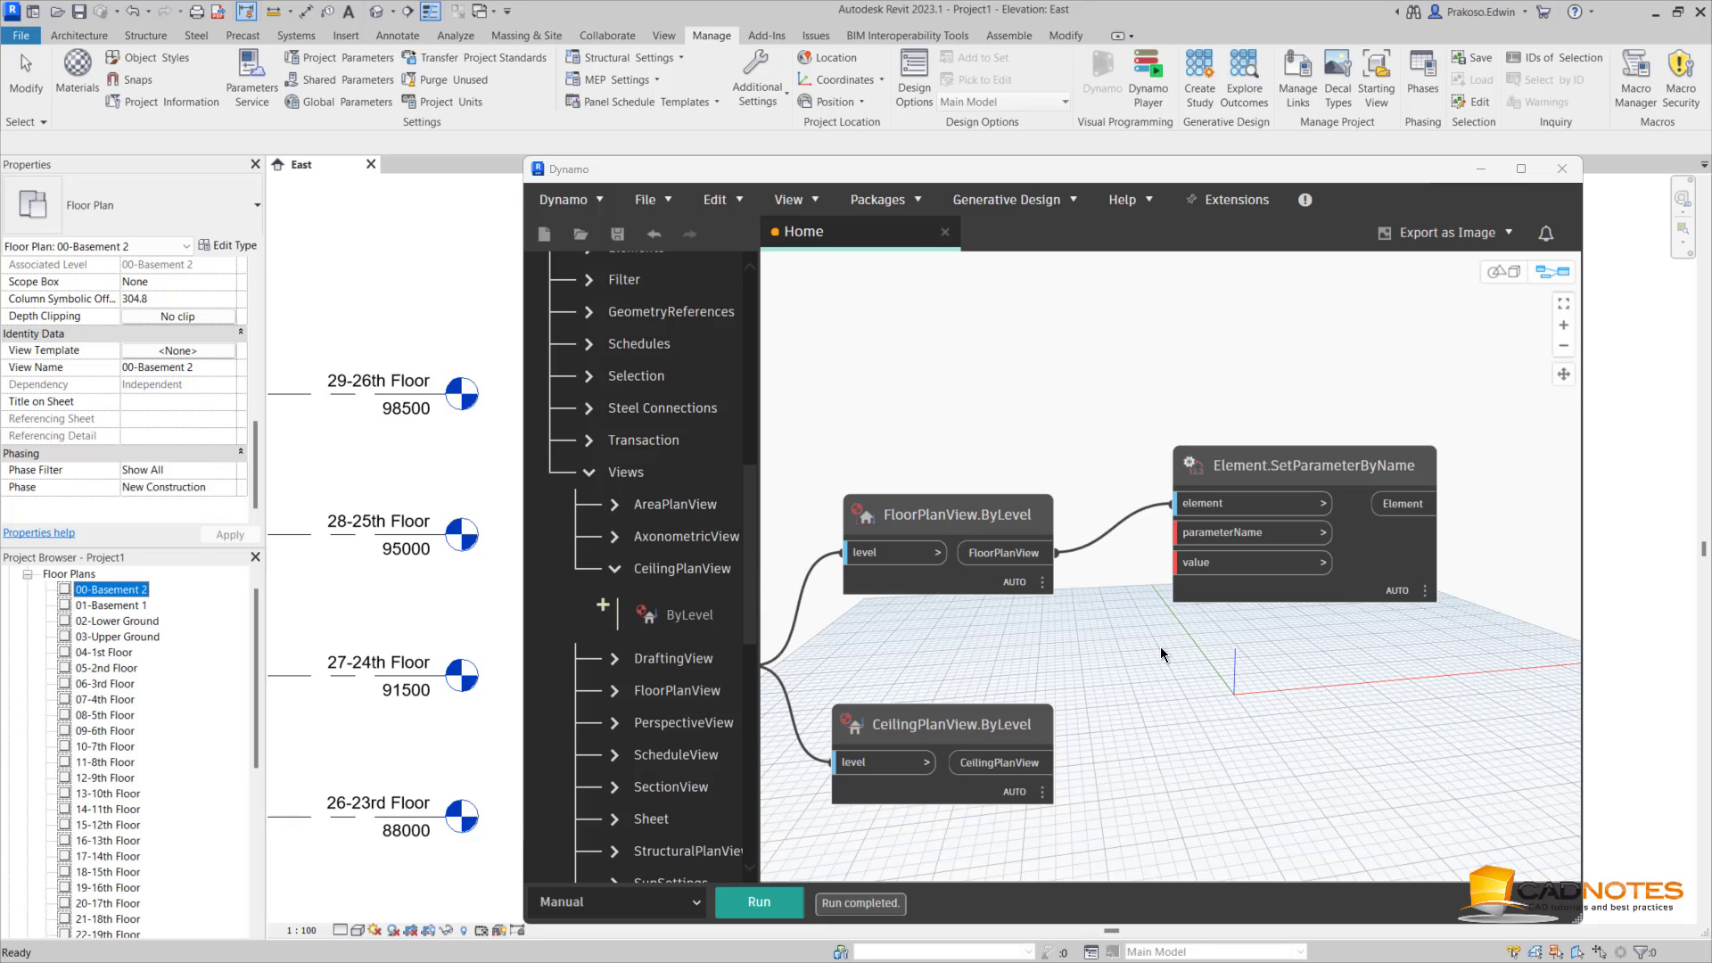
click(1127, 665)
double_click(1117, 667)
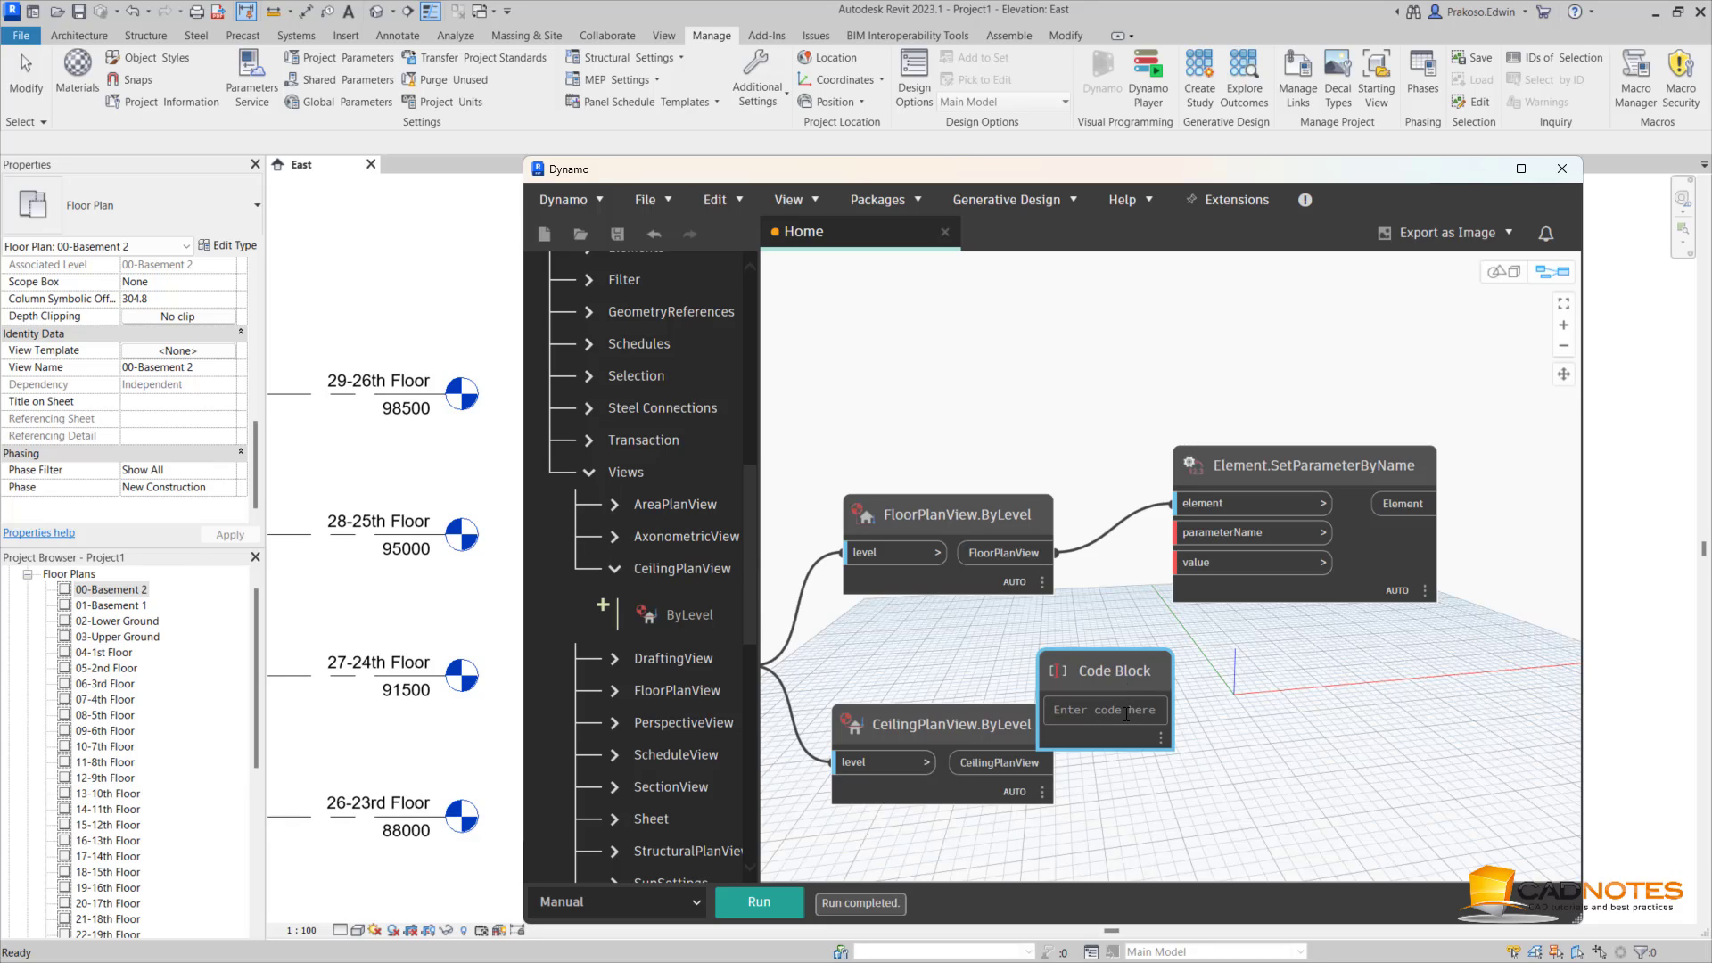
text("Title on Sheet)
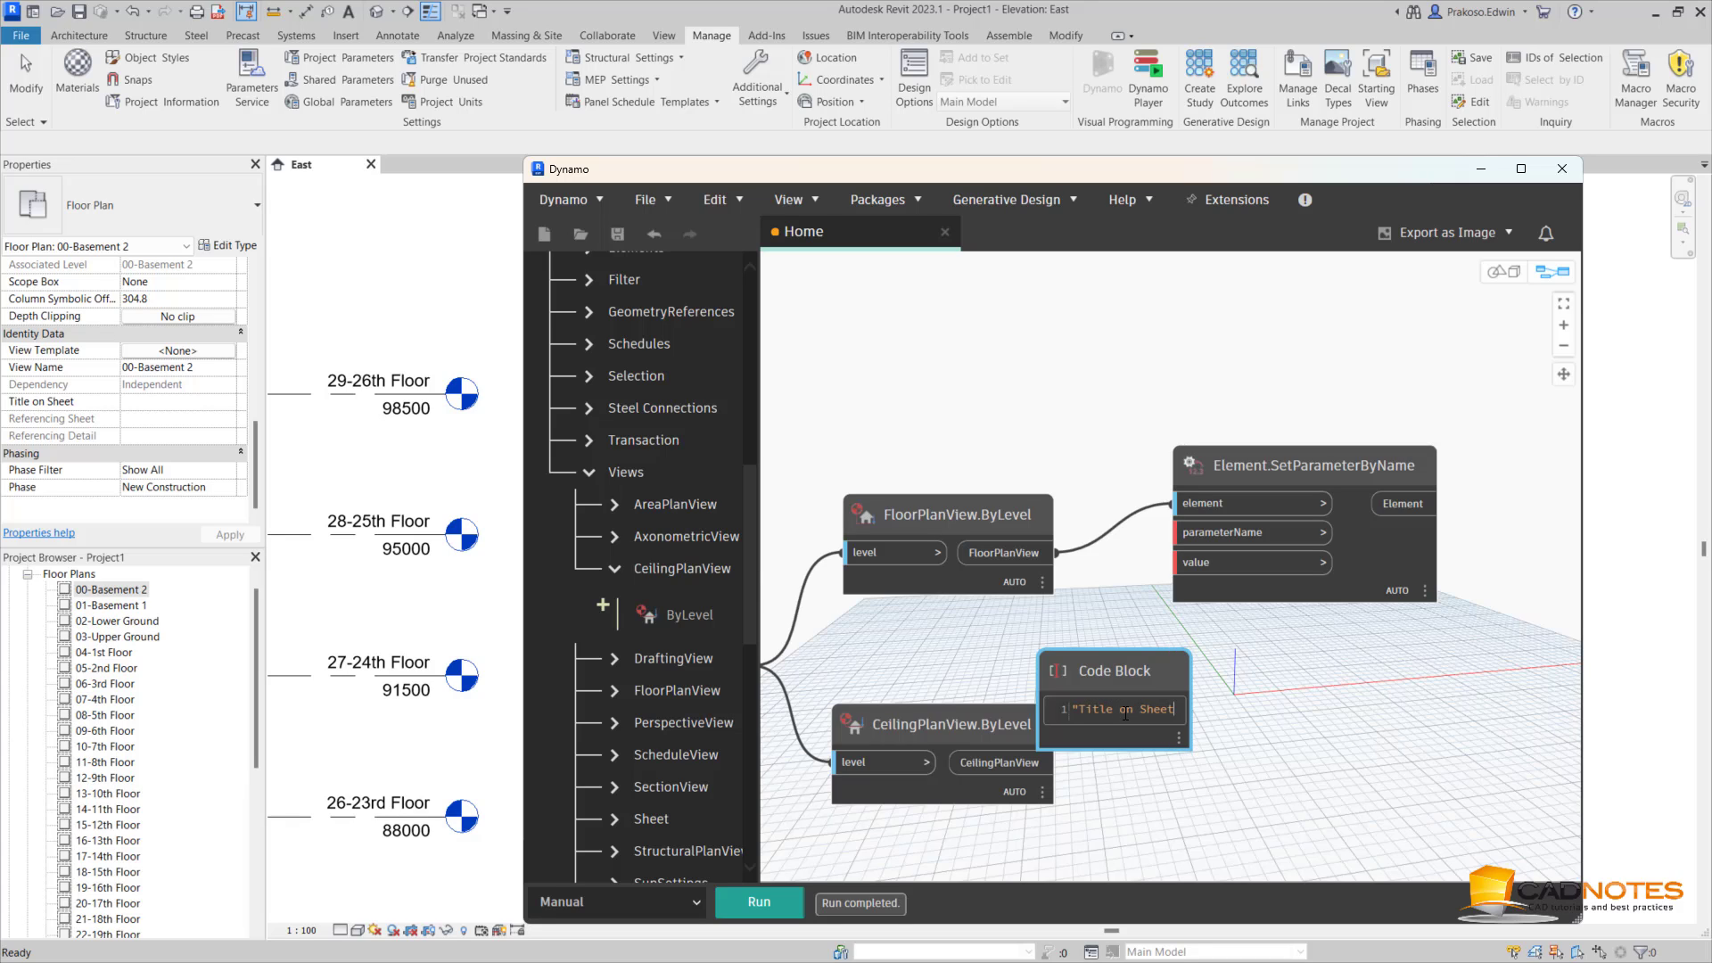
text(";)
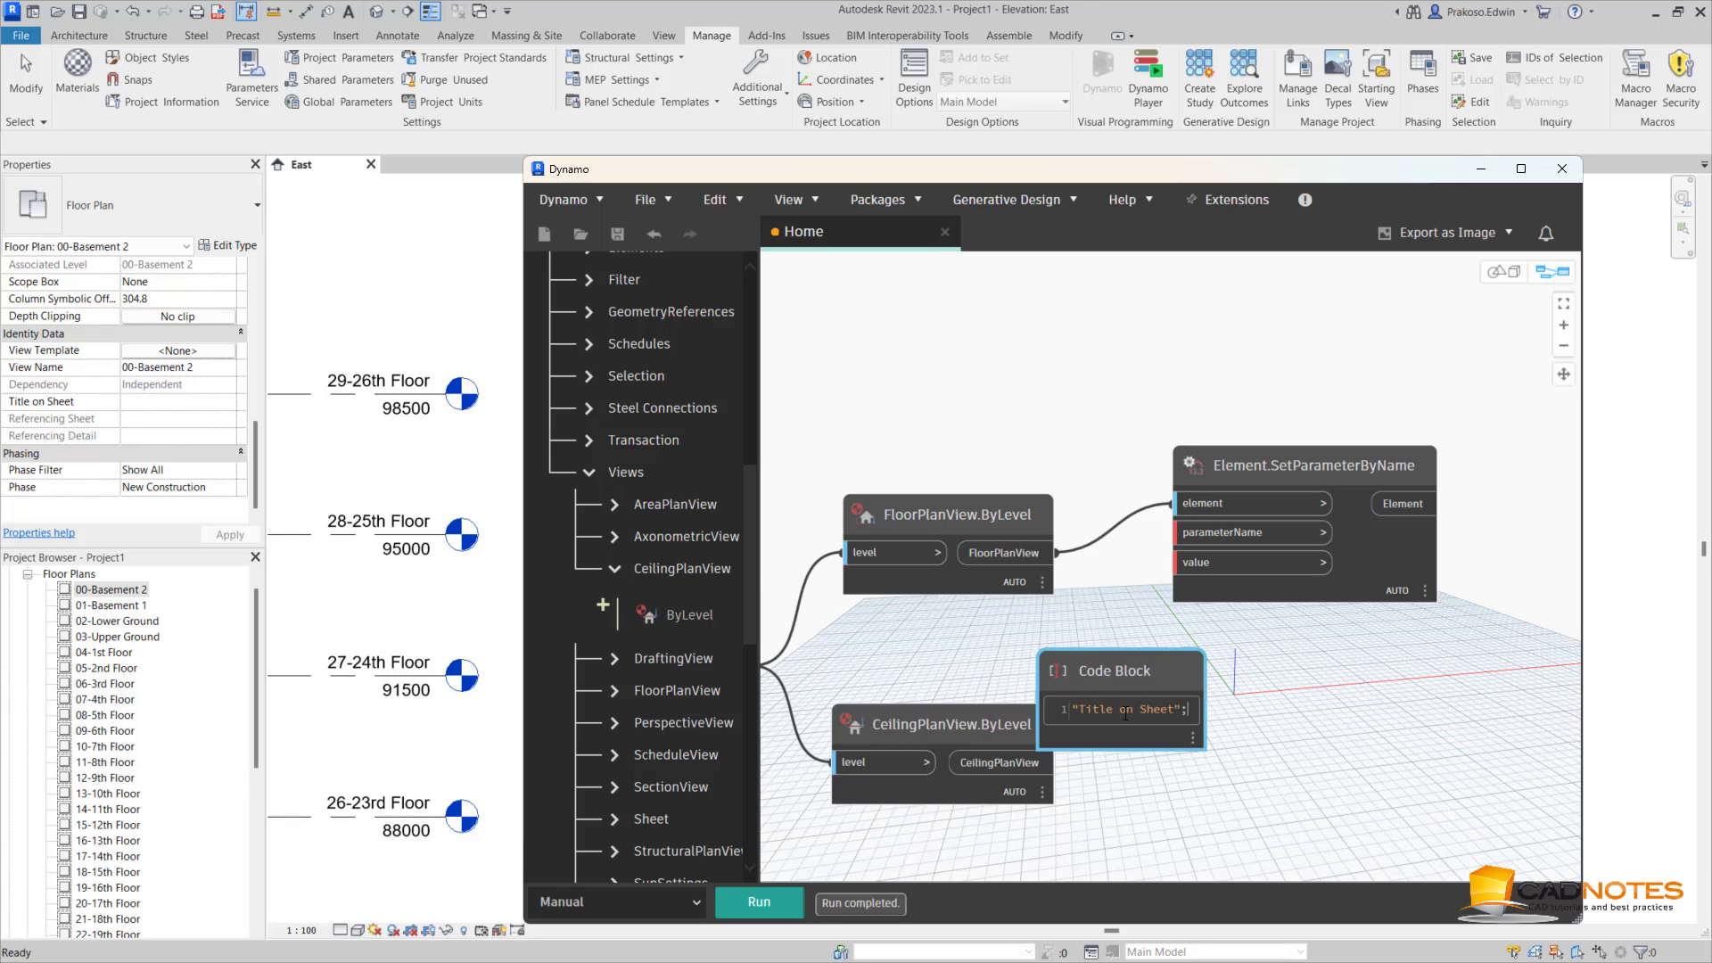
click(1351, 728)
drag(1278, 462, 1367, 460)
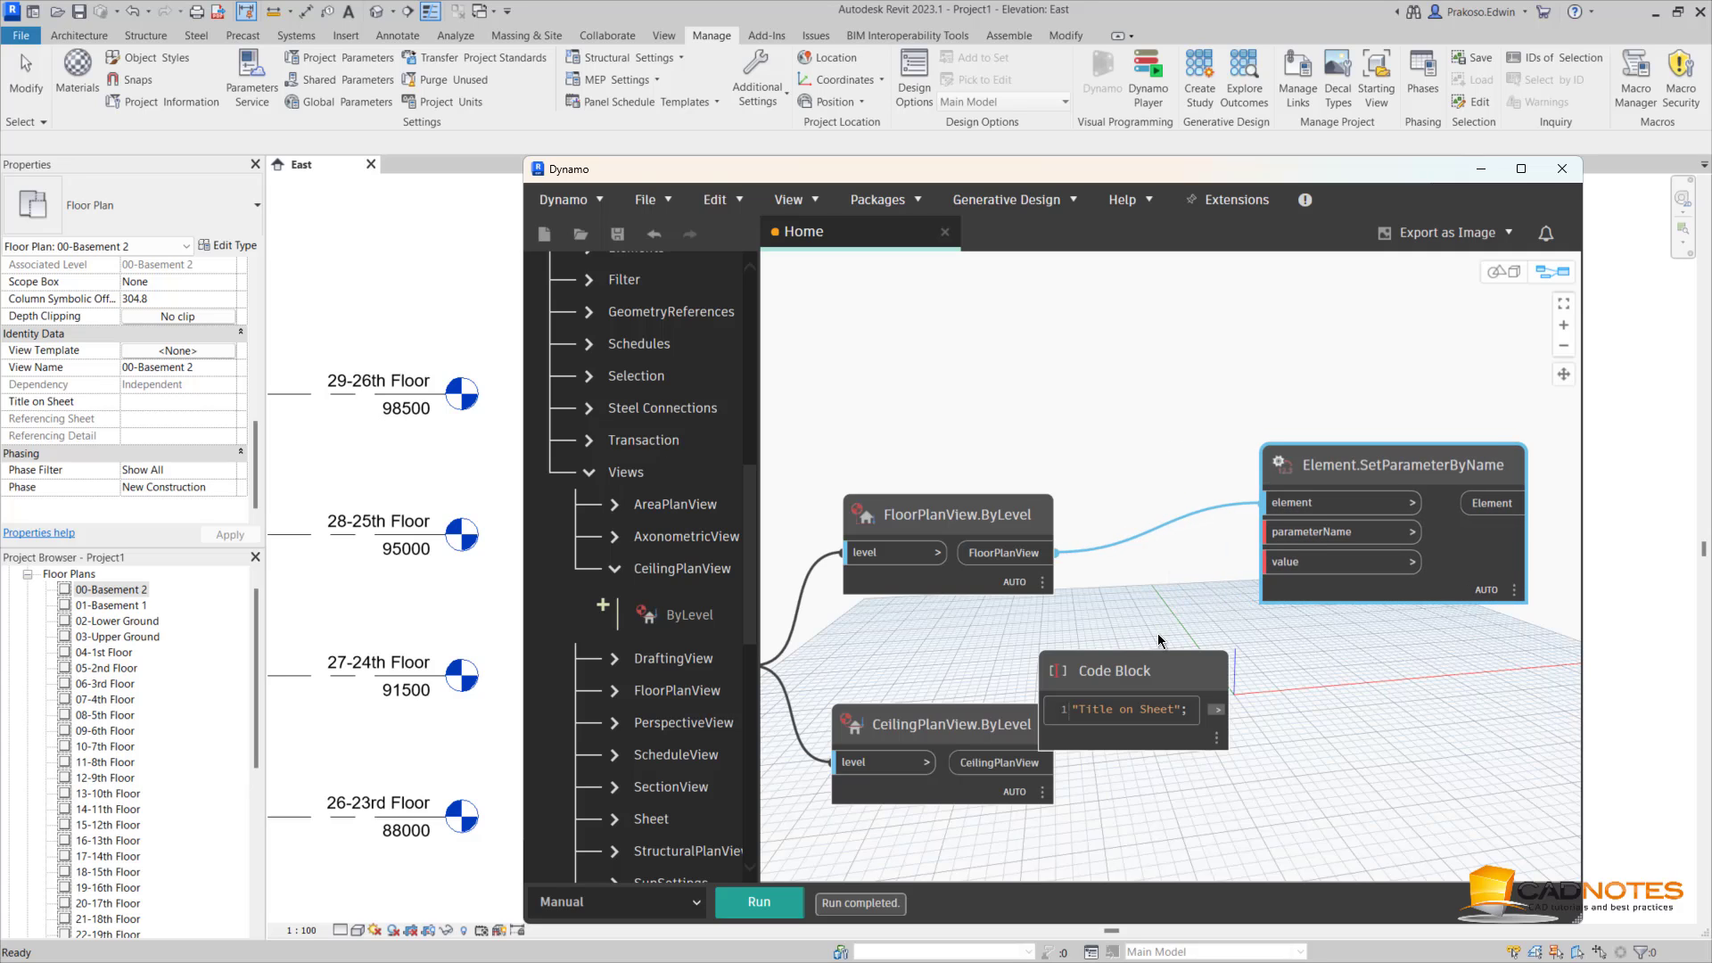
drag(1159, 660, 1111, 610)
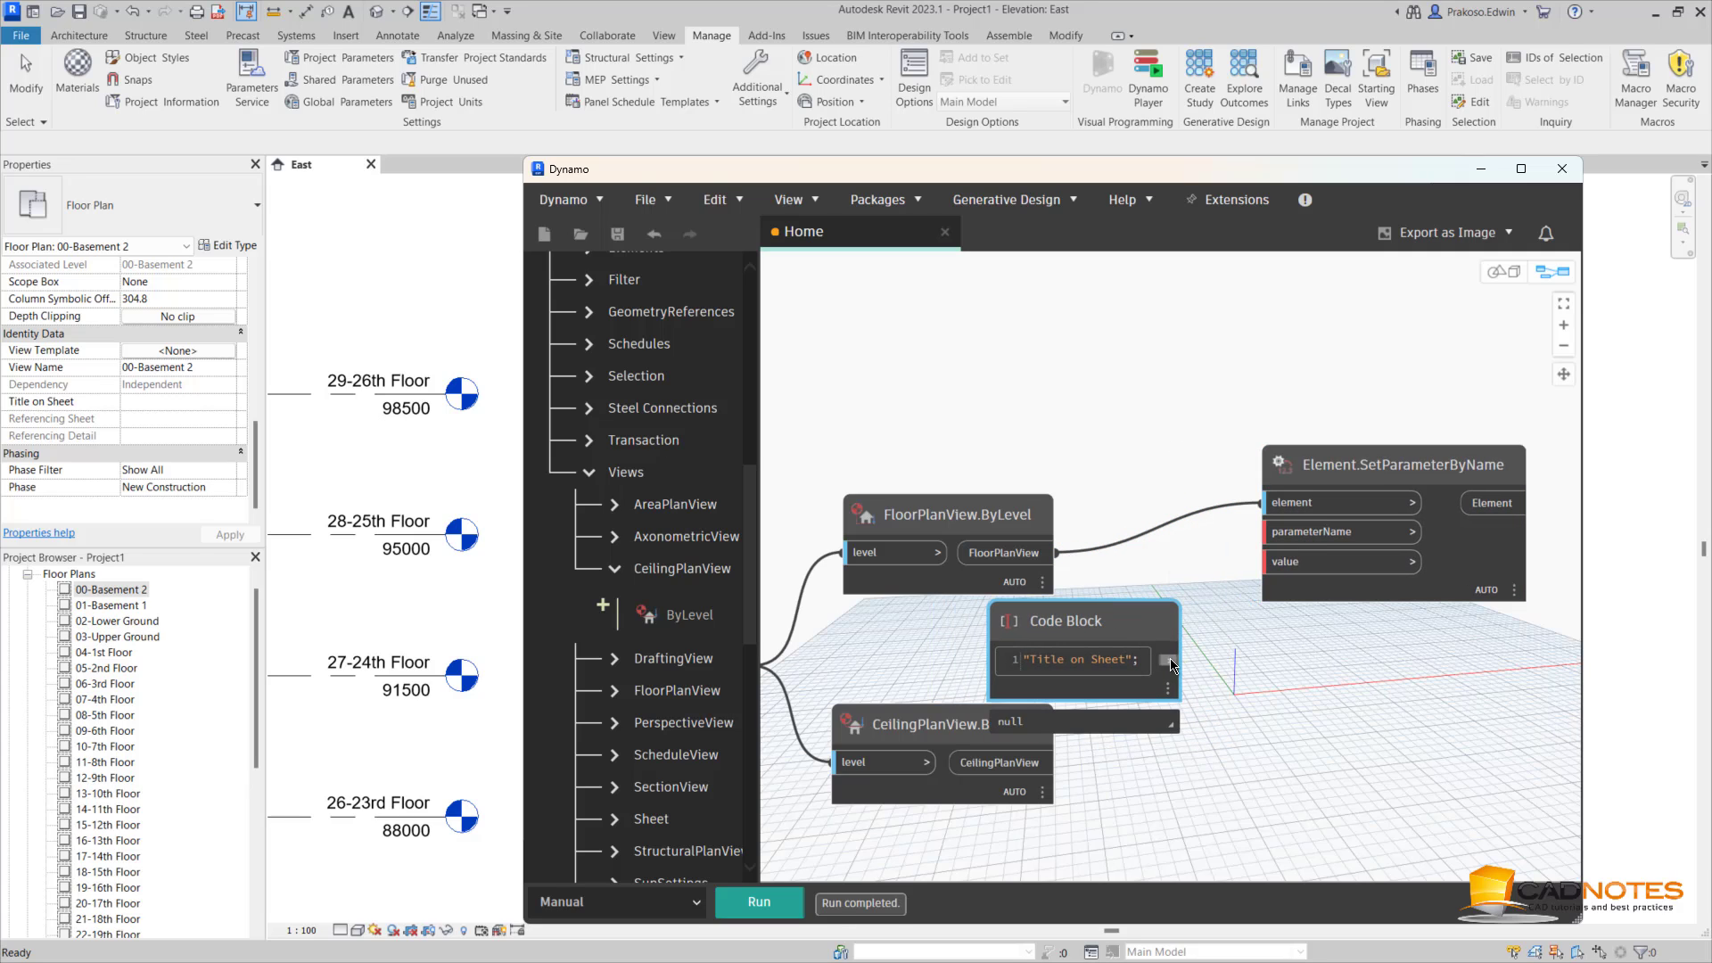
drag(1168, 661, 1265, 533)
drag(946, 516, 950, 372)
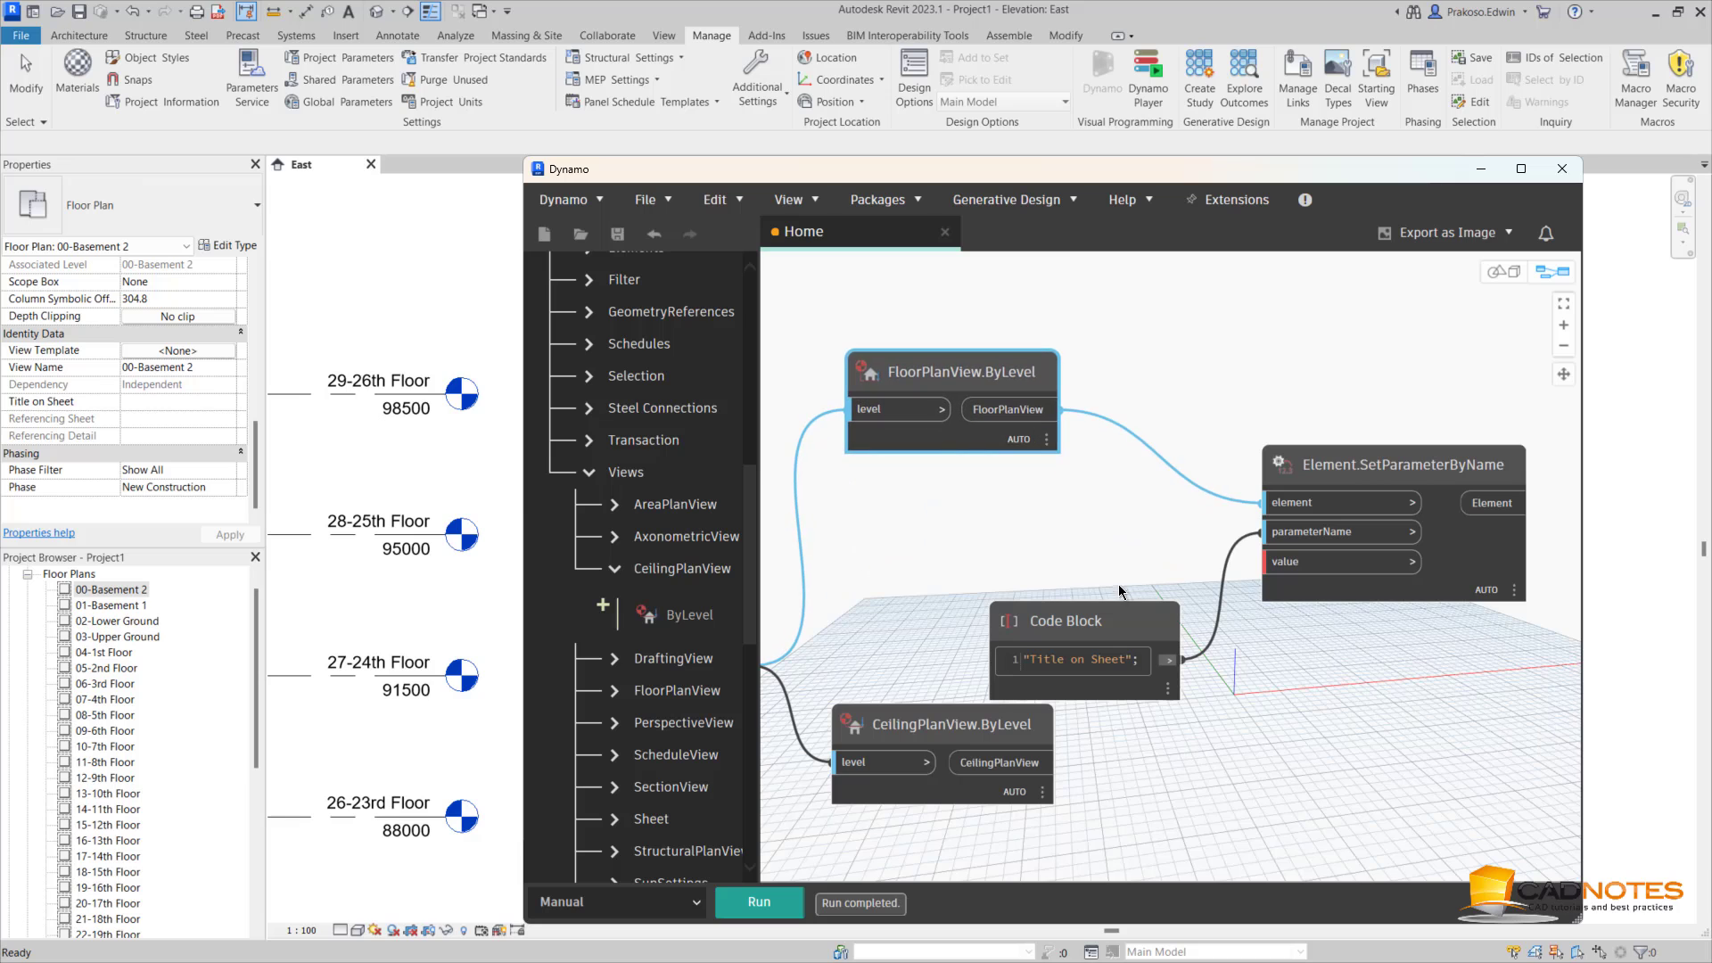
drag(1097, 620, 974, 489)
click(1024, 628)
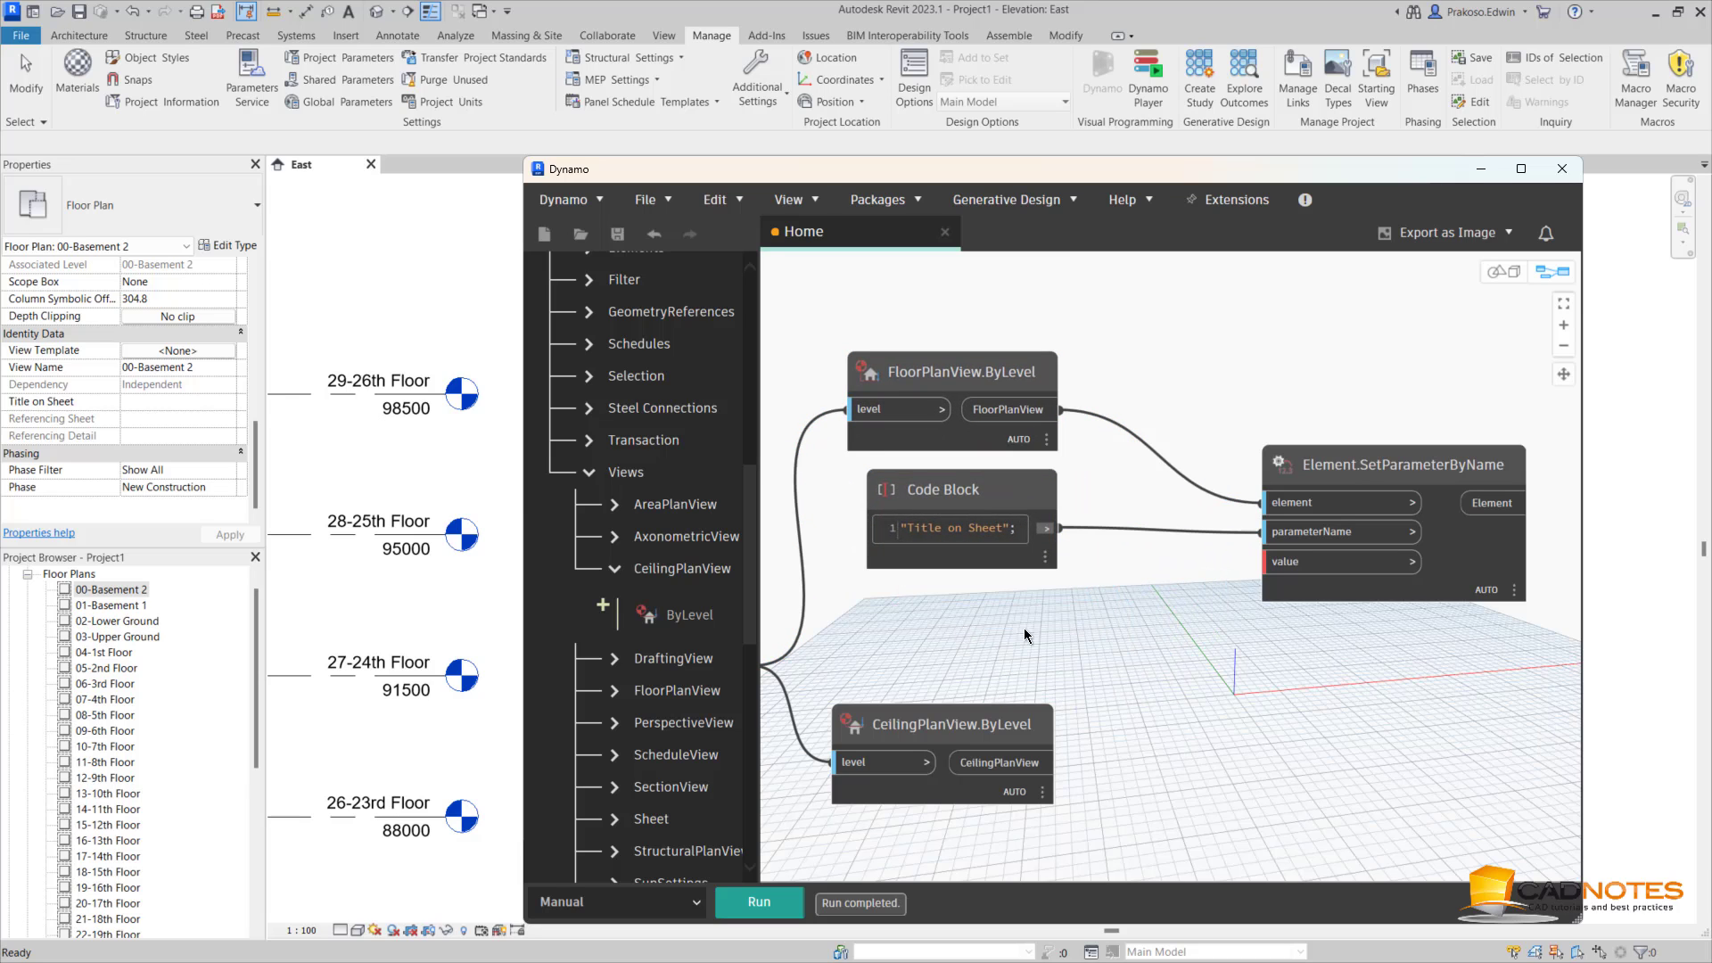
middle_drag(1024, 628, 1172, 710)
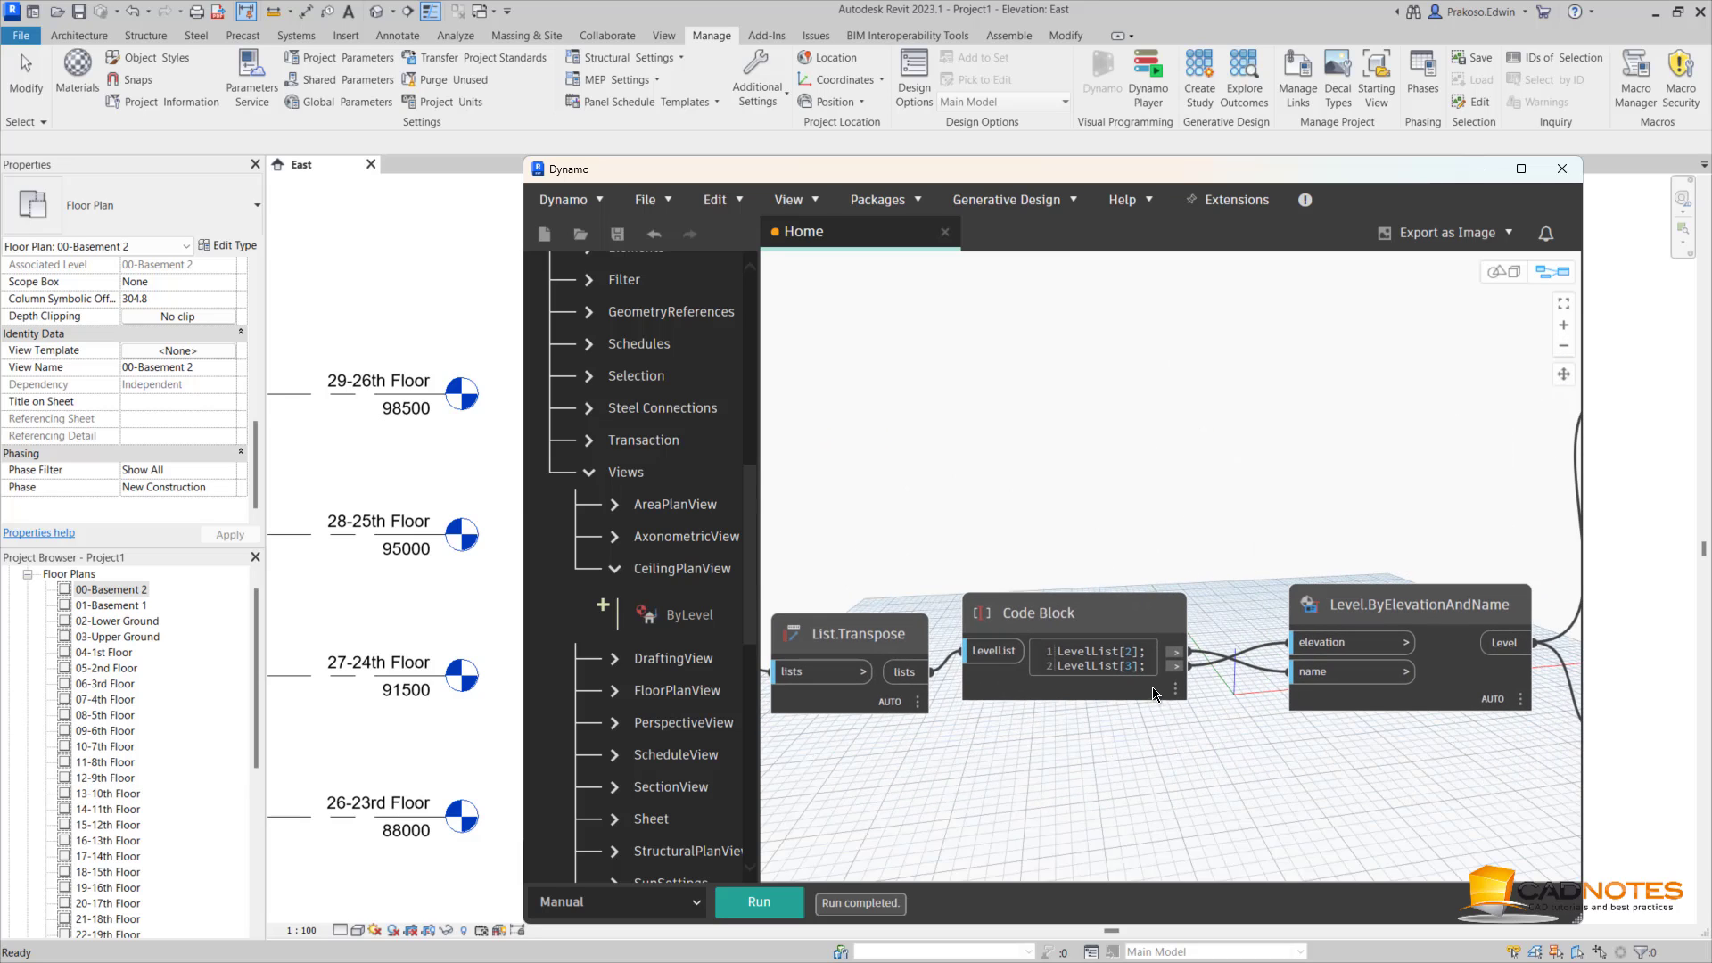
click(1169, 722)
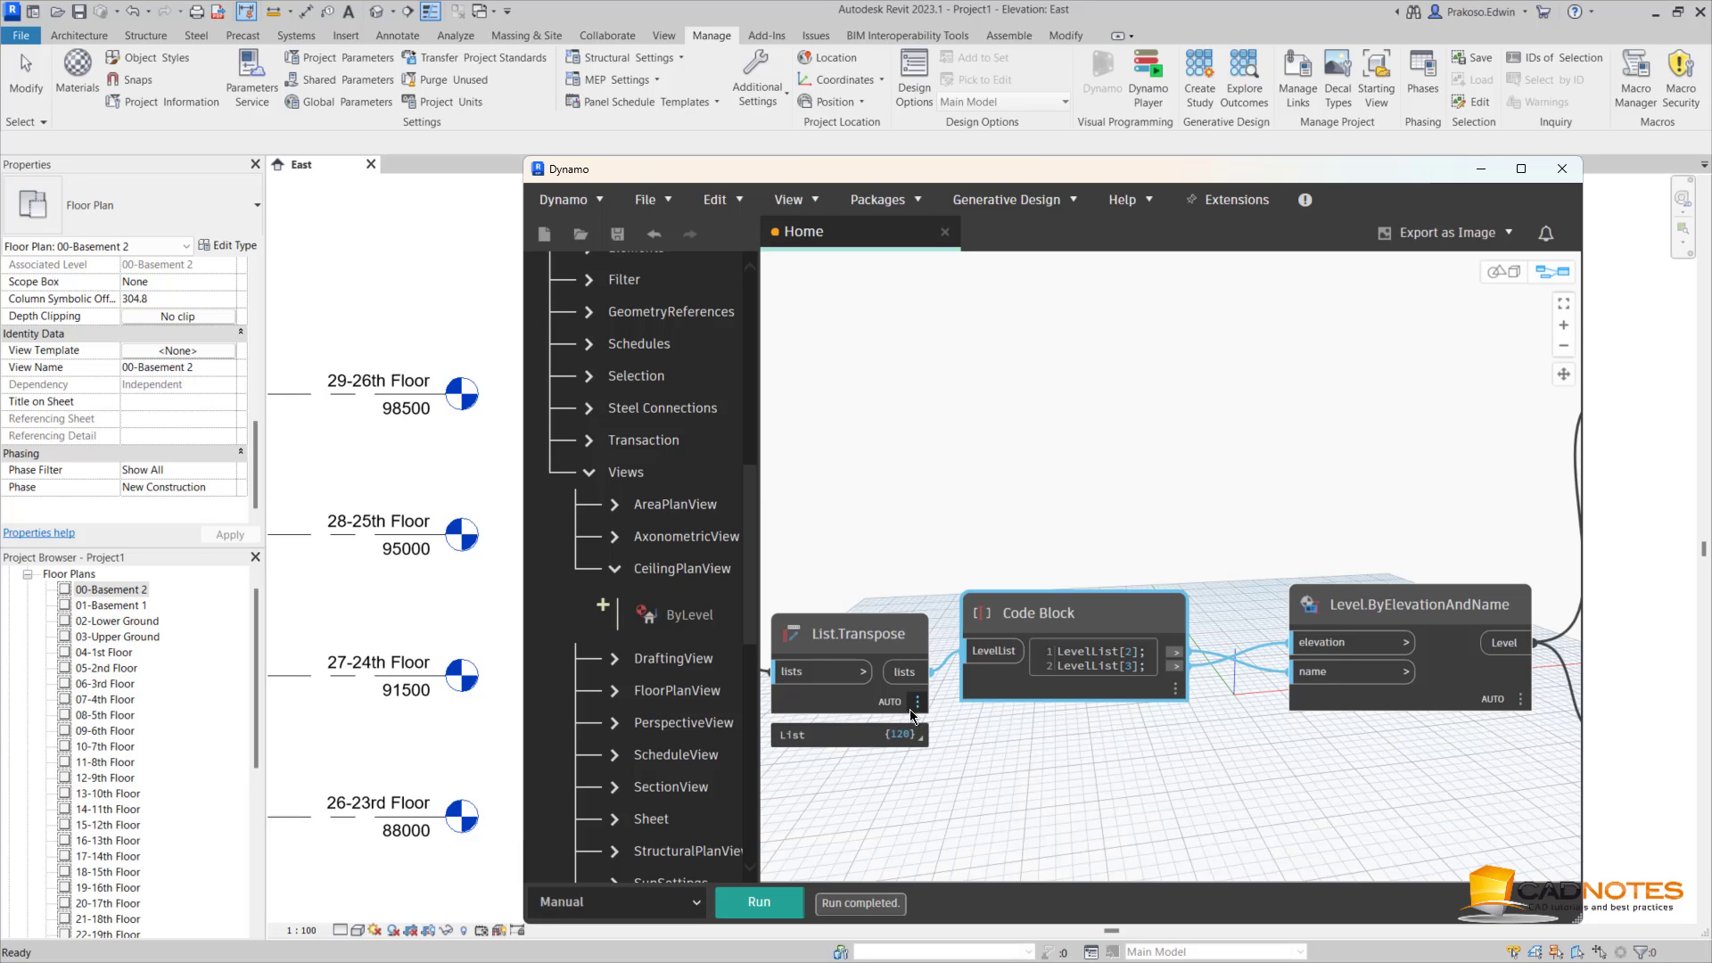
click(915, 730)
middle_drag(1097, 816, 1181, 676)
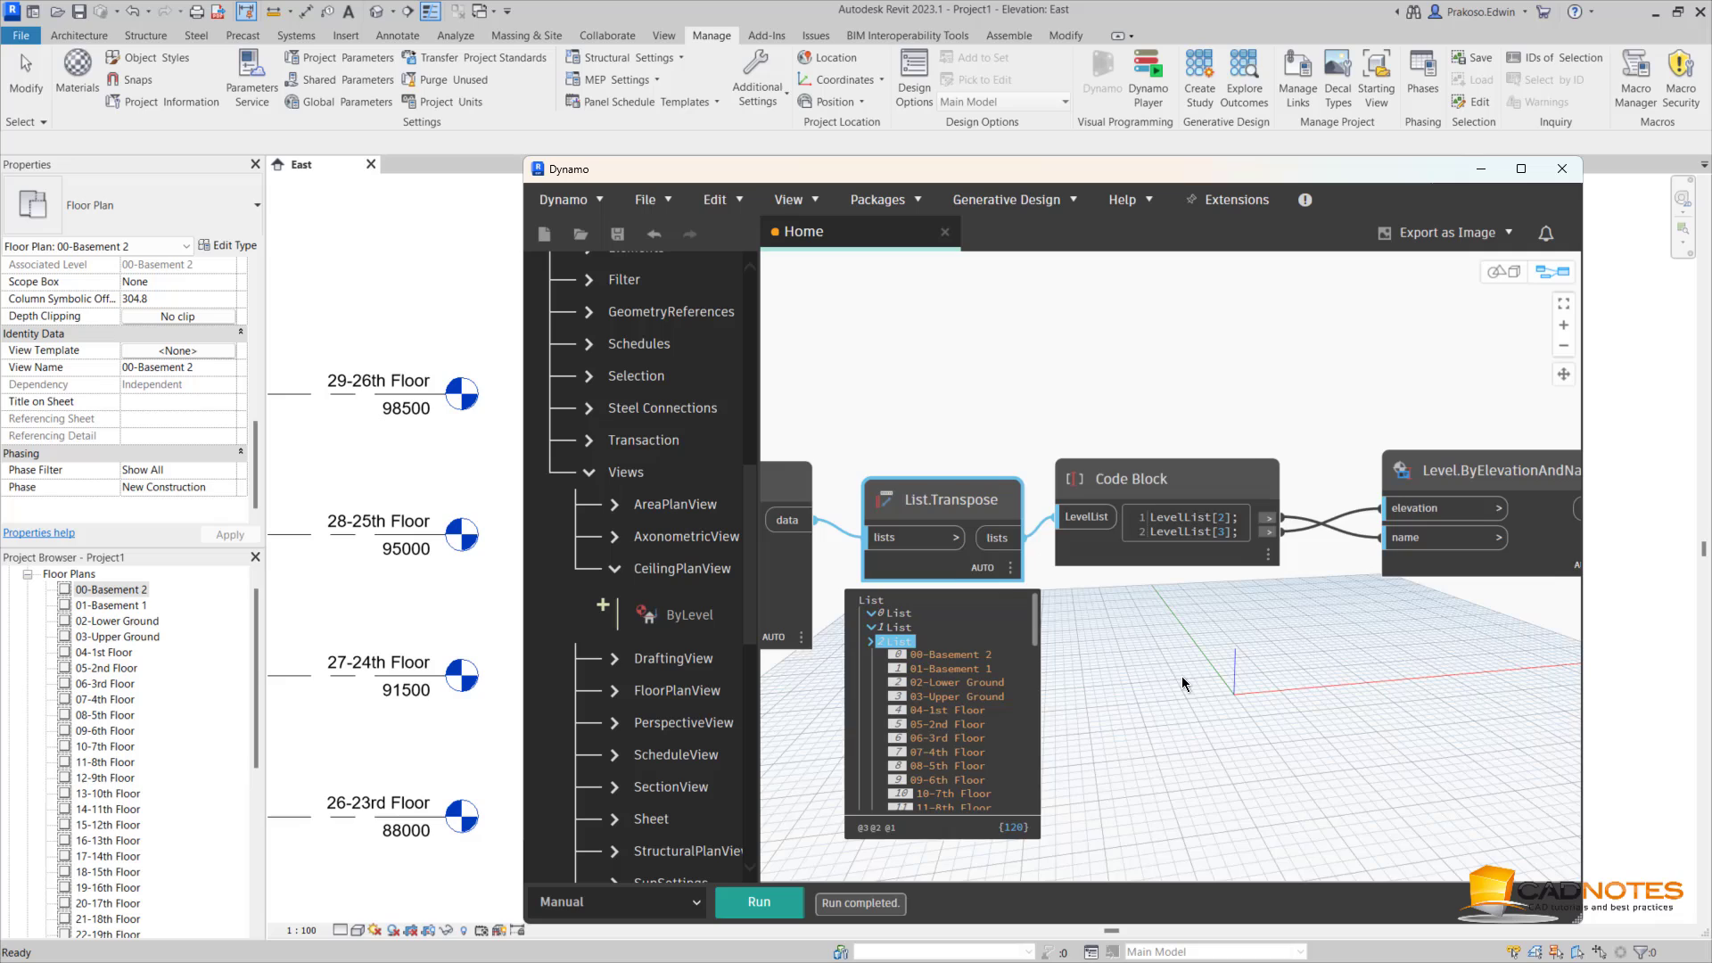
click(871, 641)
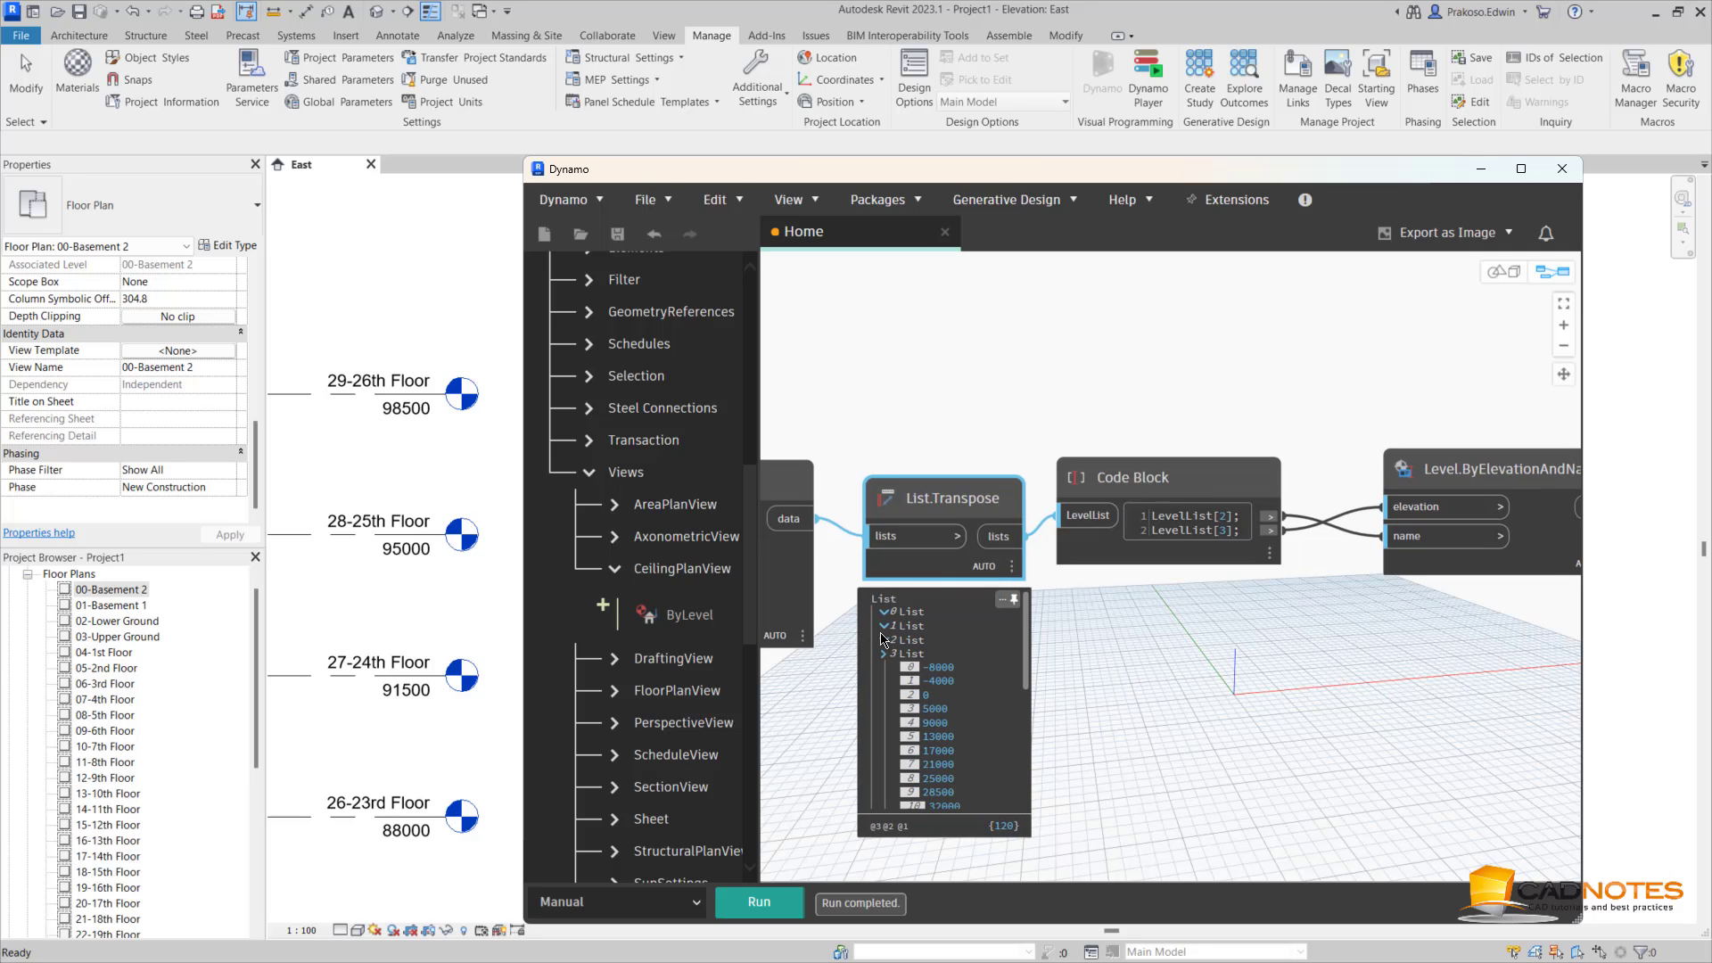
click(882, 626)
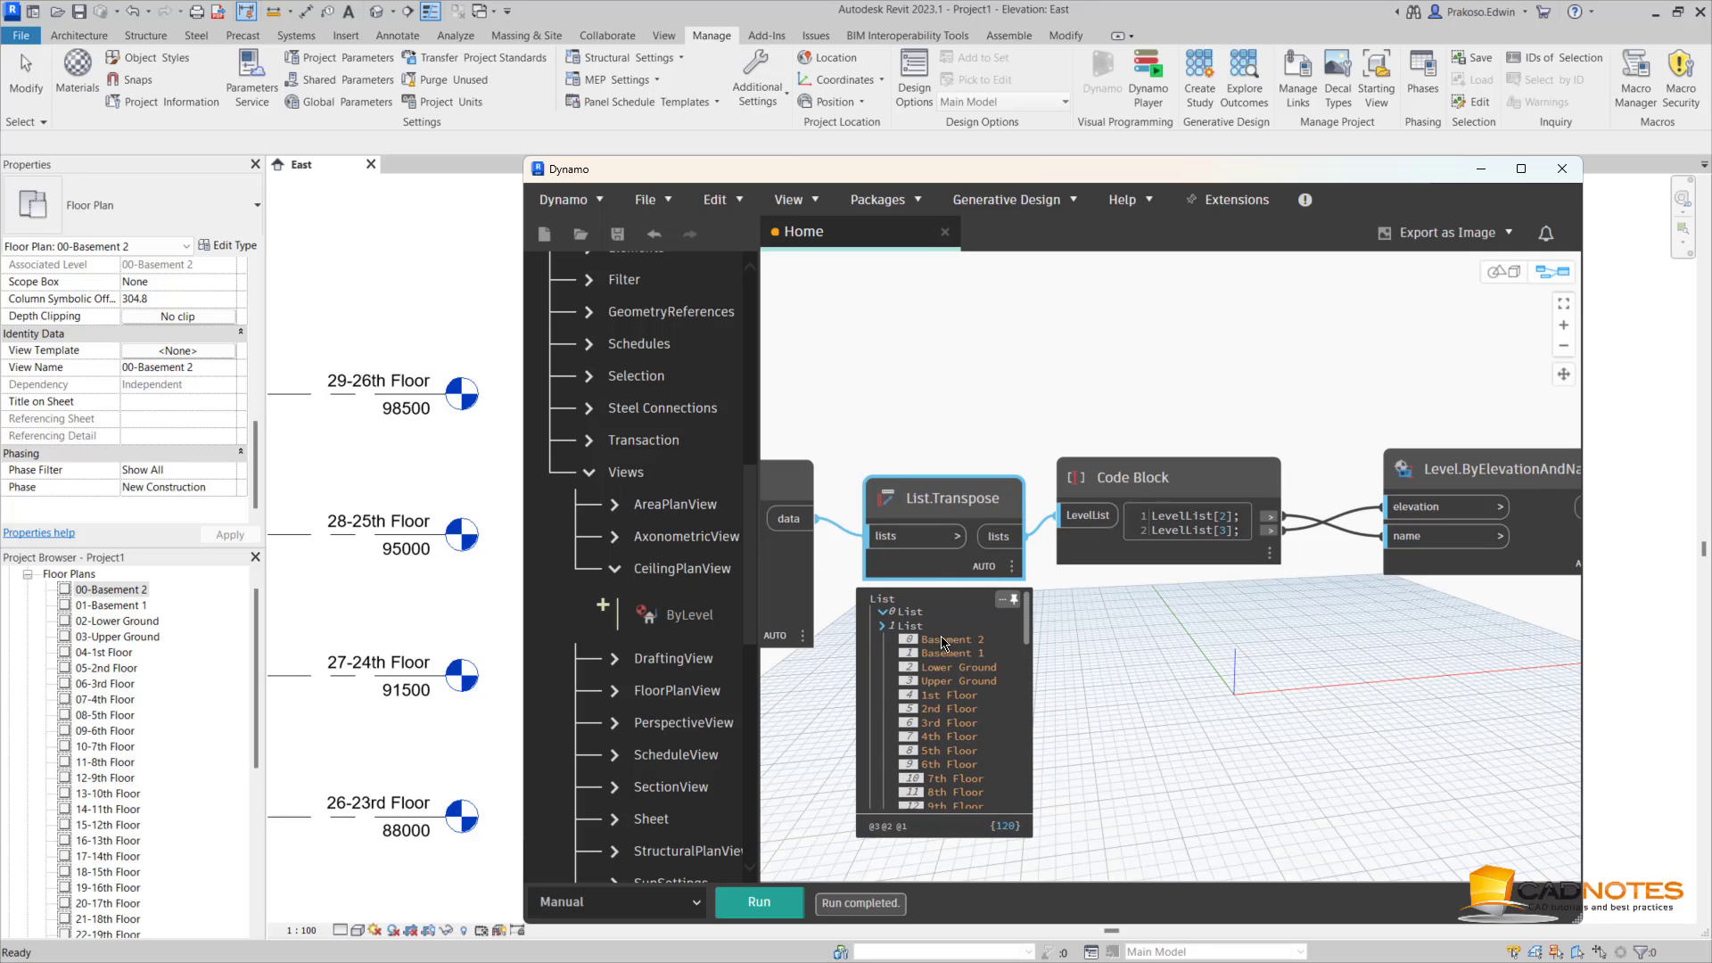
click(885, 626)
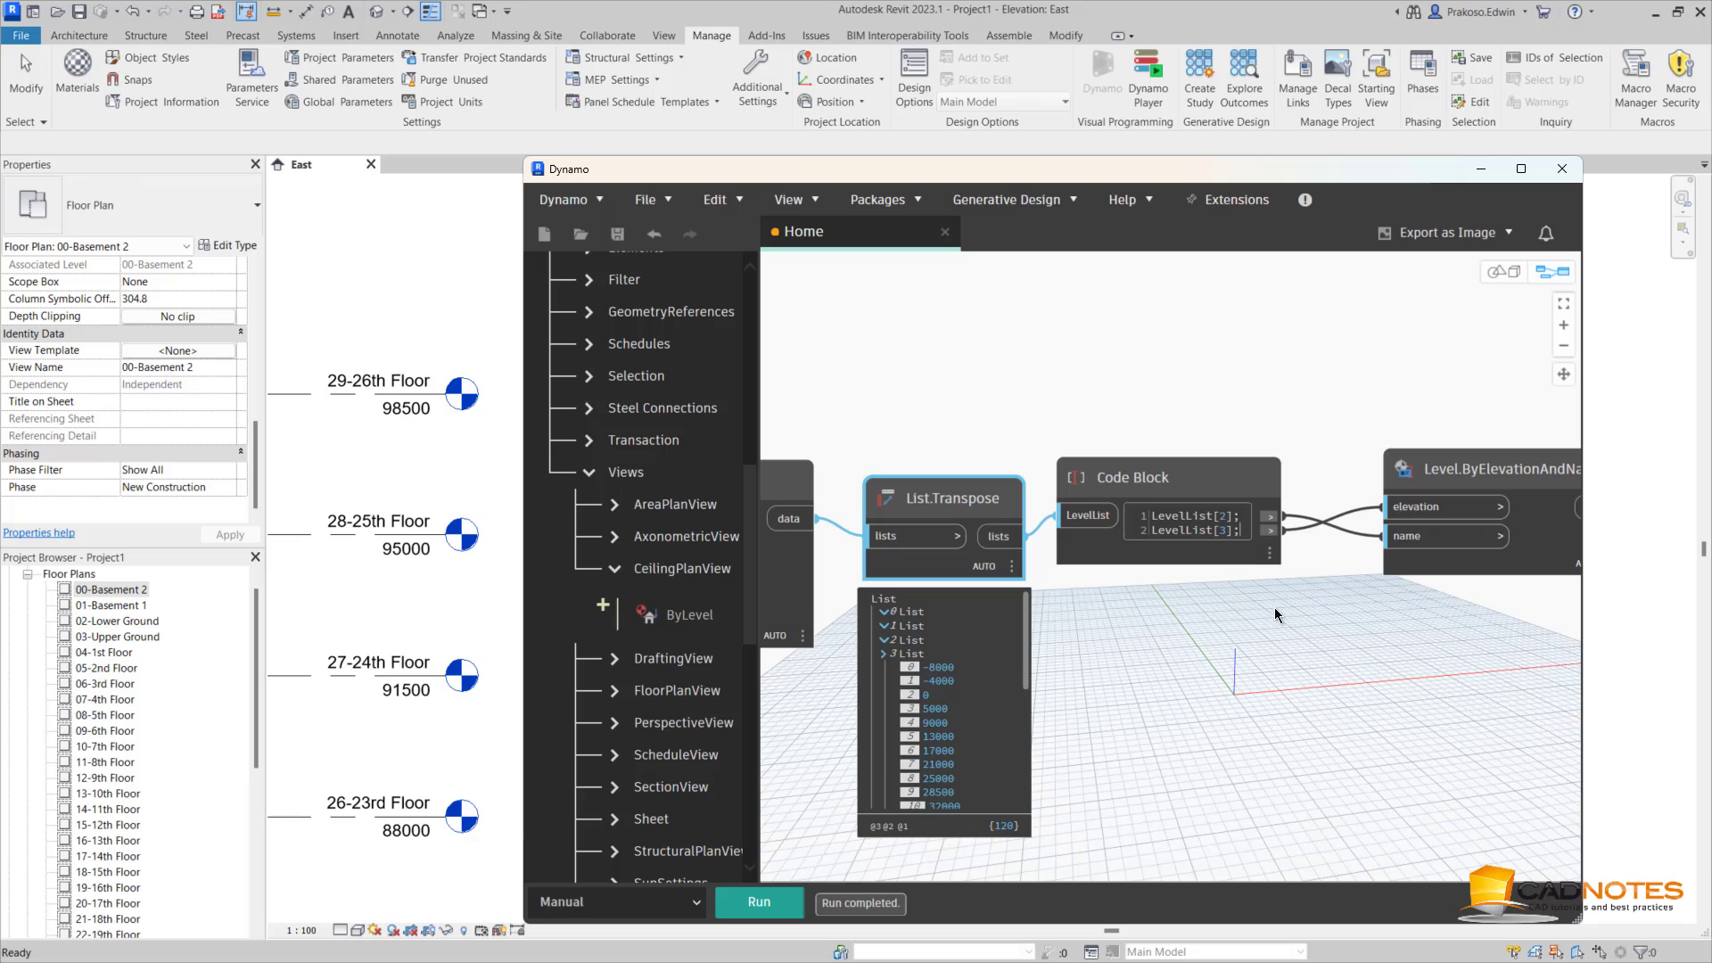
middle_drag(1152, 636, 1135, 767)
click(1394, 528)
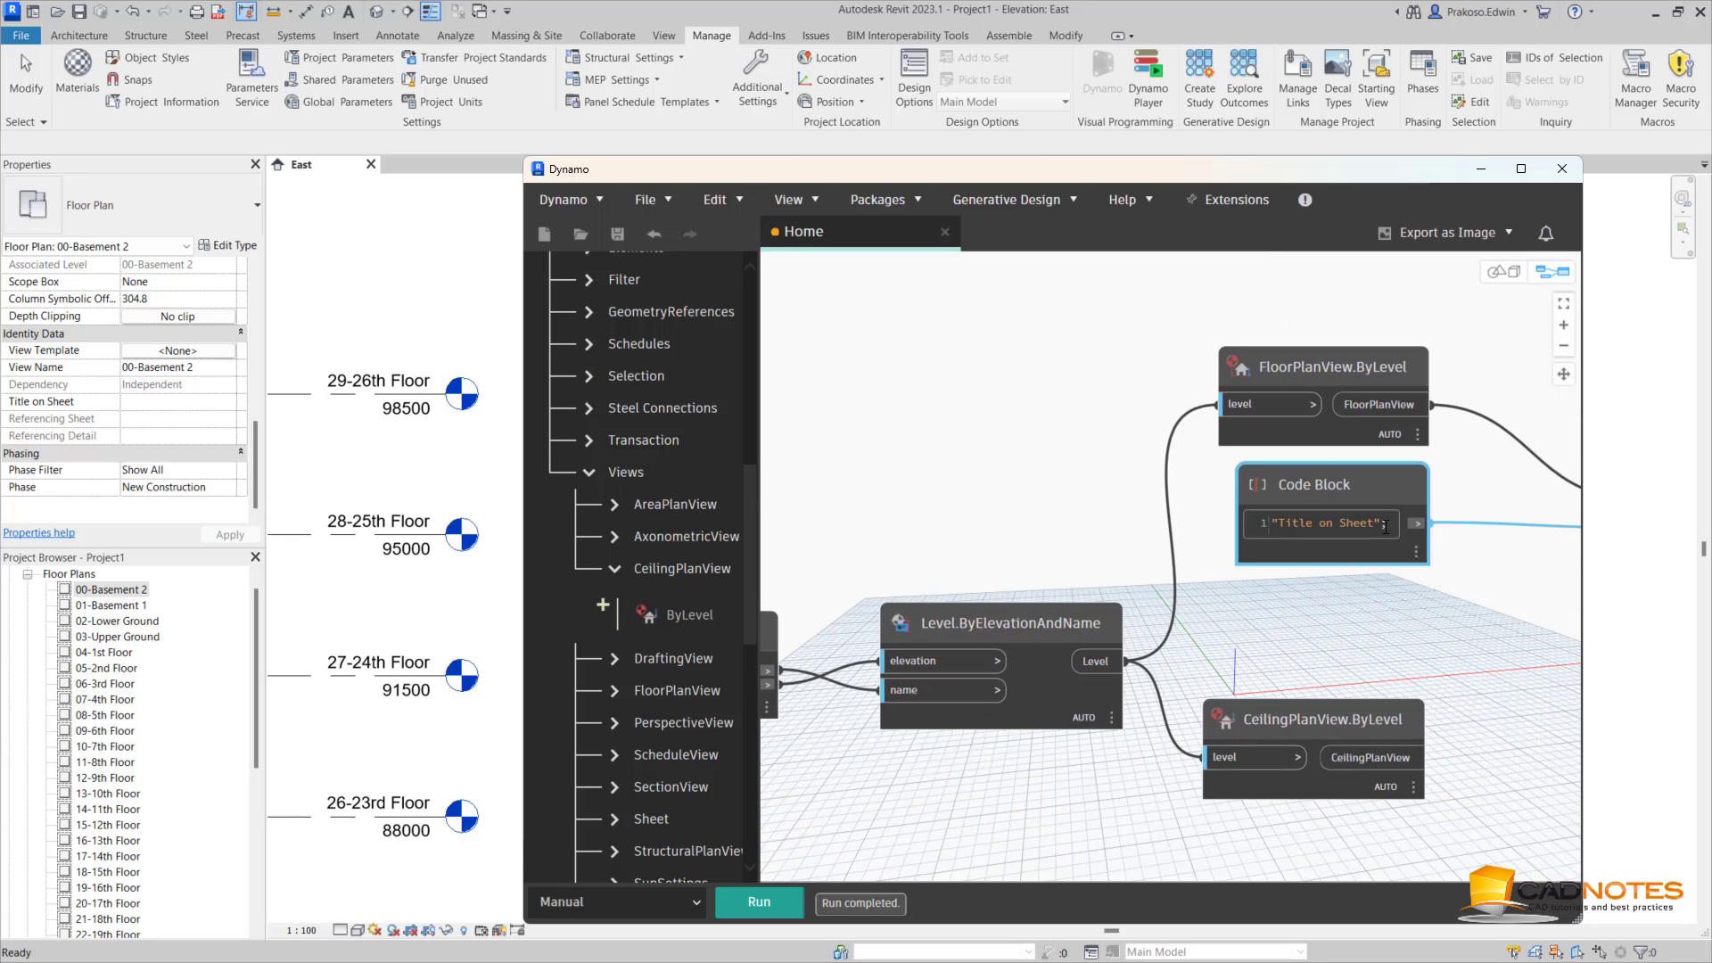
Add a LevelList[1]; line to the "Title on Sheet" Code Block and feed it the level list
key(Return)
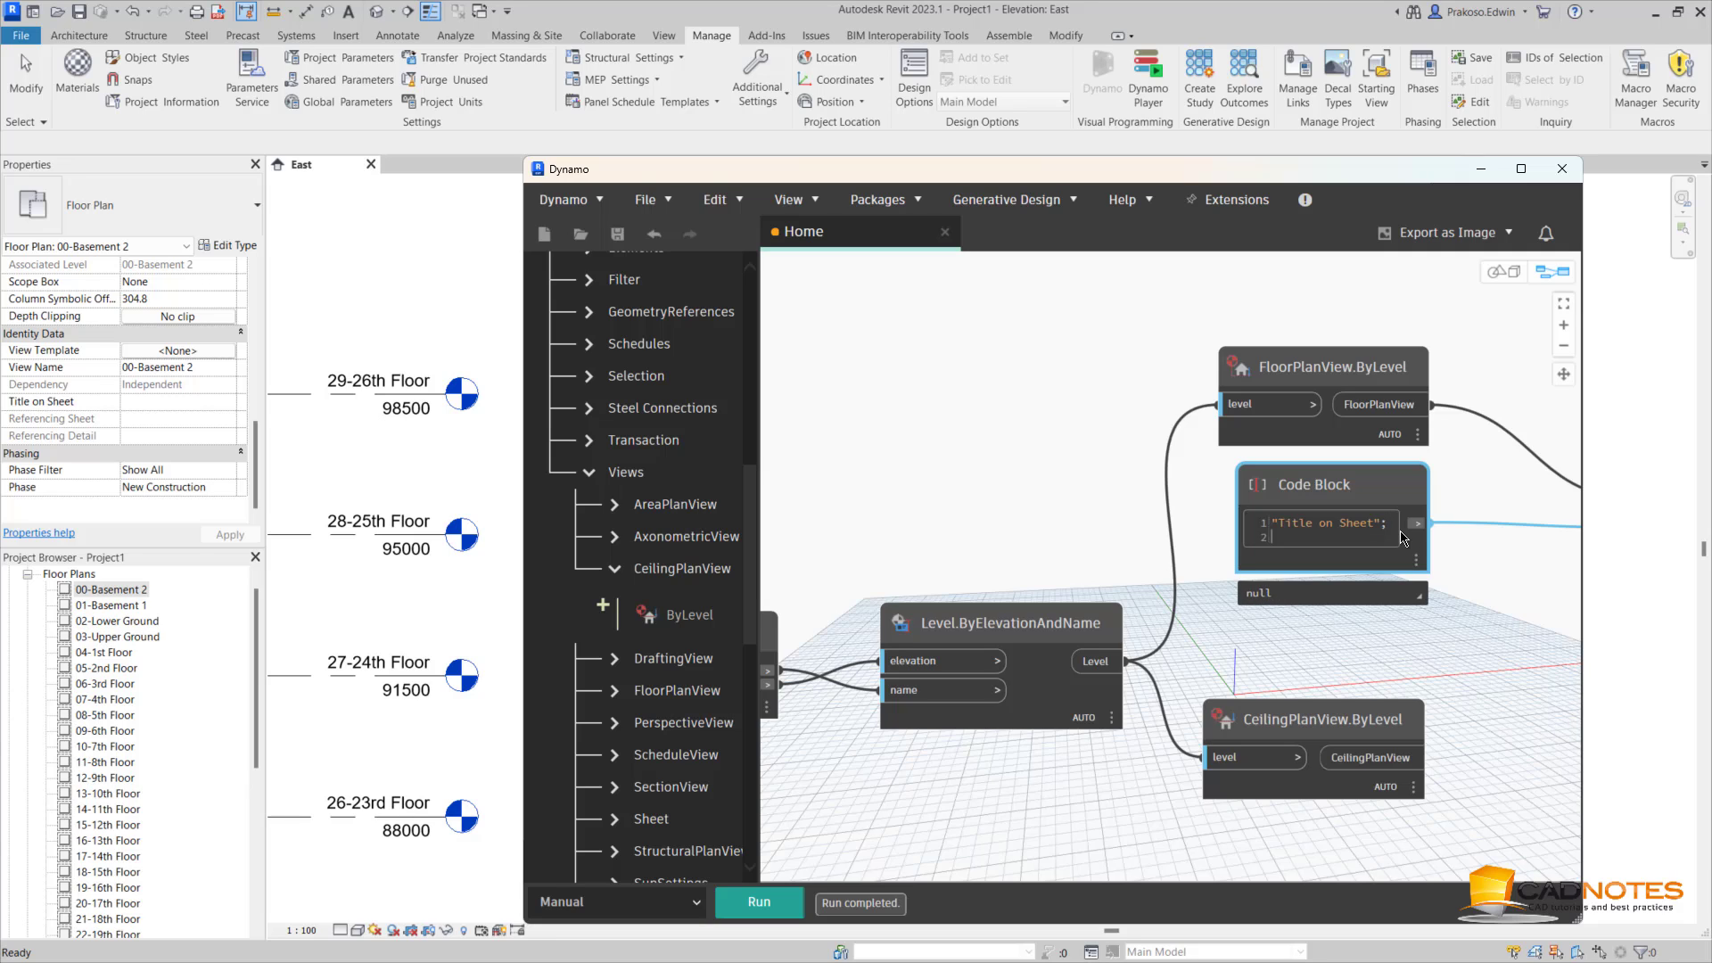
text(M)
key(BackSpace)
text(Level)
key(BackSpace)
click(1400, 634)
middle_drag(959, 720, 1199, 638)
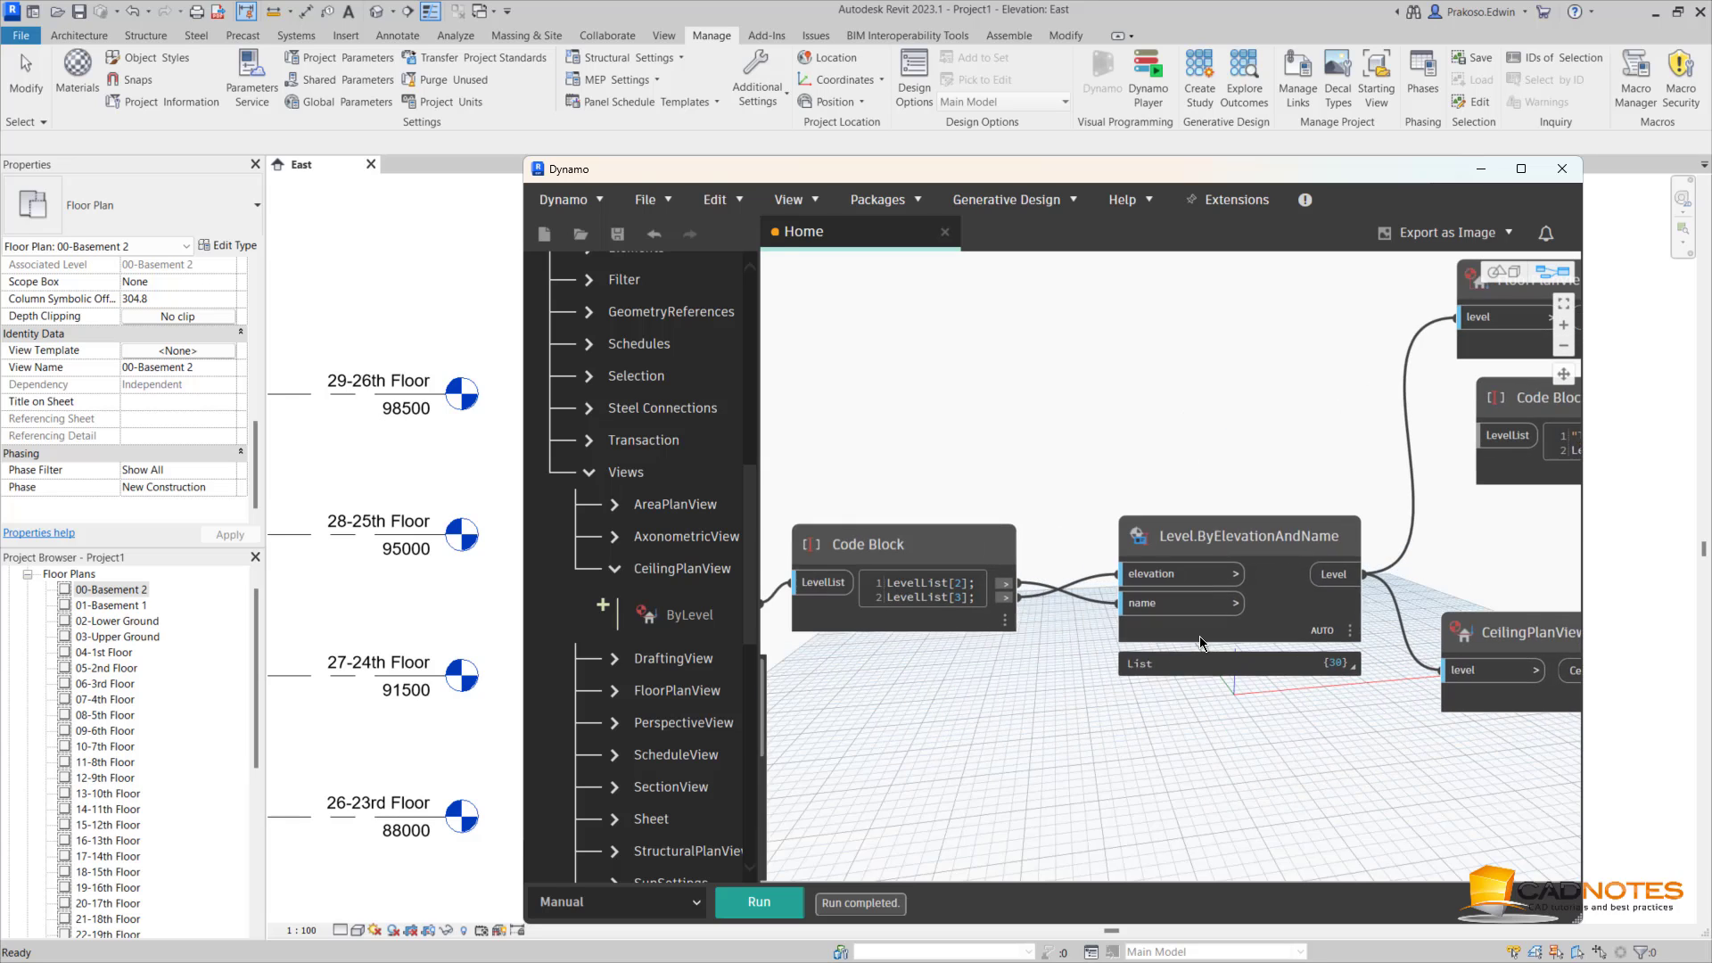
scroll(1026, 664, down, 3)
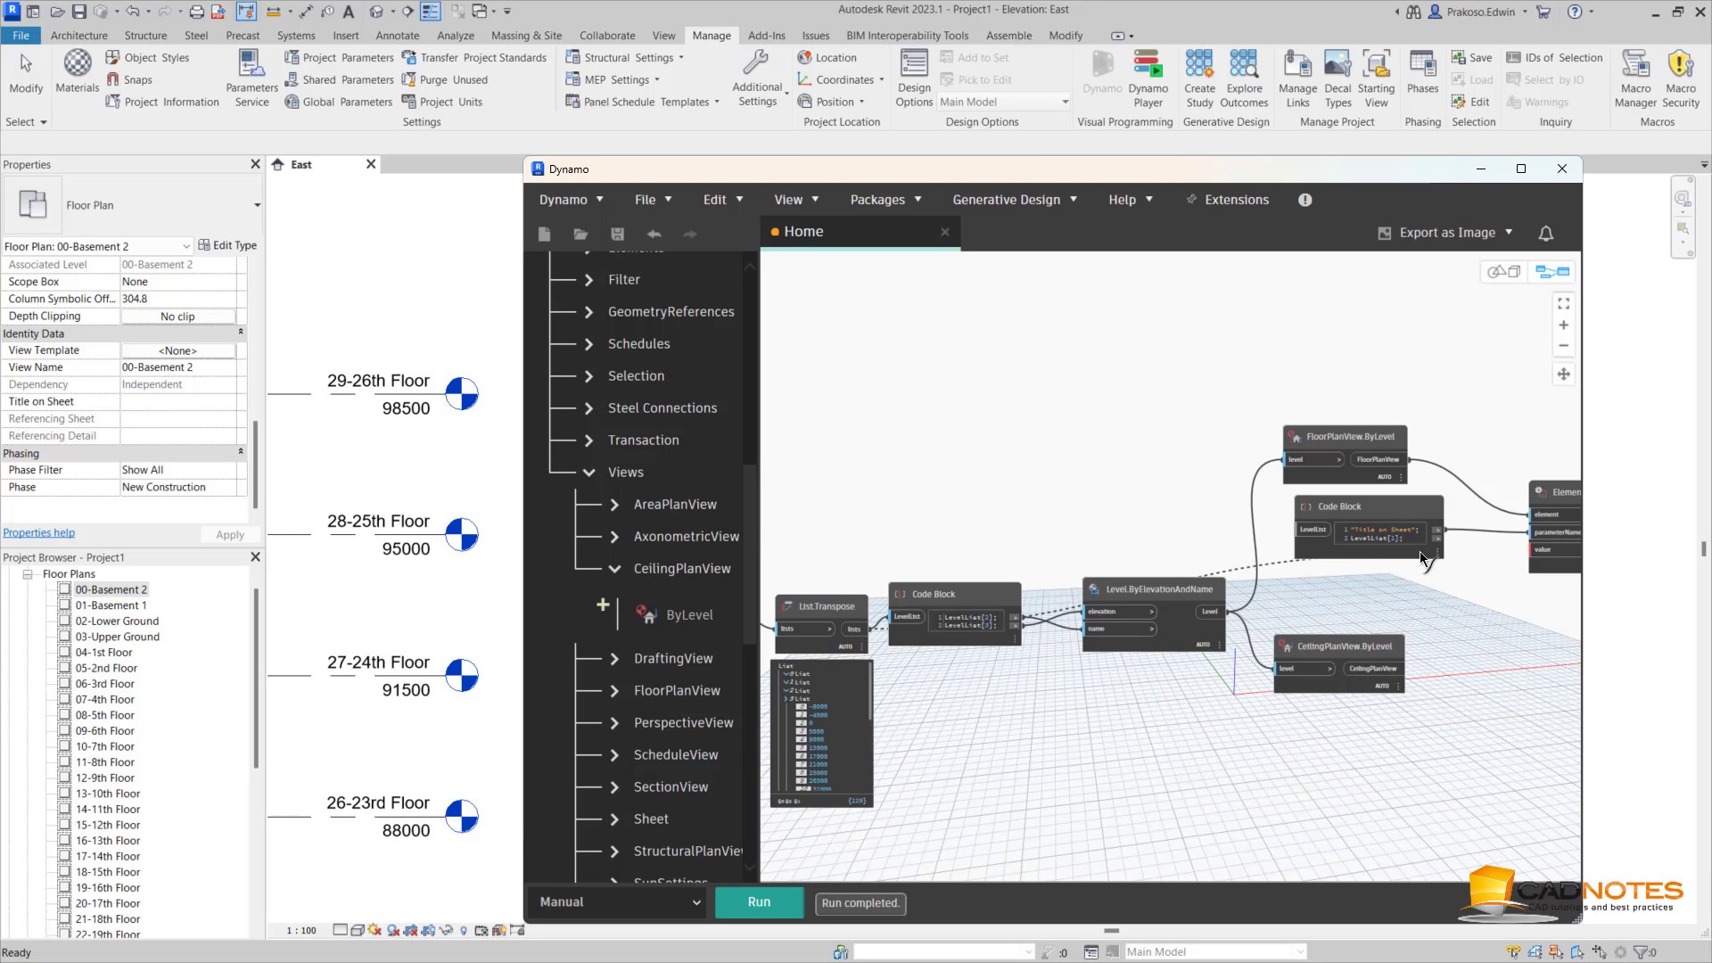
click(1309, 529)
Preview the Code Block's level names in a temporary Watch node after a run, then delete it
mouse_move(1437, 573)
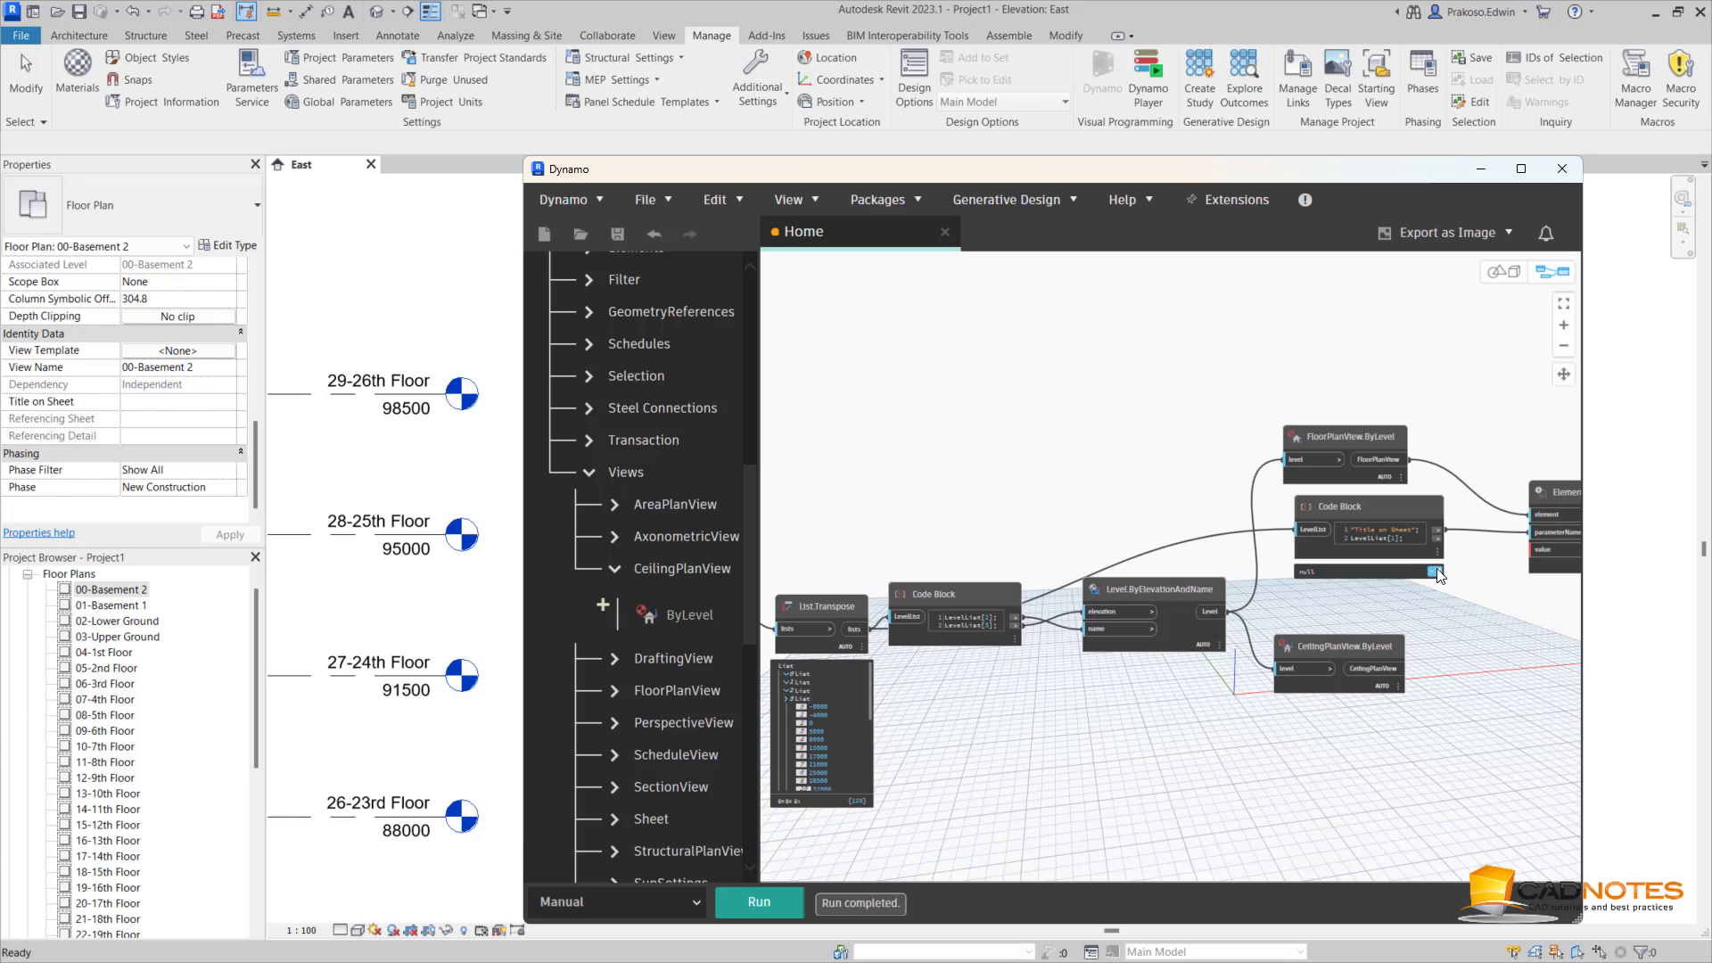
middle_drag(1505, 643, 1303, 635)
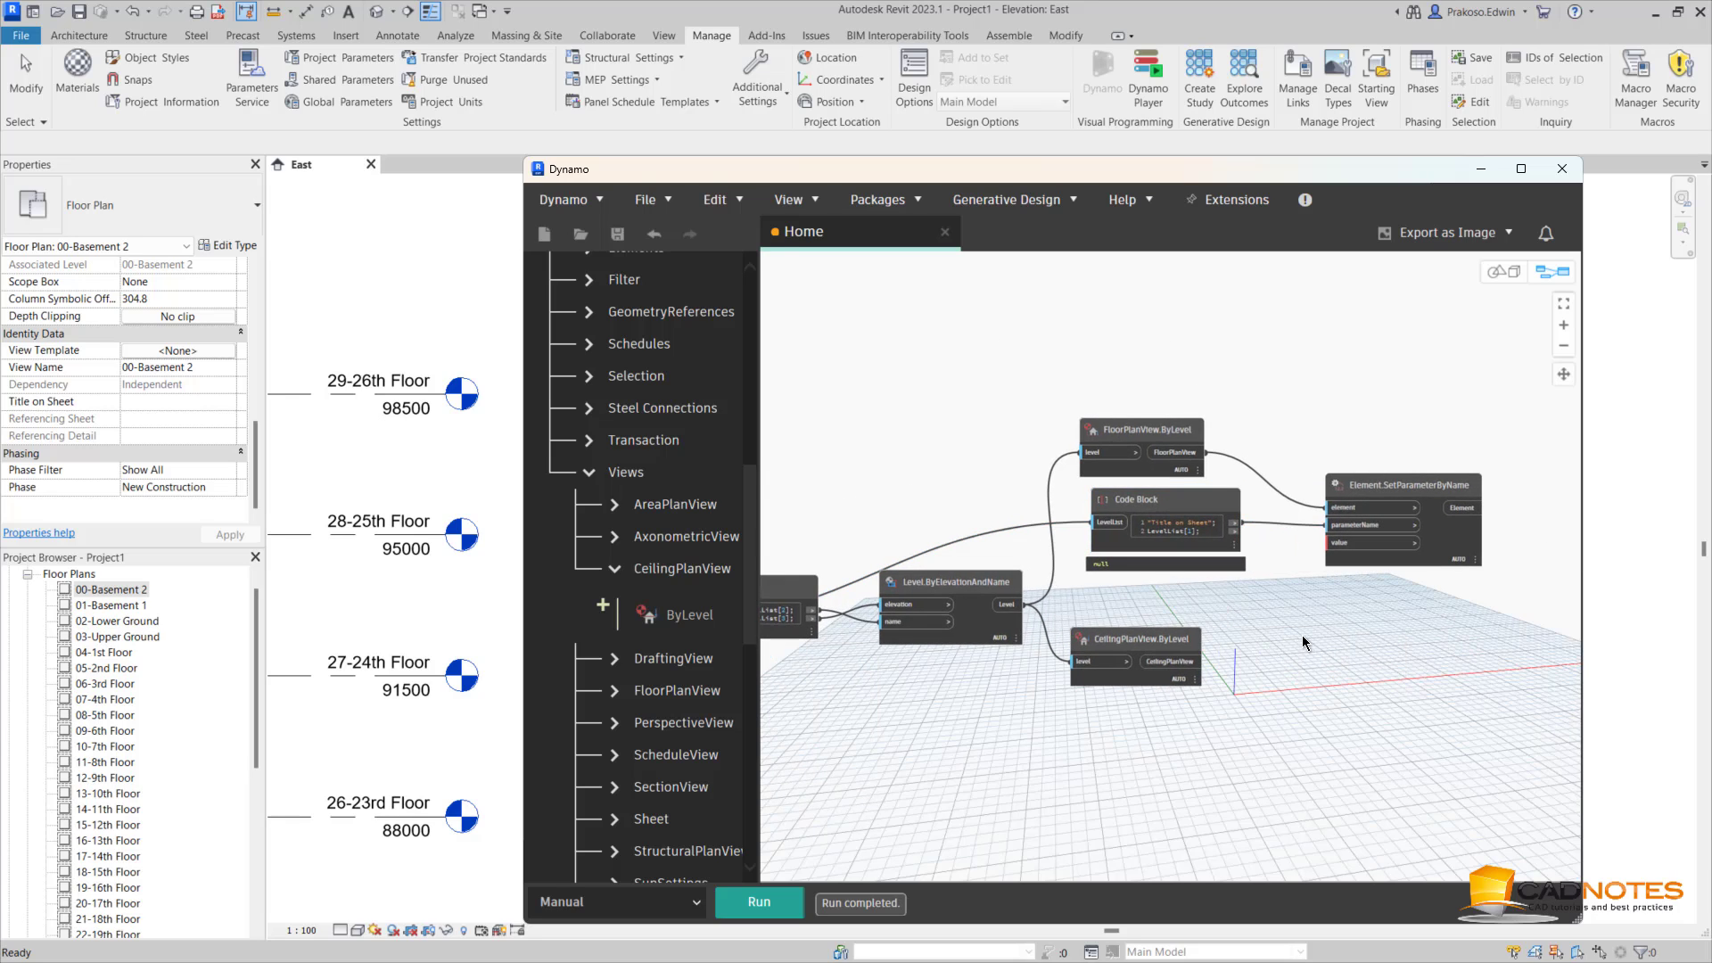
scroll(1302, 635, up, 3)
right_click(1329, 648)
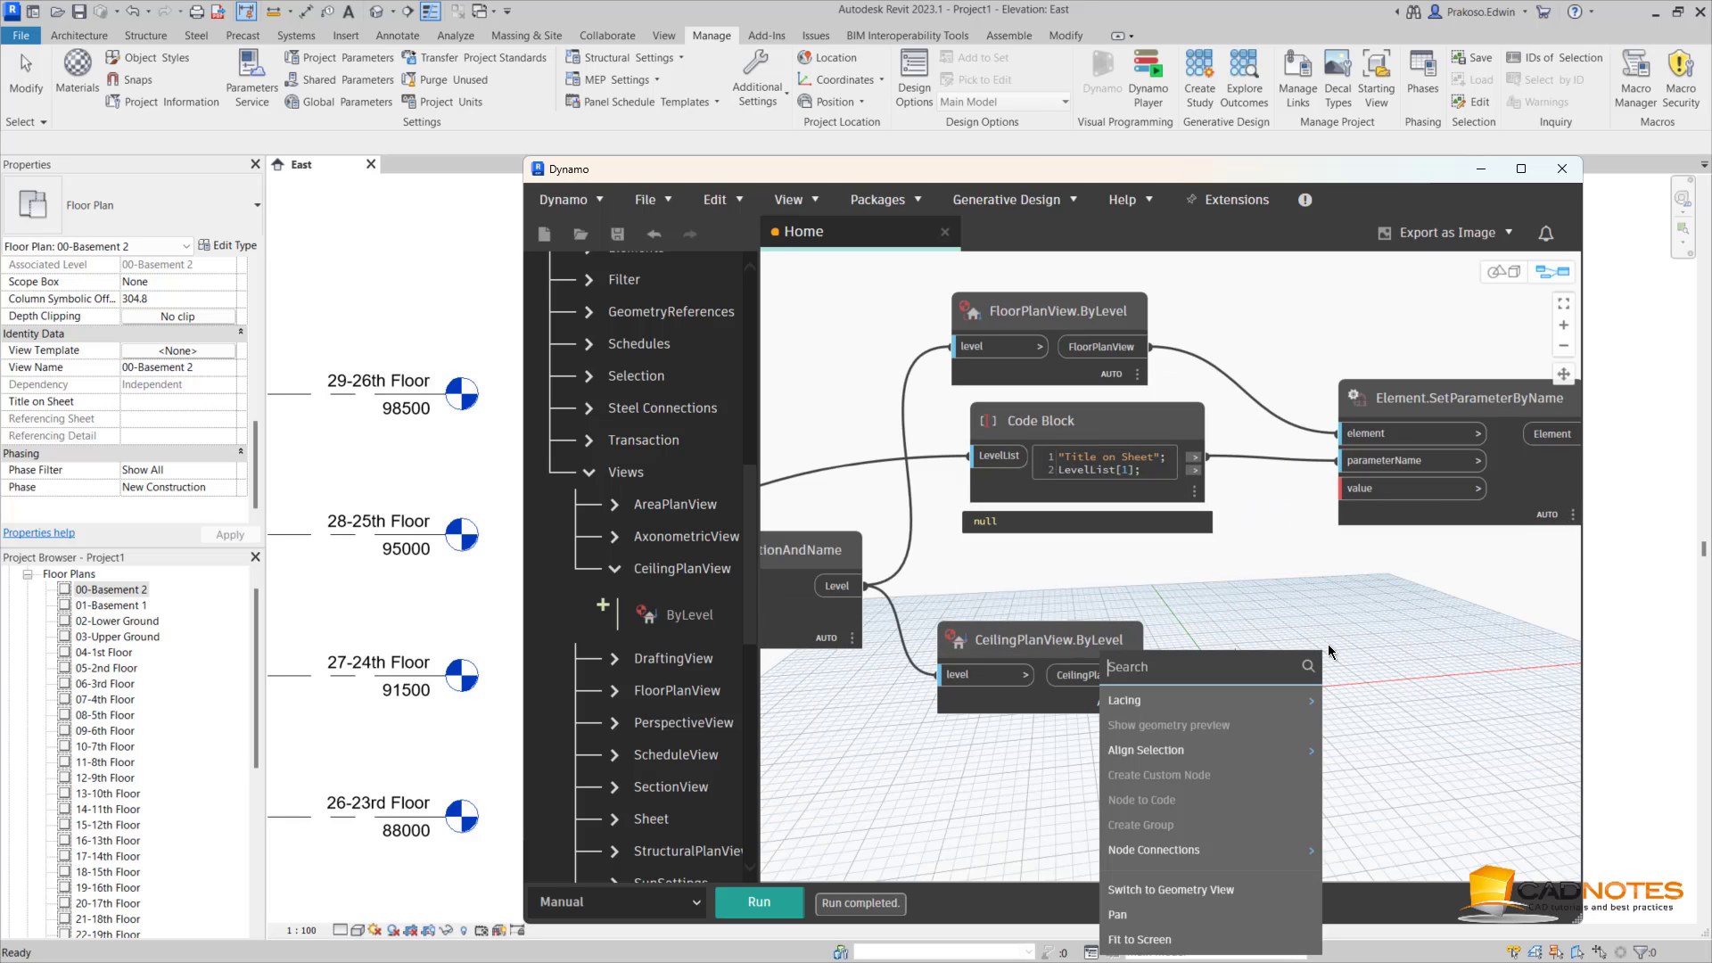
text(watch)
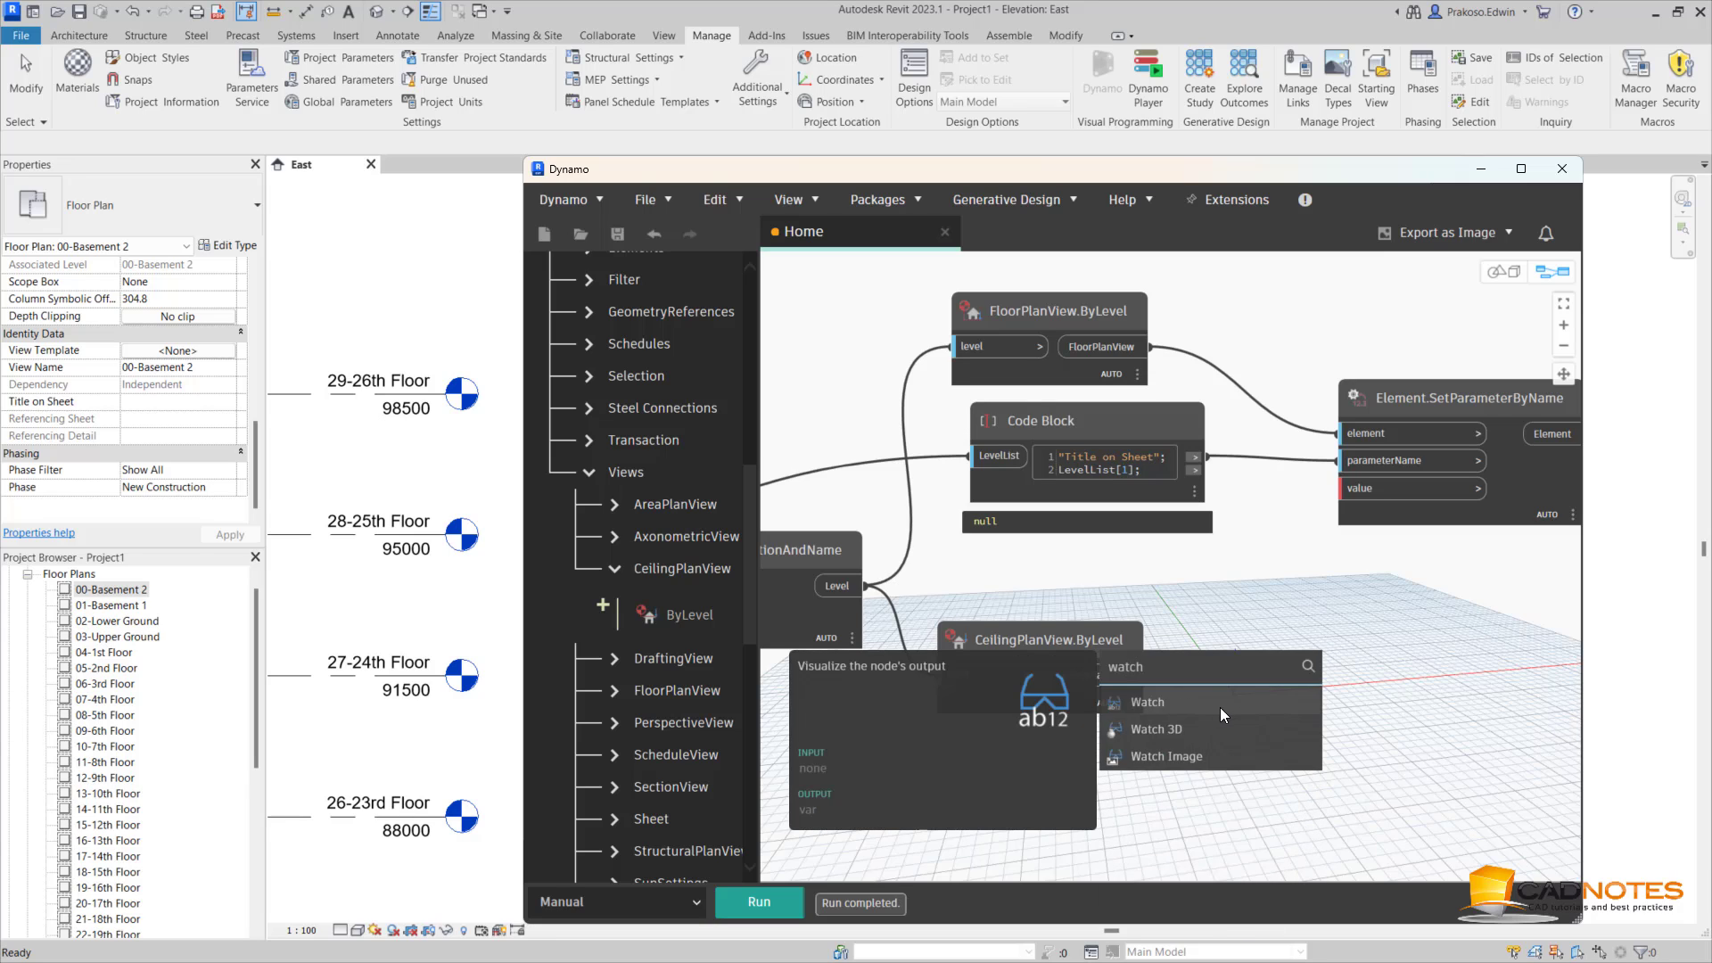
click(1220, 708)
drag(1284, 724, 1341, 600)
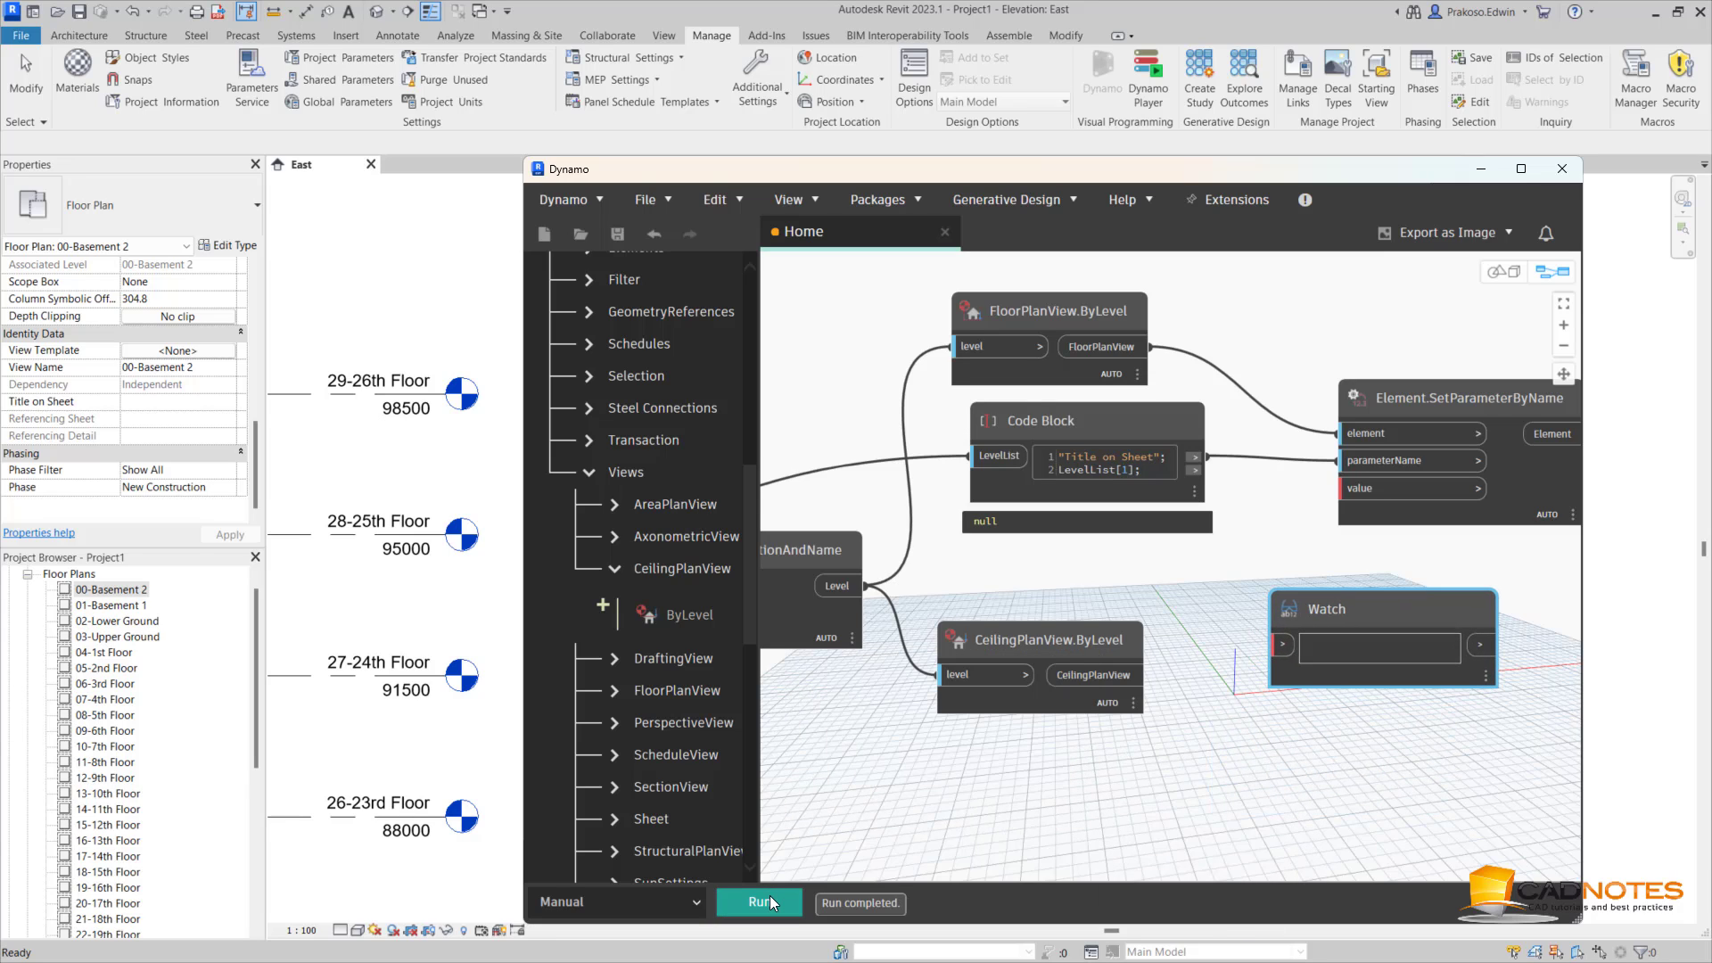
drag(1194, 470, 1282, 644)
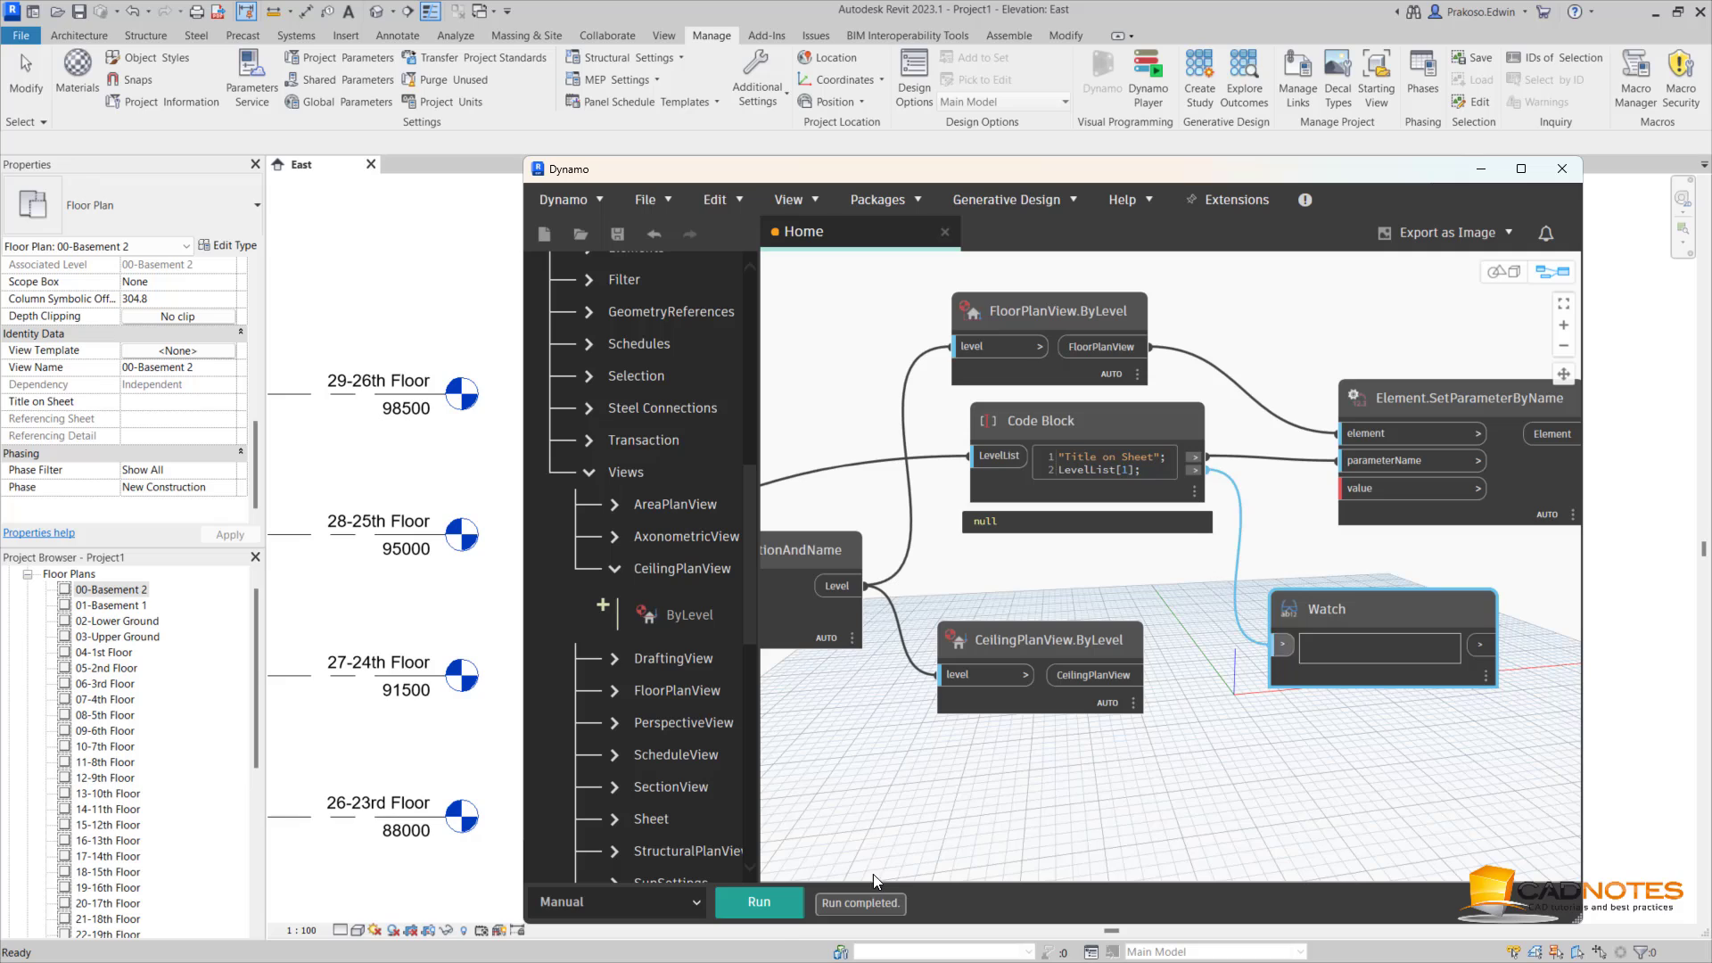
click(765, 908)
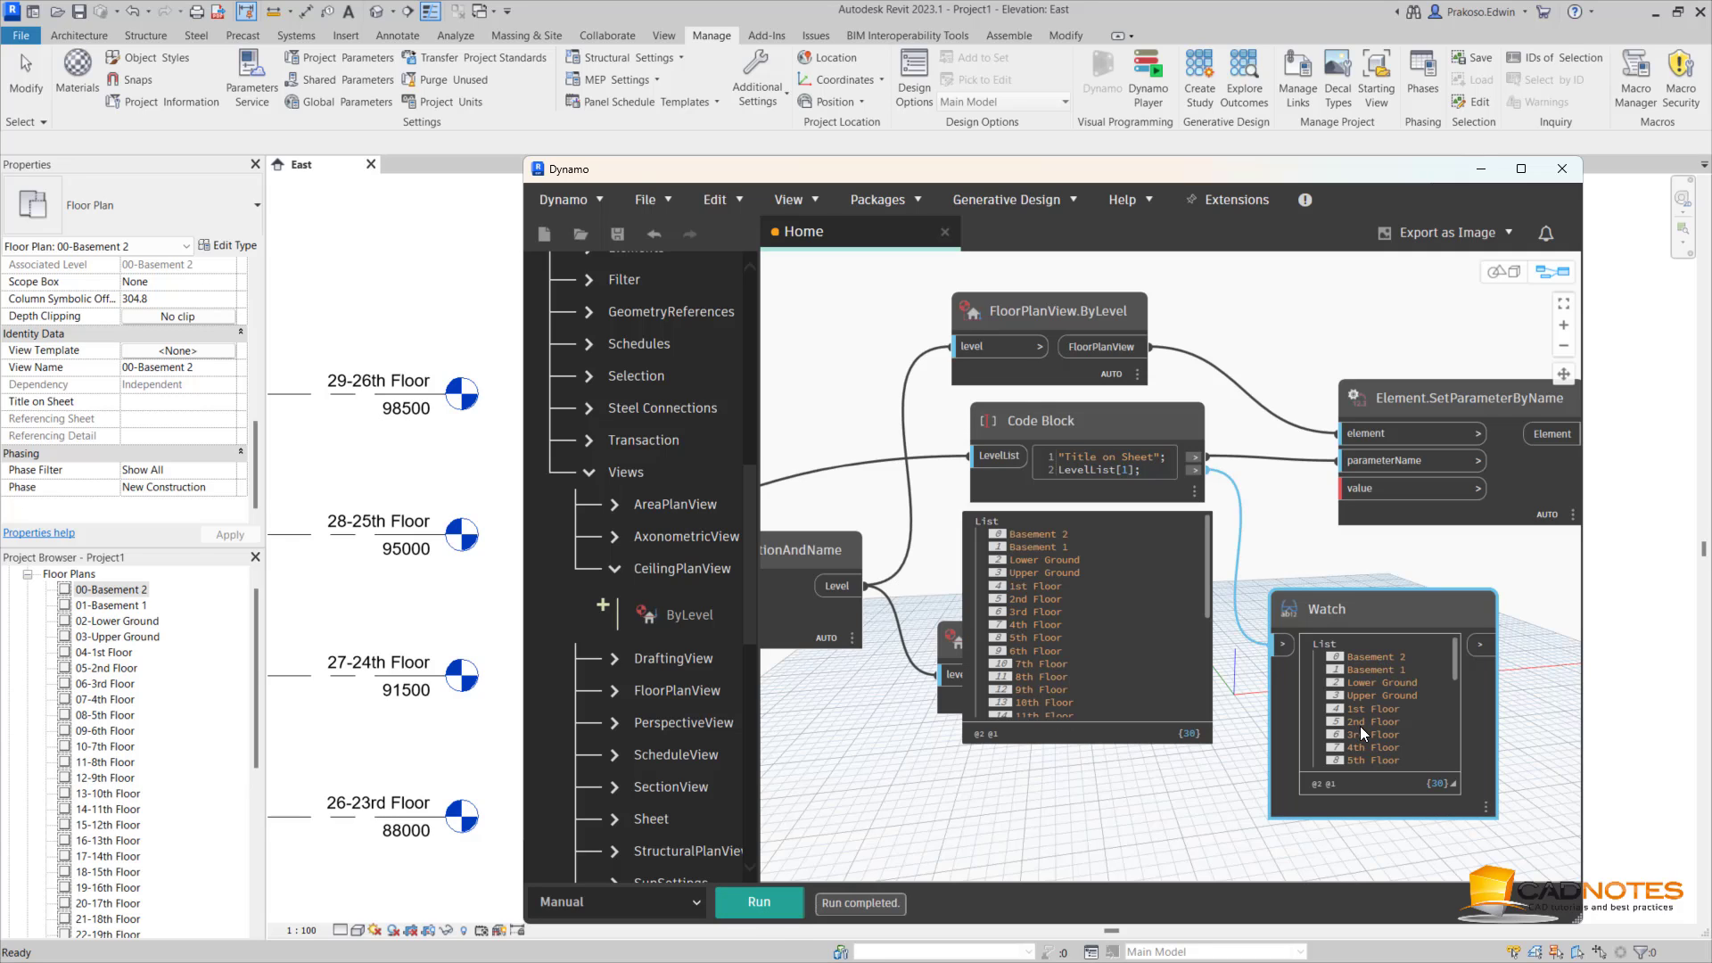
scroll(1364, 707, down, 5)
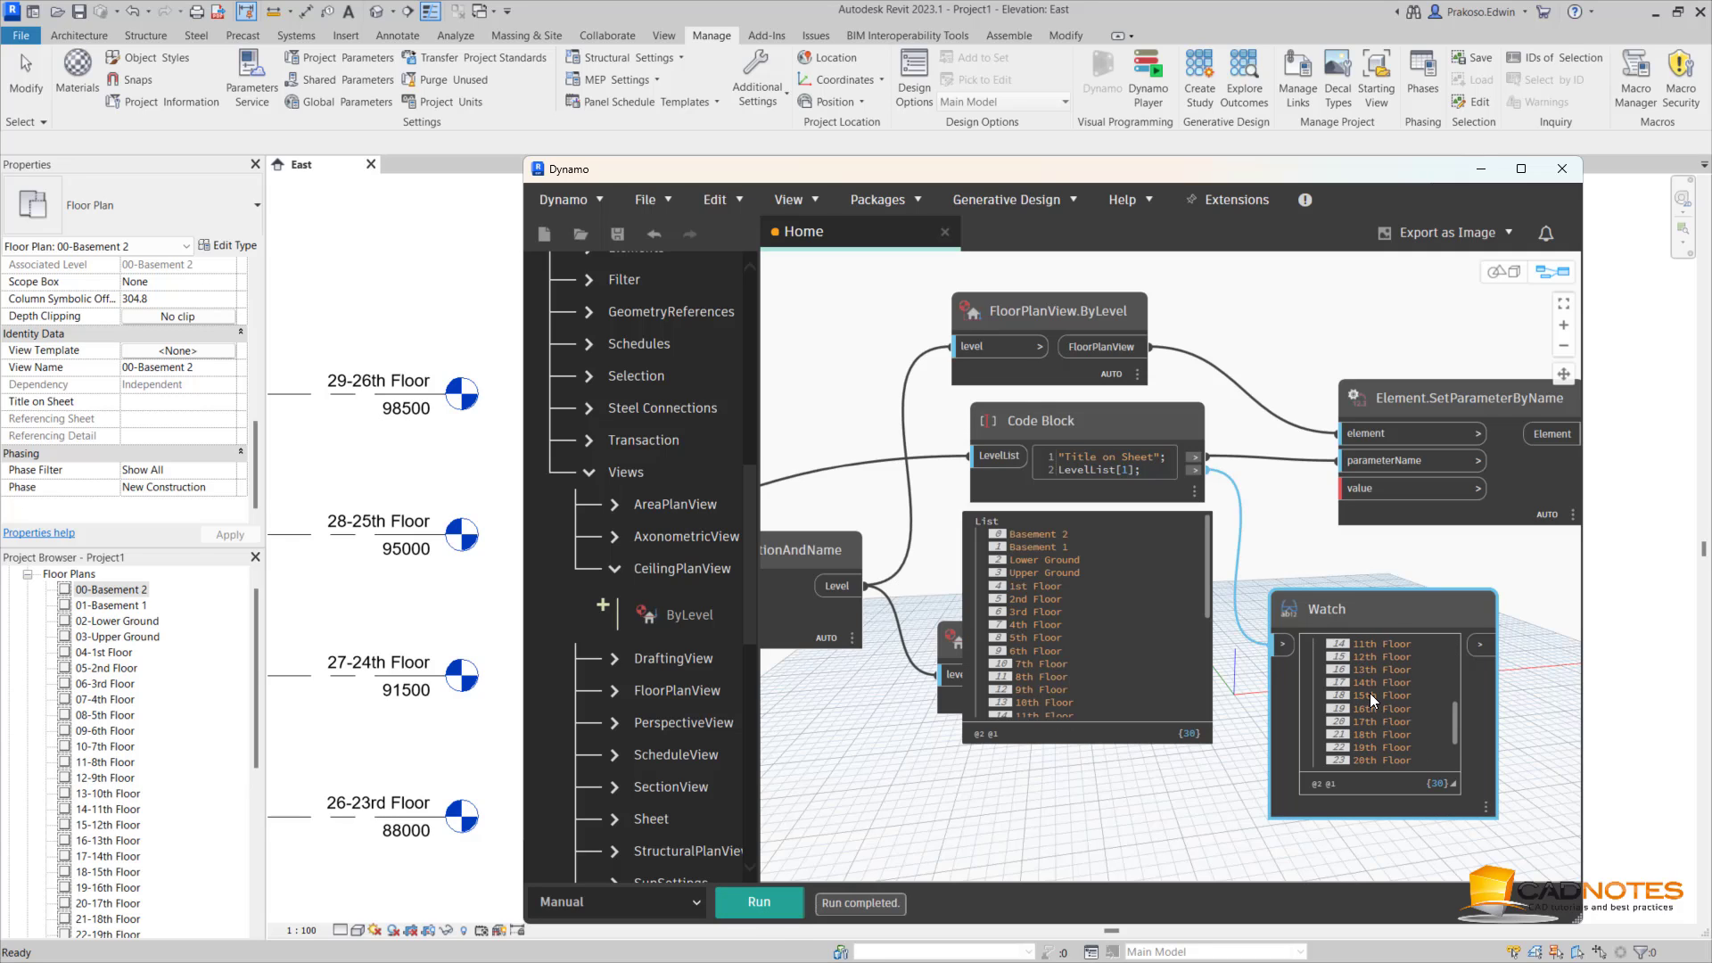
key(Delete)
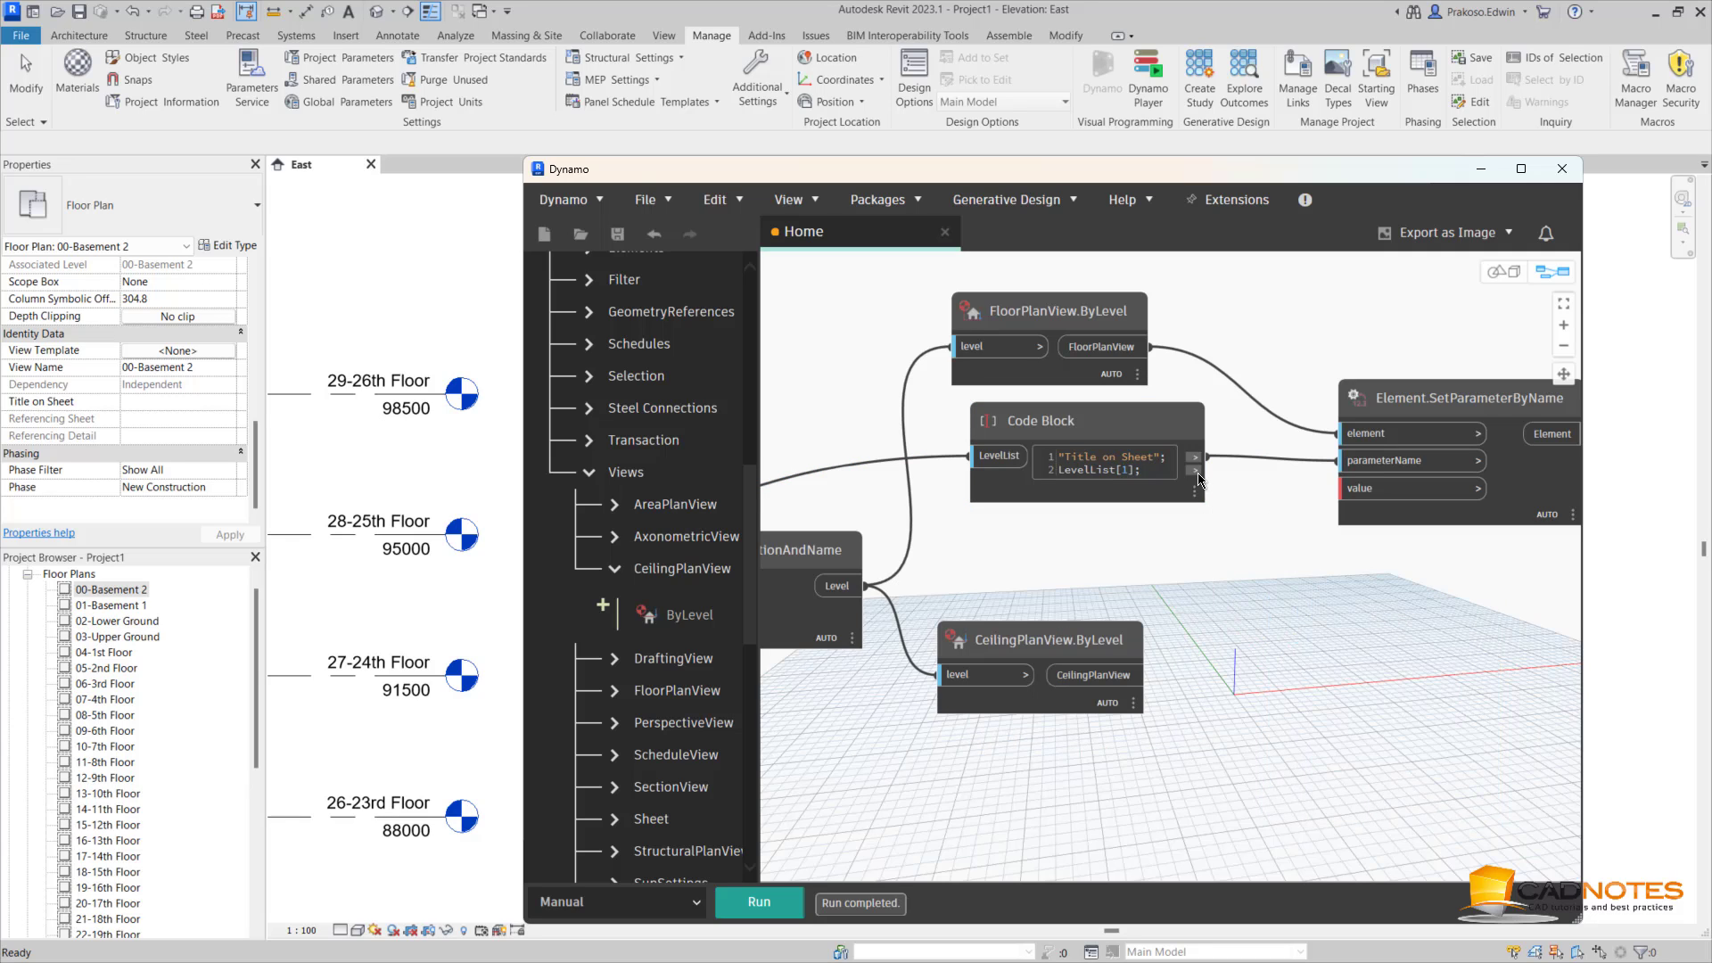
Feed the level names into the value input and duplicate Element.SetParameterByName with its wires
drag(1196, 470, 1358, 510)
scroll(1393, 601, down, 3)
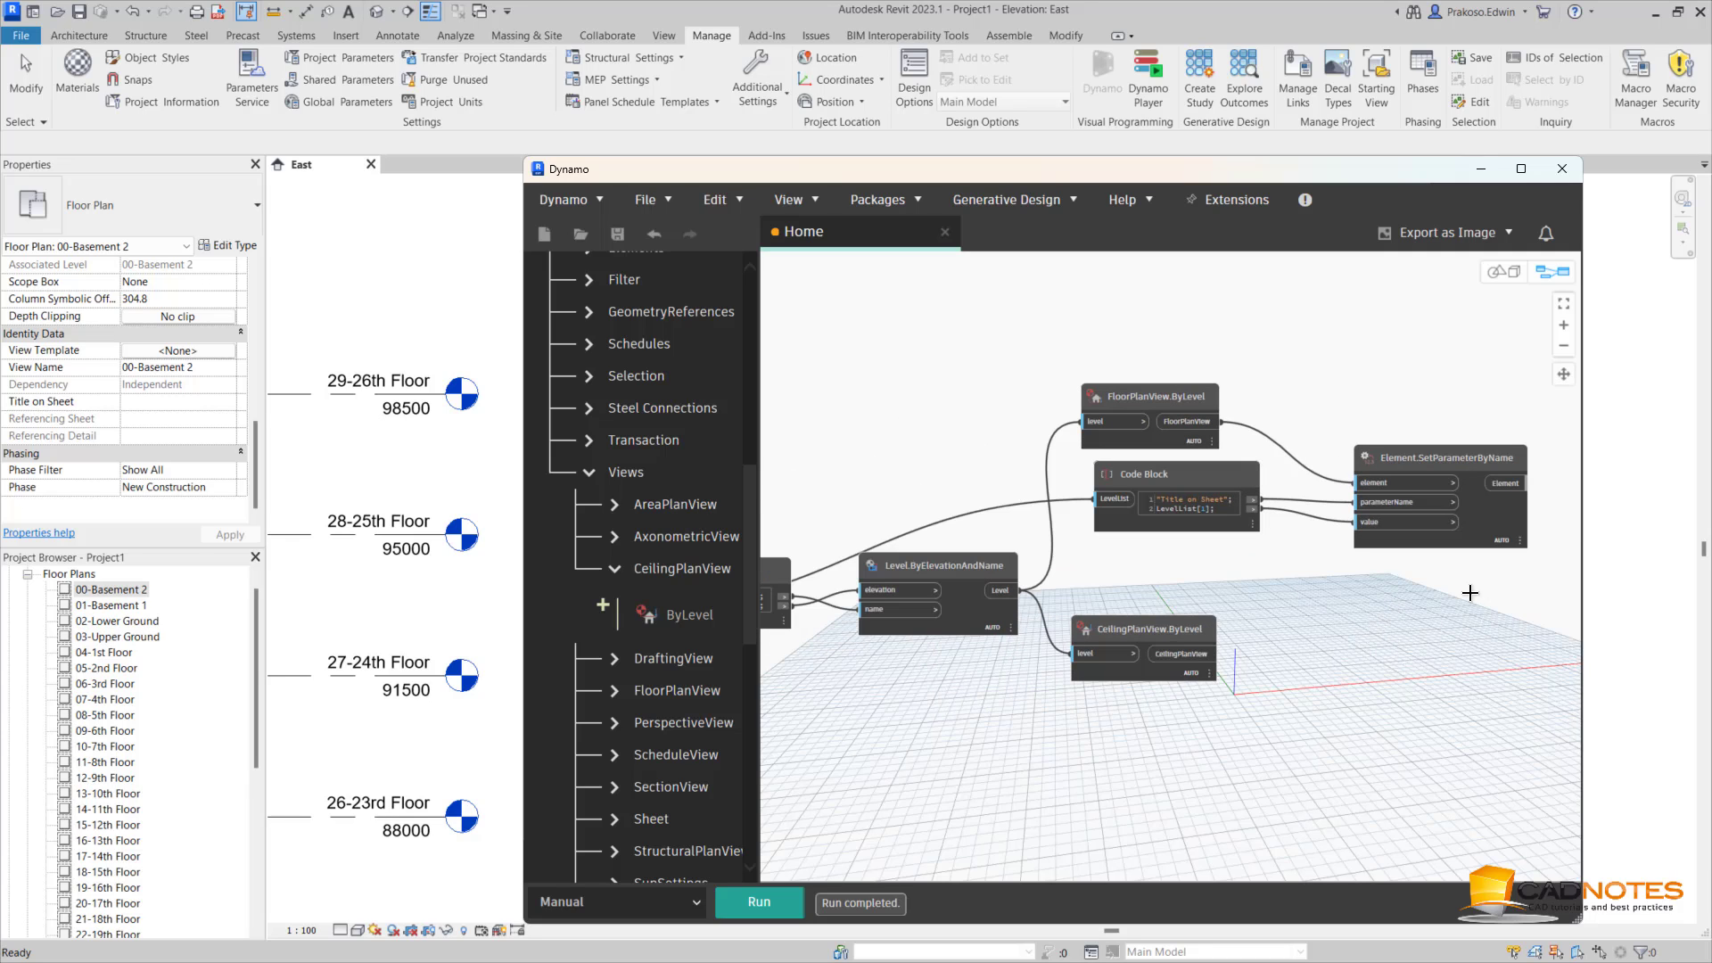
drag(1496, 601, 1456, 447)
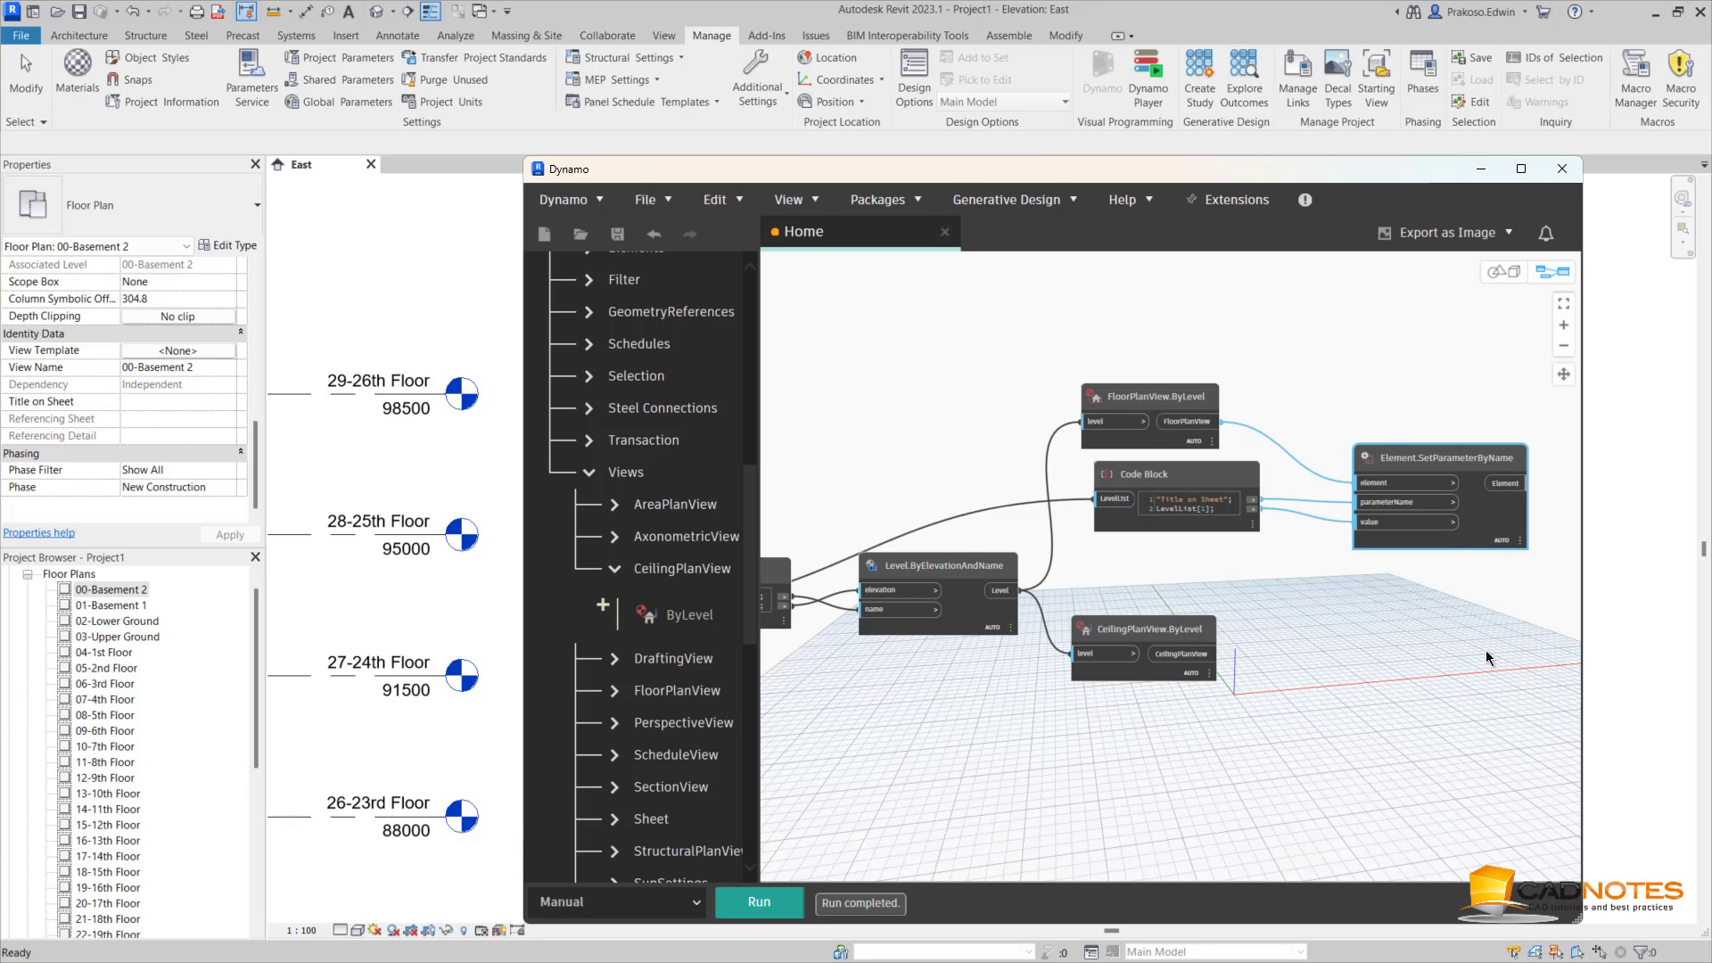
key(ctrl+c)
key(ctrl+v)
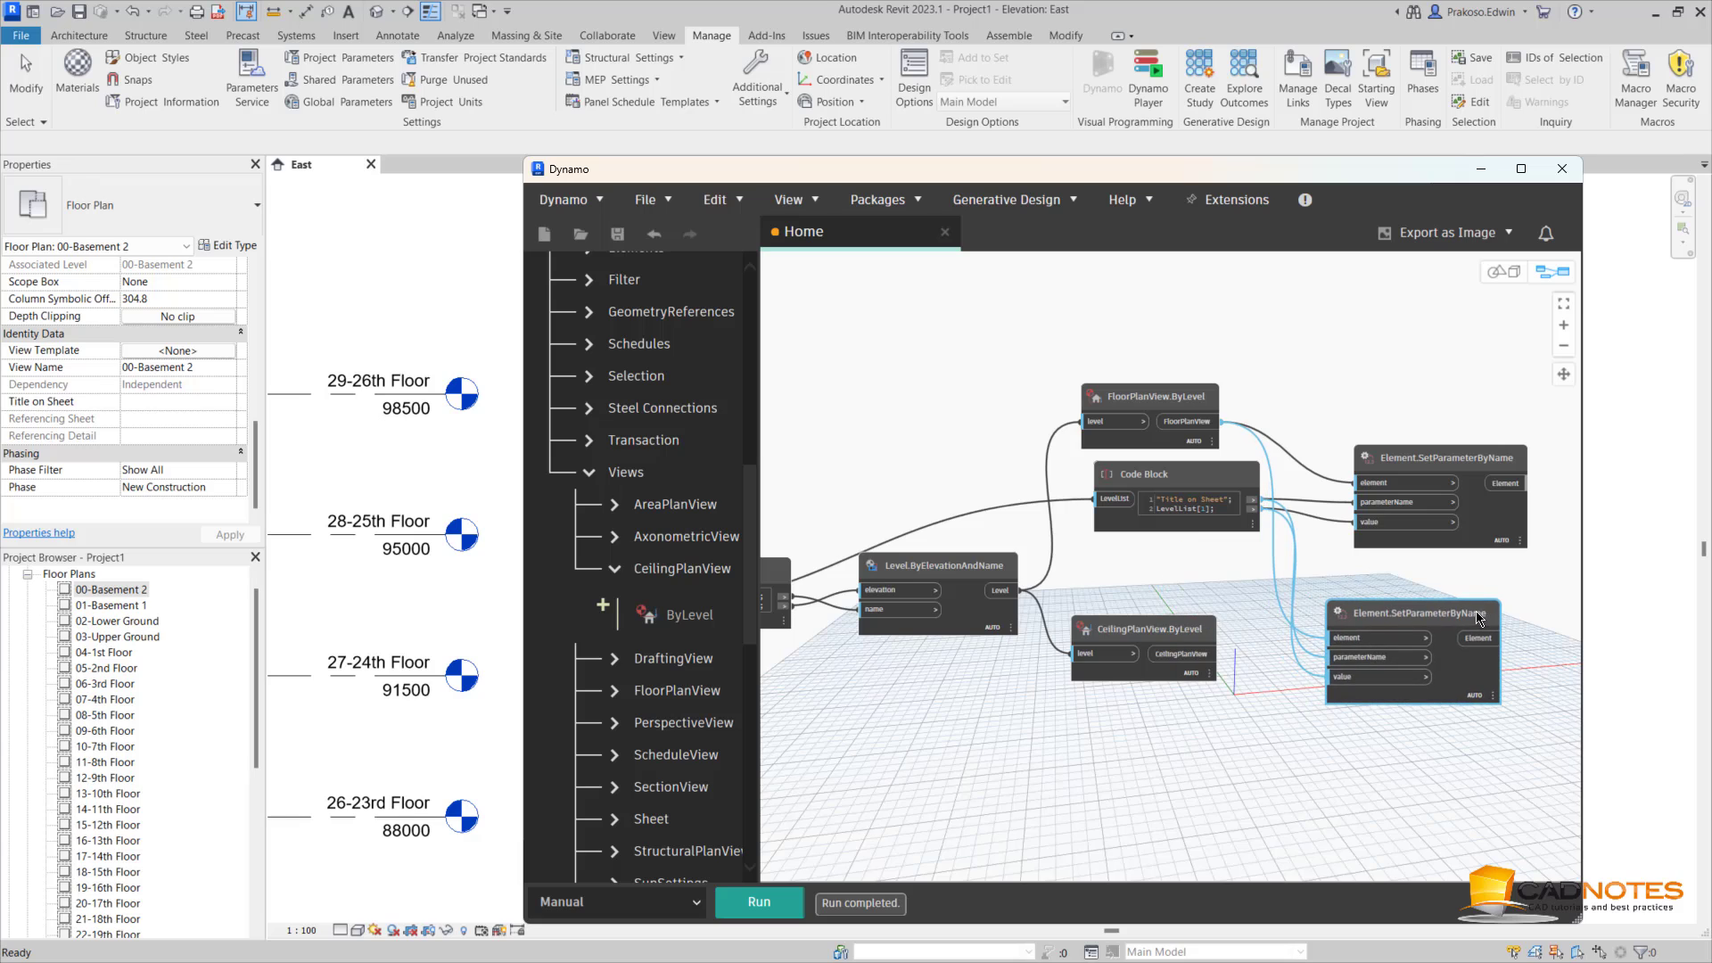
Connect the ceiling plan views to the copied node's element input
scroll(1359, 768, up, 2)
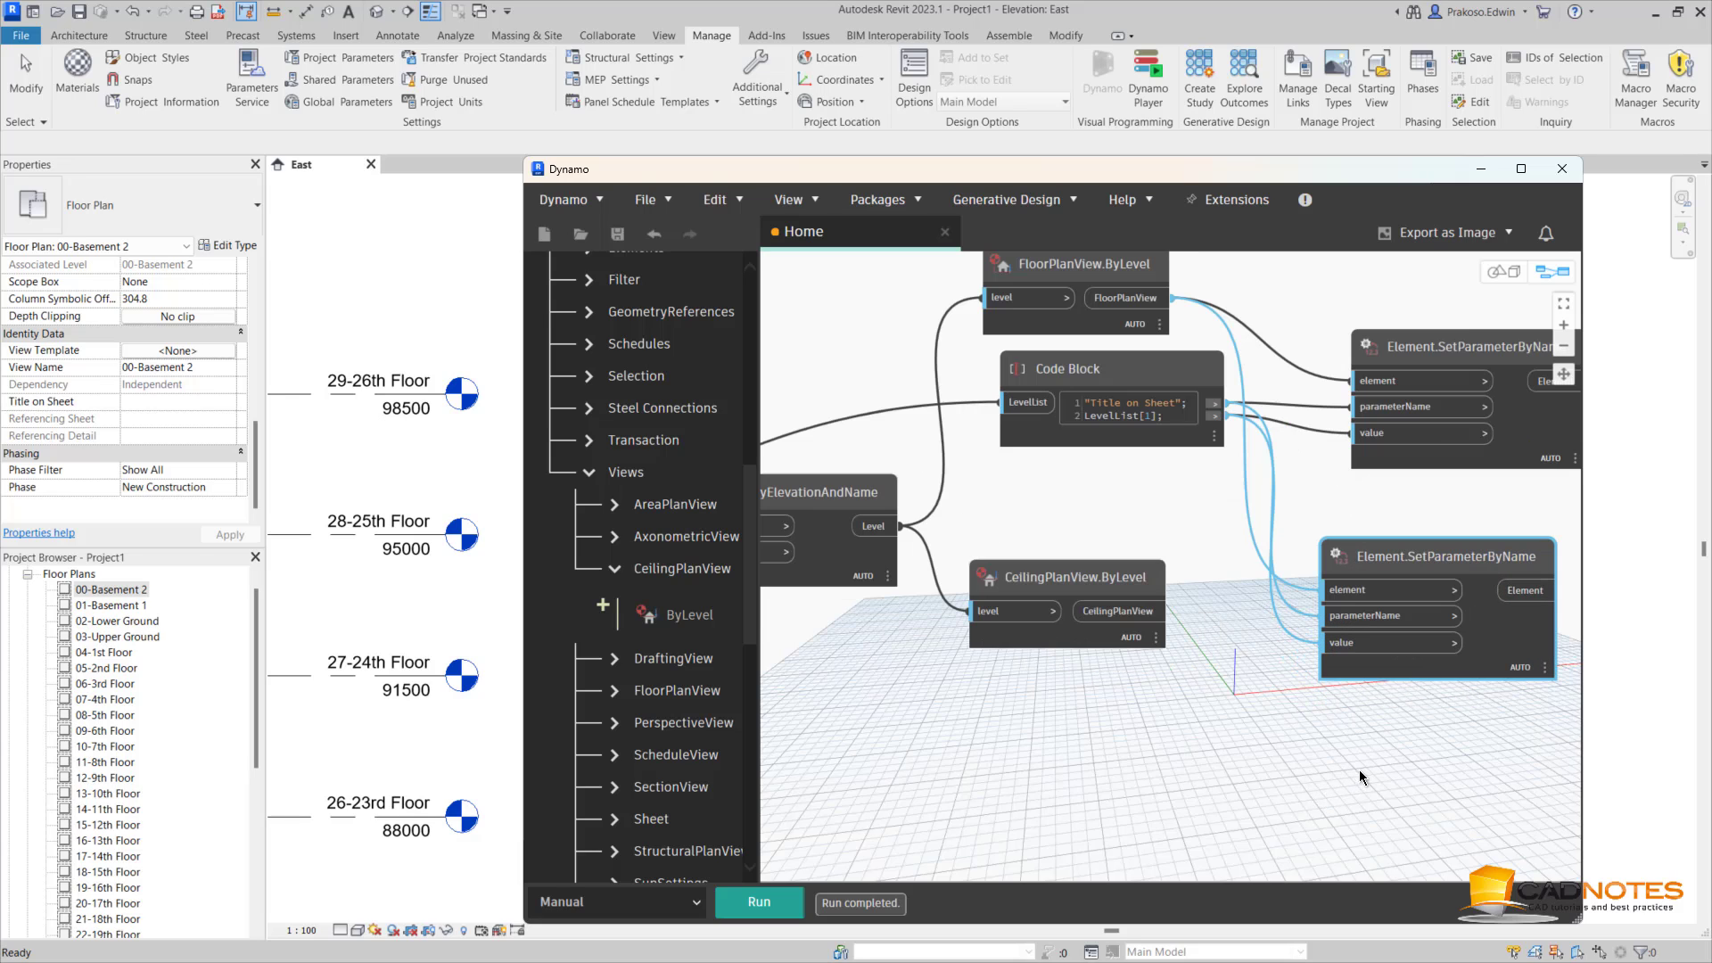
click(1168, 612)
click(1326, 590)
click(1285, 655)
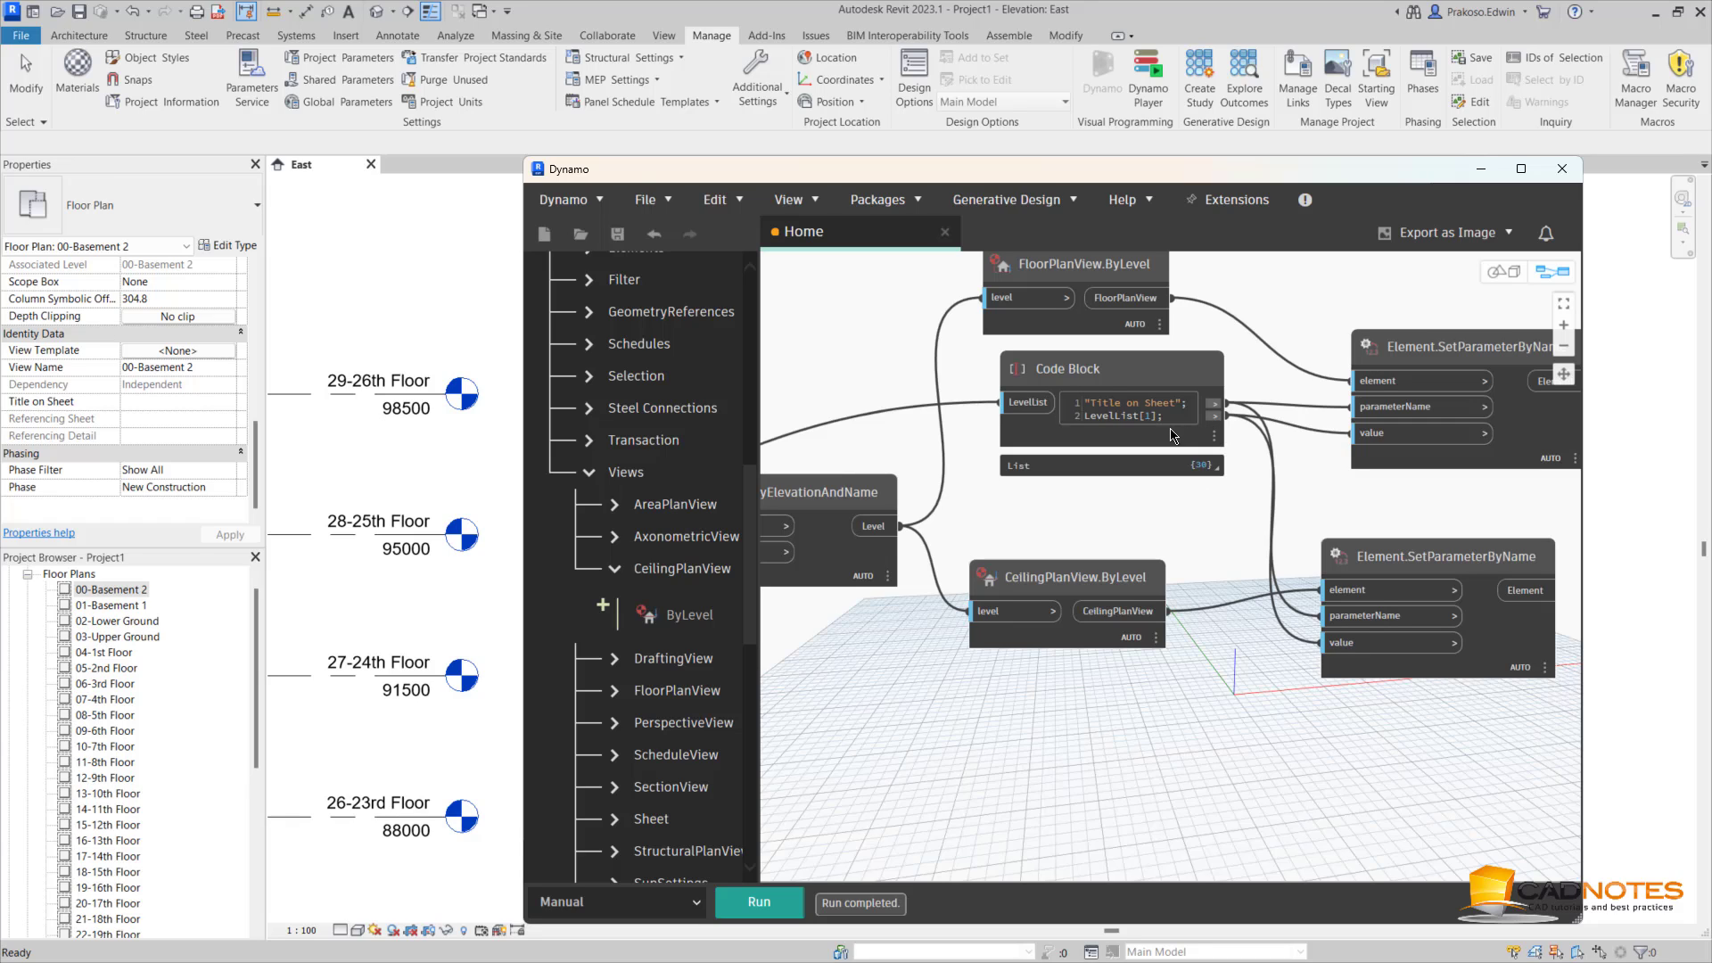
mouse_move(1238, 416)
mouse_move(1342, 618)
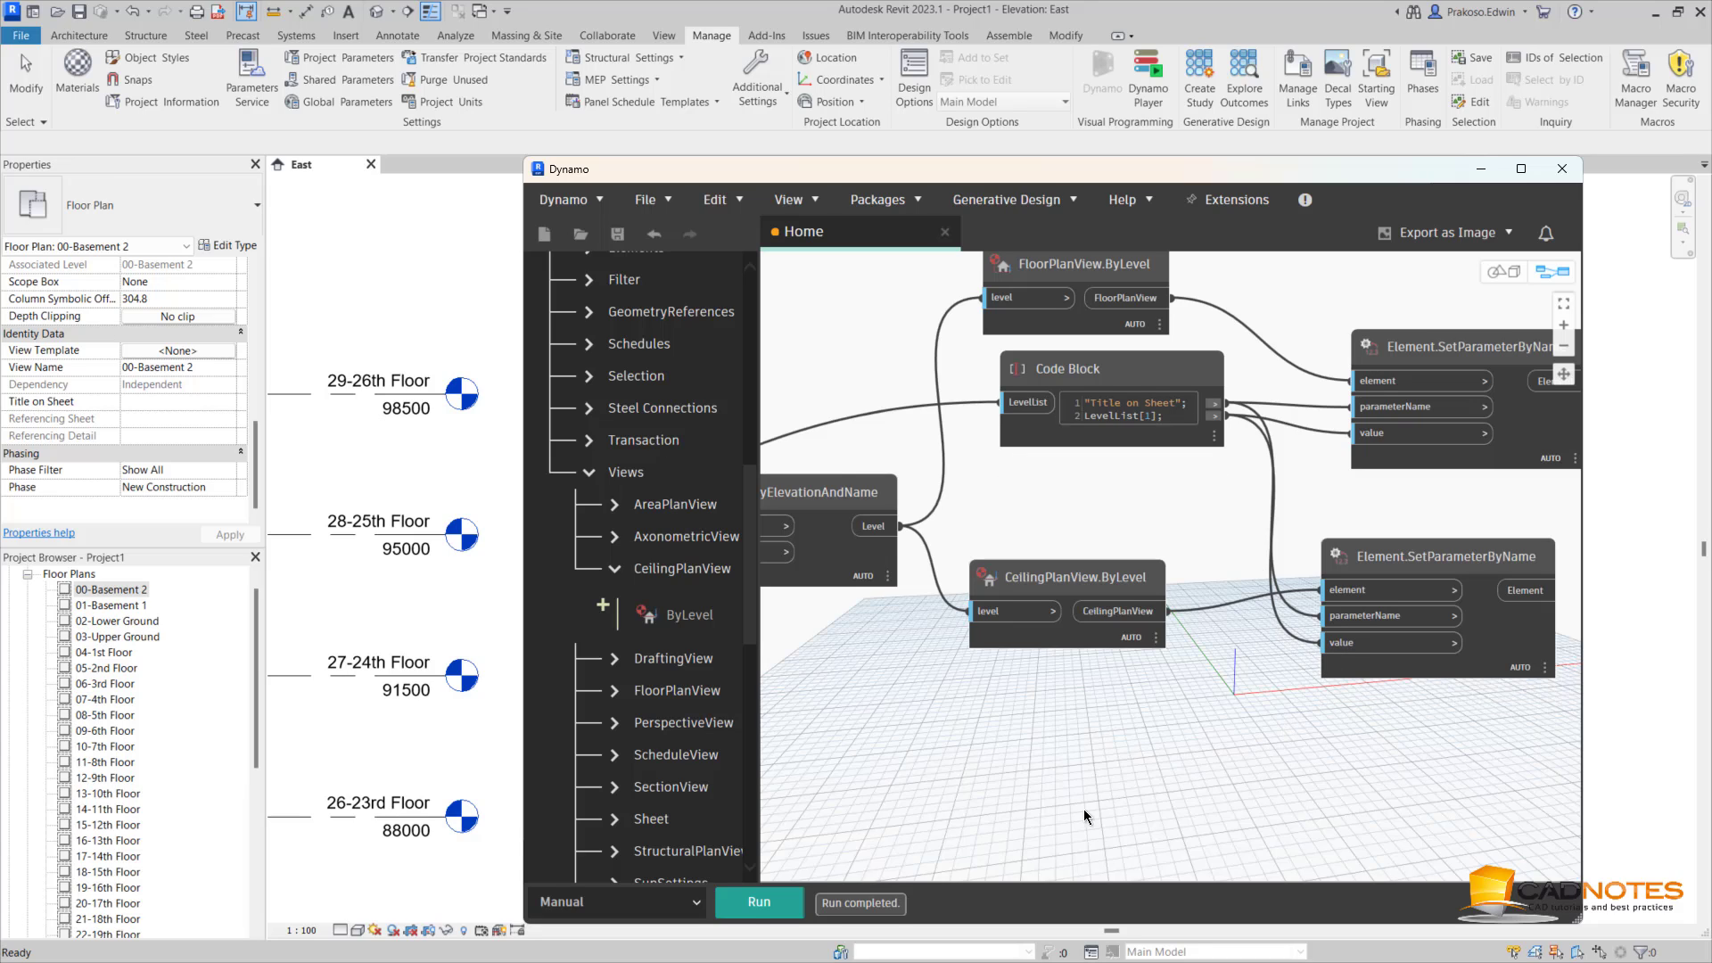
Run the graph and verify Title on Sheet on floor plans 00-Basement 2, 05-2nd Floor and 16-13th Floor
click(767, 903)
click(99, 590)
click(105, 592)
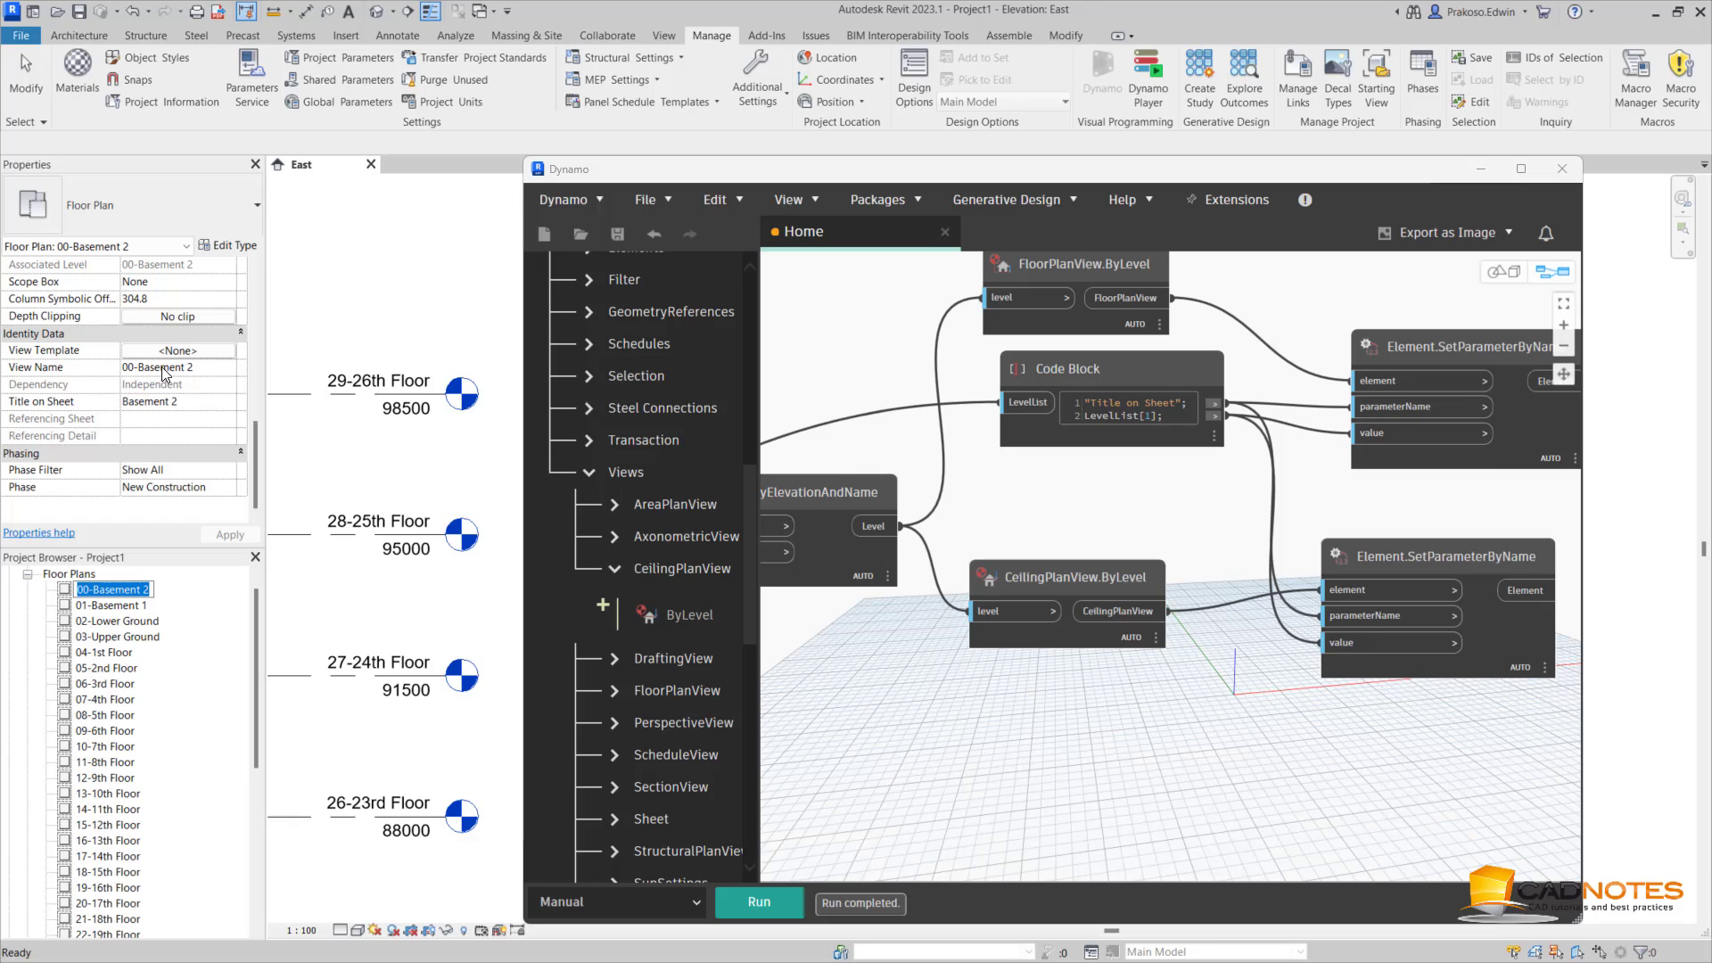
click(112, 669)
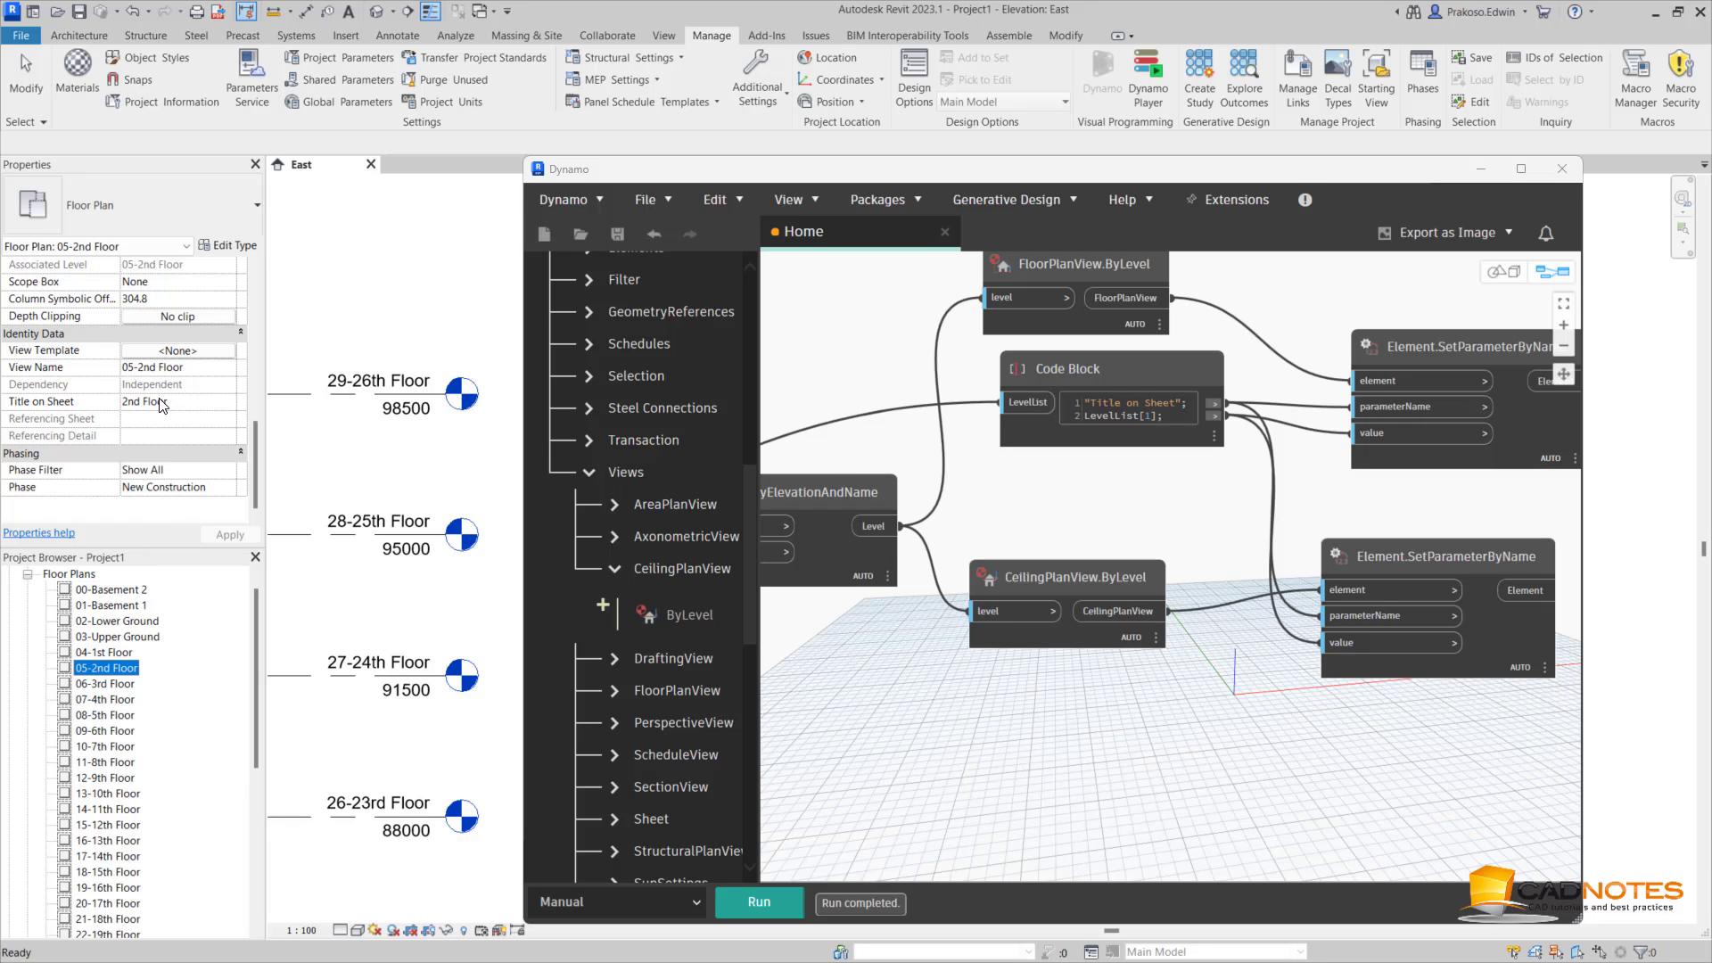
click(93, 841)
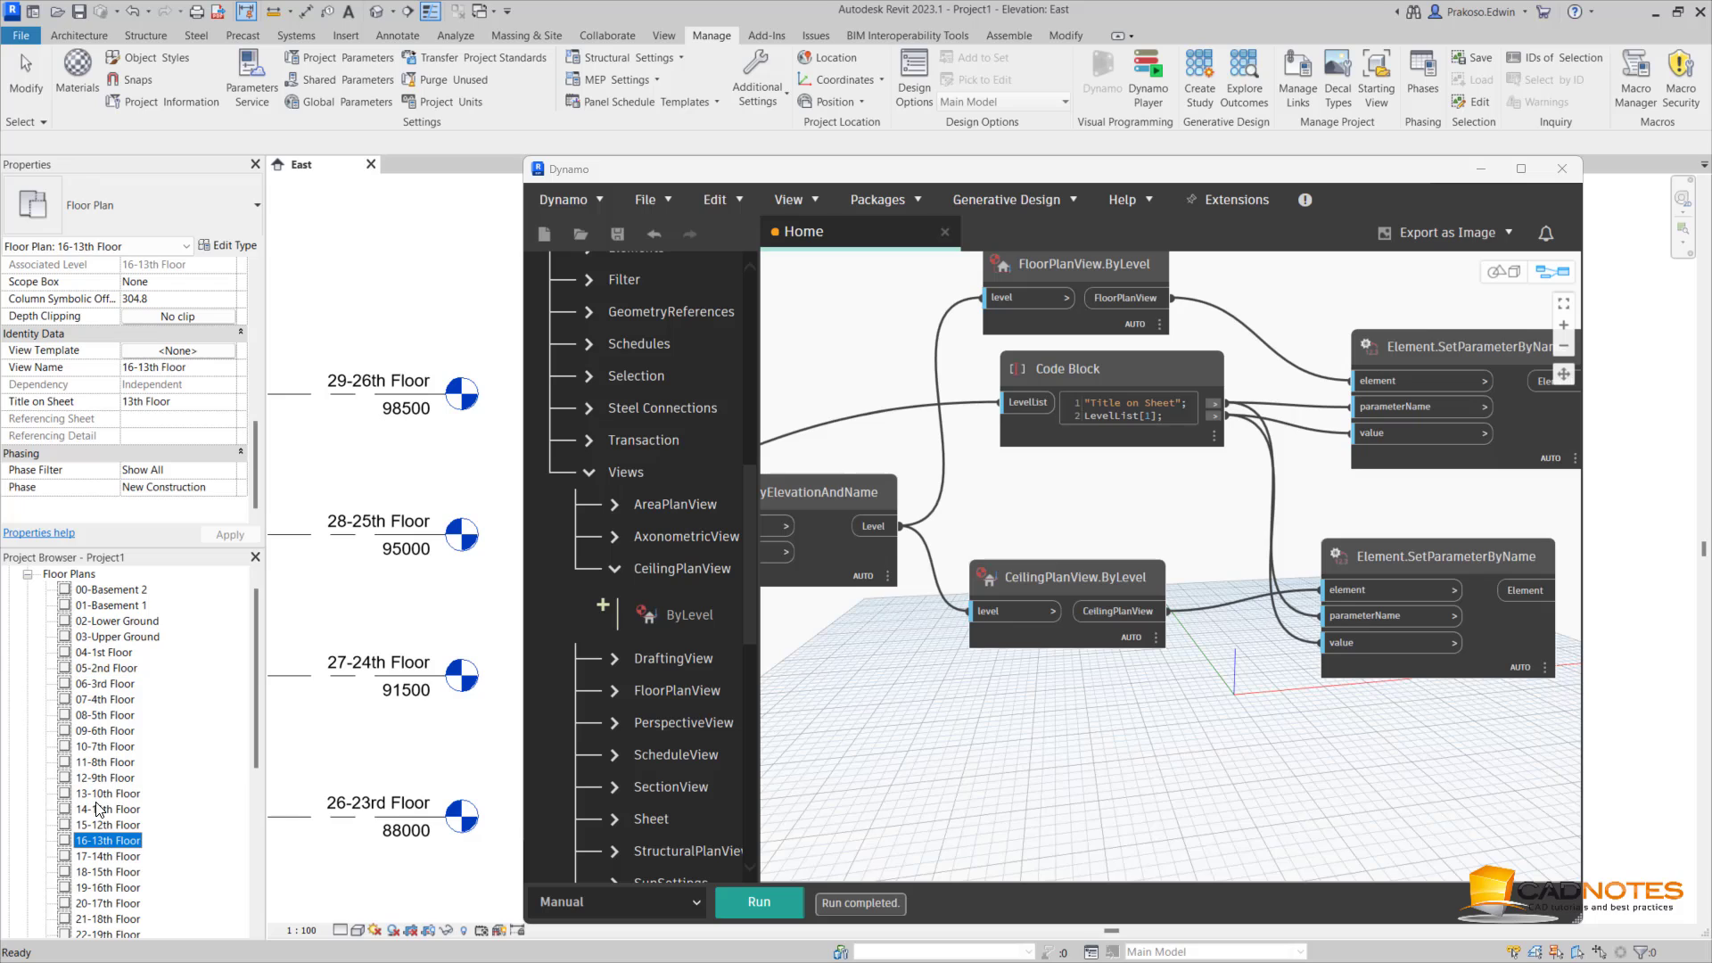
Confirm the 04-1st Floor ceiling plan's Title on Sheet reads 1st Floor
click(28, 574)
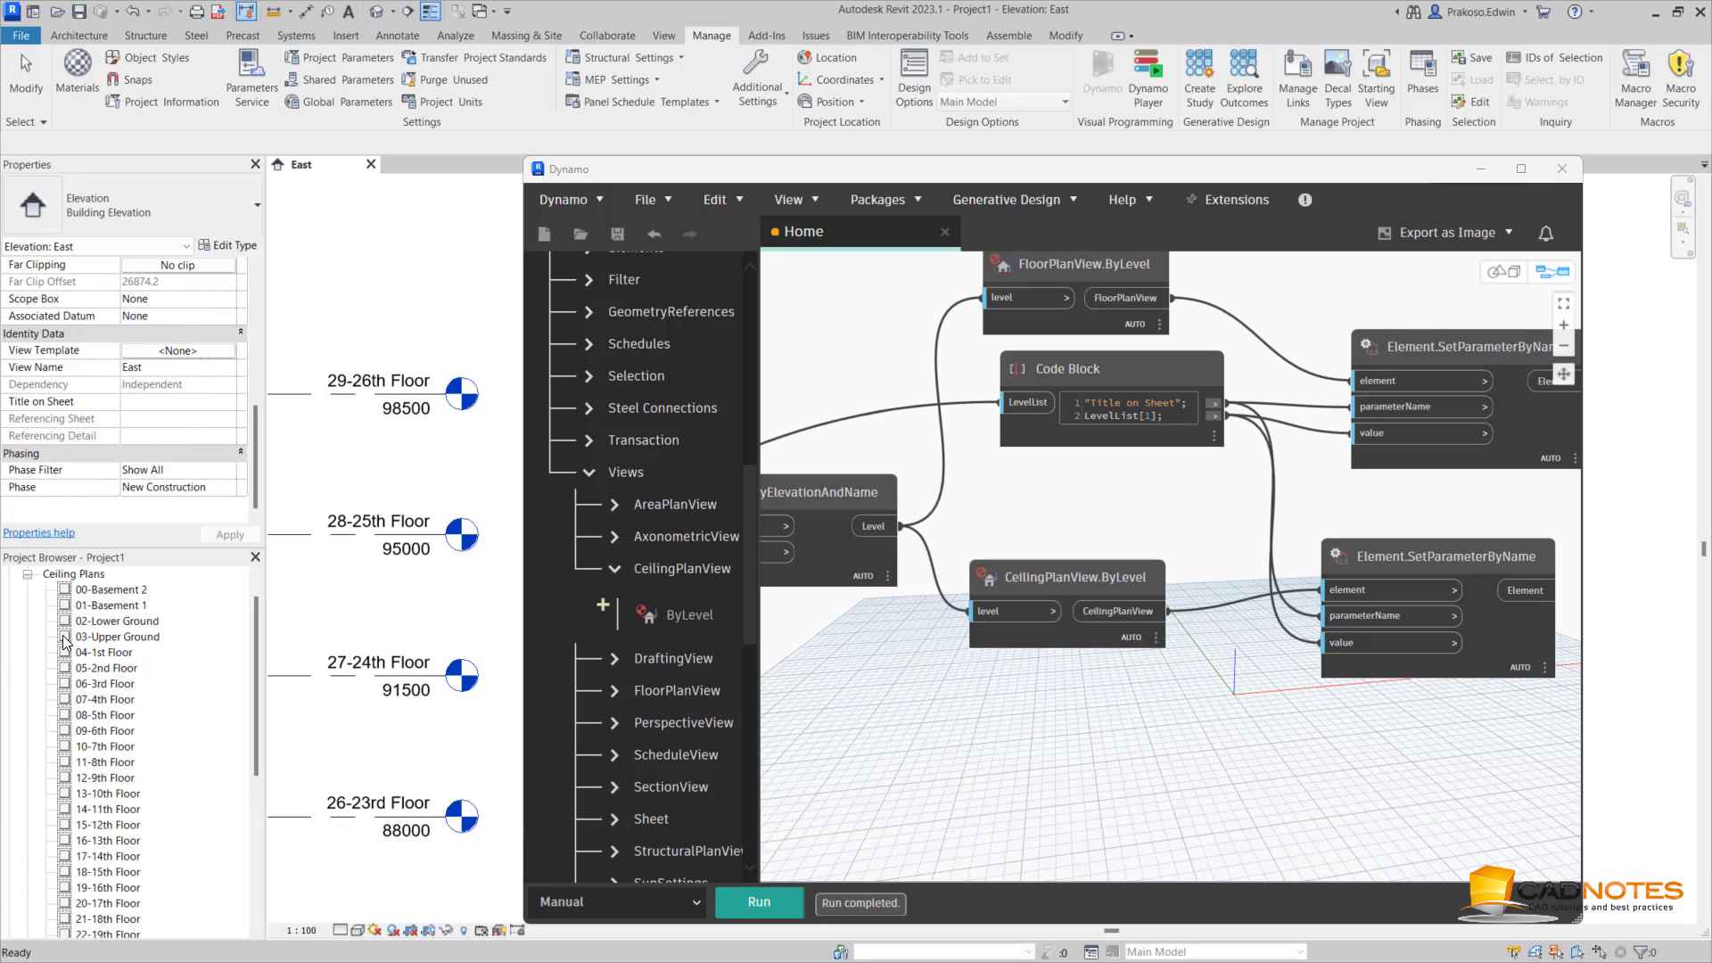
click(93, 654)
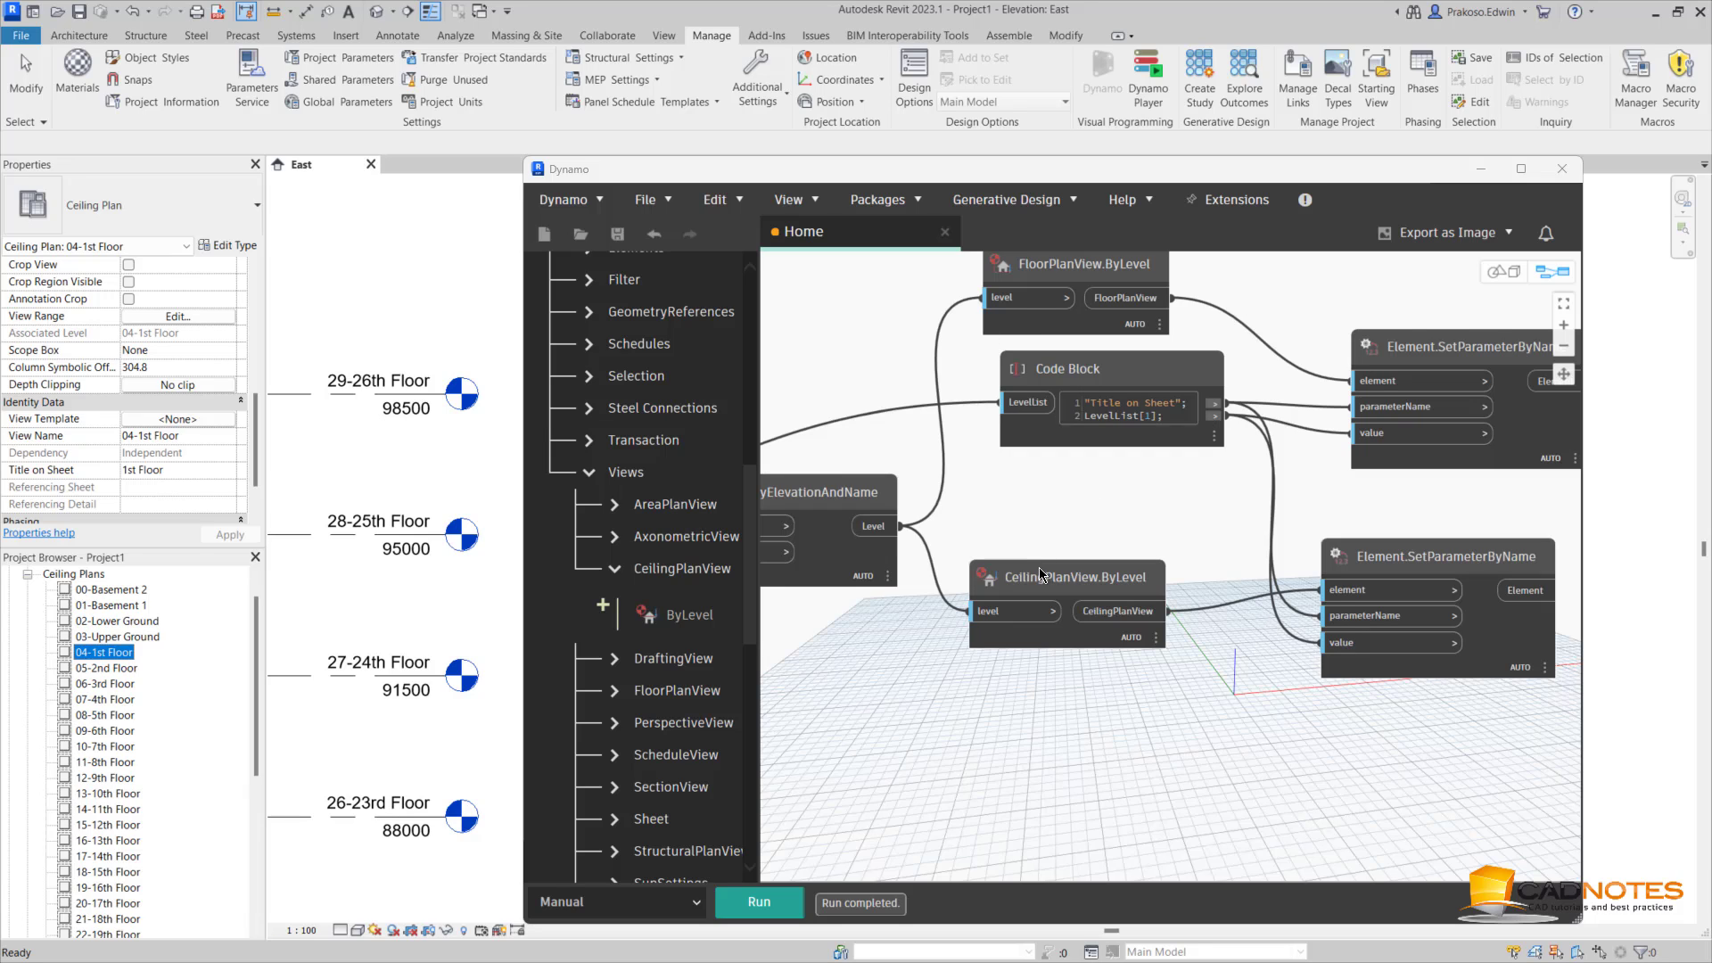
scroll(1040, 567, down, 5)
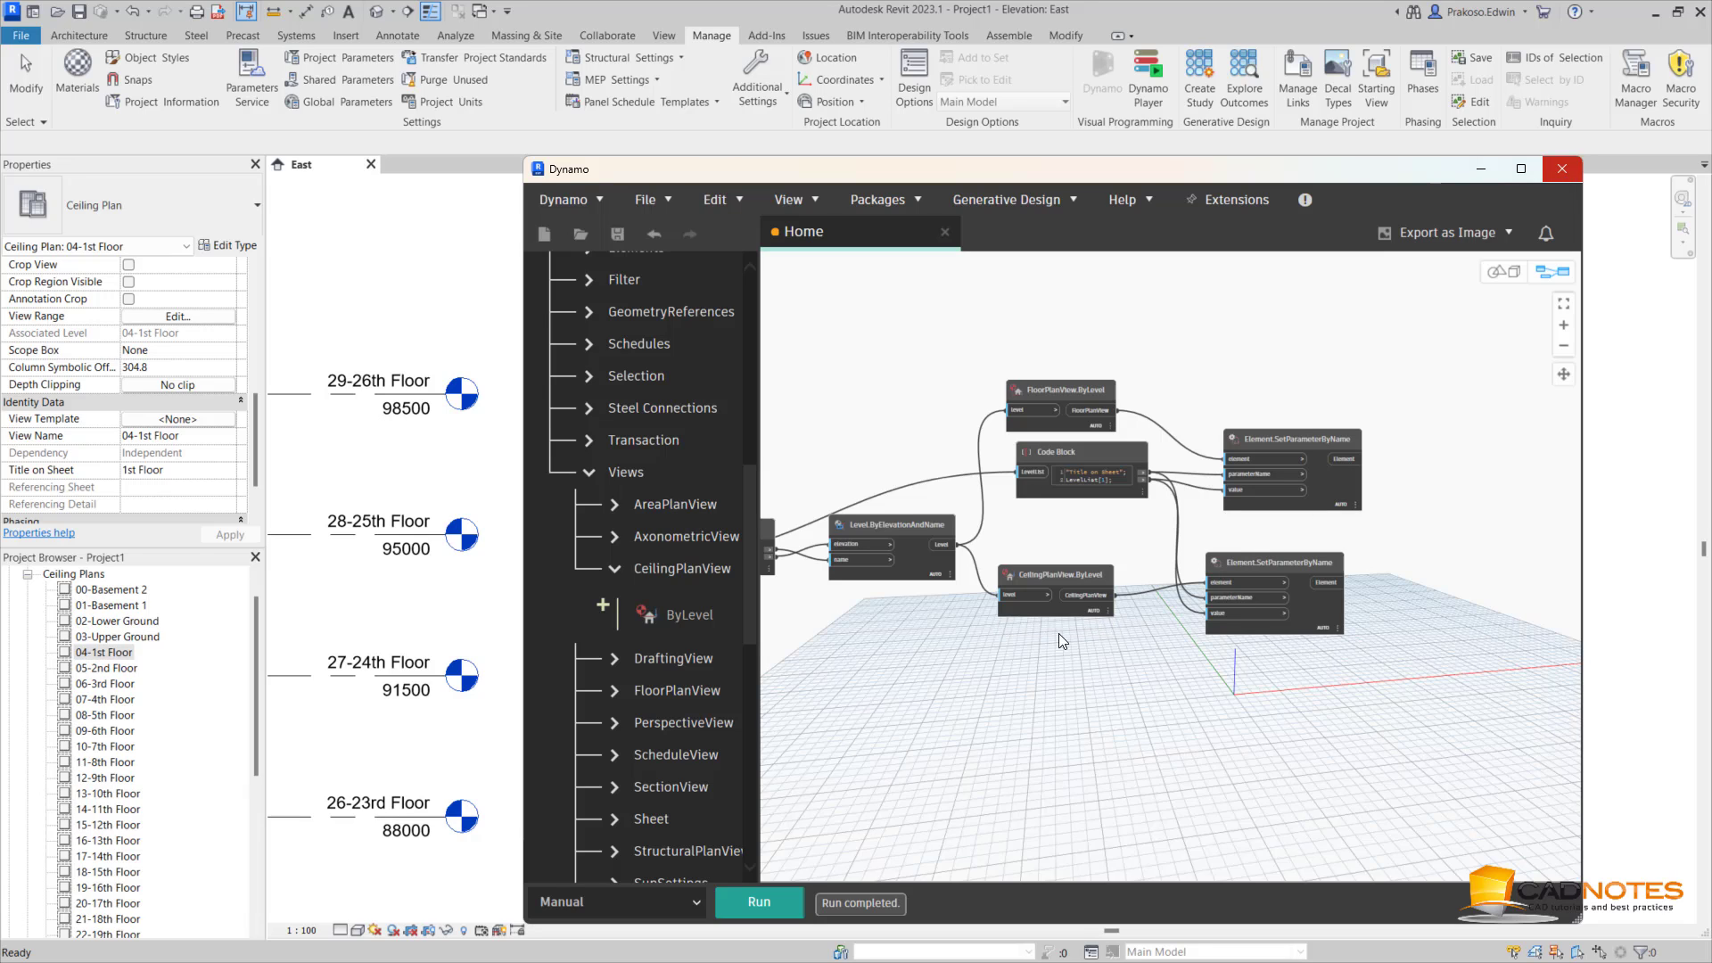
Close Dynamo, saving the graph as levels.dyn
middle_drag(975, 624, 1021, 643)
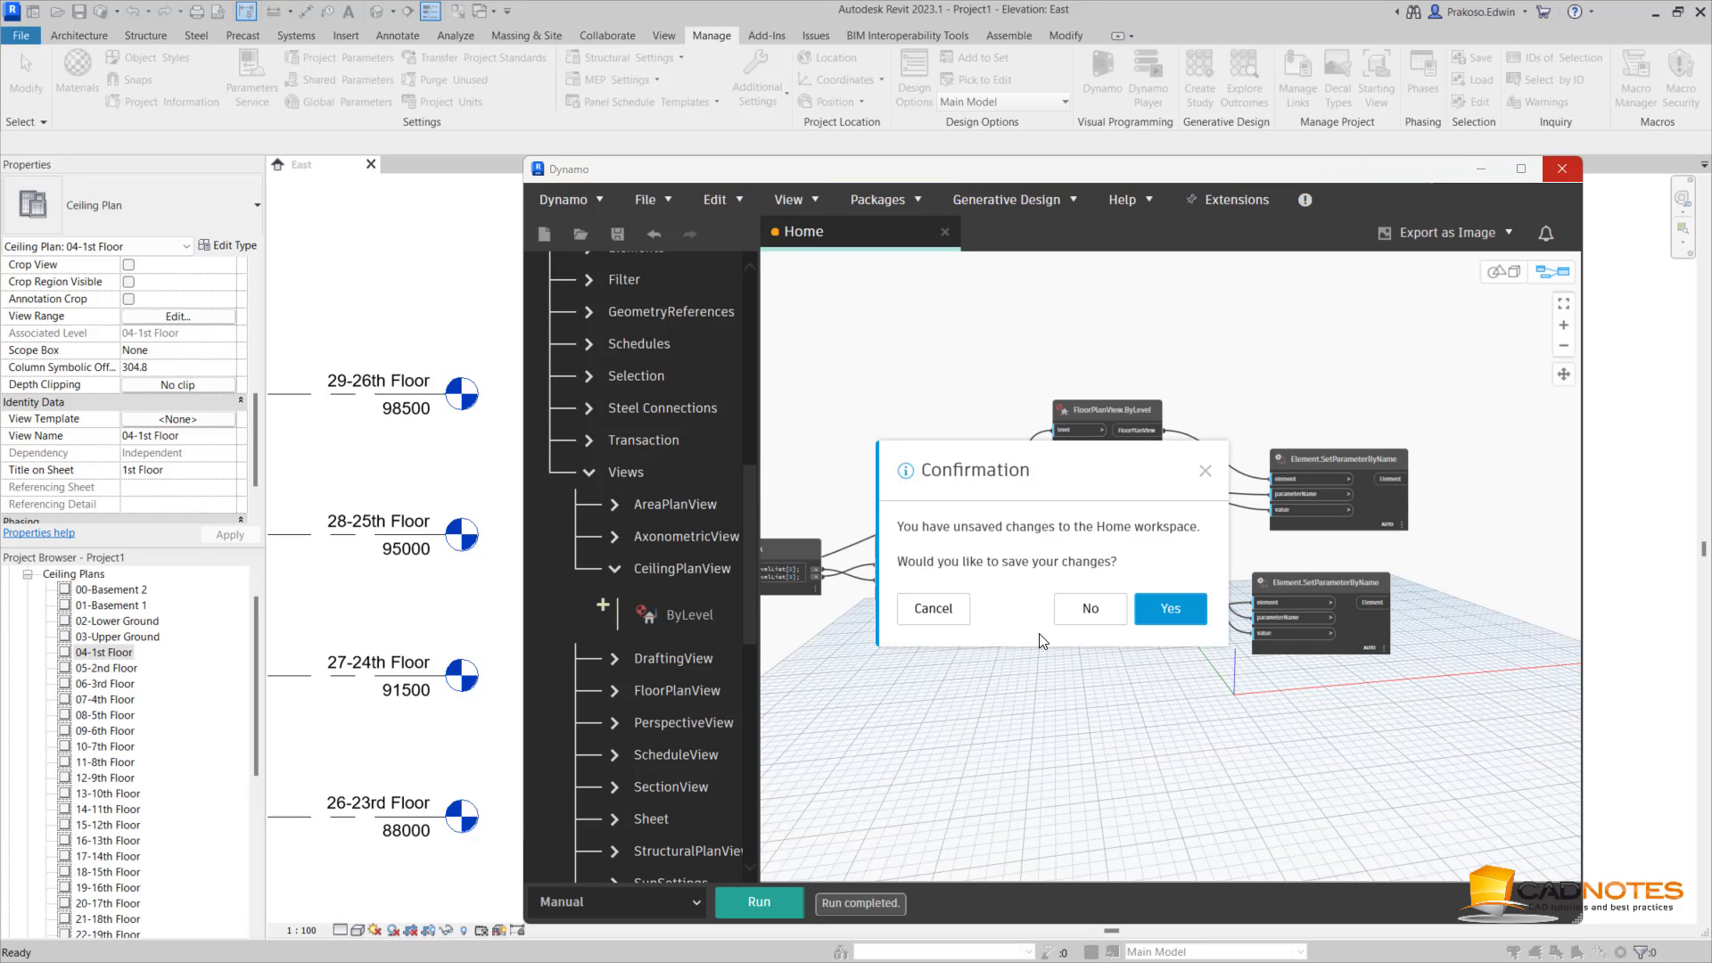
click(1165, 620)
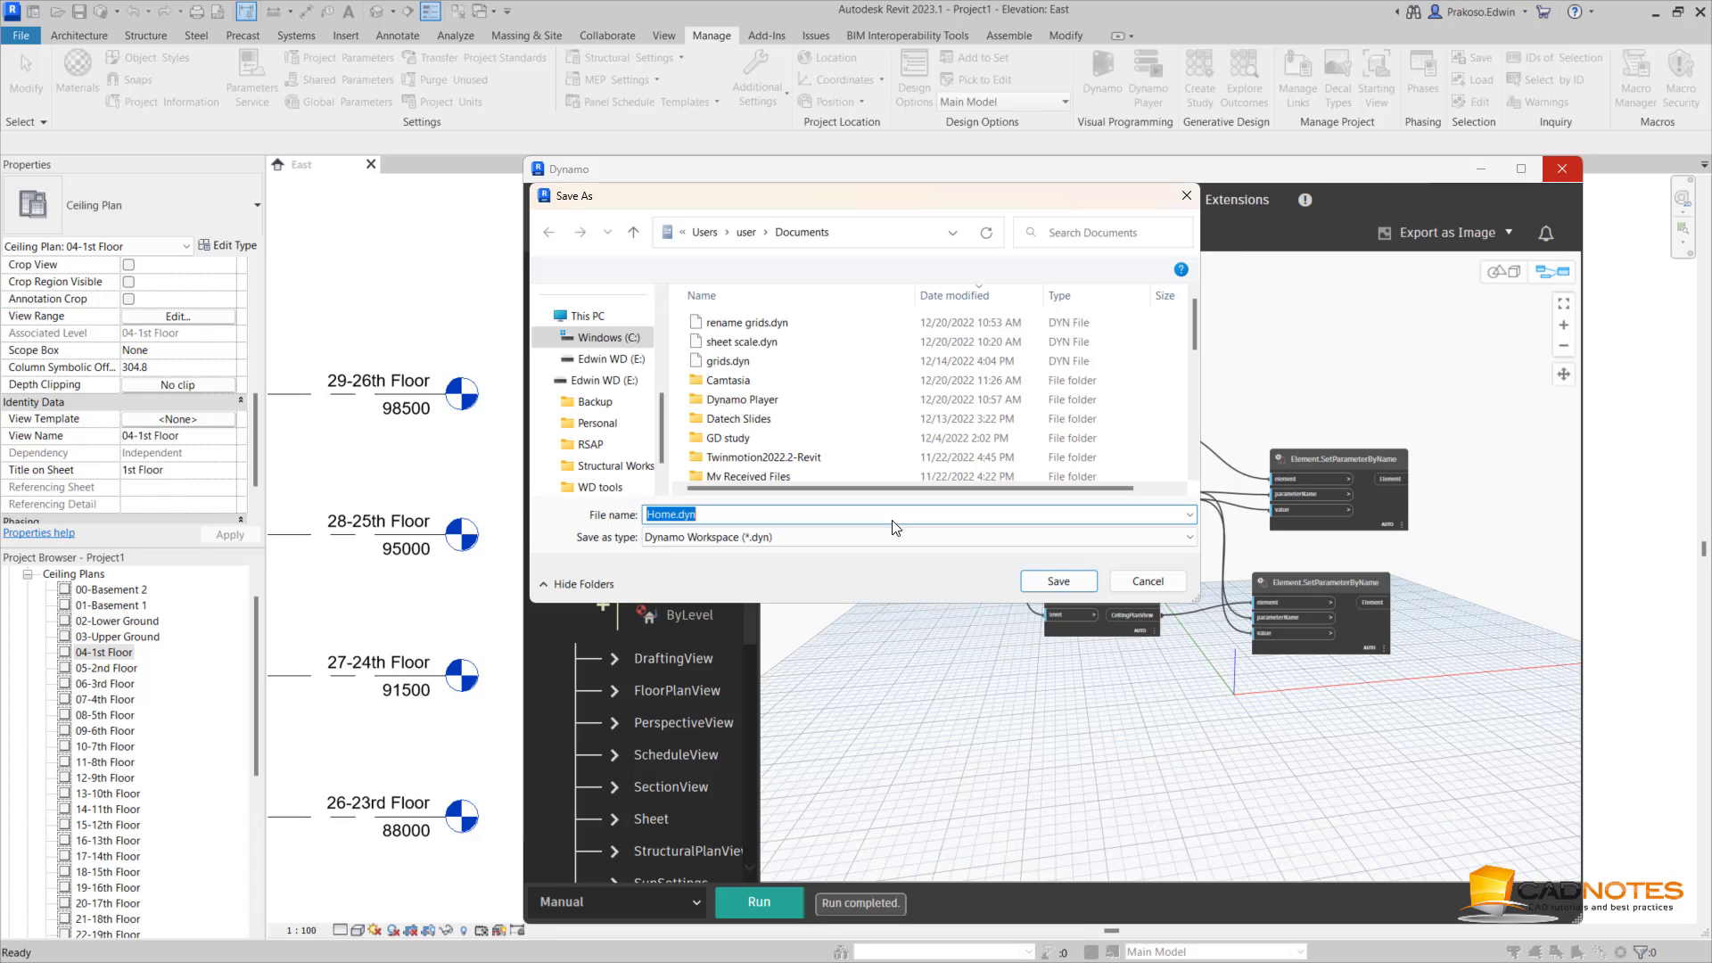
text(le)
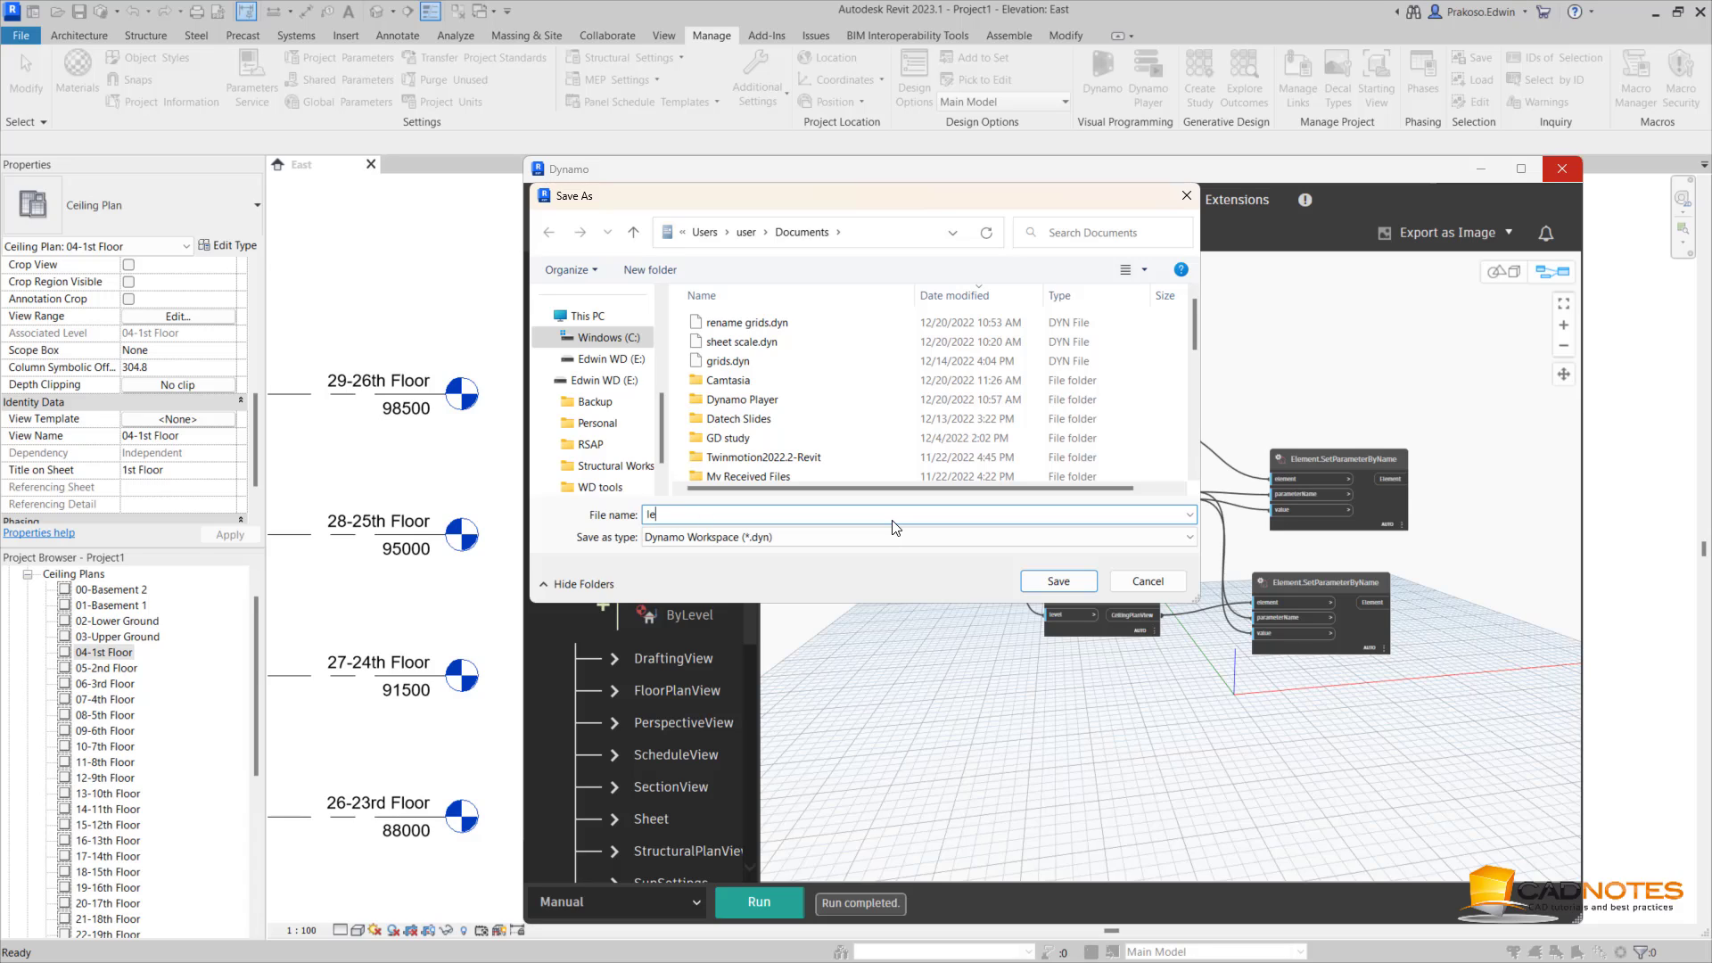
text(vels)
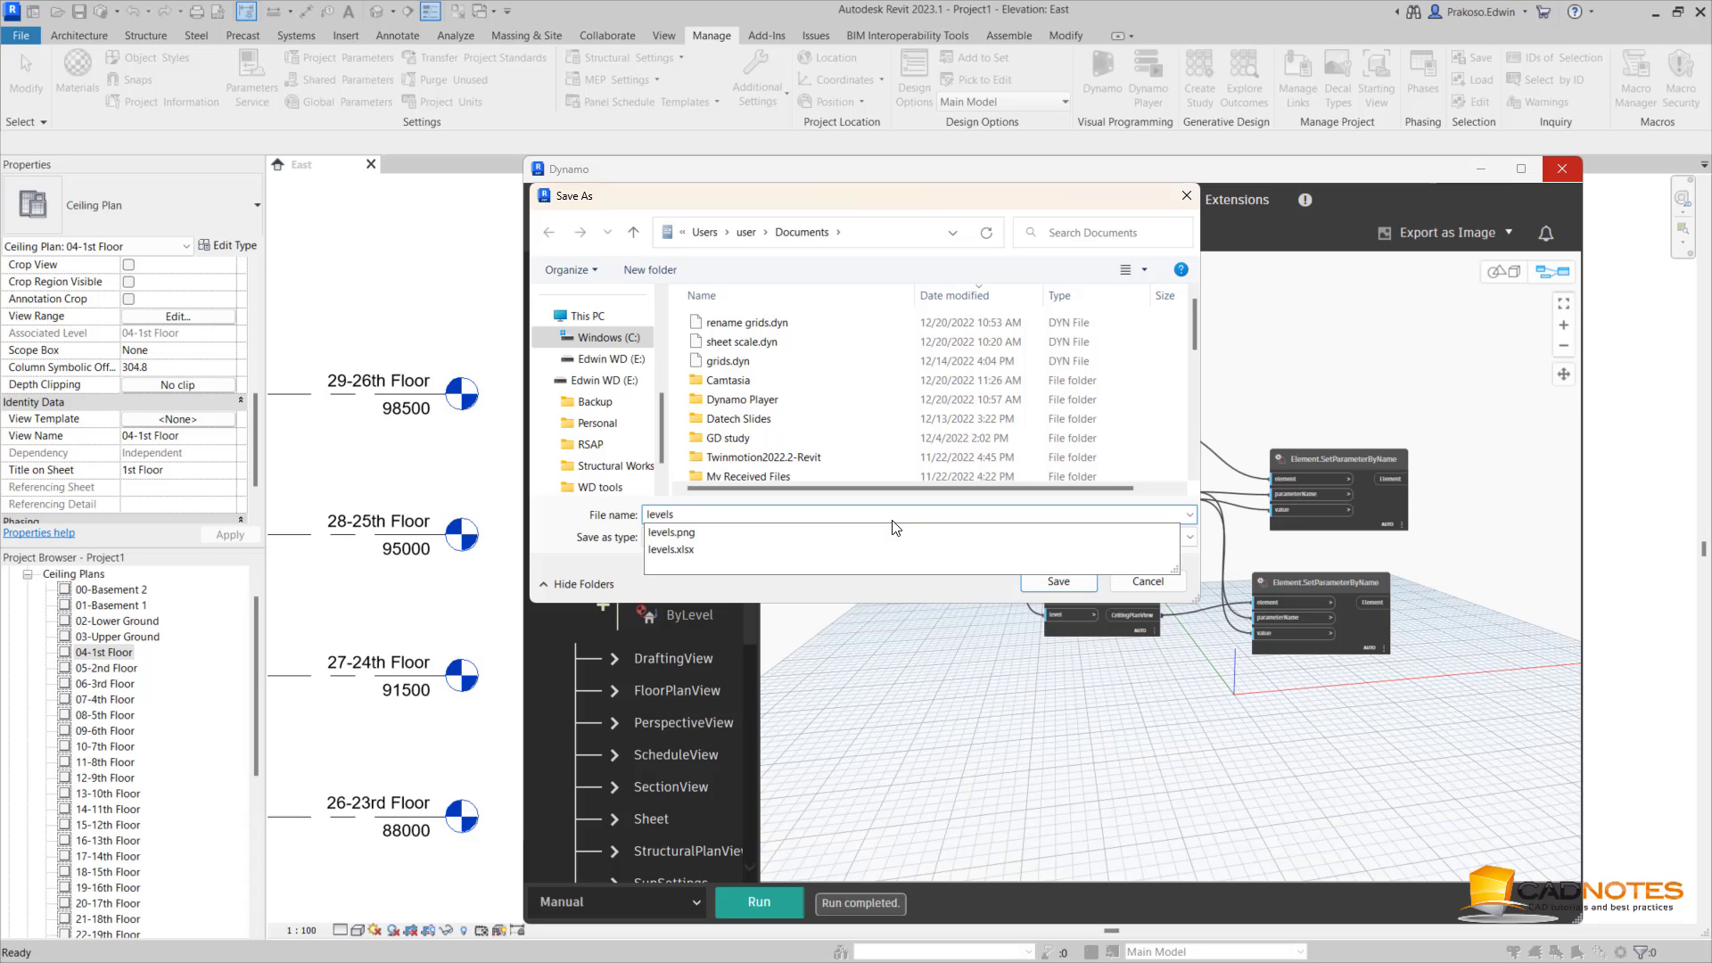
click(1060, 583)
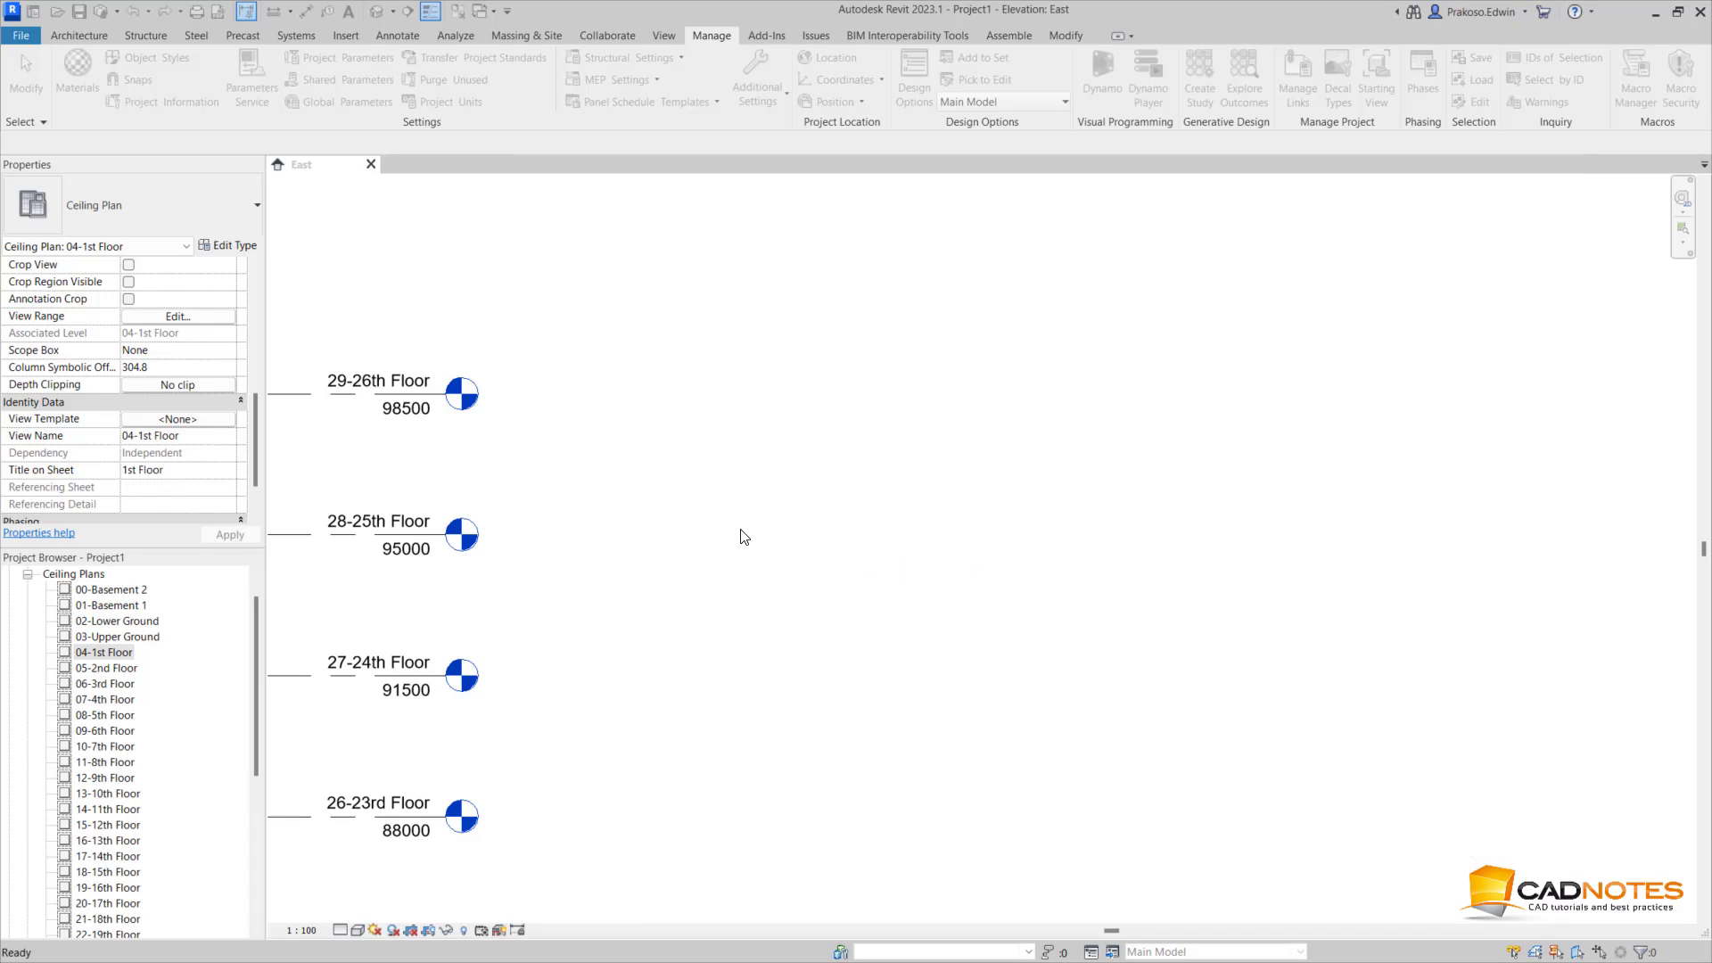
Zoom out the East elevation to show all 30 levels, then go to the default 3D view
scroll(744, 535, down, 5)
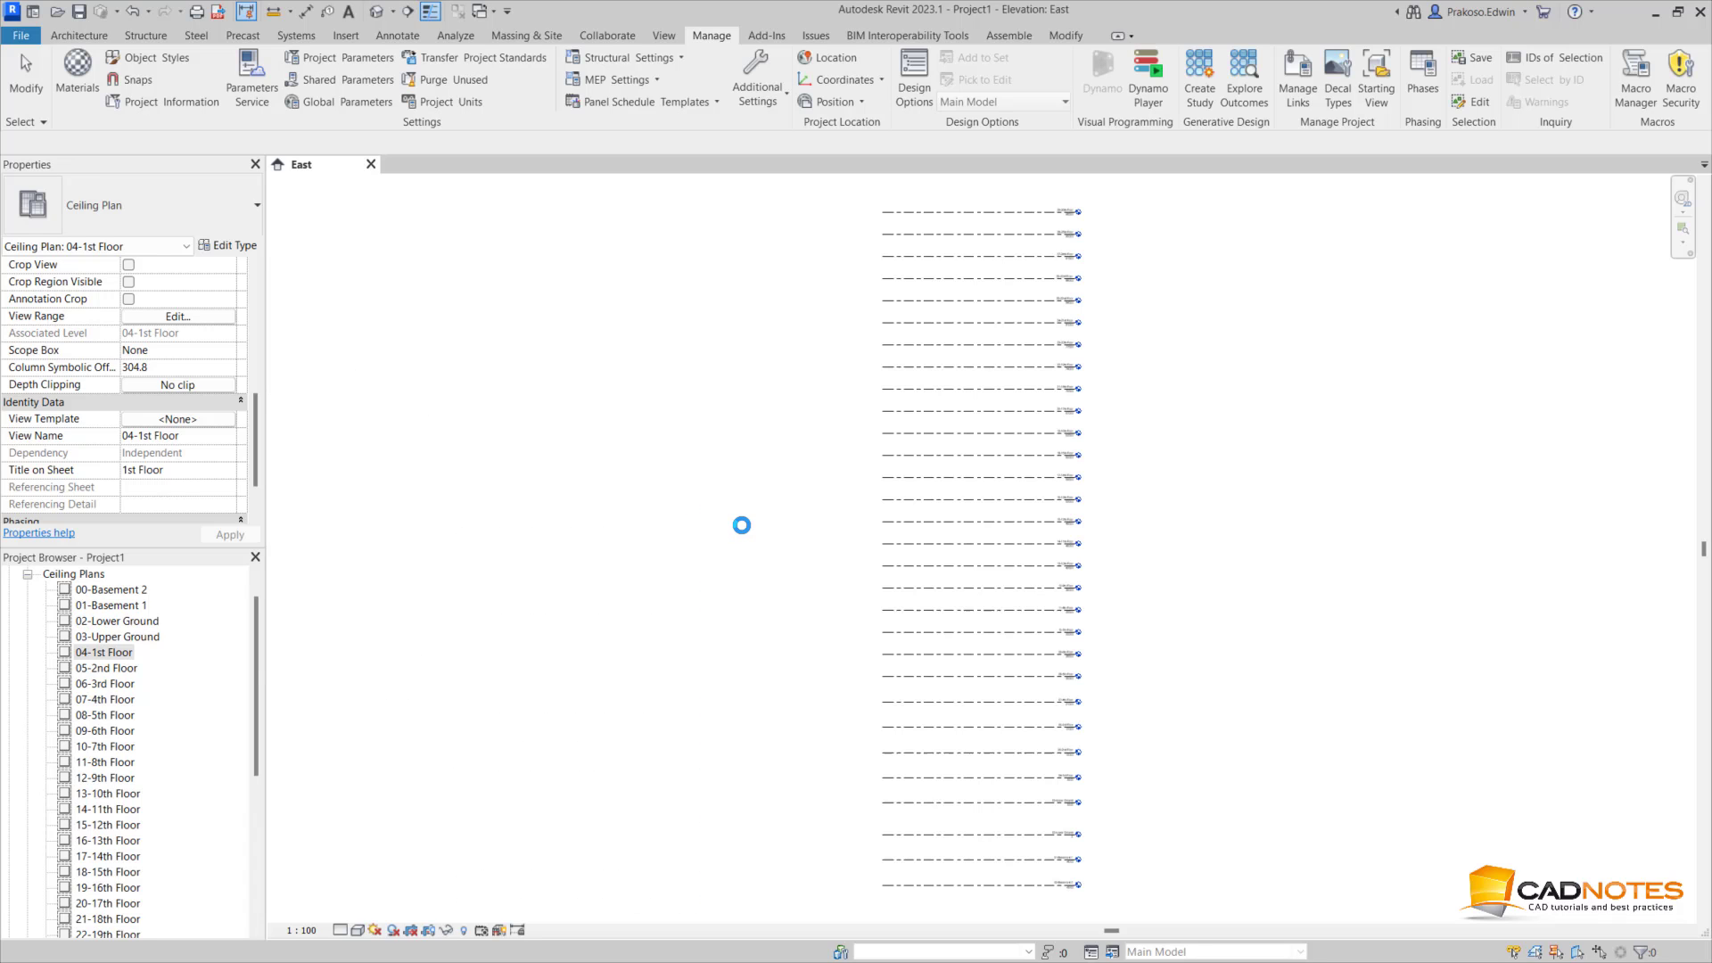
click(379, 13)
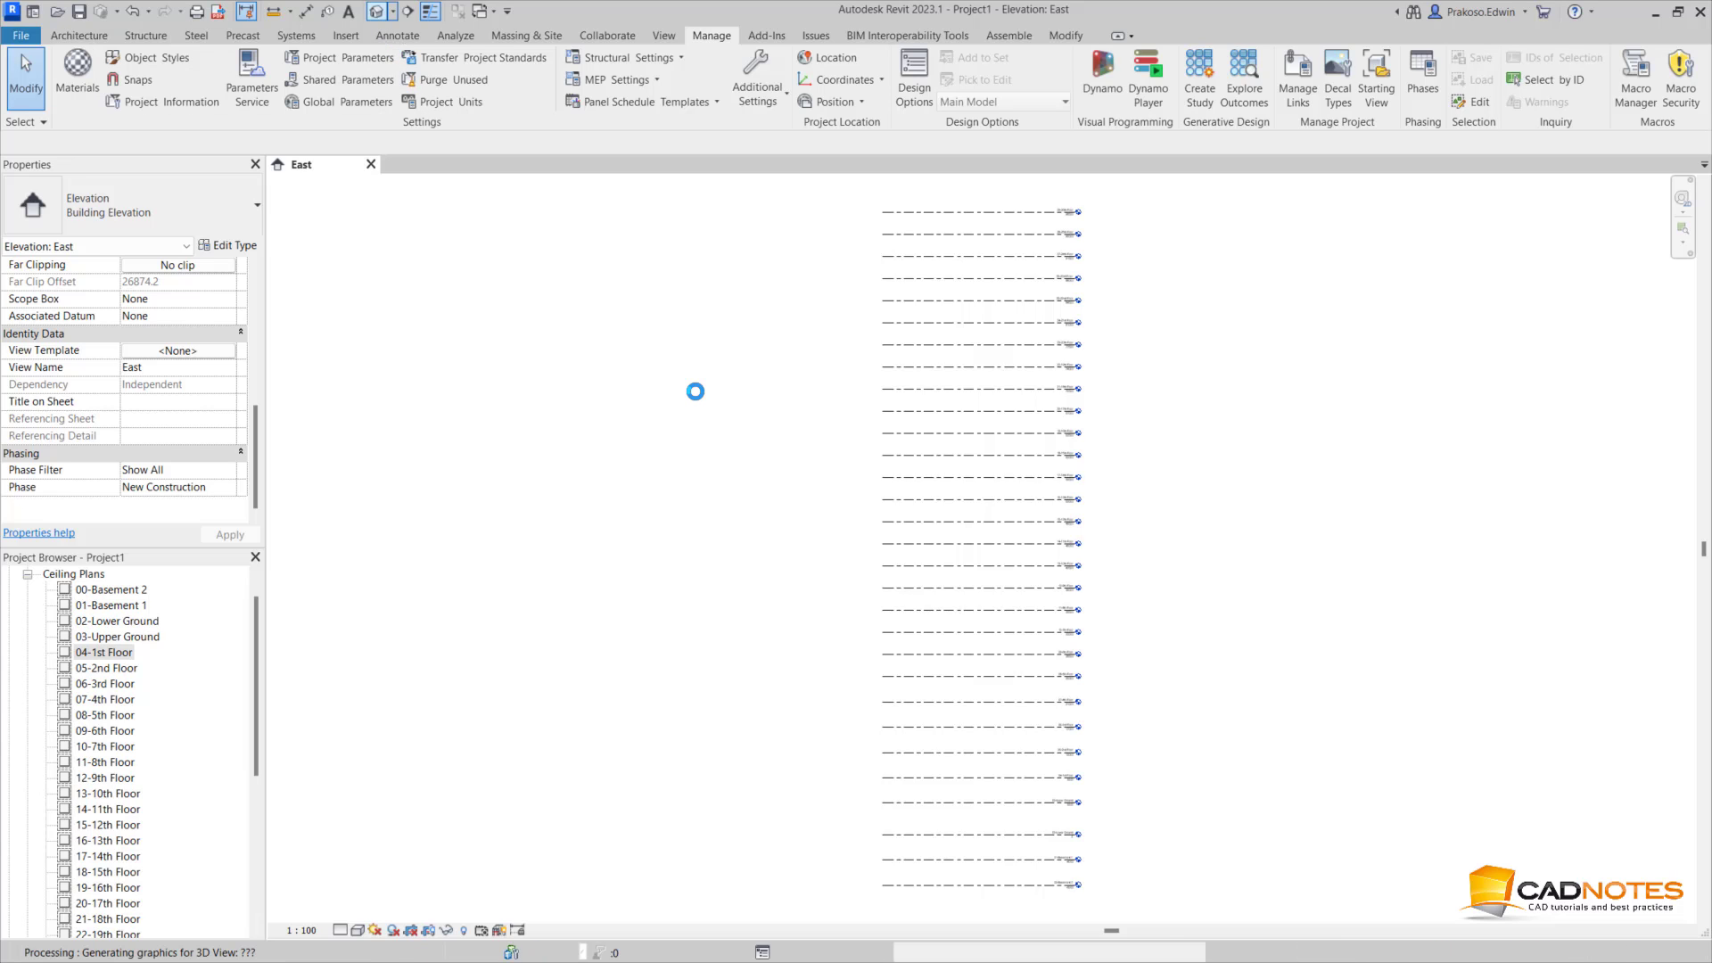